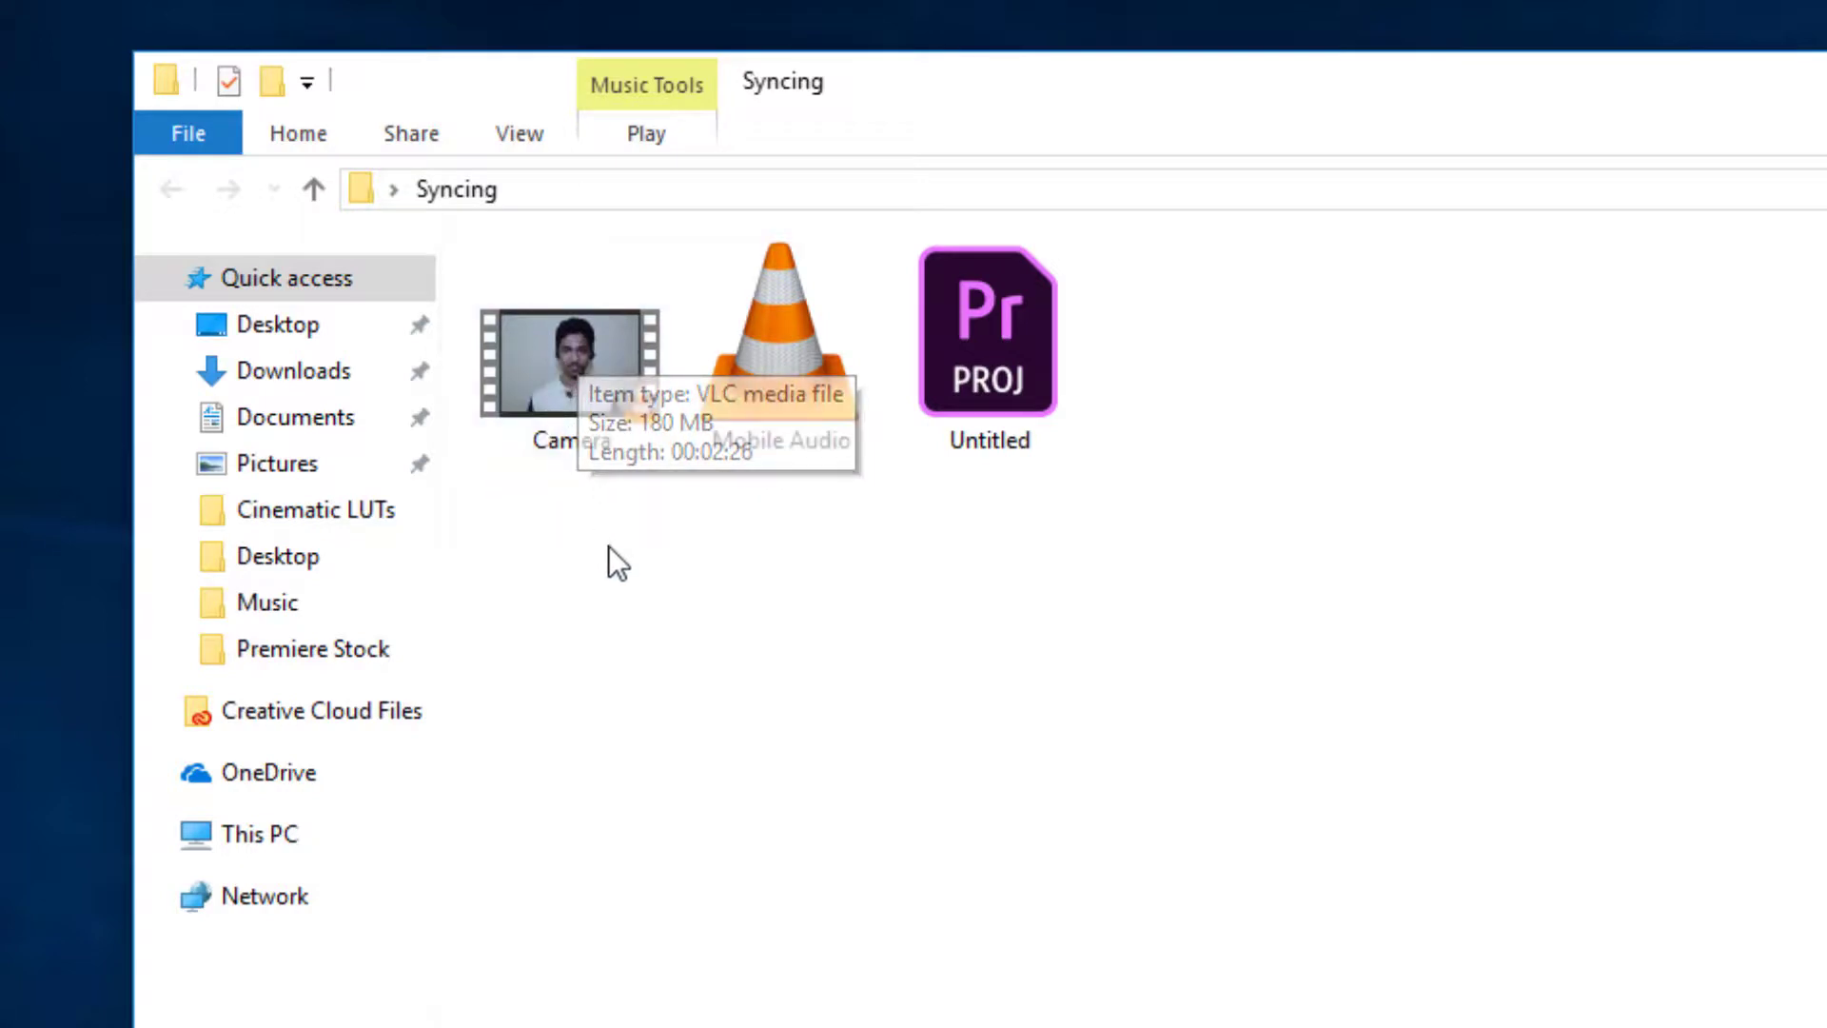
- Examine the Camera video and Mobile Audio files in the Syncing folder, comparing their type, size and length
{"action": "left_click_drag", "start_coordinate": [569, 482], "coordinate": [580, 379]}
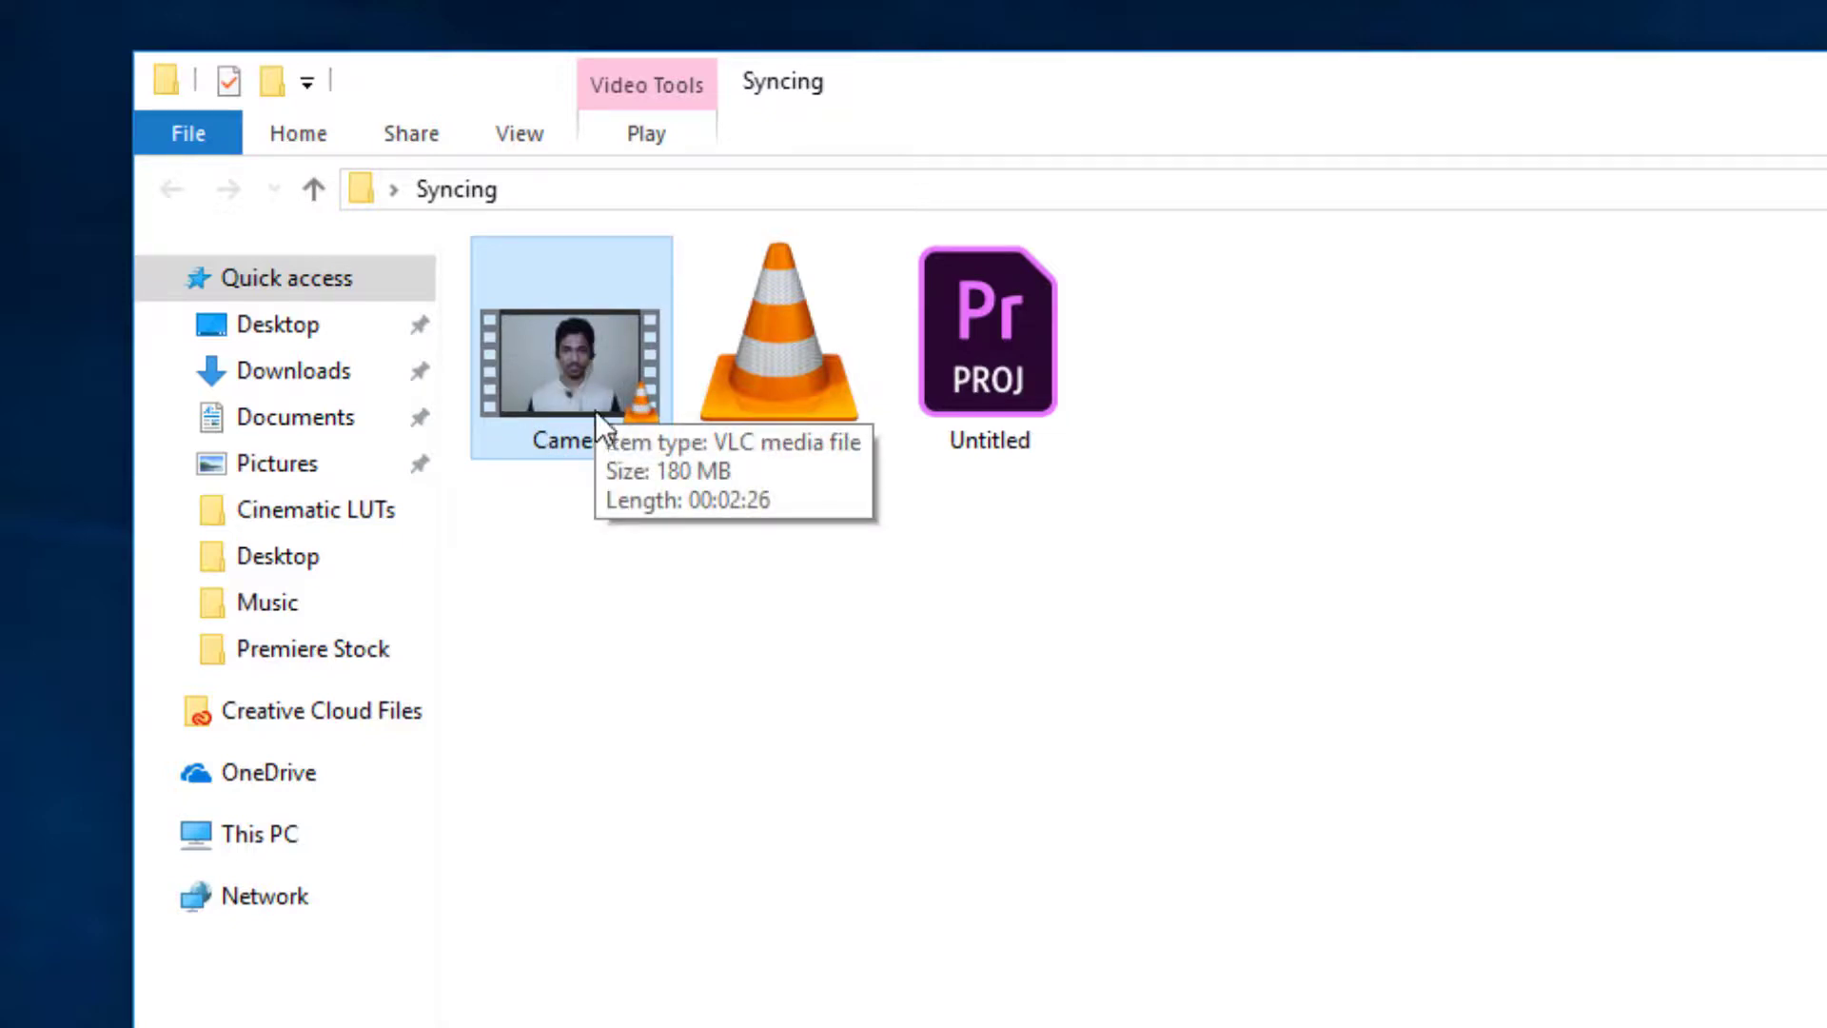
{"action": "left_click_drag", "start_coordinate": [827, 524], "coordinate": [752, 360]}
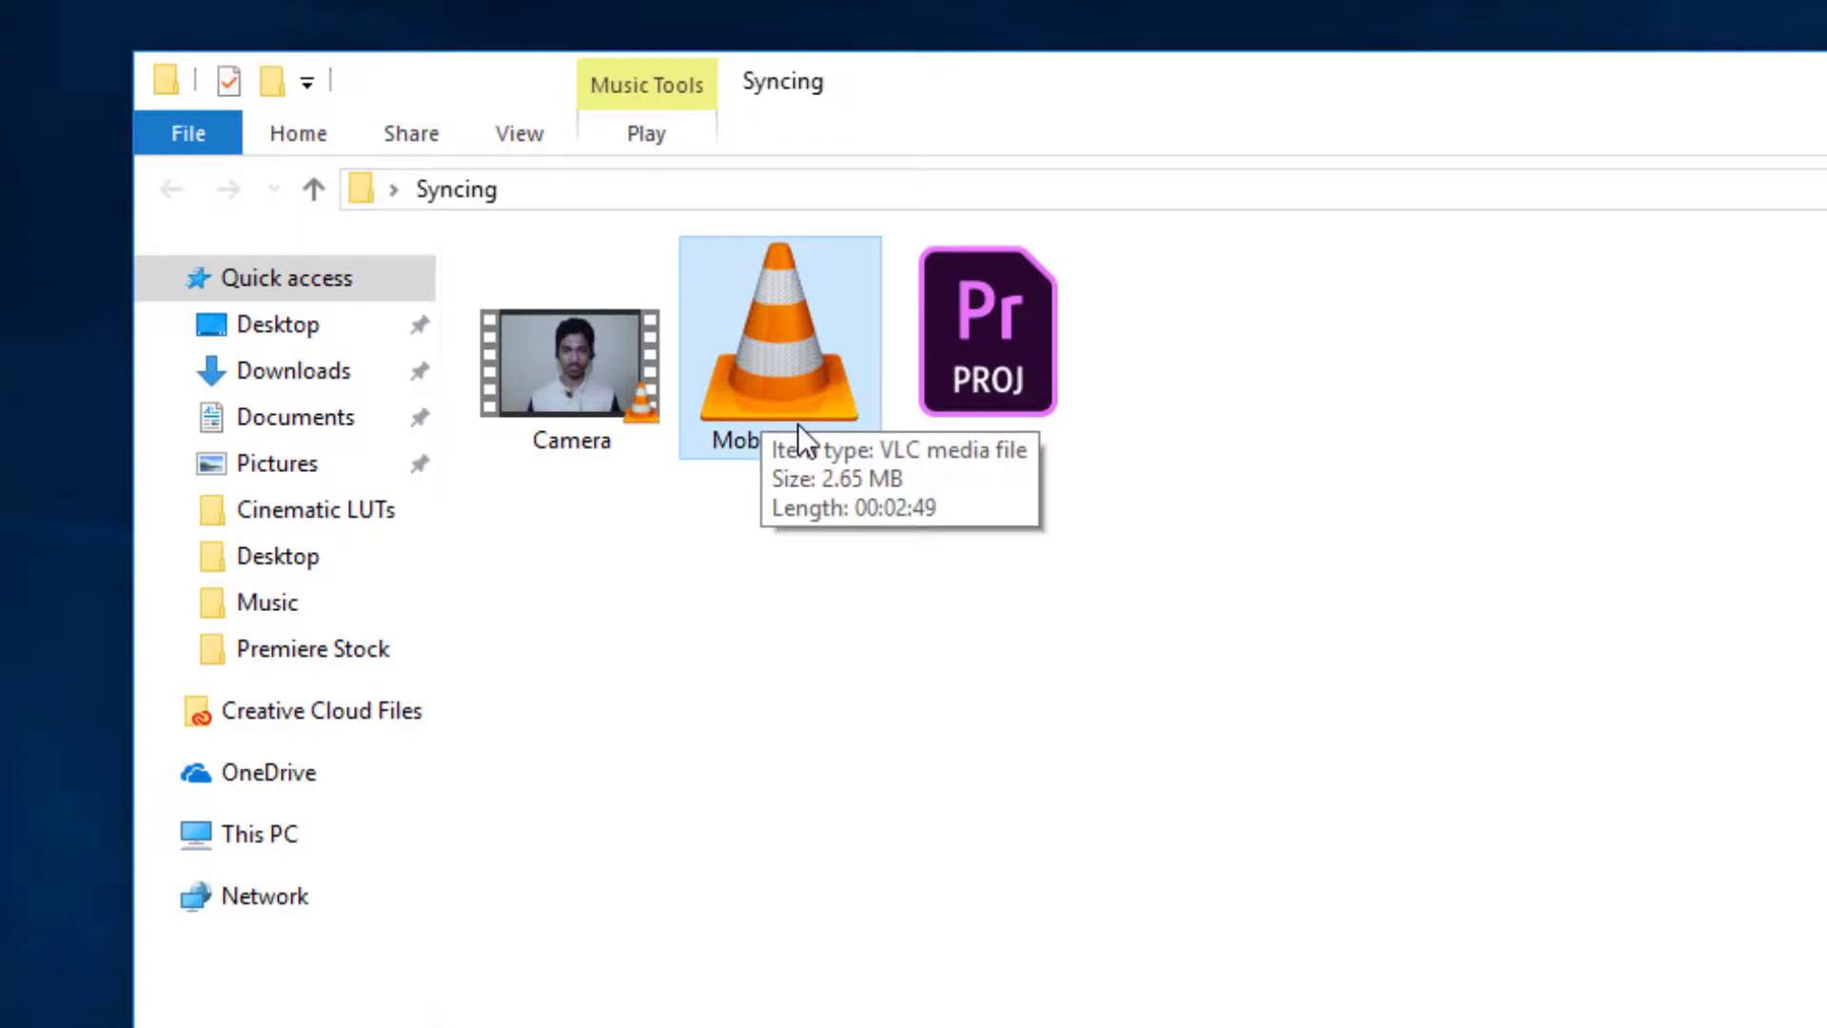
{"action": "left_click_drag", "start_coordinate": [818, 602], "coordinate": [779, 387]}
{"action": "left_click_drag", "start_coordinate": [851, 556], "coordinate": [744, 341]}
{"action": "left_click_drag", "start_coordinate": [583, 554], "coordinate": [539, 365]}
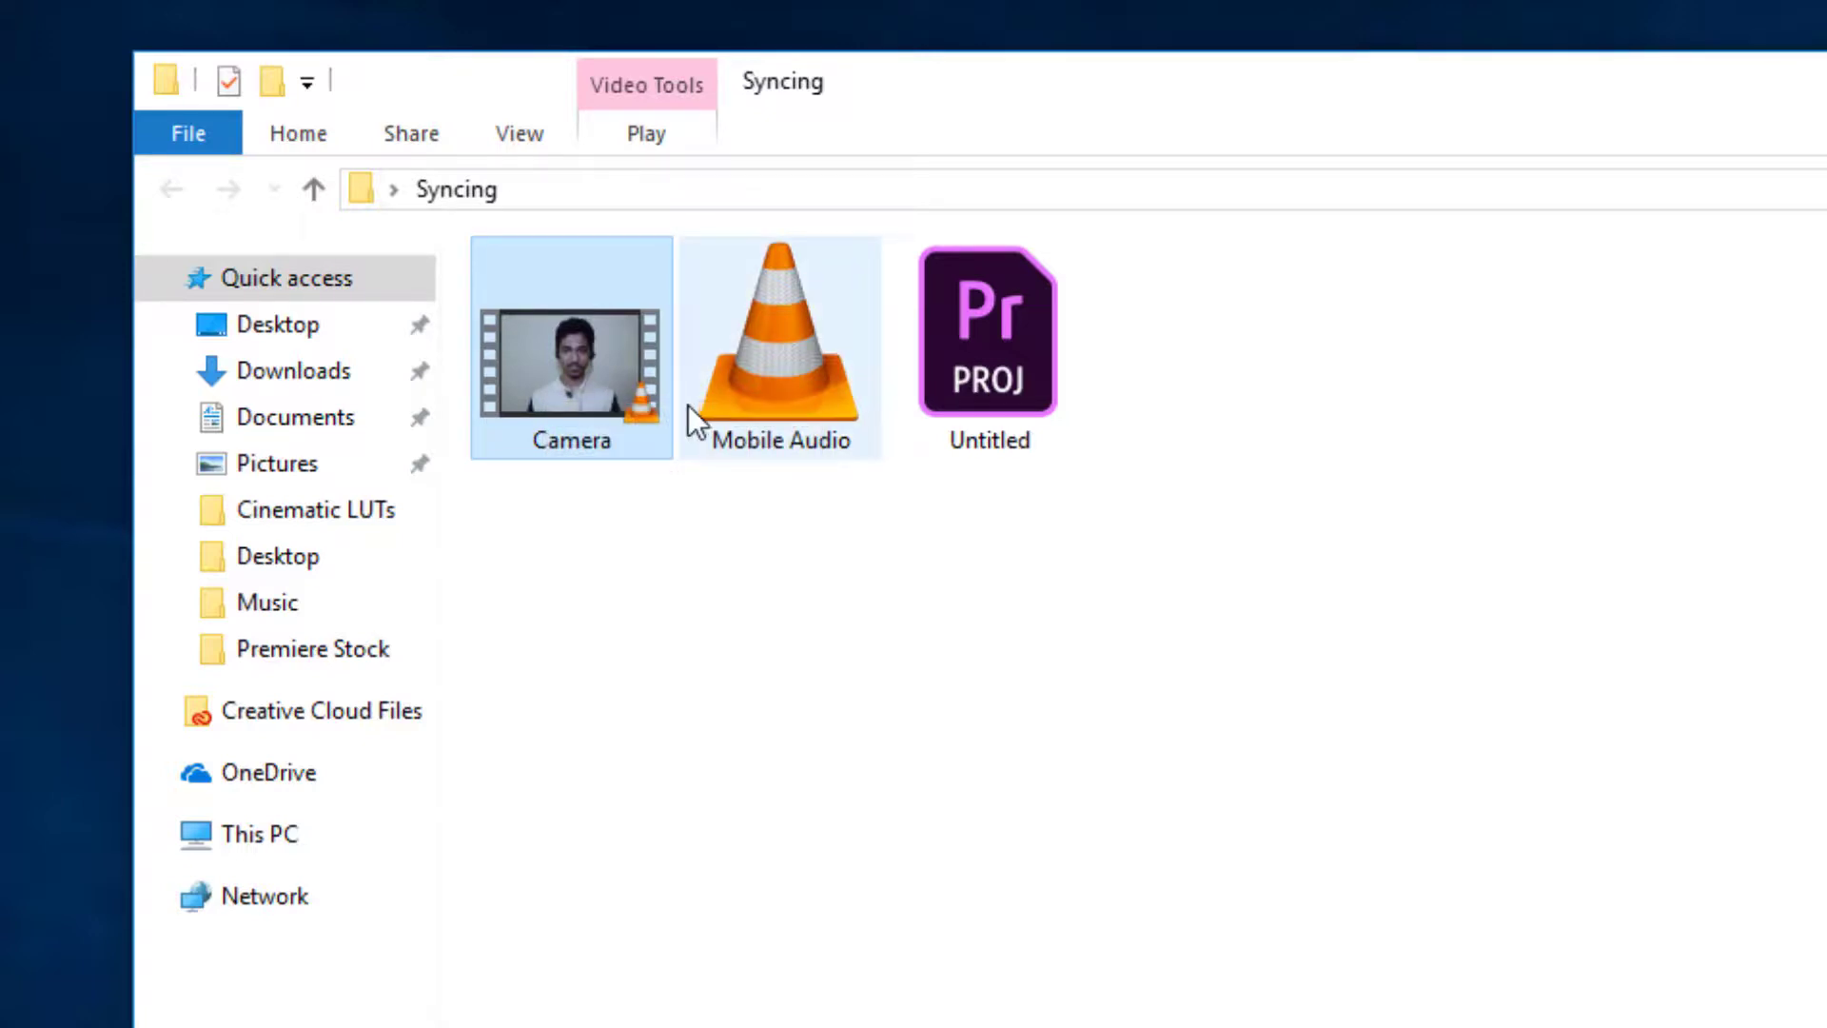
{"action": "left_click_drag", "start_coordinate": [637, 545], "coordinate": [518, 375]}
{"action": "left_click_drag", "start_coordinate": [836, 564], "coordinate": [717, 379]}
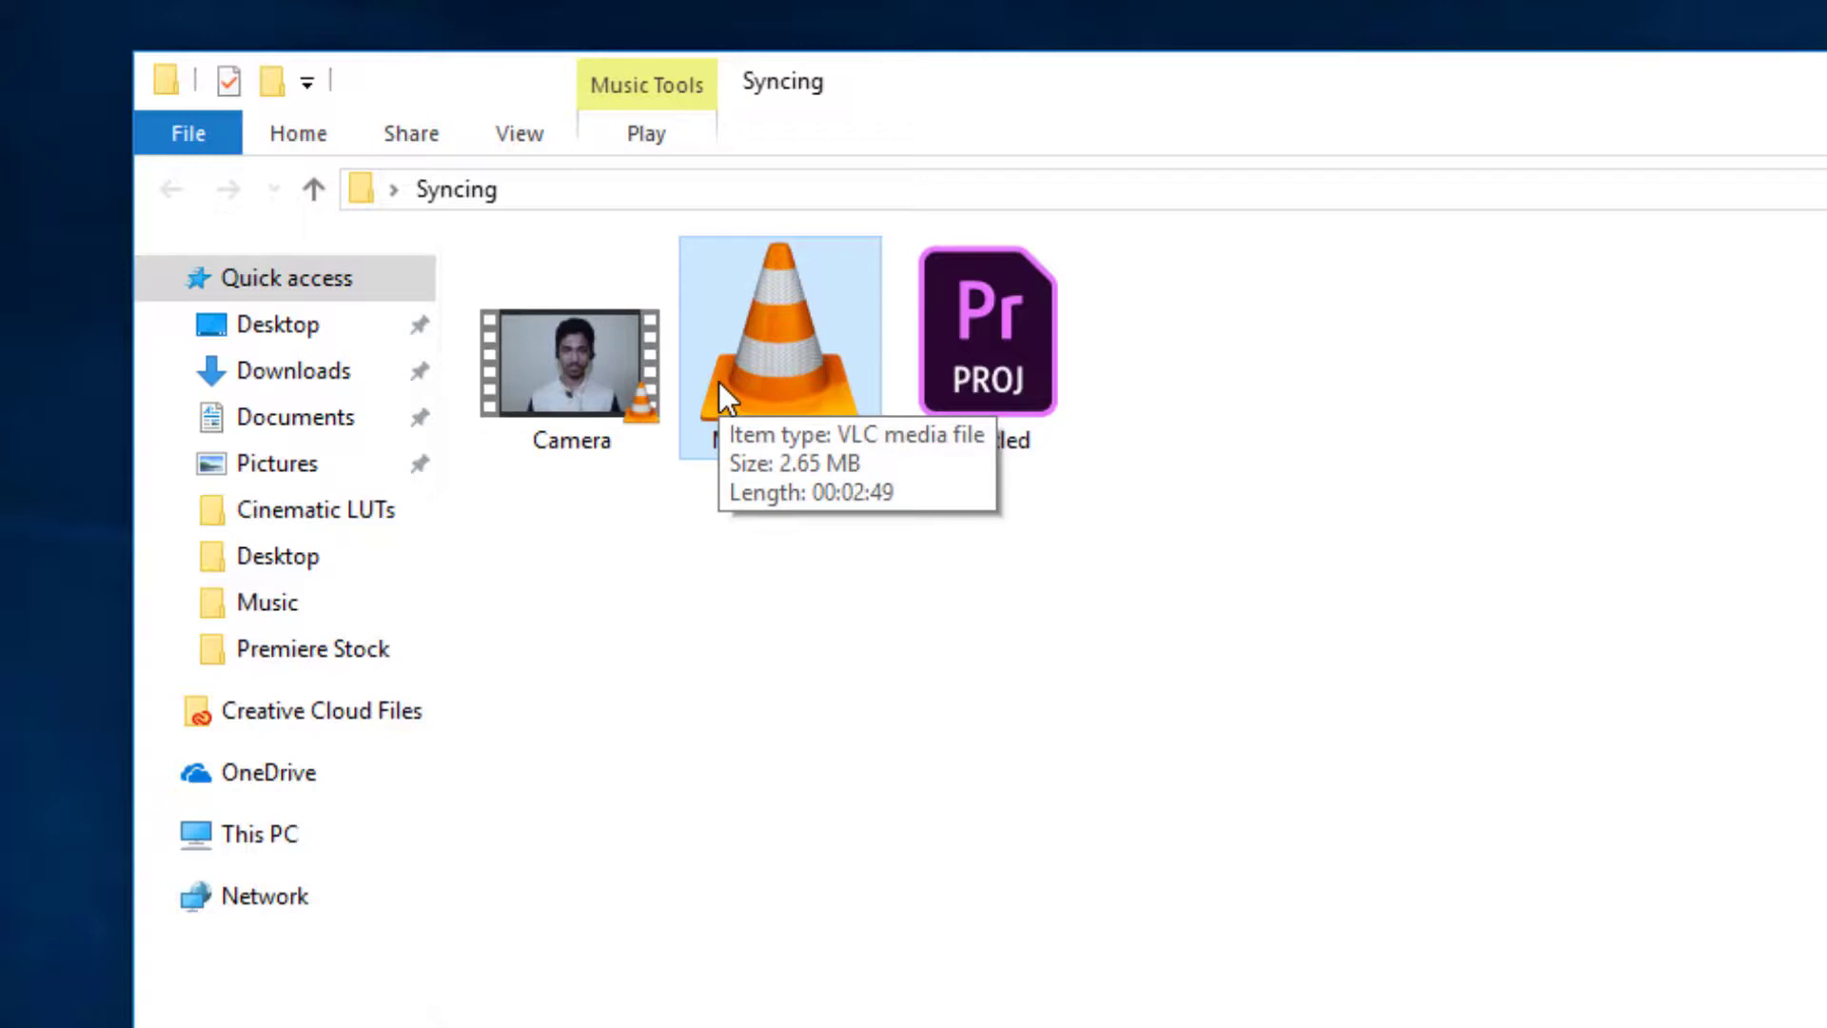
{"action": "left_click", "coordinate": [800, 616]}
{"action": "left_click_drag", "start_coordinate": [863, 551], "coordinate": [761, 397]}
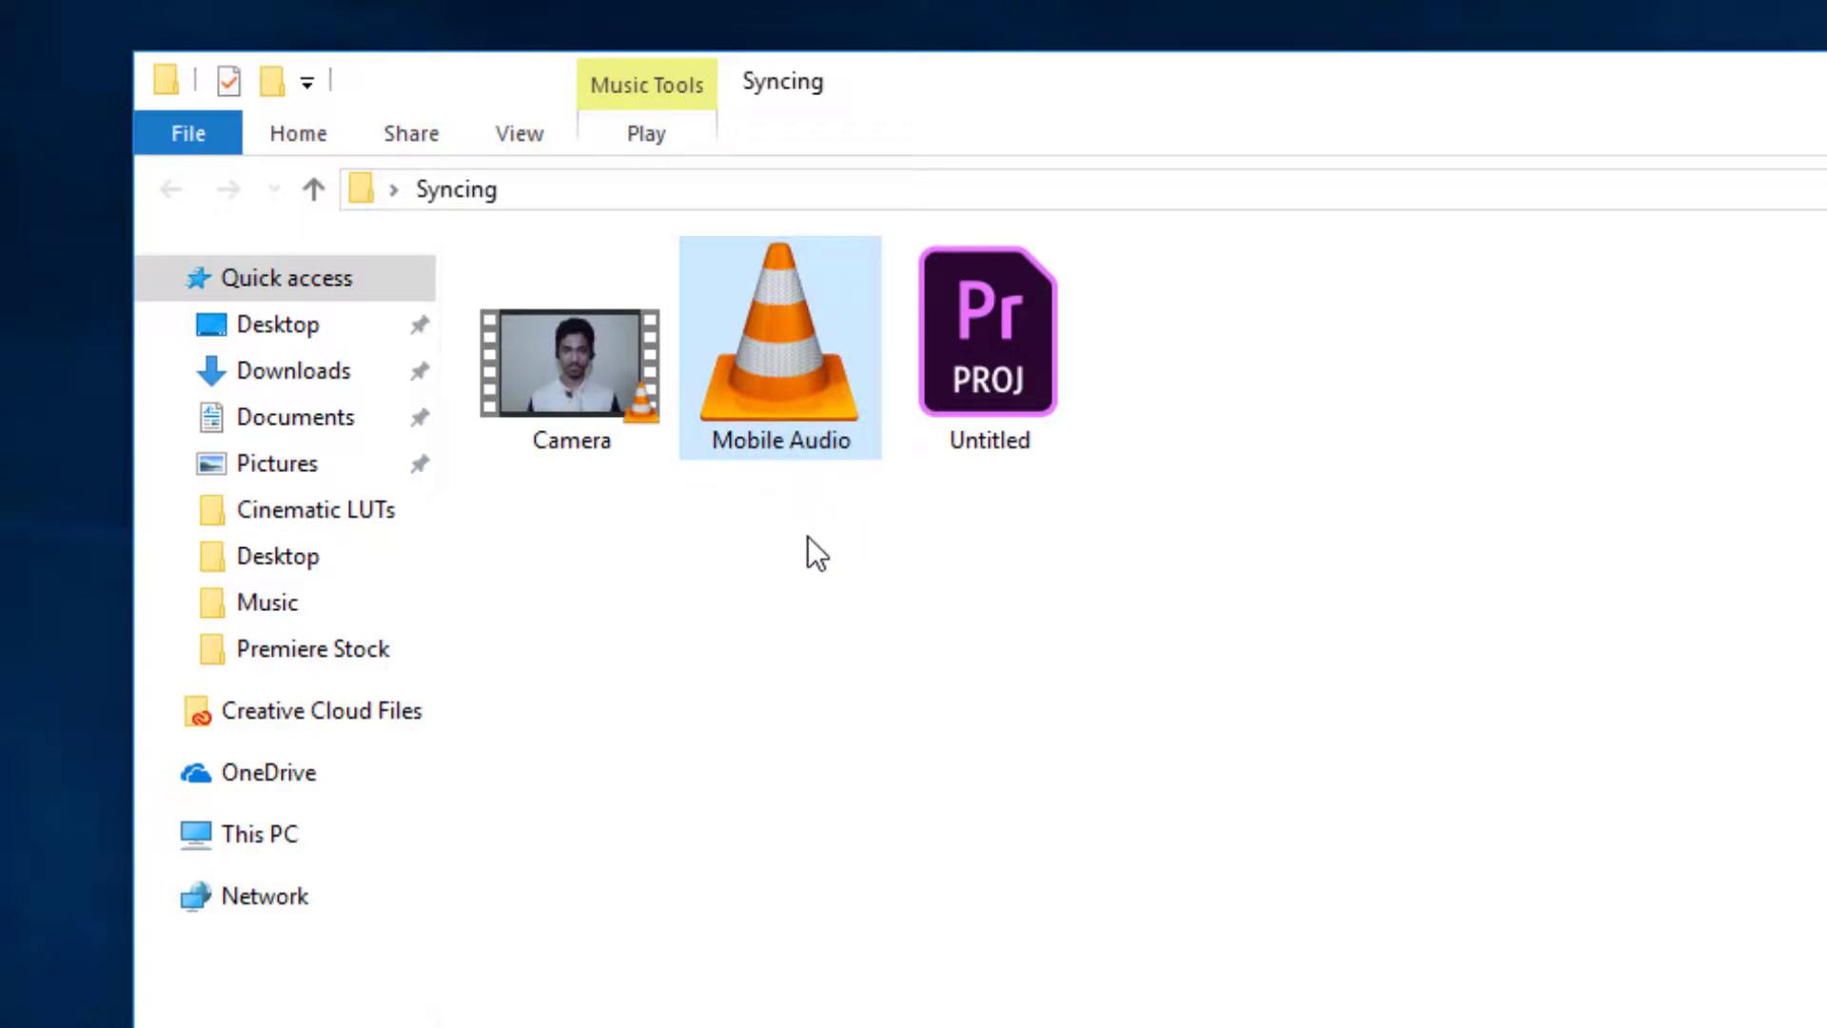
{"action": "left_click_drag", "start_coordinate": [608, 522], "coordinate": [529, 382]}
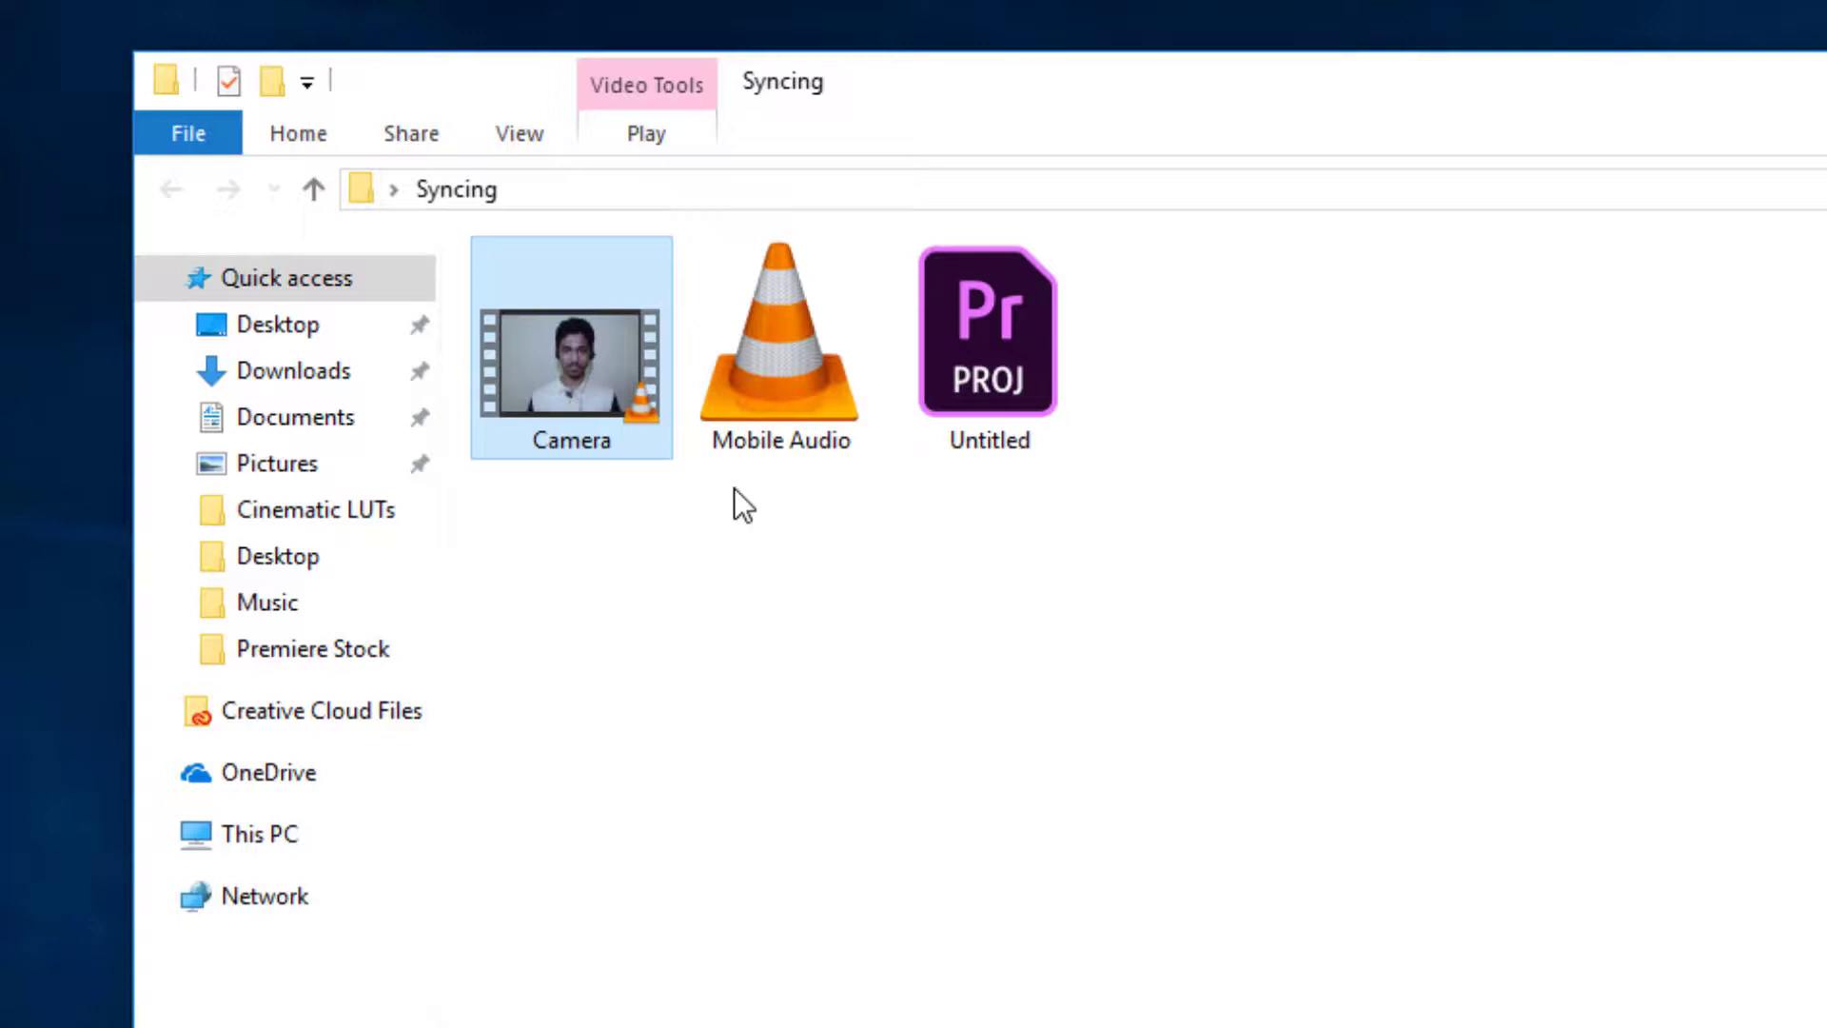
- Import the Camera and Mobile Audio files from the Syncing folder together into the Premiere Pro project
{"action": "left_click_drag", "start_coordinate": [852, 533], "coordinate": [750, 344]}
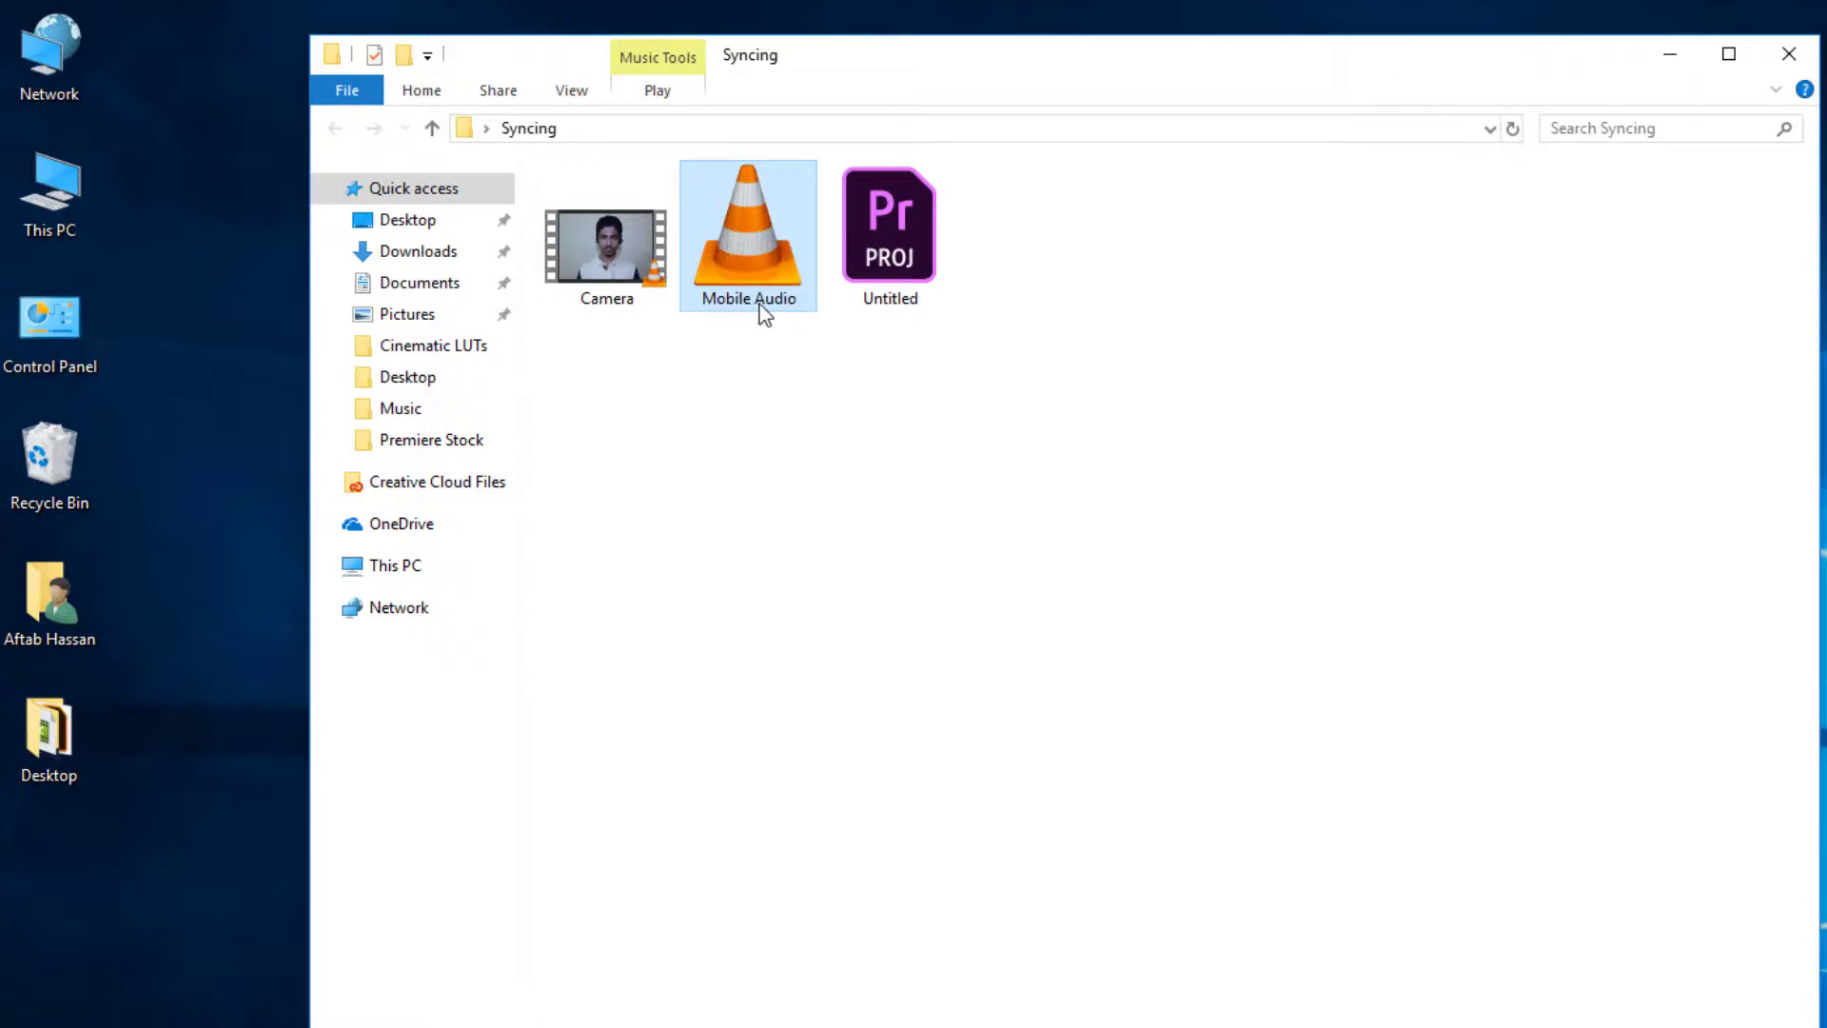
{"action": "left_click", "coordinate": [629, 303], "text": "ctrl"}
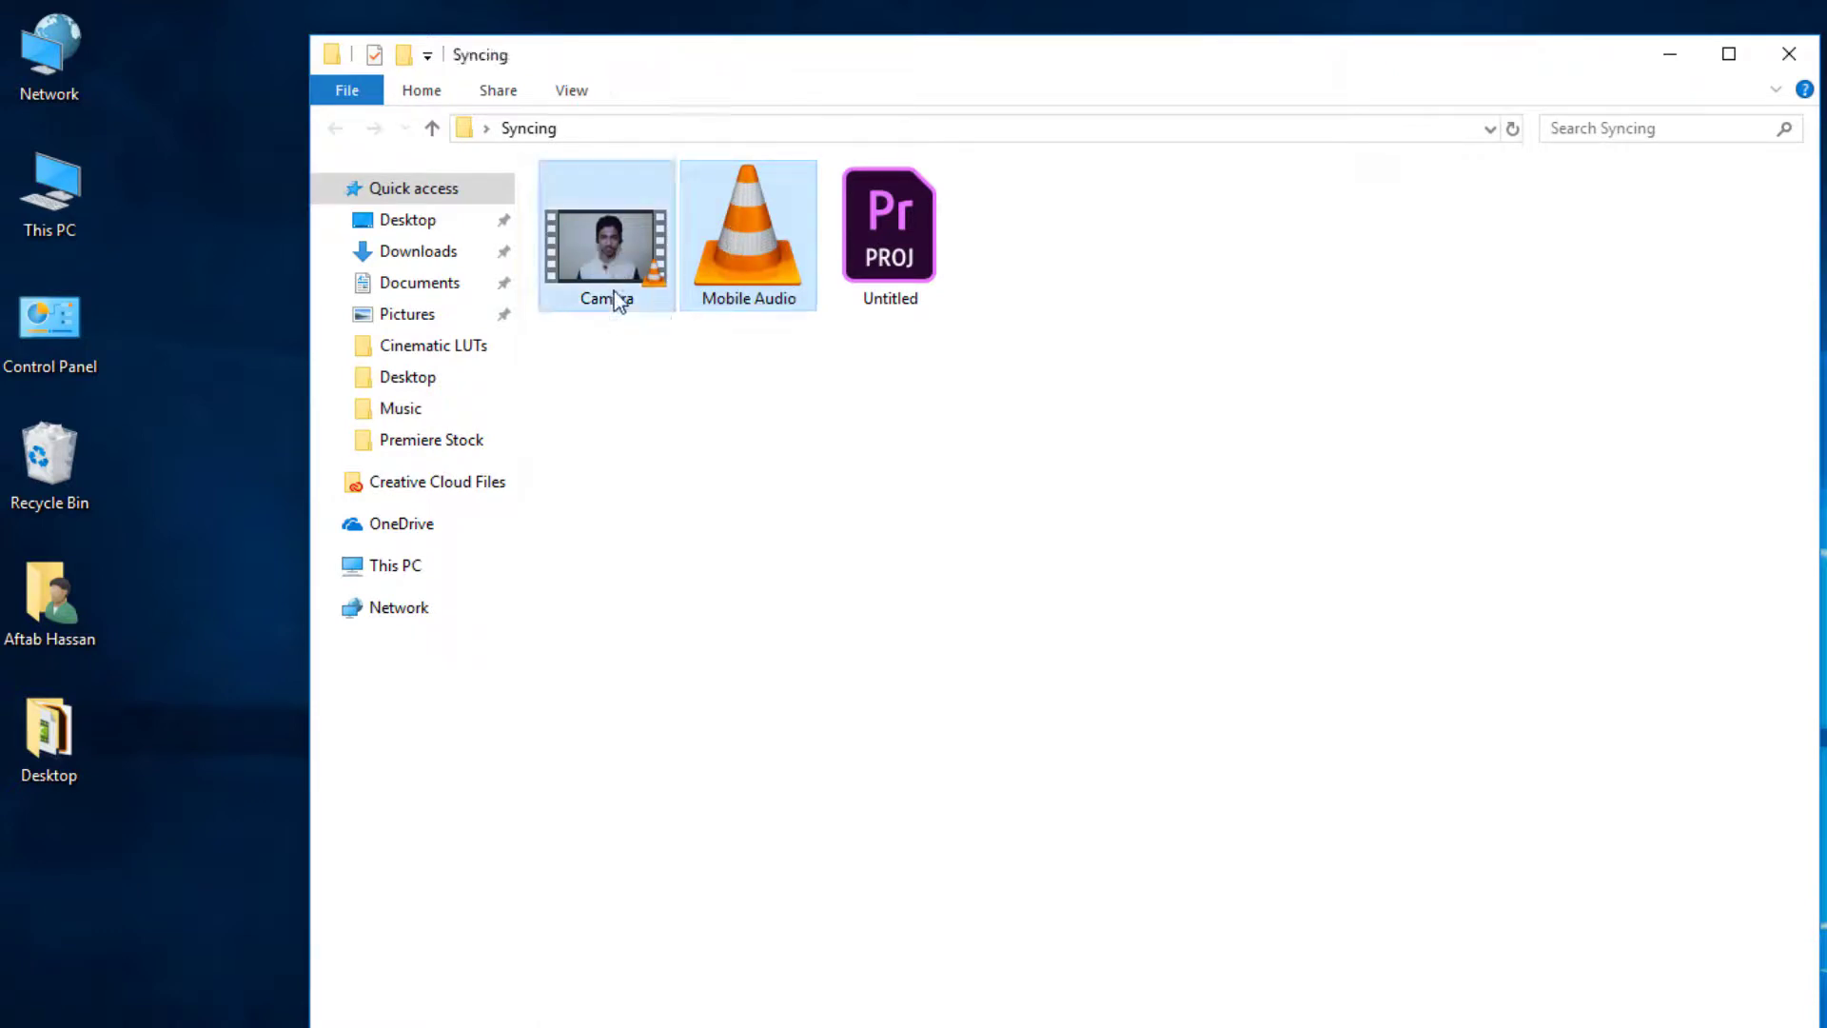
{"action": "left_click_drag", "start_coordinate": [620, 244], "coordinate": [862, 1026]}
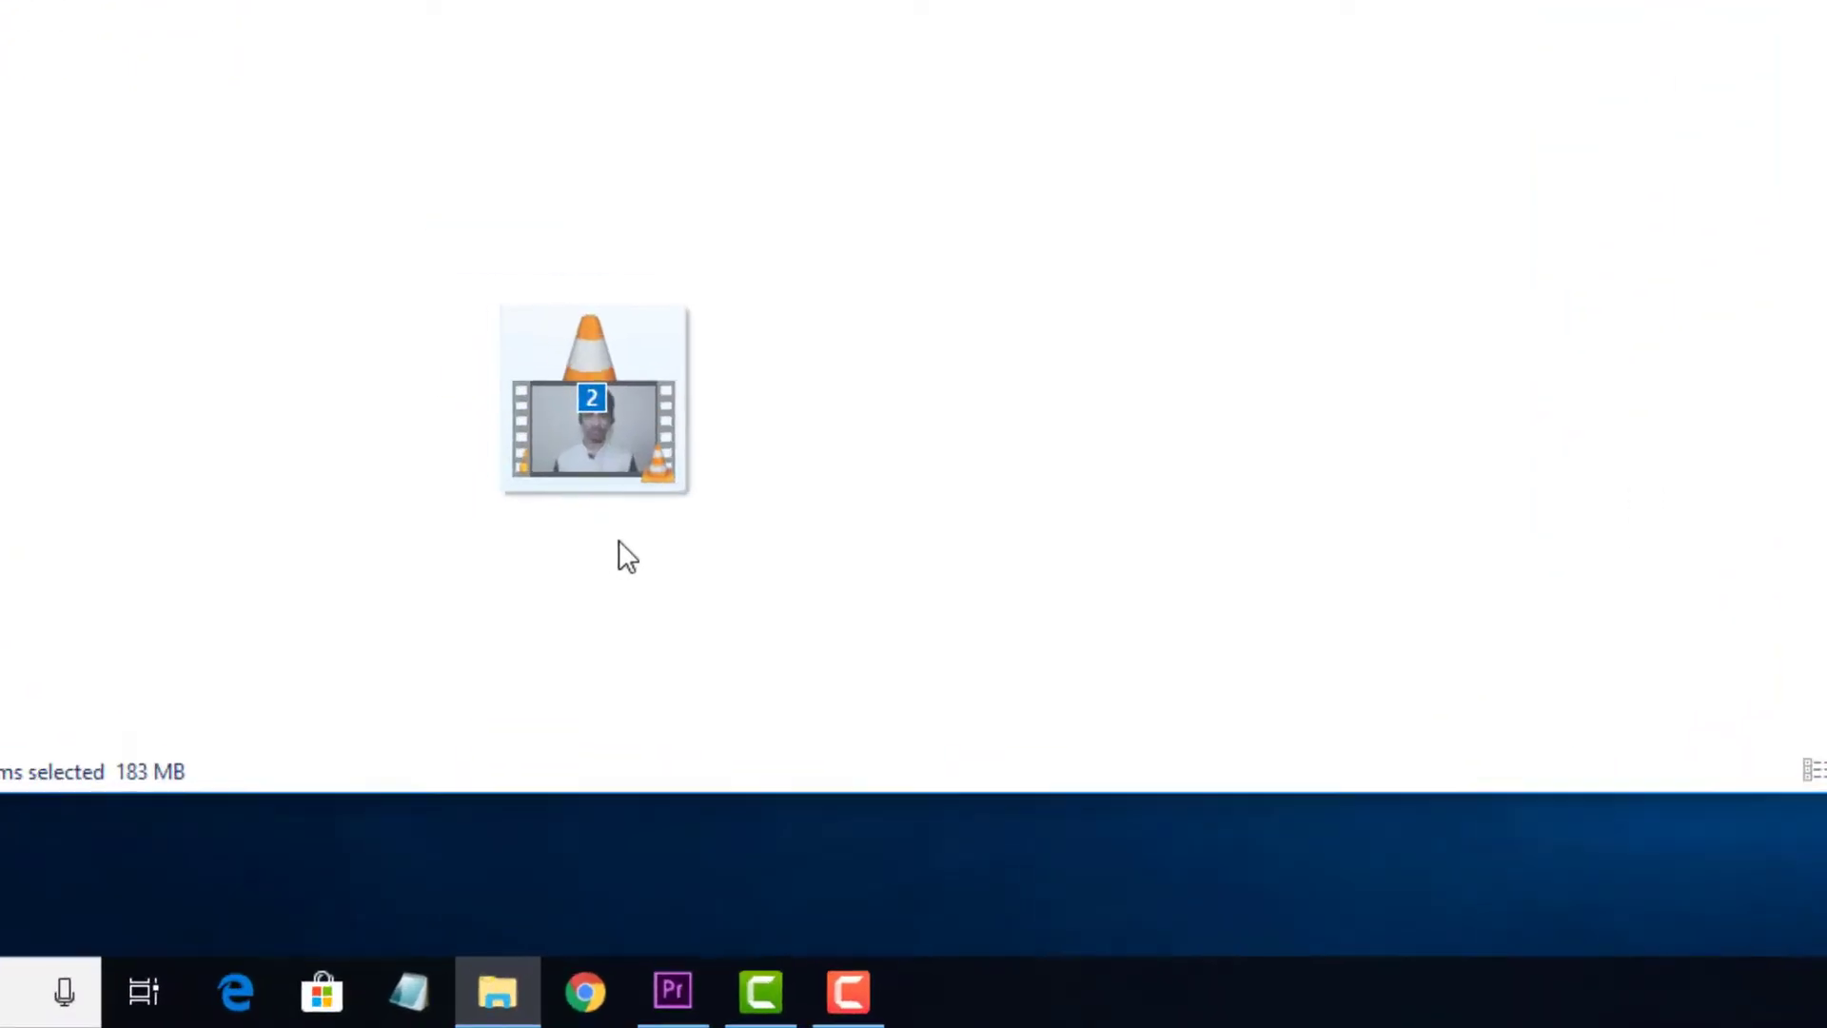
{"action": "left_click_drag", "start_coordinate": [626, 554], "coordinate": [228, 840]}
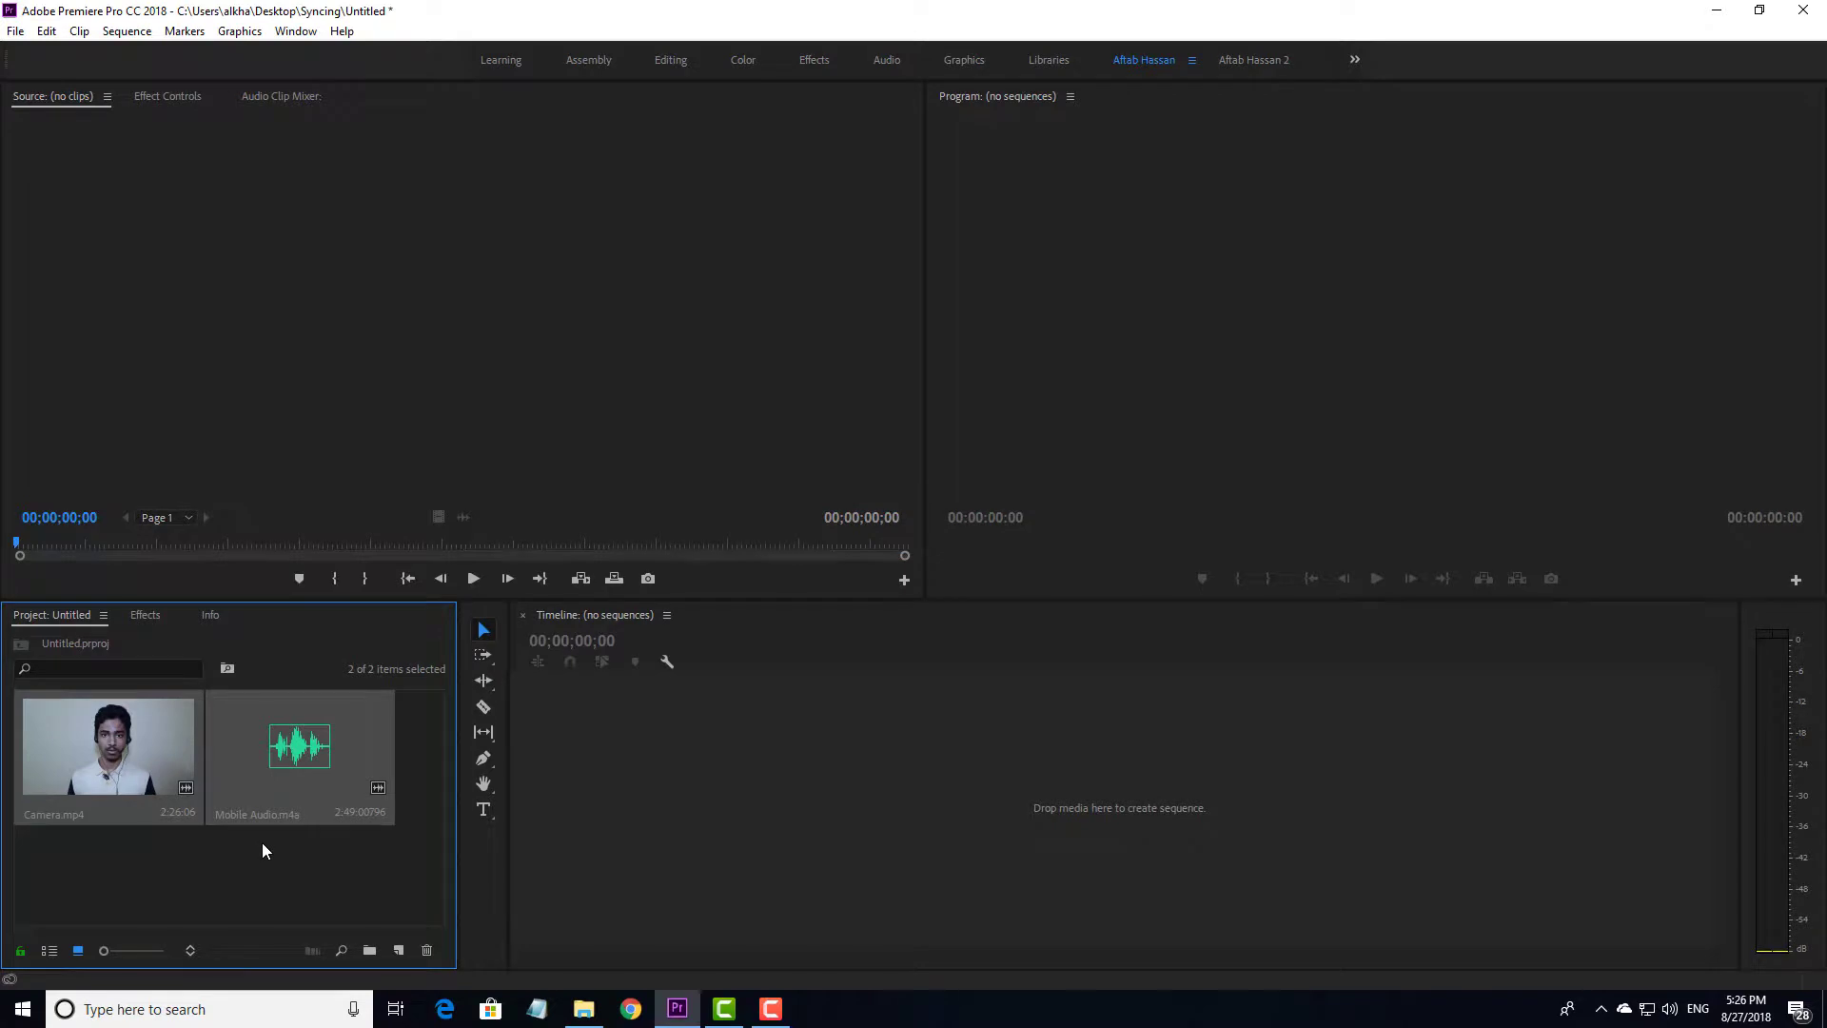
{"action": "left_click", "coordinate": [264, 850]}
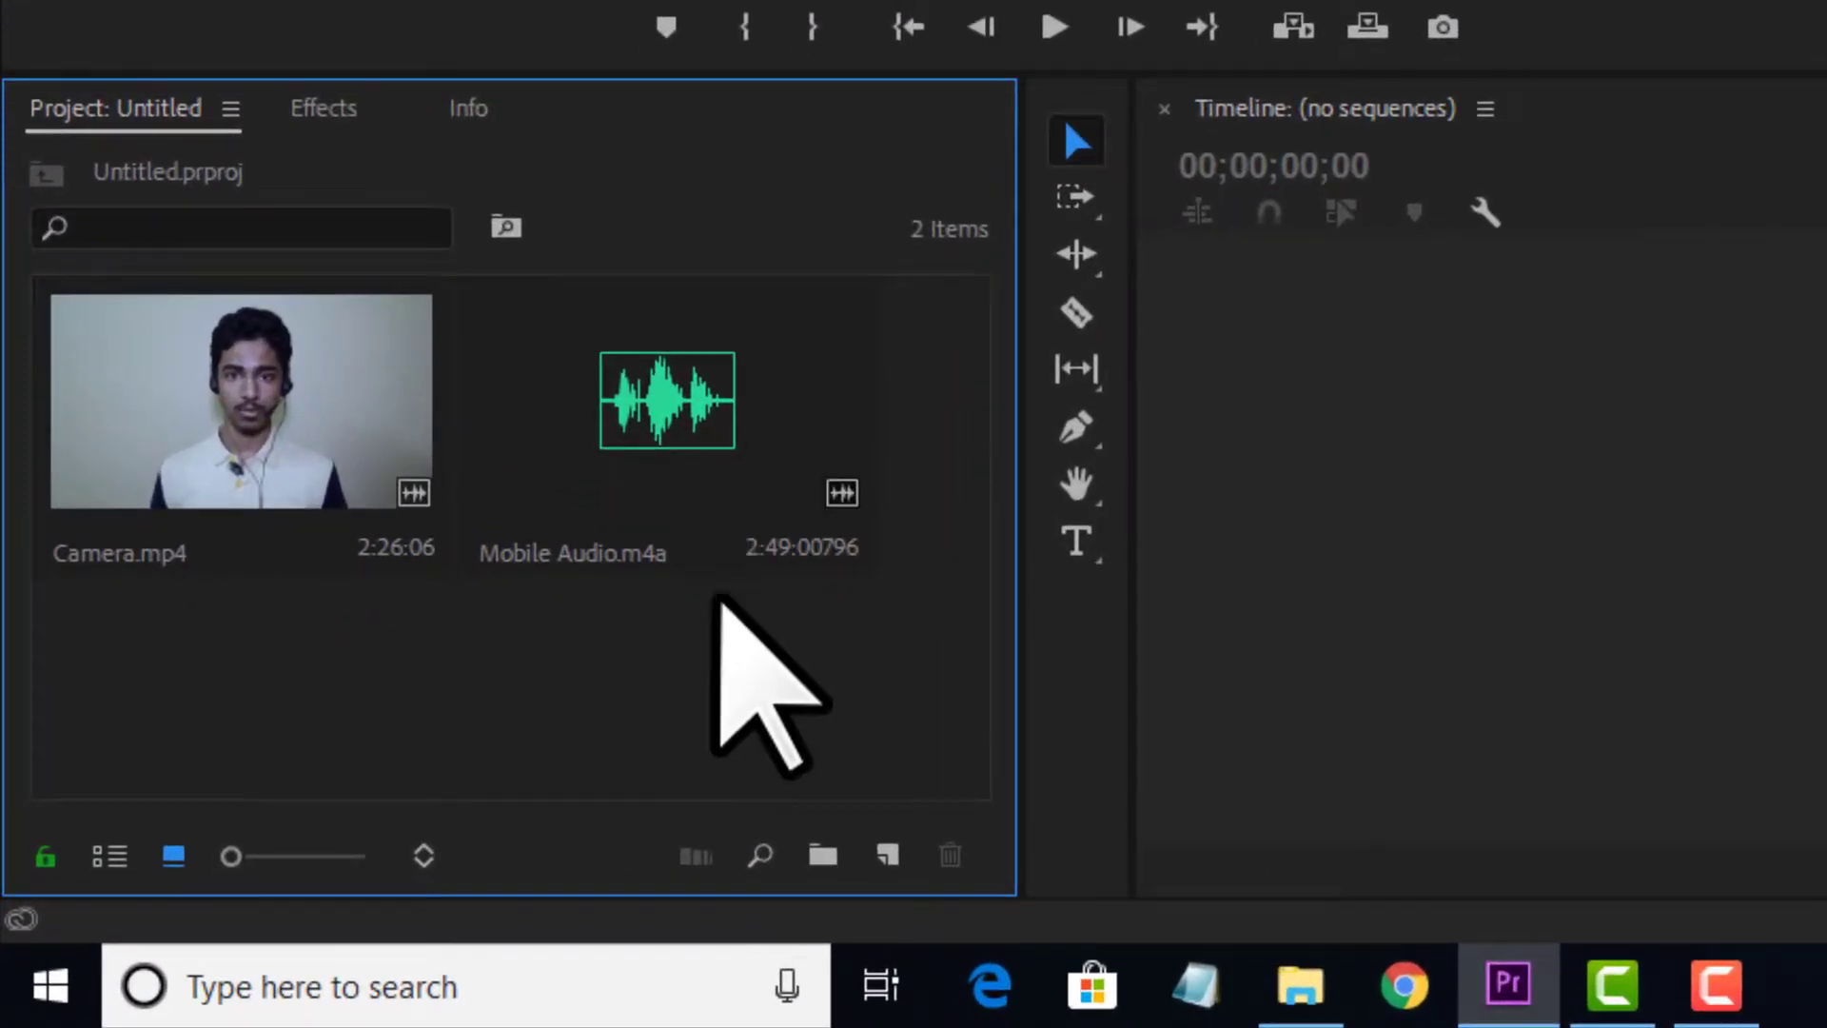
{"action": "left_click_drag", "start_coordinate": [869, 669], "coordinate": [608, 456]}
{"action": "left_click_drag", "start_coordinate": [273, 698], "coordinate": [187, 542]}
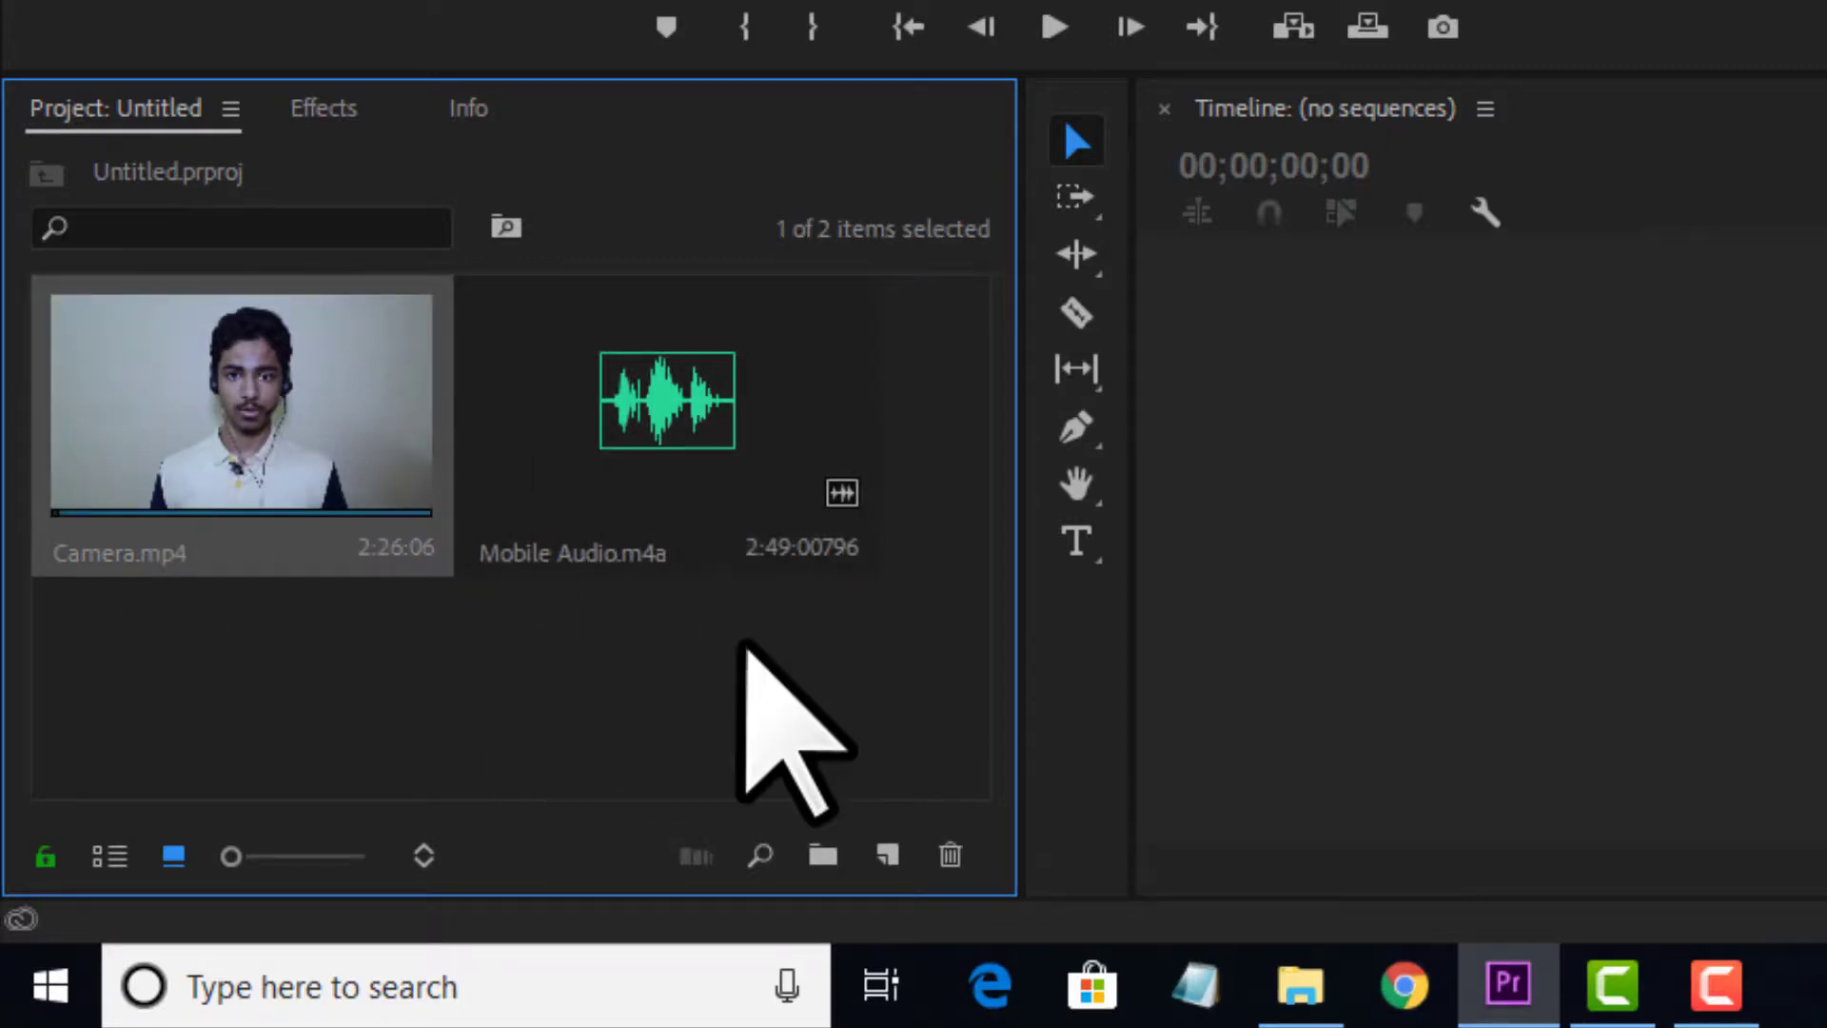
{"action": "left_click", "coordinate": [674, 359]}
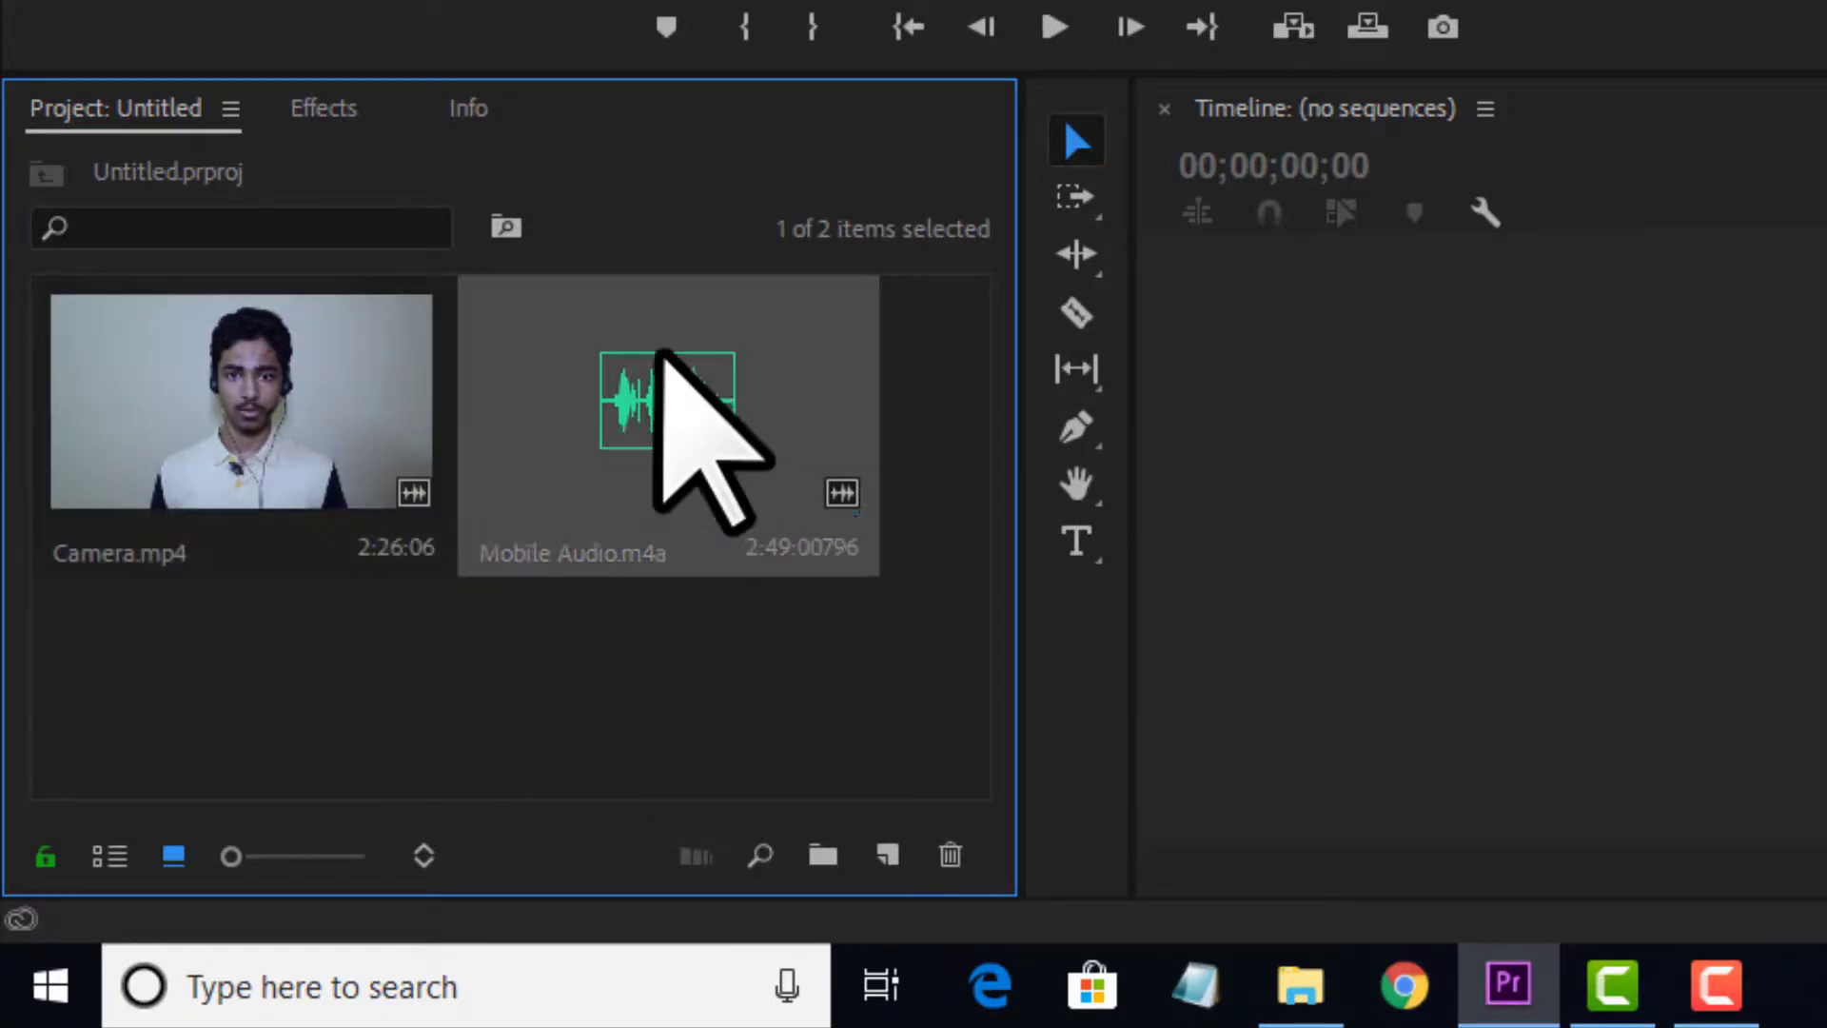
{"action": "left_click", "coordinate": [204, 449]}
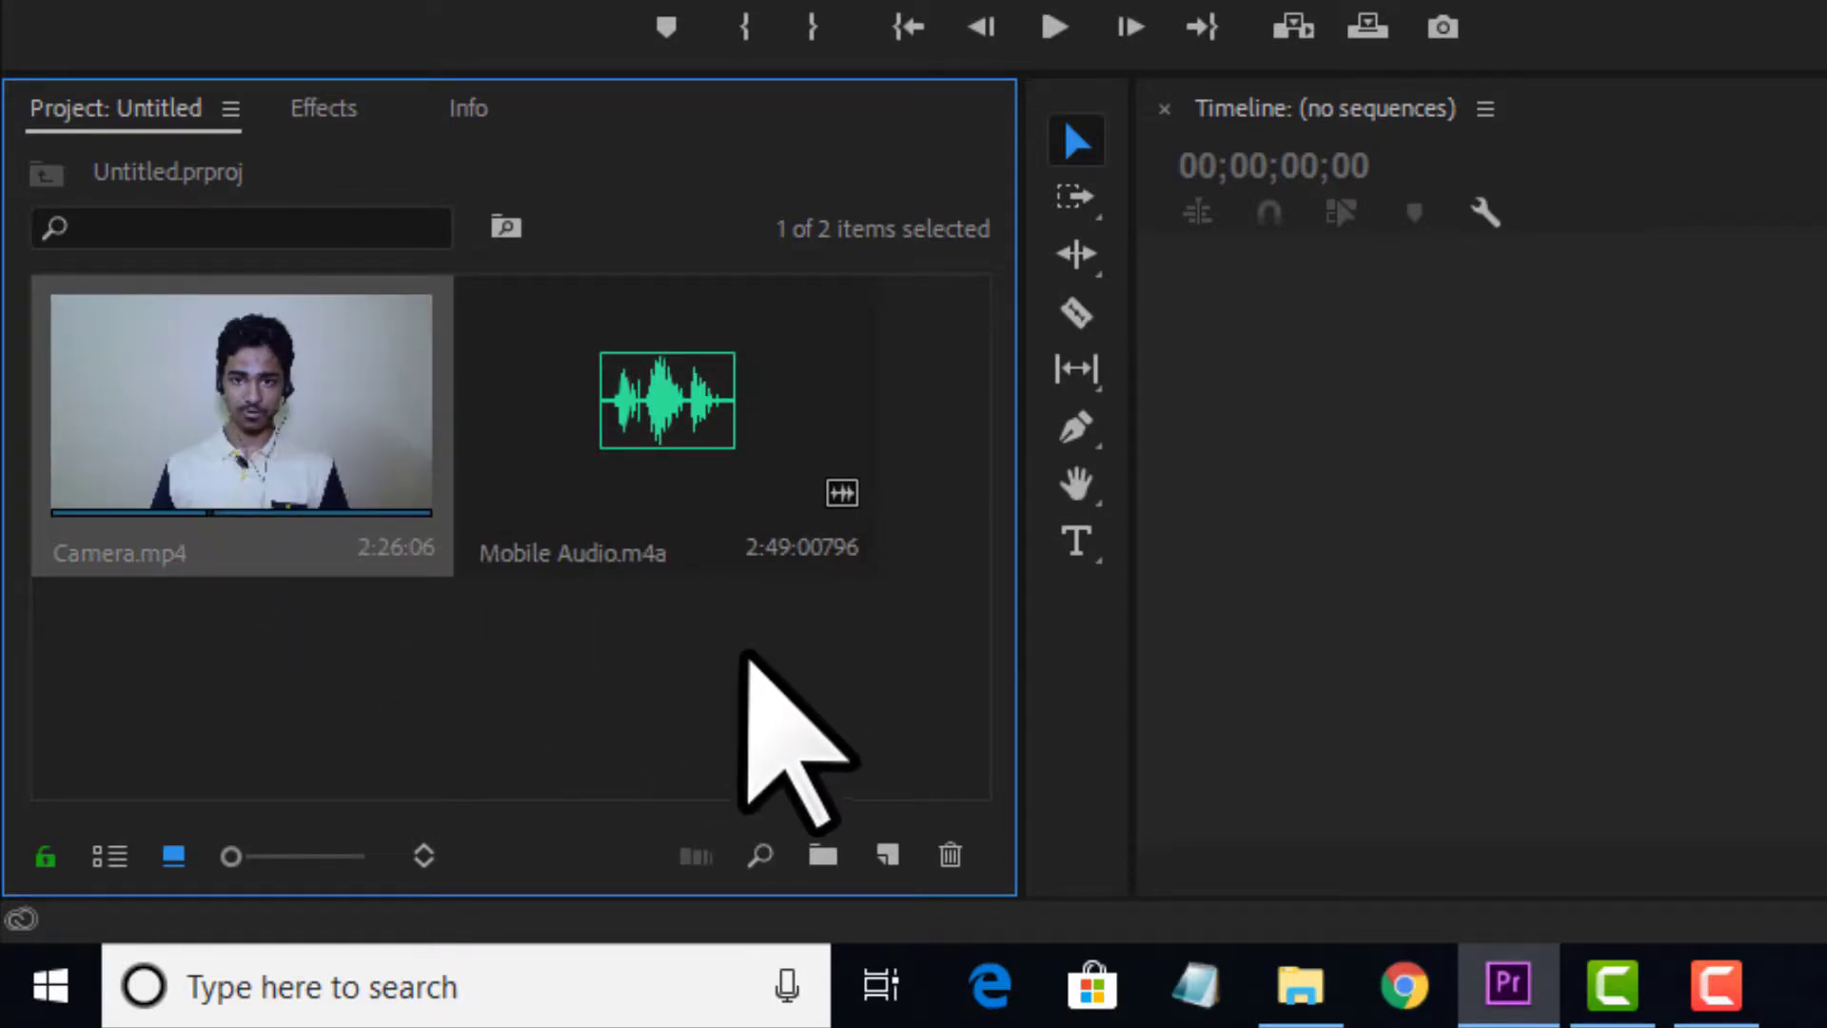
- Merge Camera.mp4 and Mobile Audio.m4a into one clip, using Audio on track channel 1 as the synchronize point
{"action": "left_click_drag", "start_coordinate": [868, 678], "coordinate": [233, 445]}
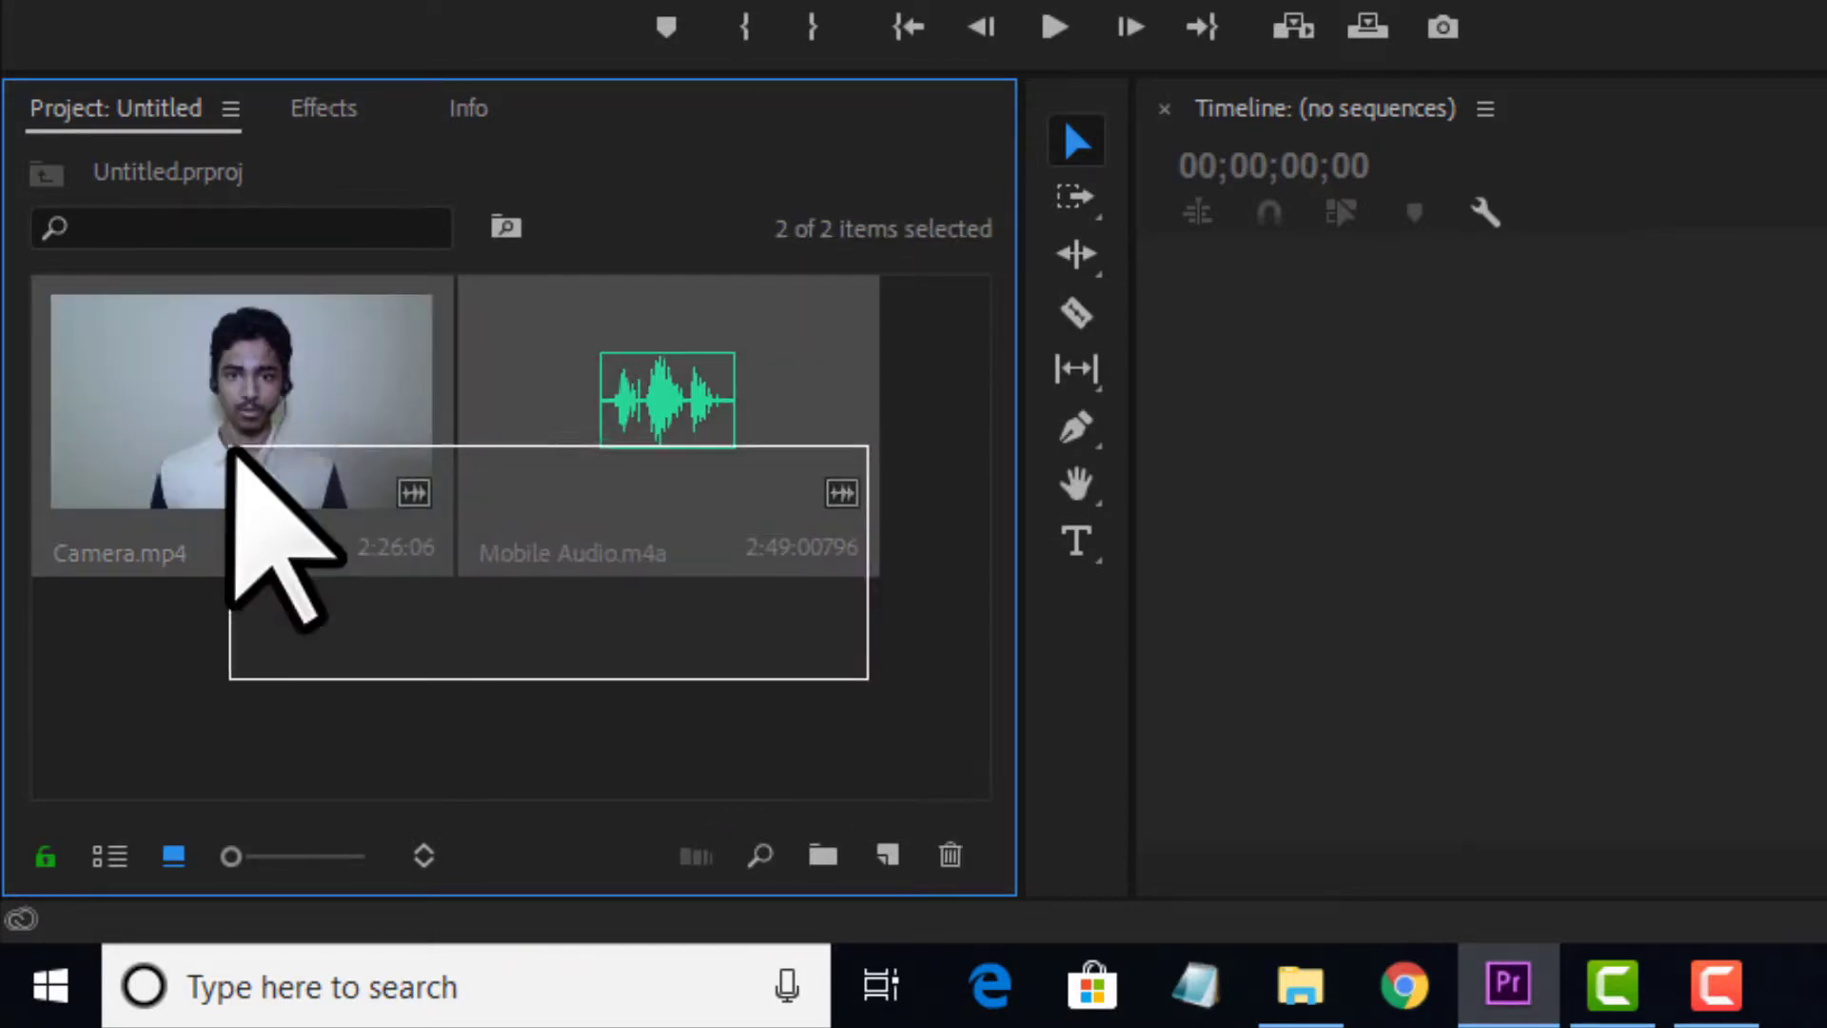
{"action": "right_click", "coordinate": [657, 398]}
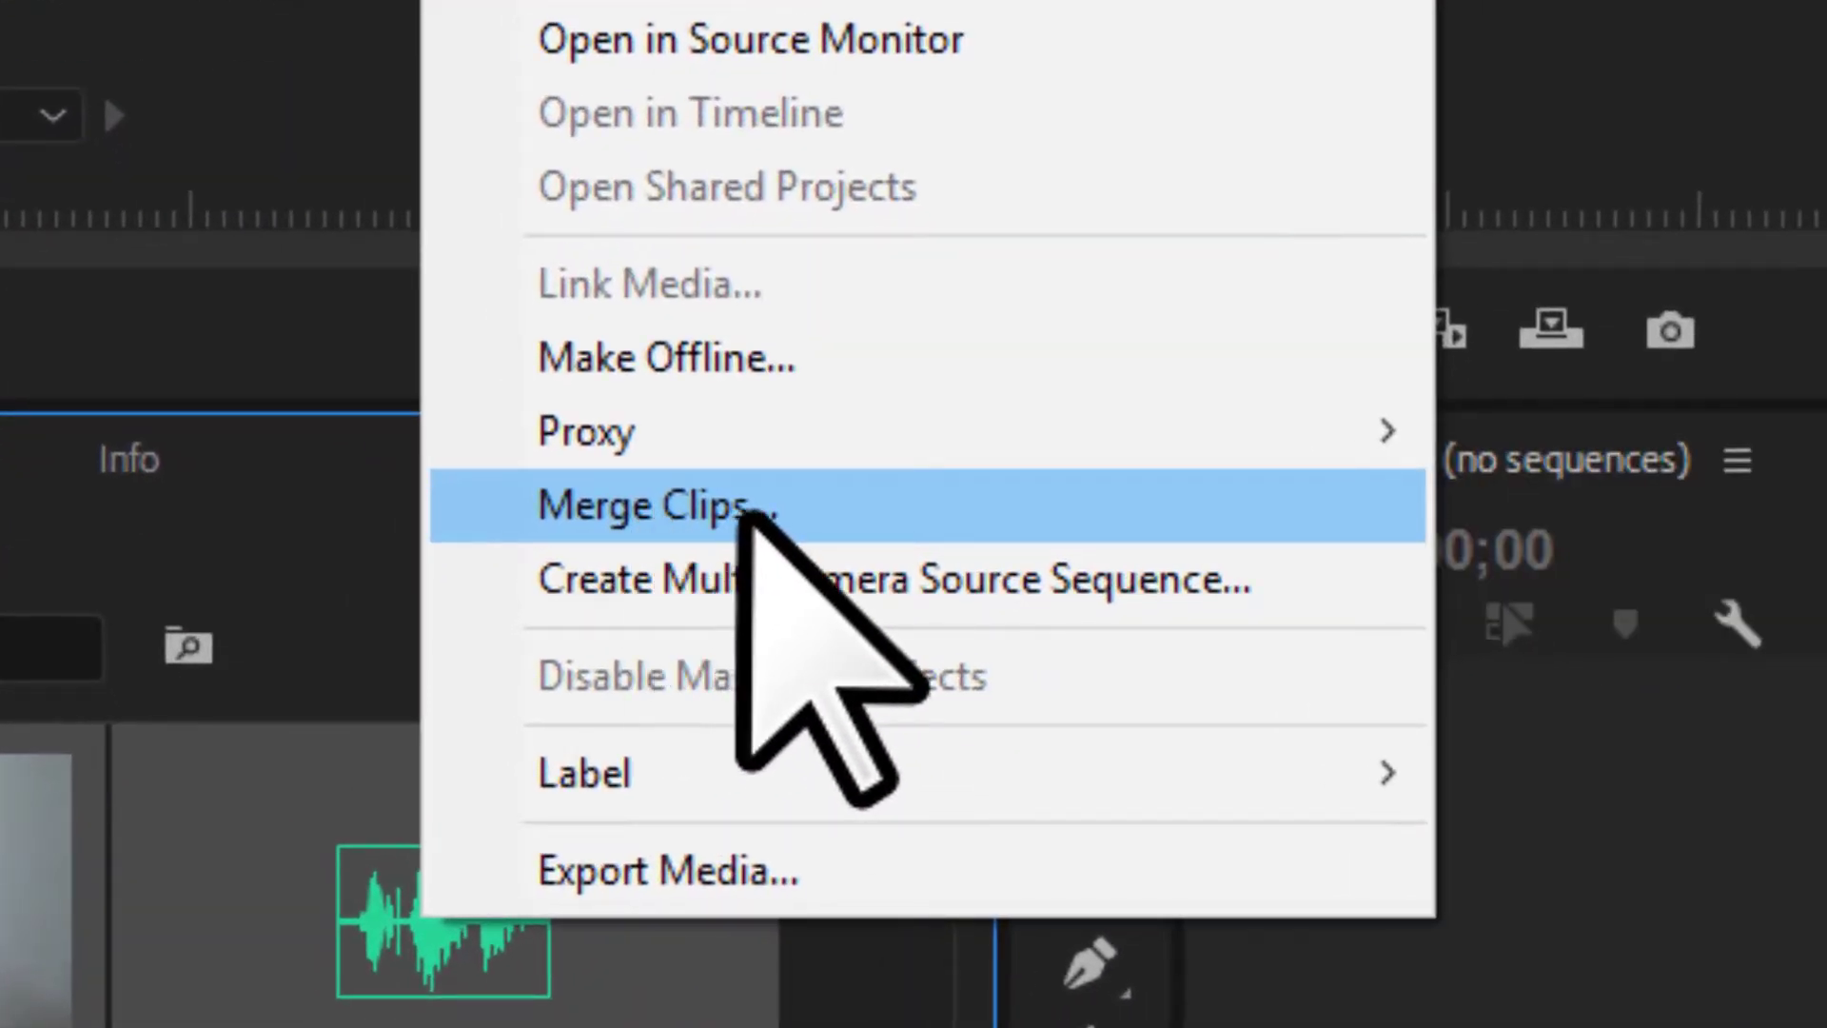
{"action": "left_click", "coordinate": [733, 504]}
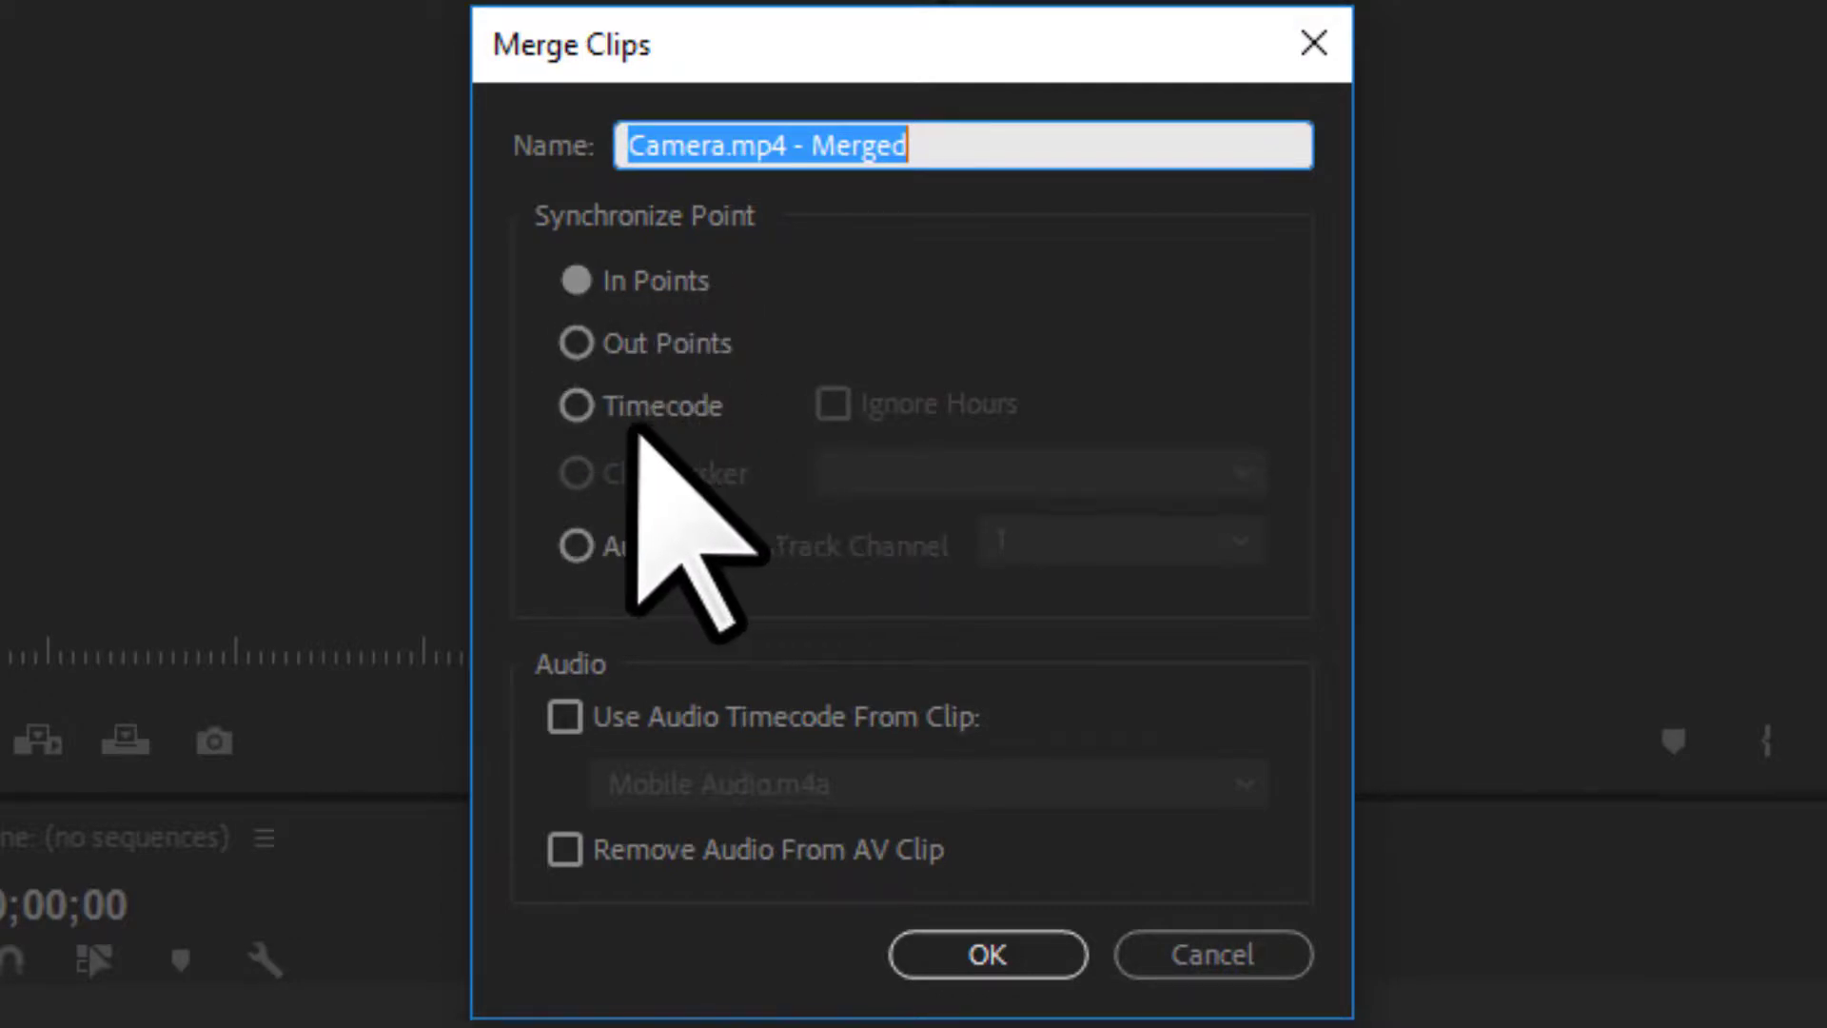
{"action": "left_click", "coordinate": [577, 546]}
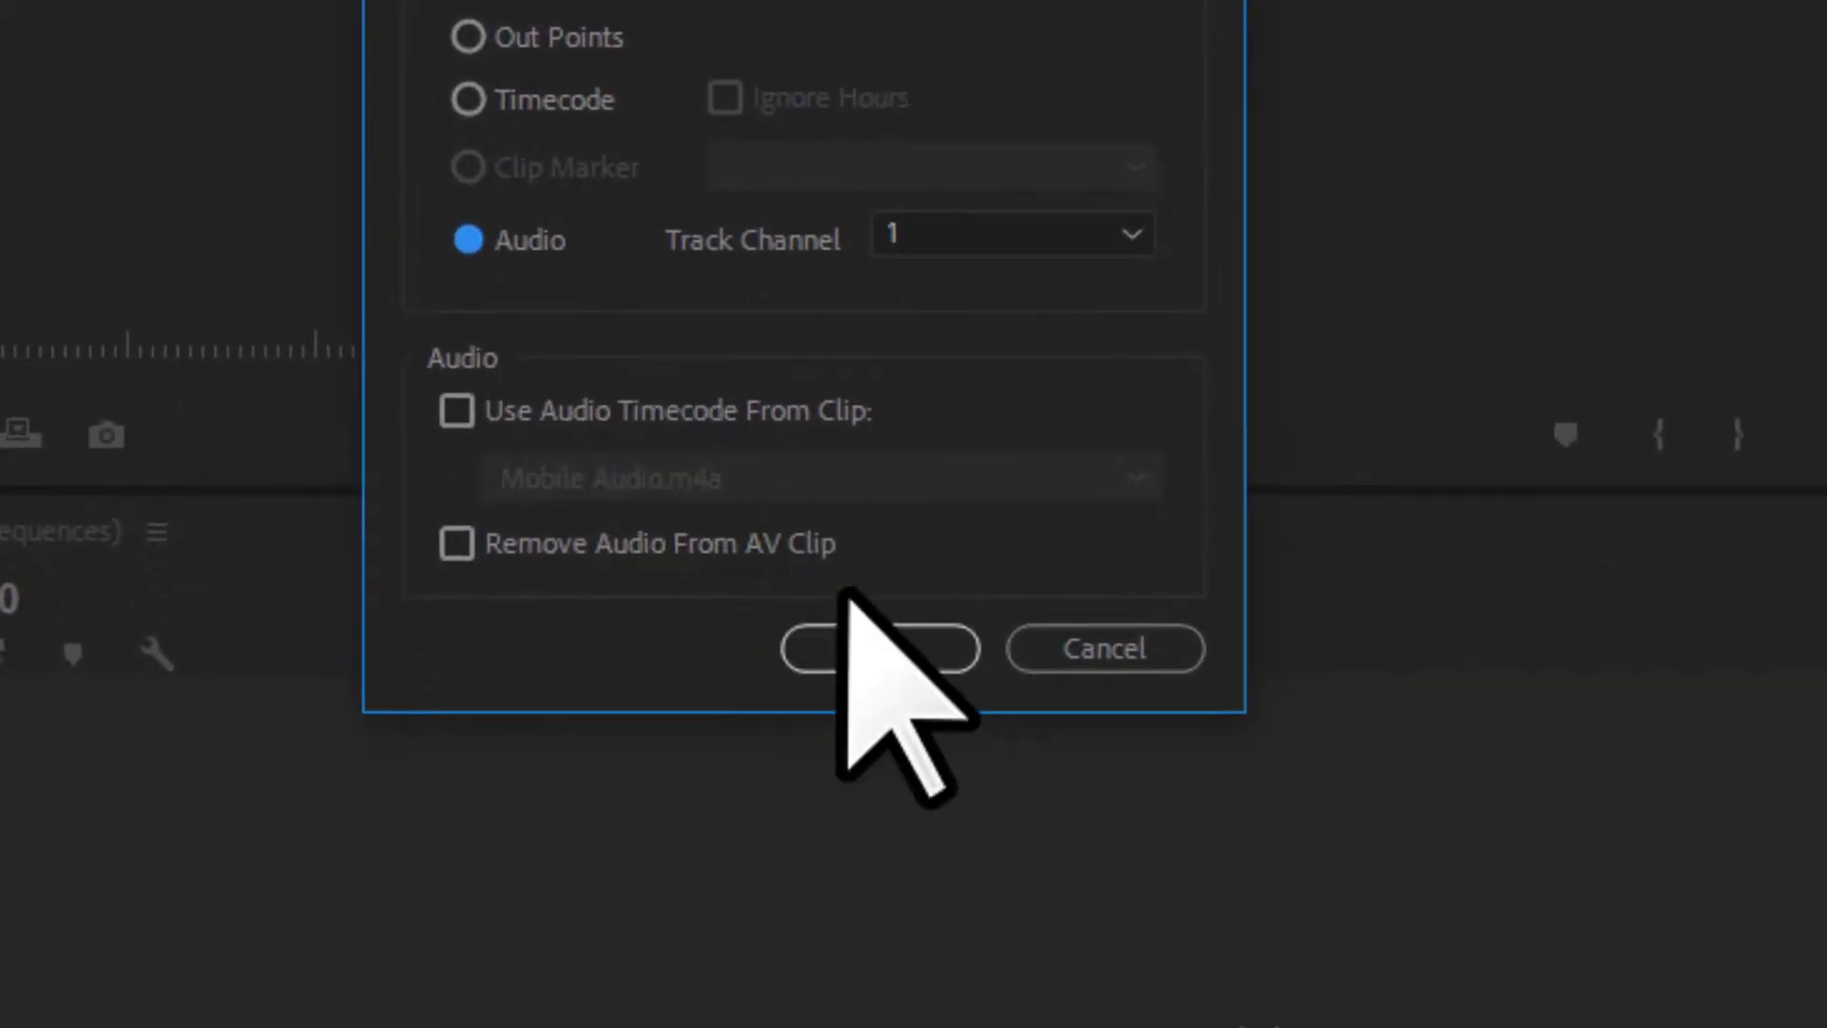
{"action": "left_click", "coordinate": [866, 648]}
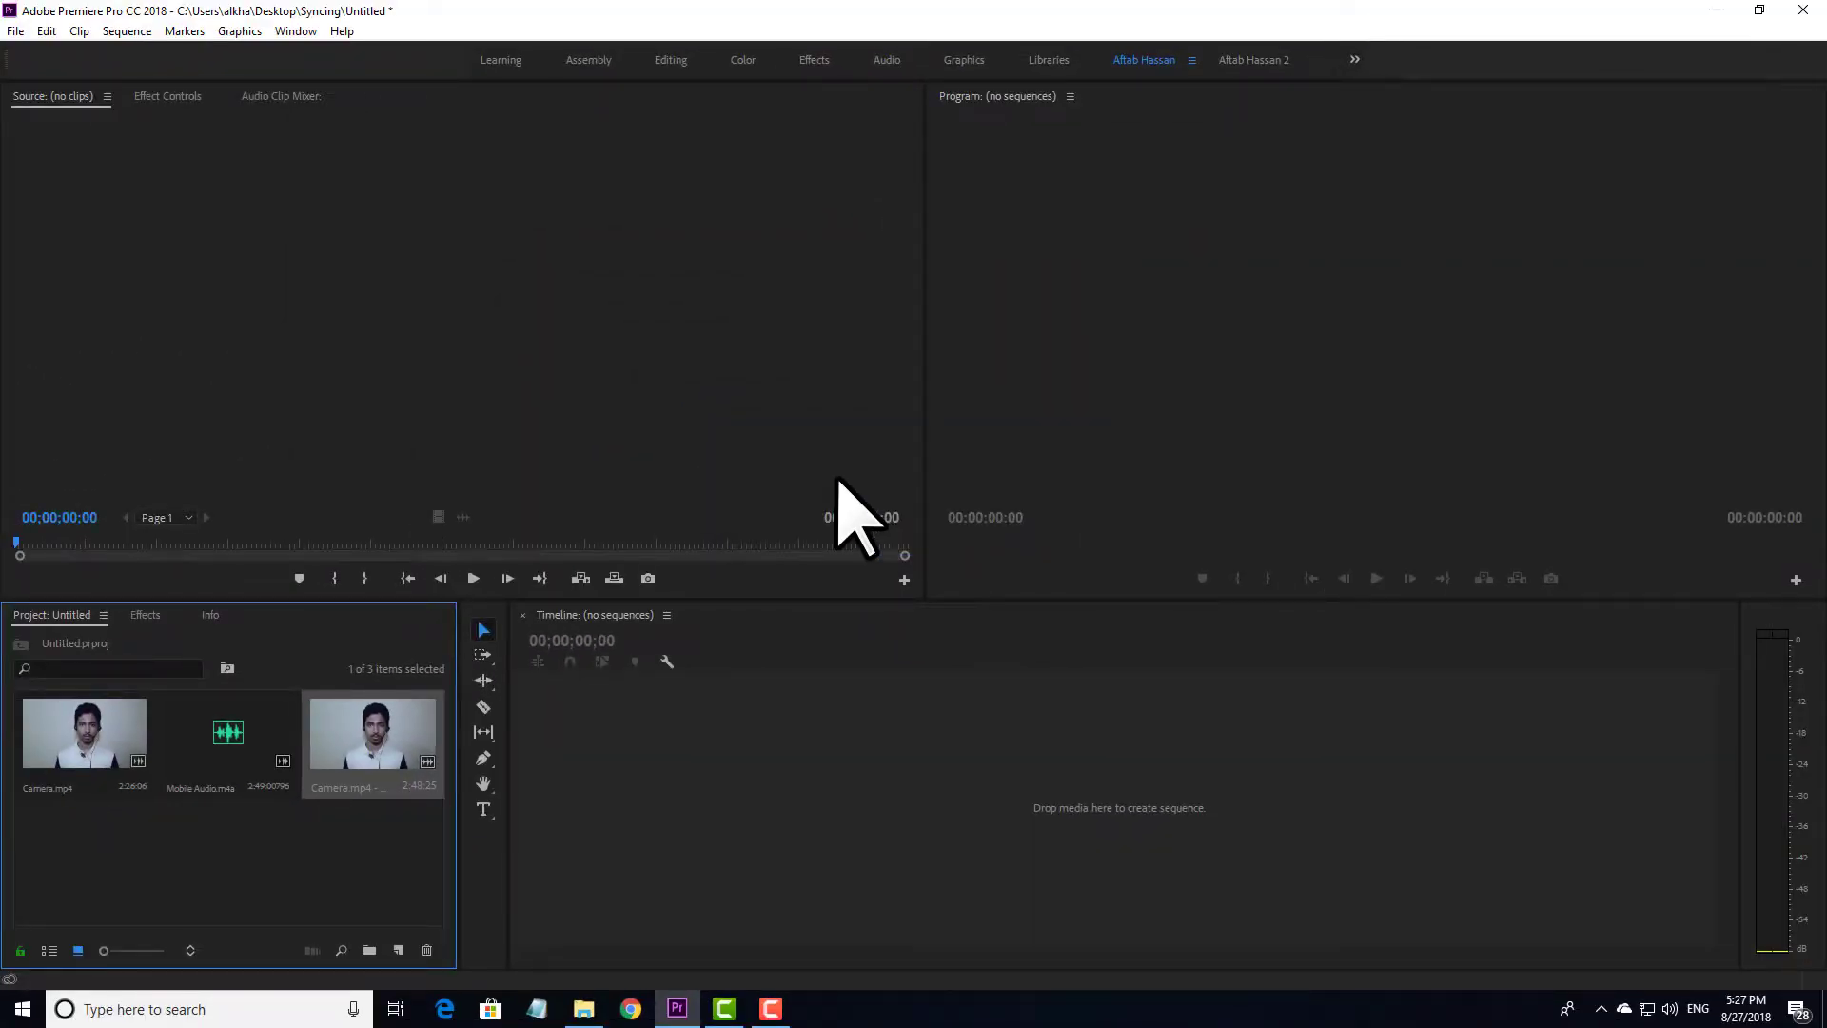
- Create a new sequence from the merged Camera.mp4 clip in the project
{"action": "left_click", "coordinate": [385, 868]}
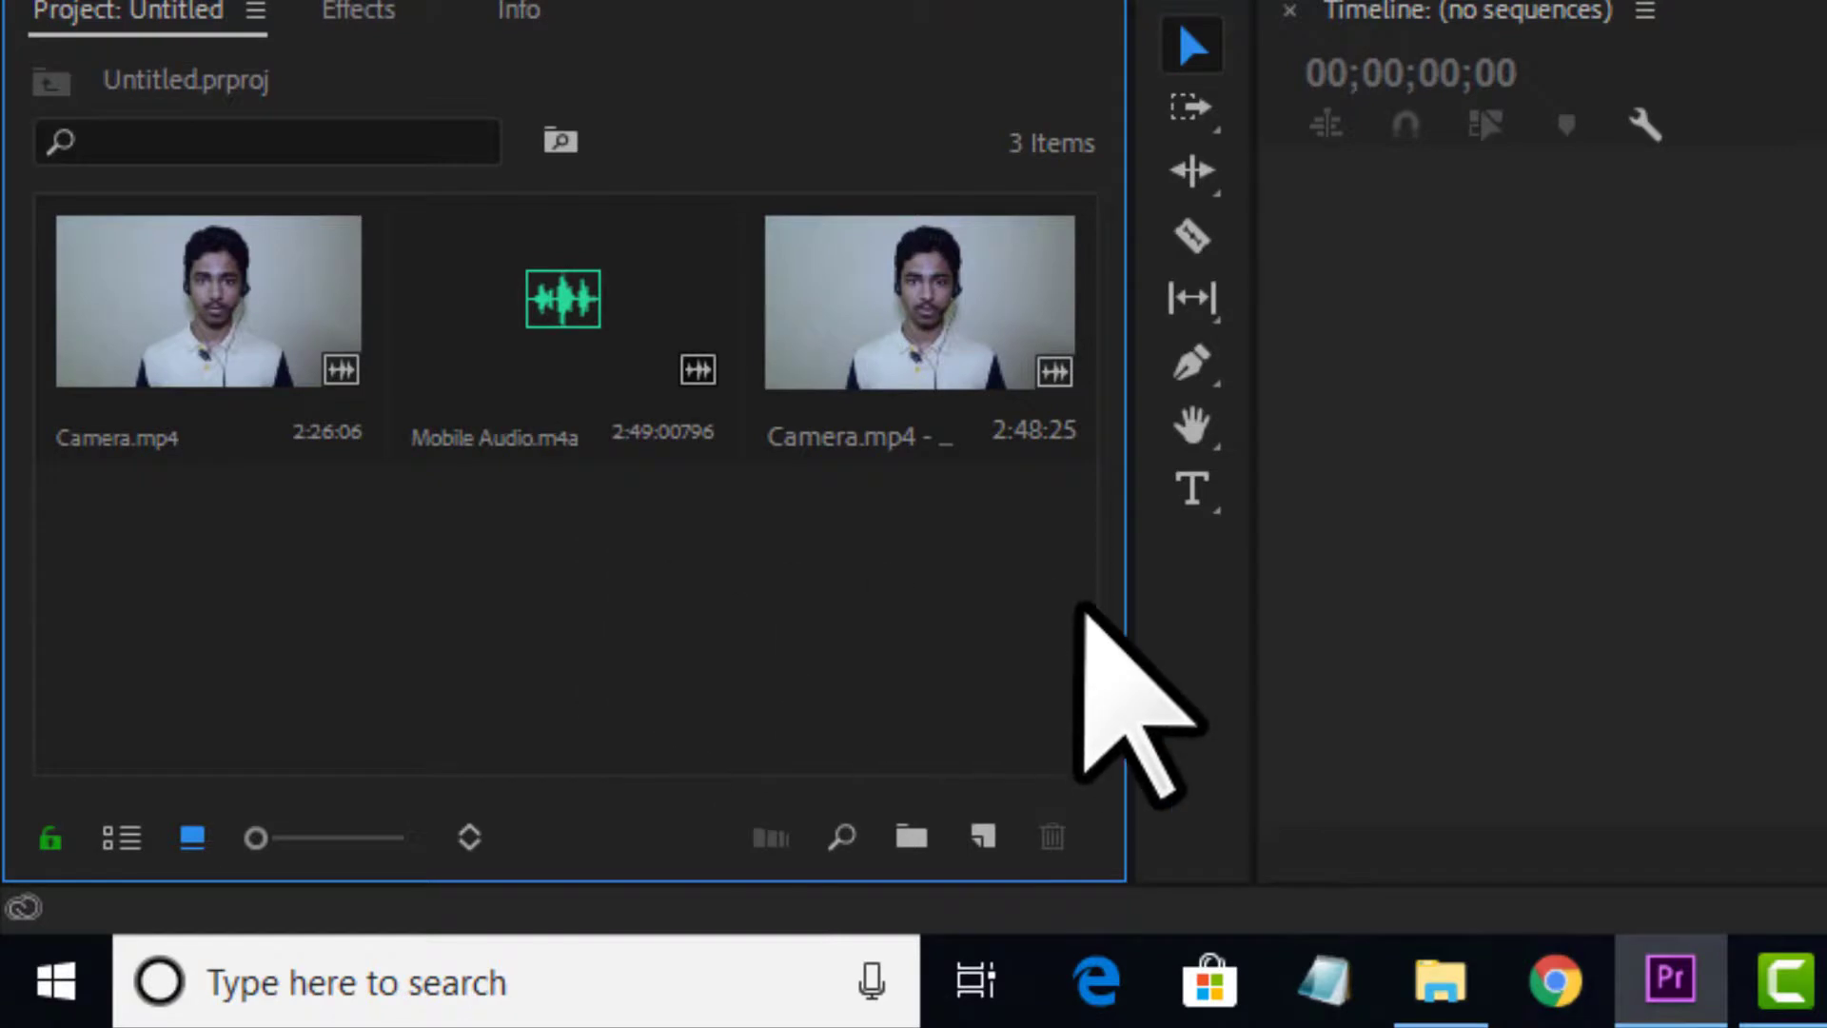
{"action": "left_click", "coordinate": [973, 419]}
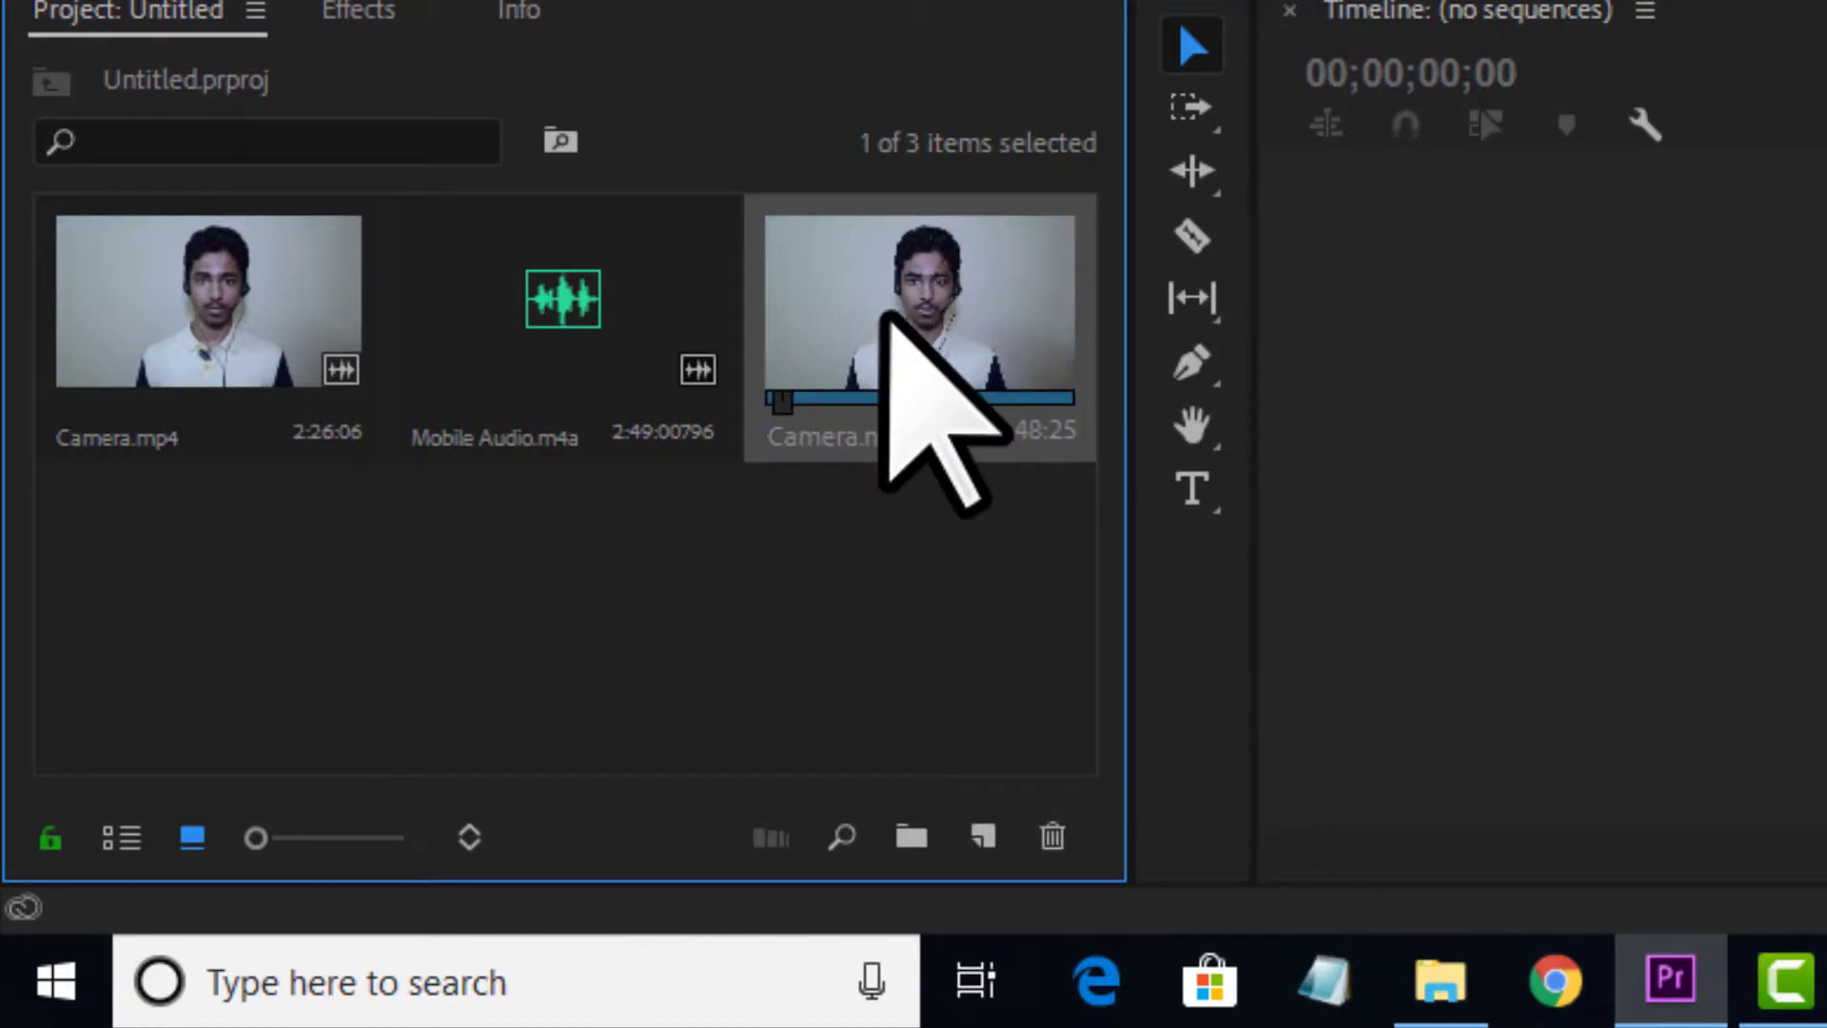
{"action": "right_click", "coordinate": [885, 314]}
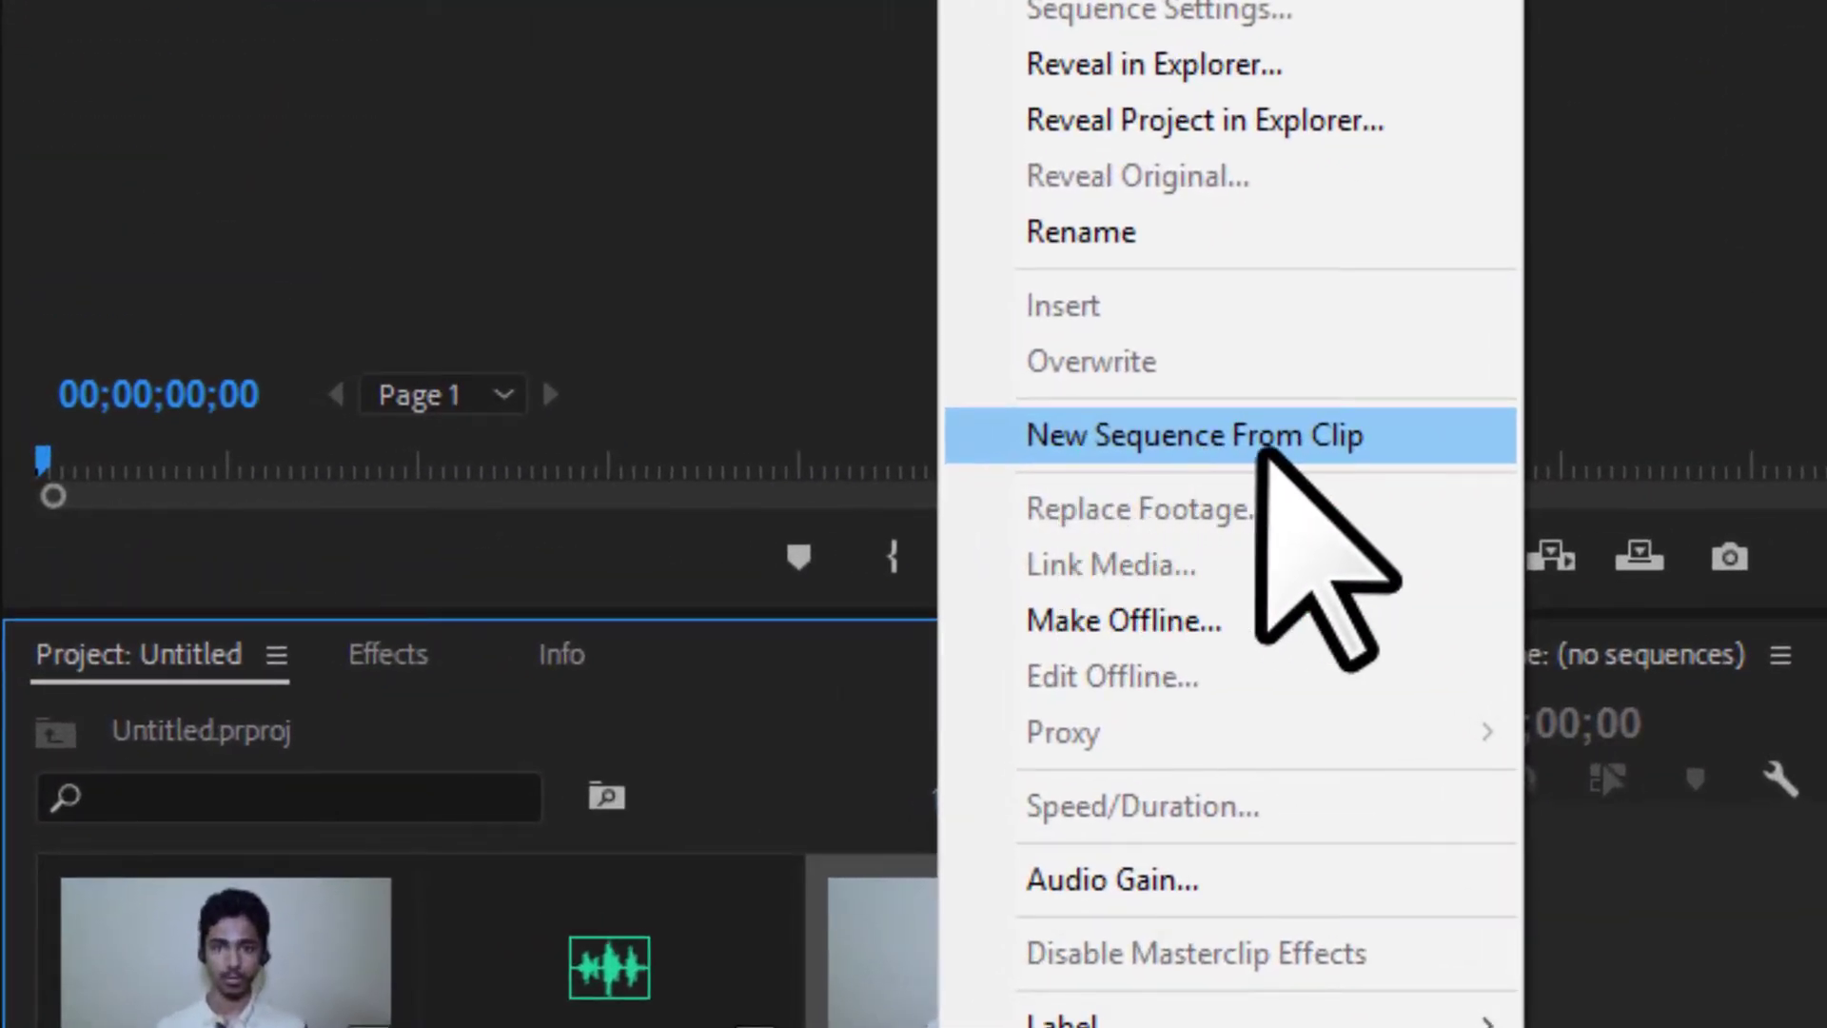
{"action": "left_click", "coordinate": [1306, 438]}
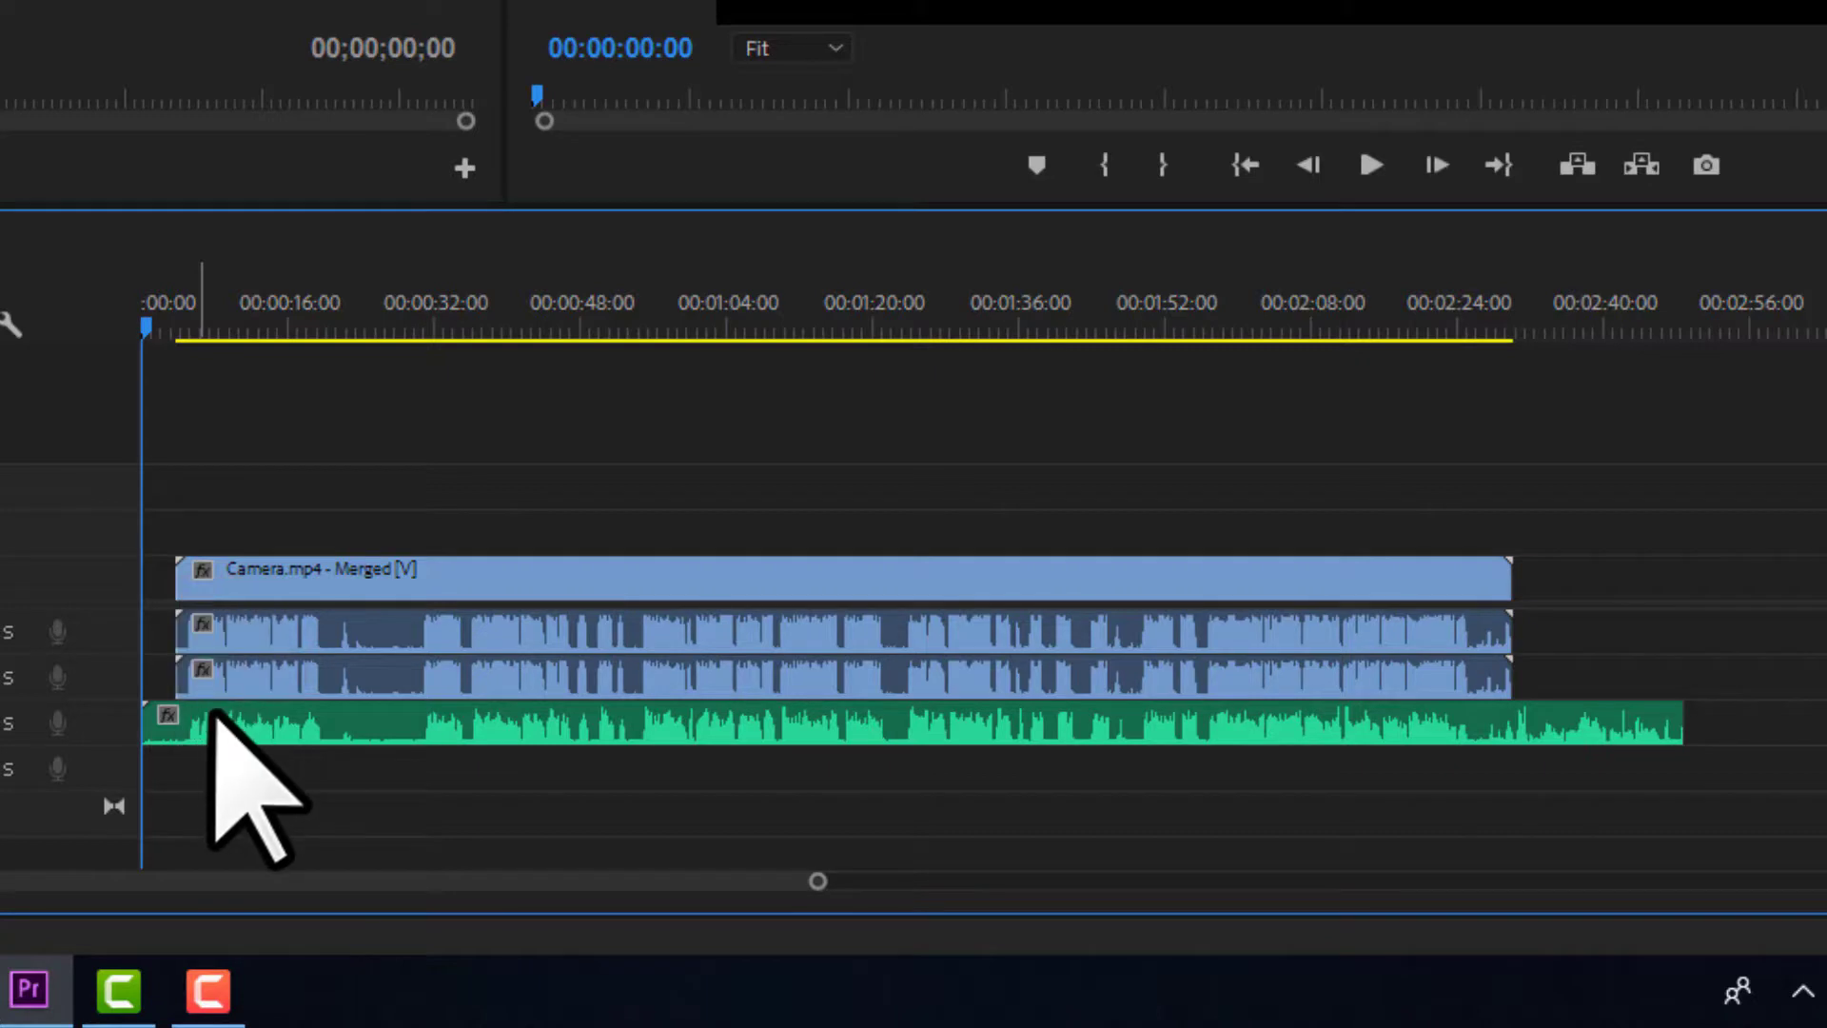
- Unlink the video and audio of the merged clip in the timeline so each track can be selected separately
{"action": "scroll", "coordinate": [212, 726], "scroll_direction": "up", "scroll_amount": 3}
{"action": "scroll", "coordinate": [253, 726], "scroll_direction": "up", "scroll_amount": 3}
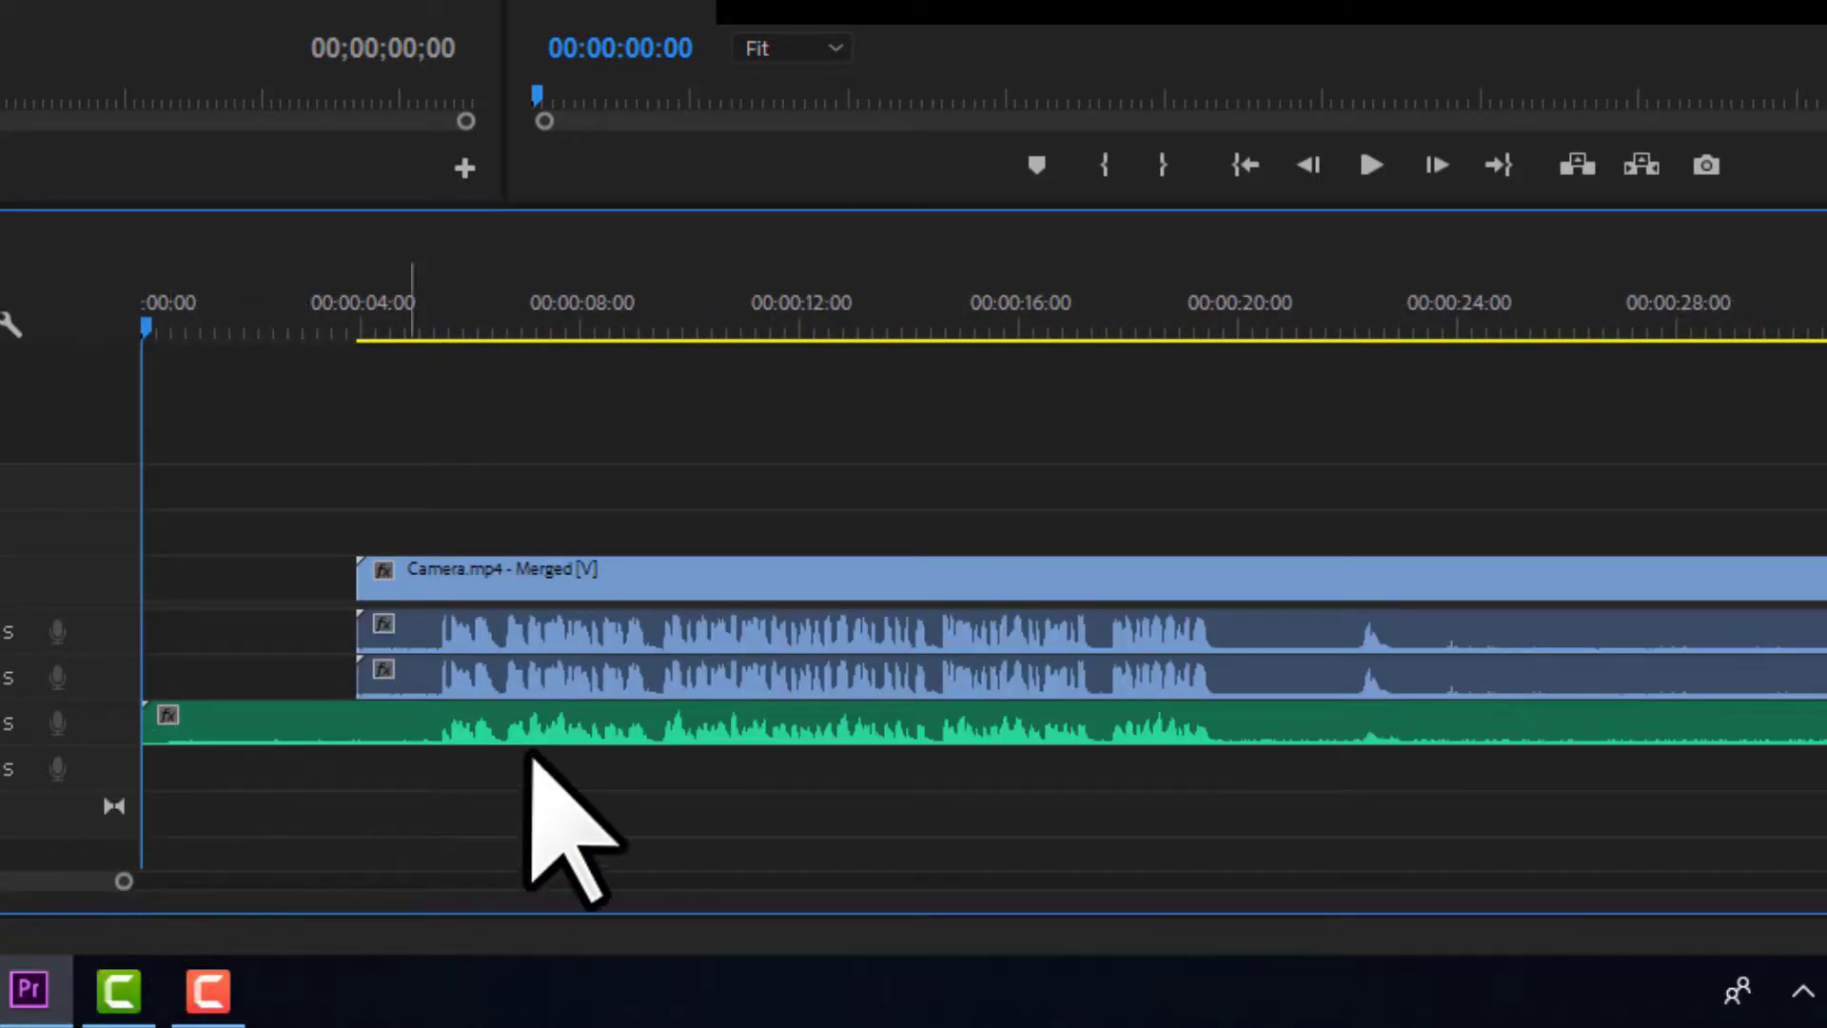
{"action": "left_click_drag", "start_coordinate": [762, 798], "coordinate": [674, 744]}
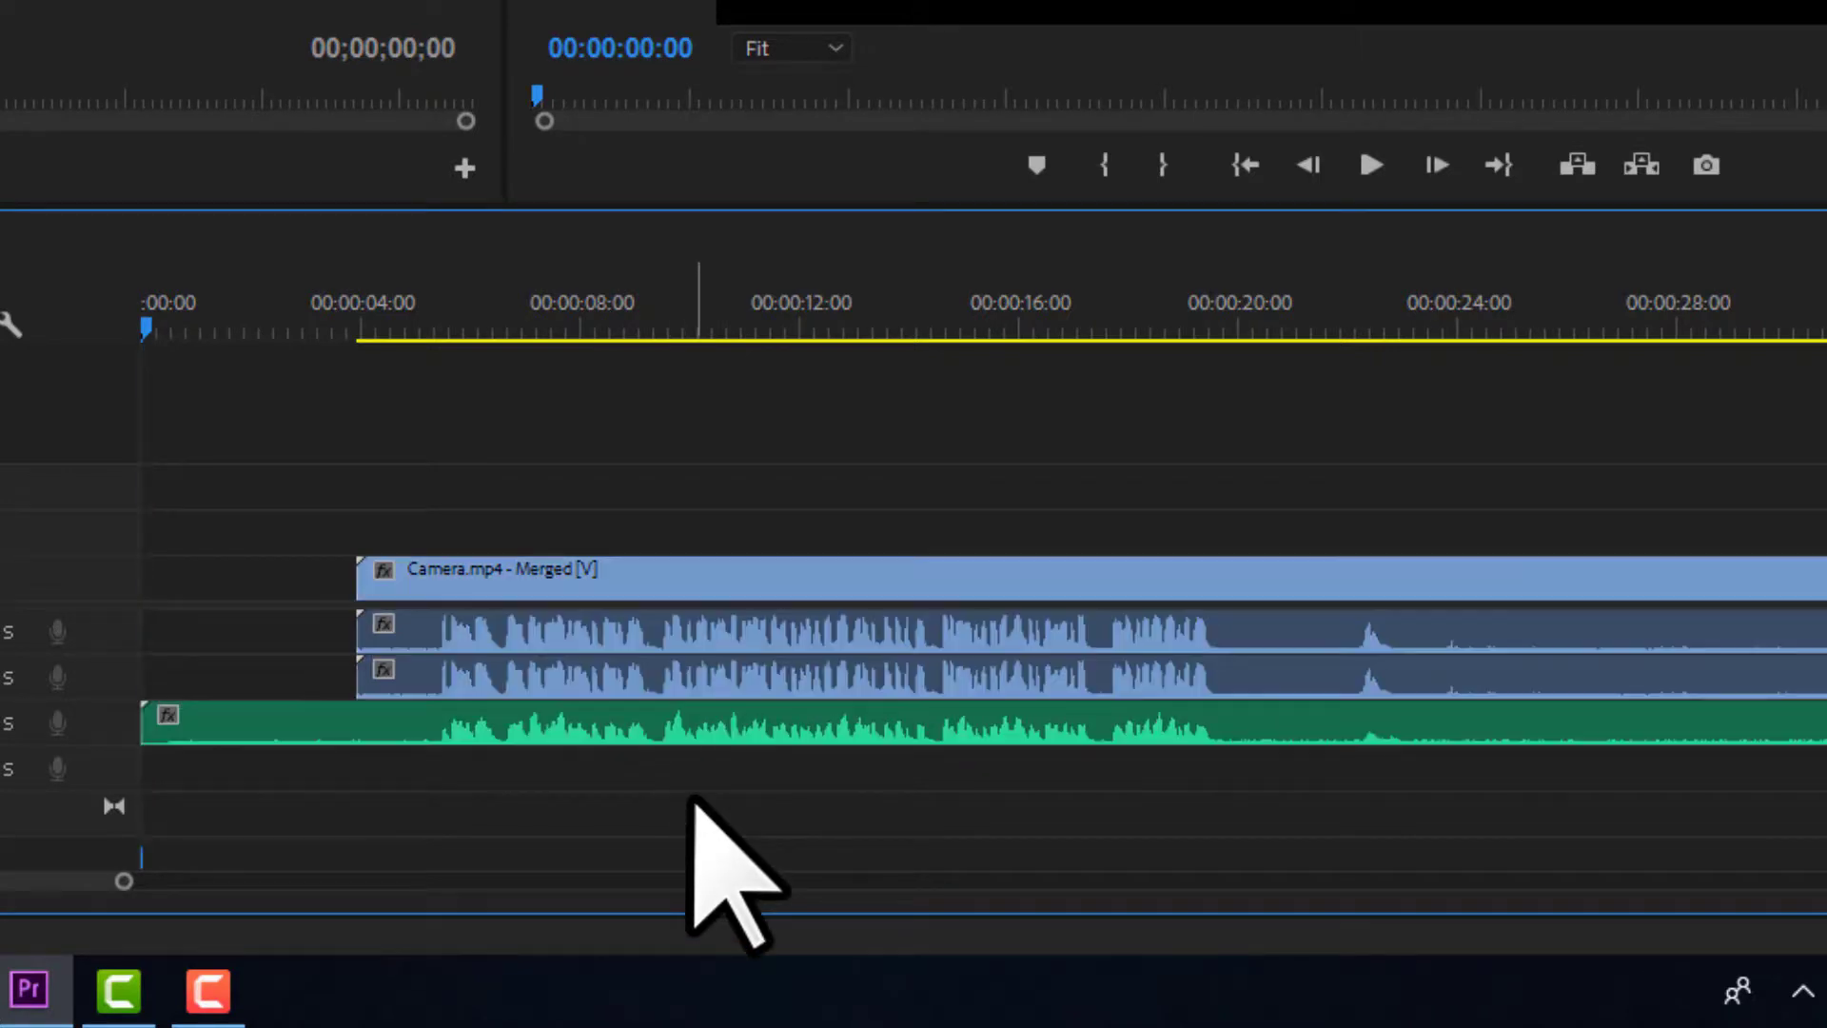
{"action": "right_click", "coordinate": [679, 739]}
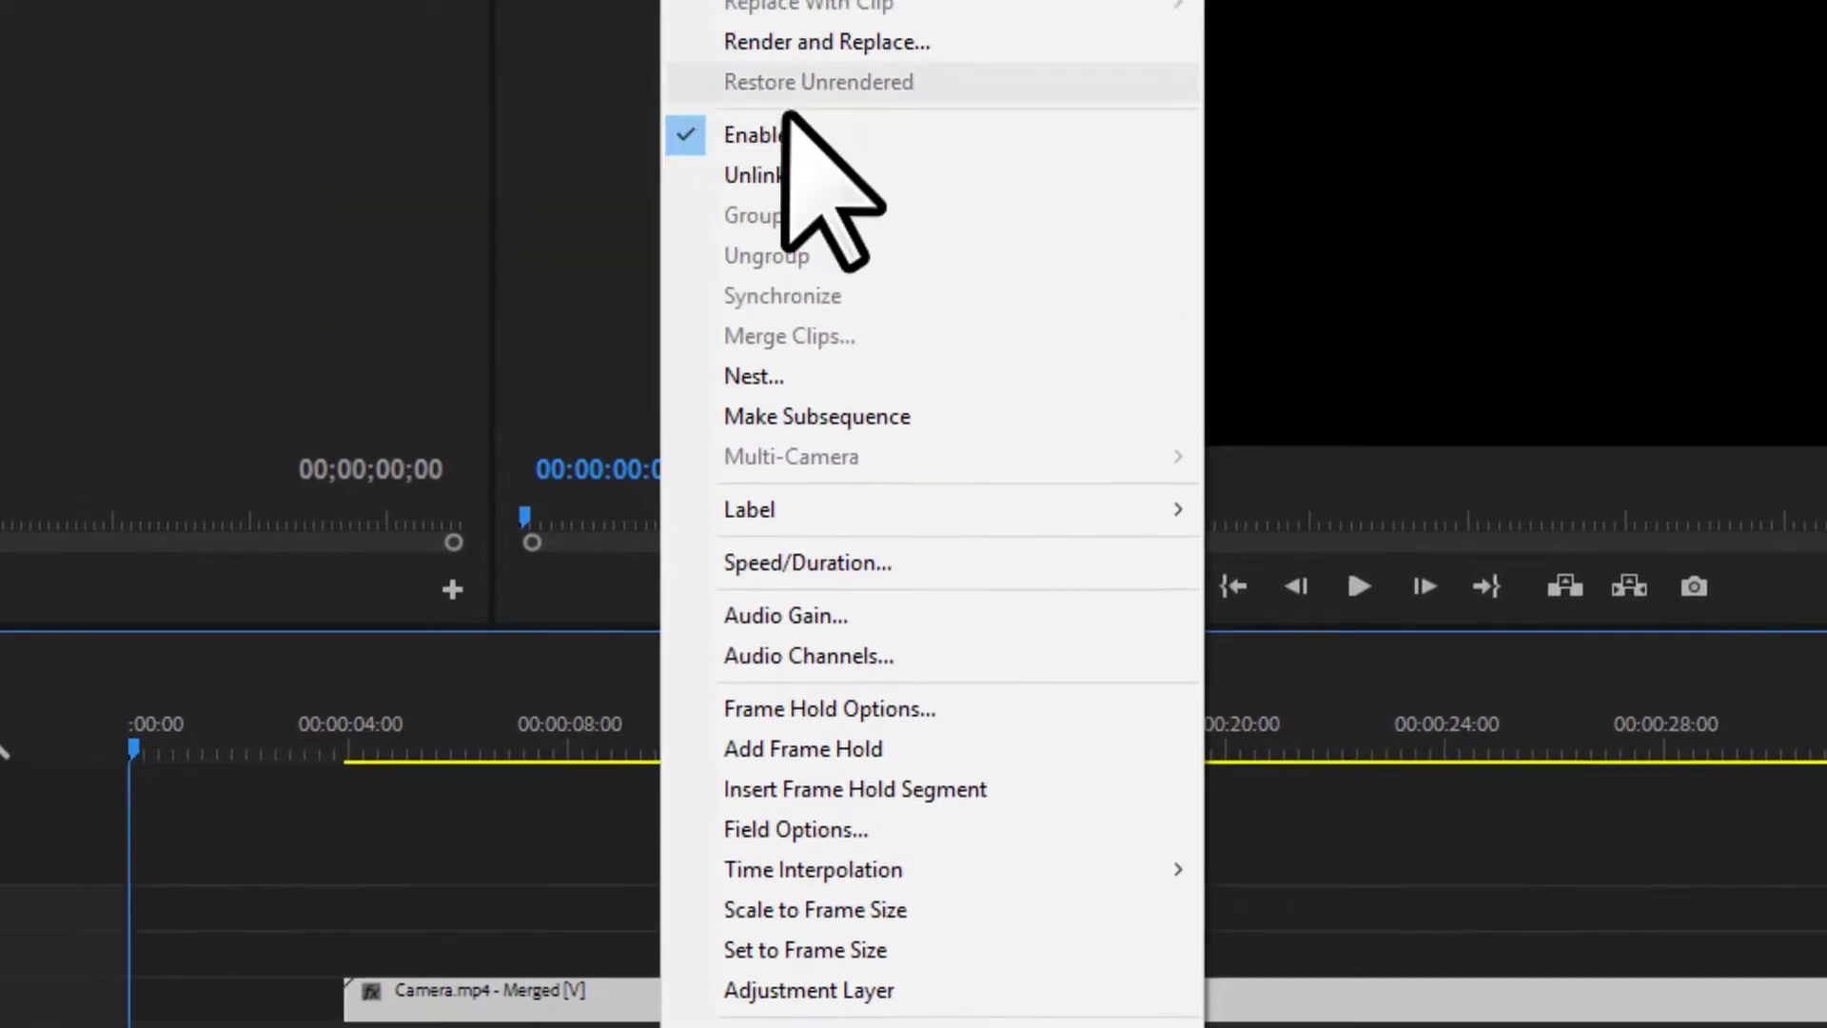
{"action": "left_click", "coordinate": [752, 159]}
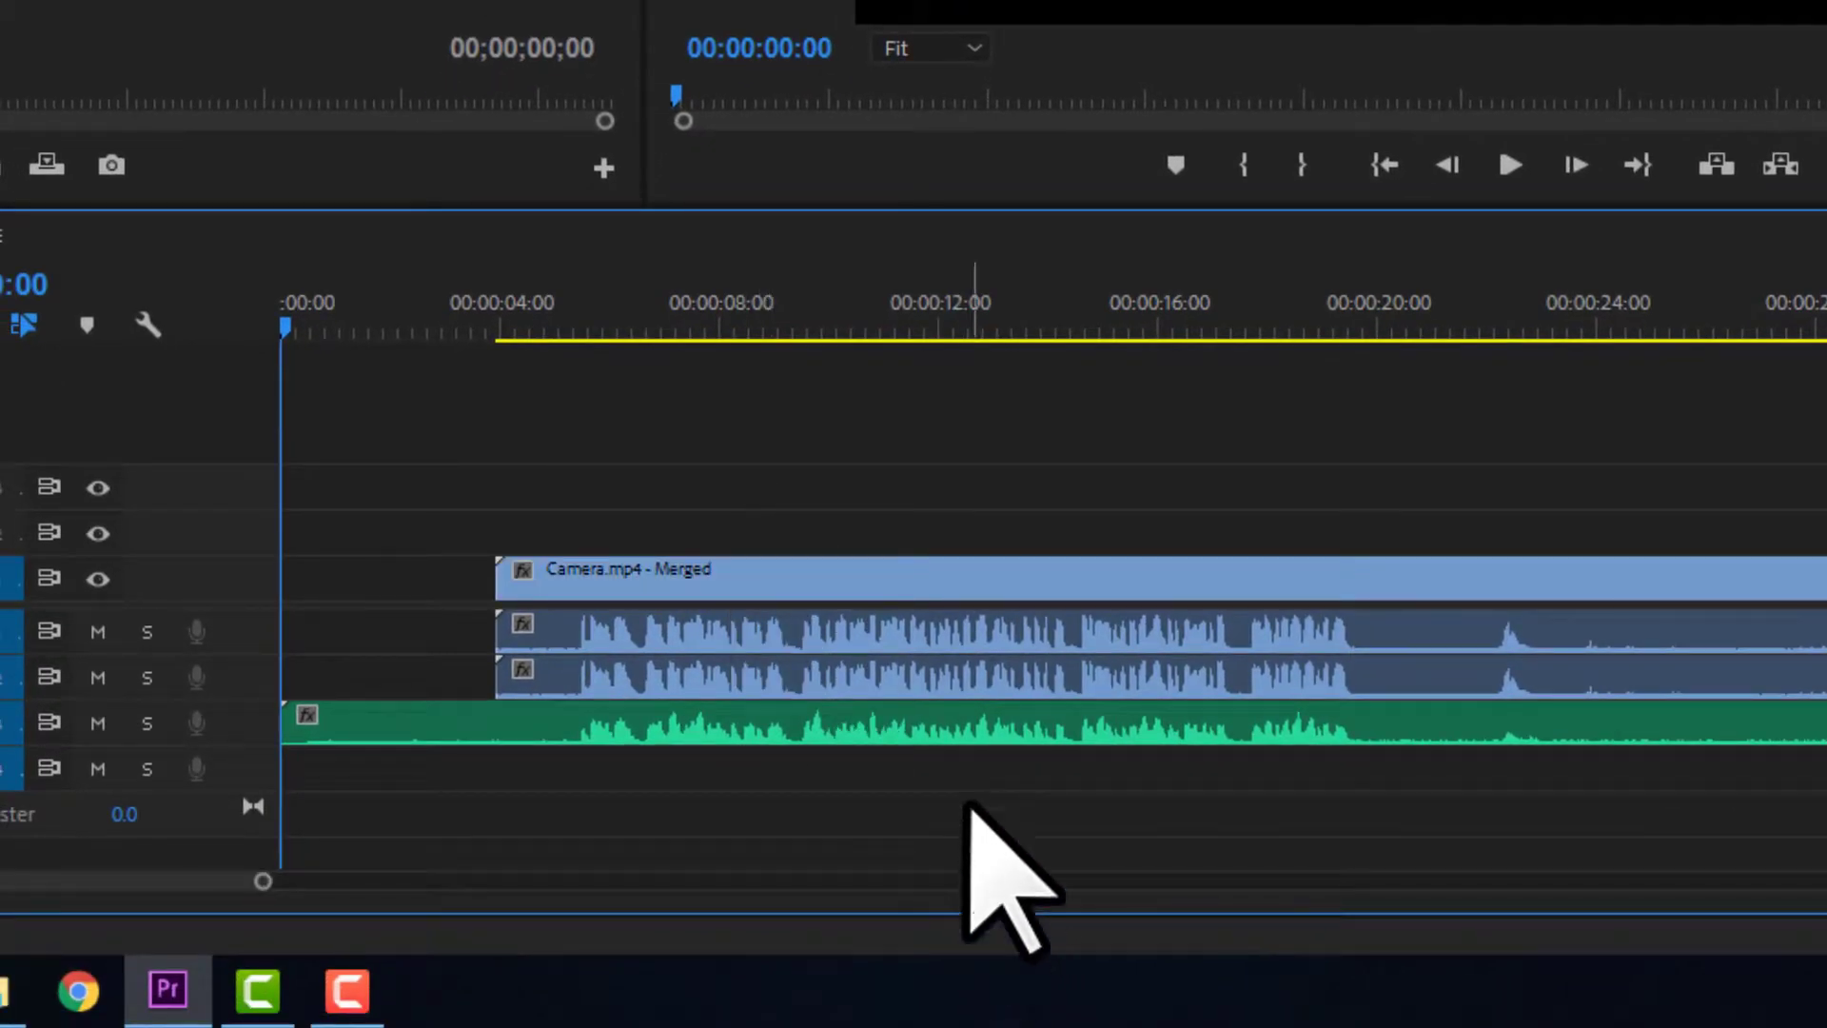
{"action": "left_click_drag", "start_coordinate": [859, 759], "coordinate": [820, 738]}
{"action": "left_click", "coordinate": [839, 778]}
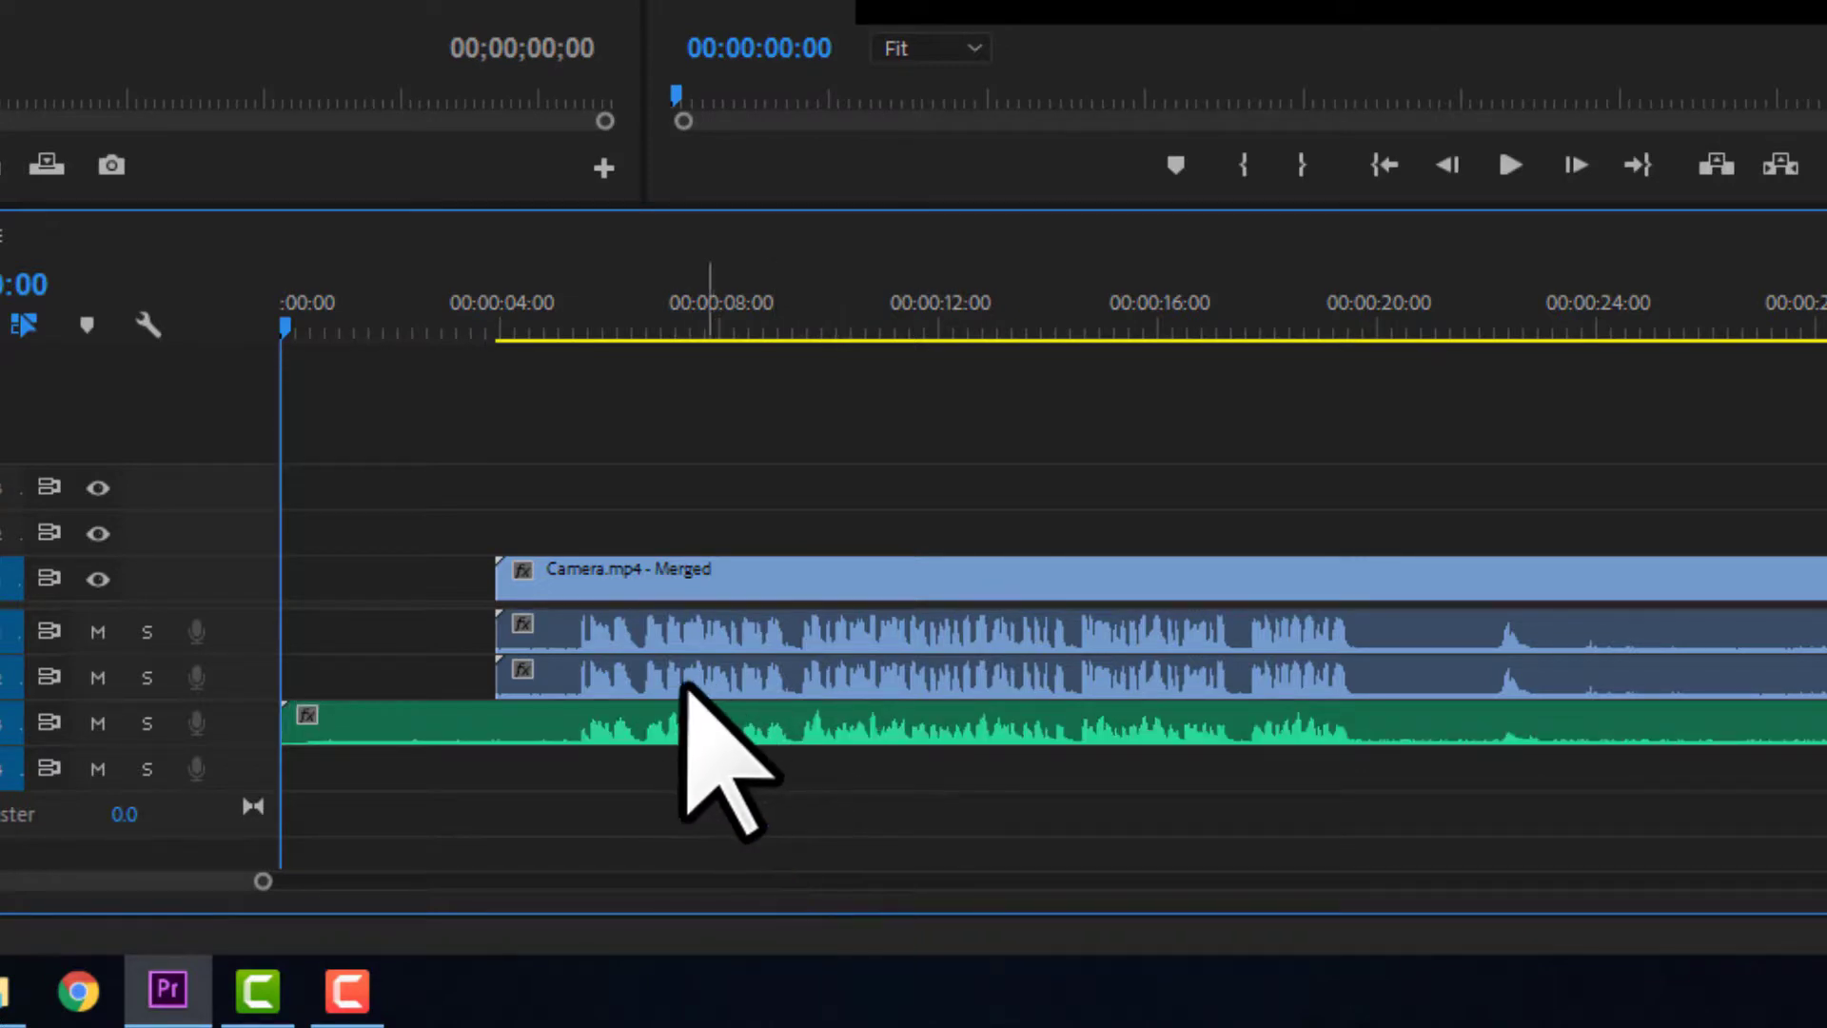
- Delete both camera audio tracks from the sequence, keeping the video and the green mobile audio track
{"action": "left_click", "coordinate": [725, 647]}
{"action": "left_click", "coordinate": [728, 674]}
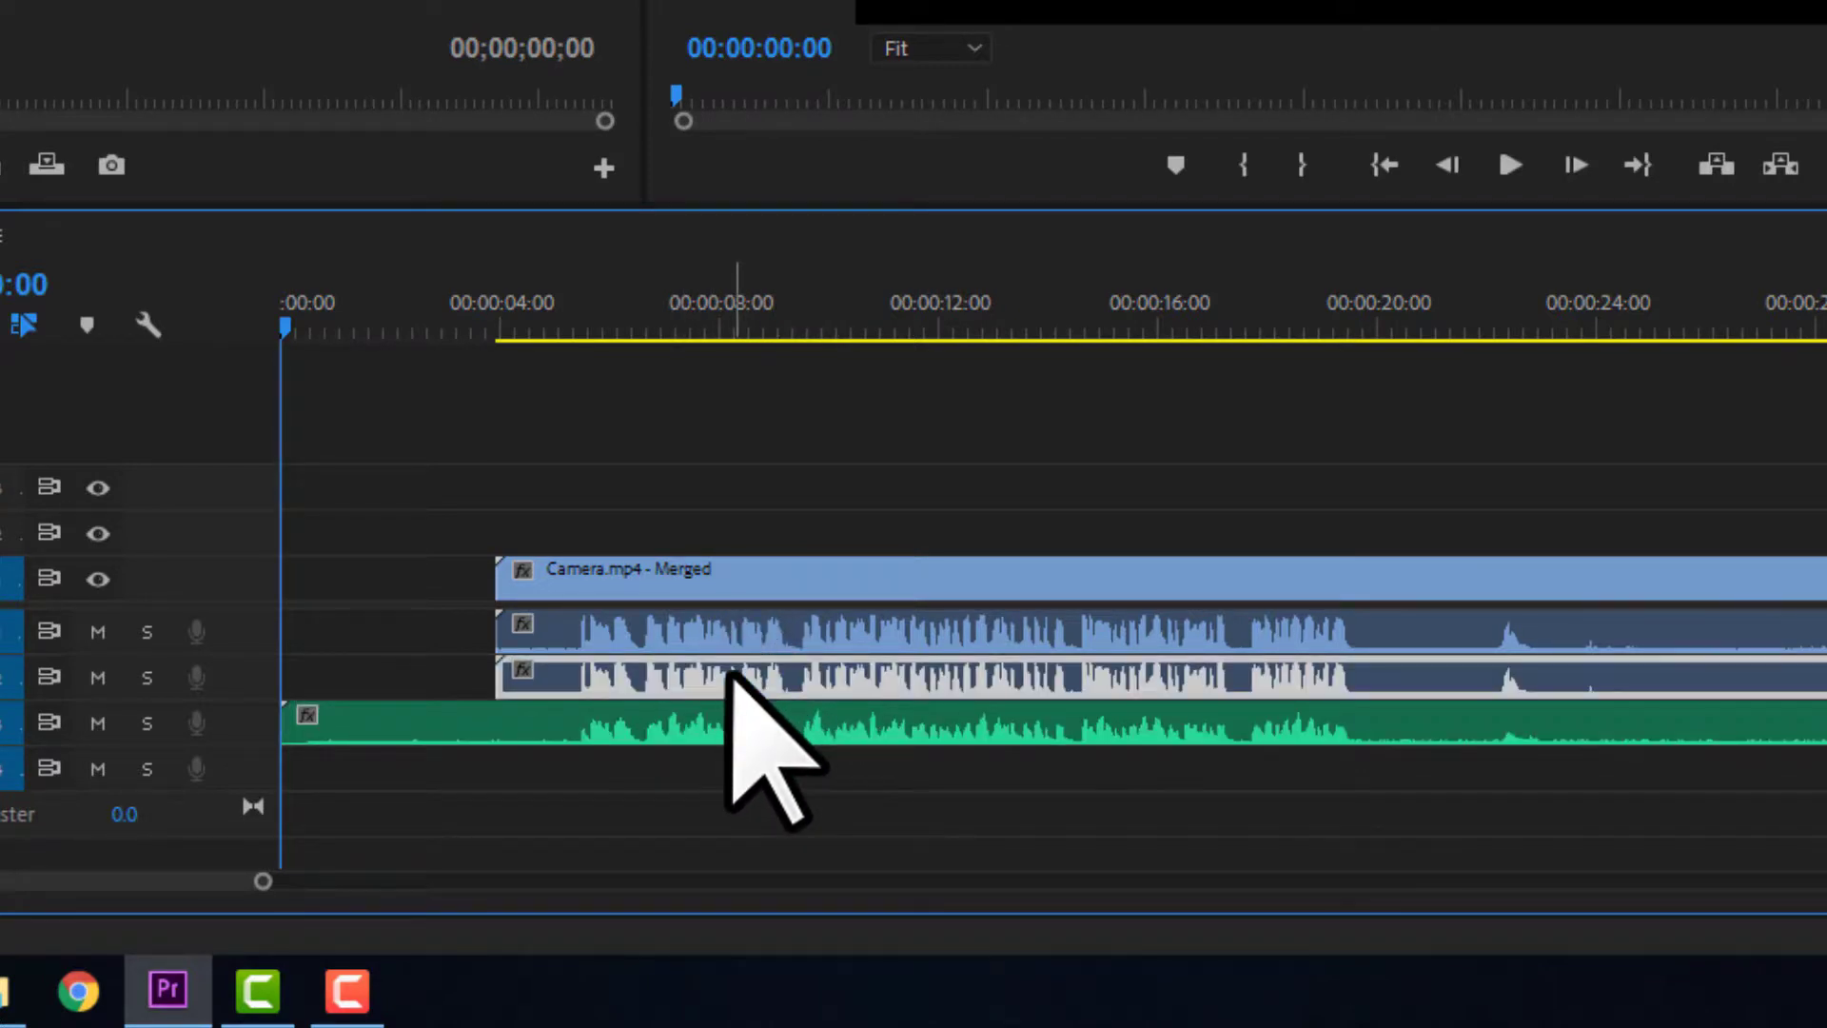
{"action": "left_click", "coordinate": [894, 823]}
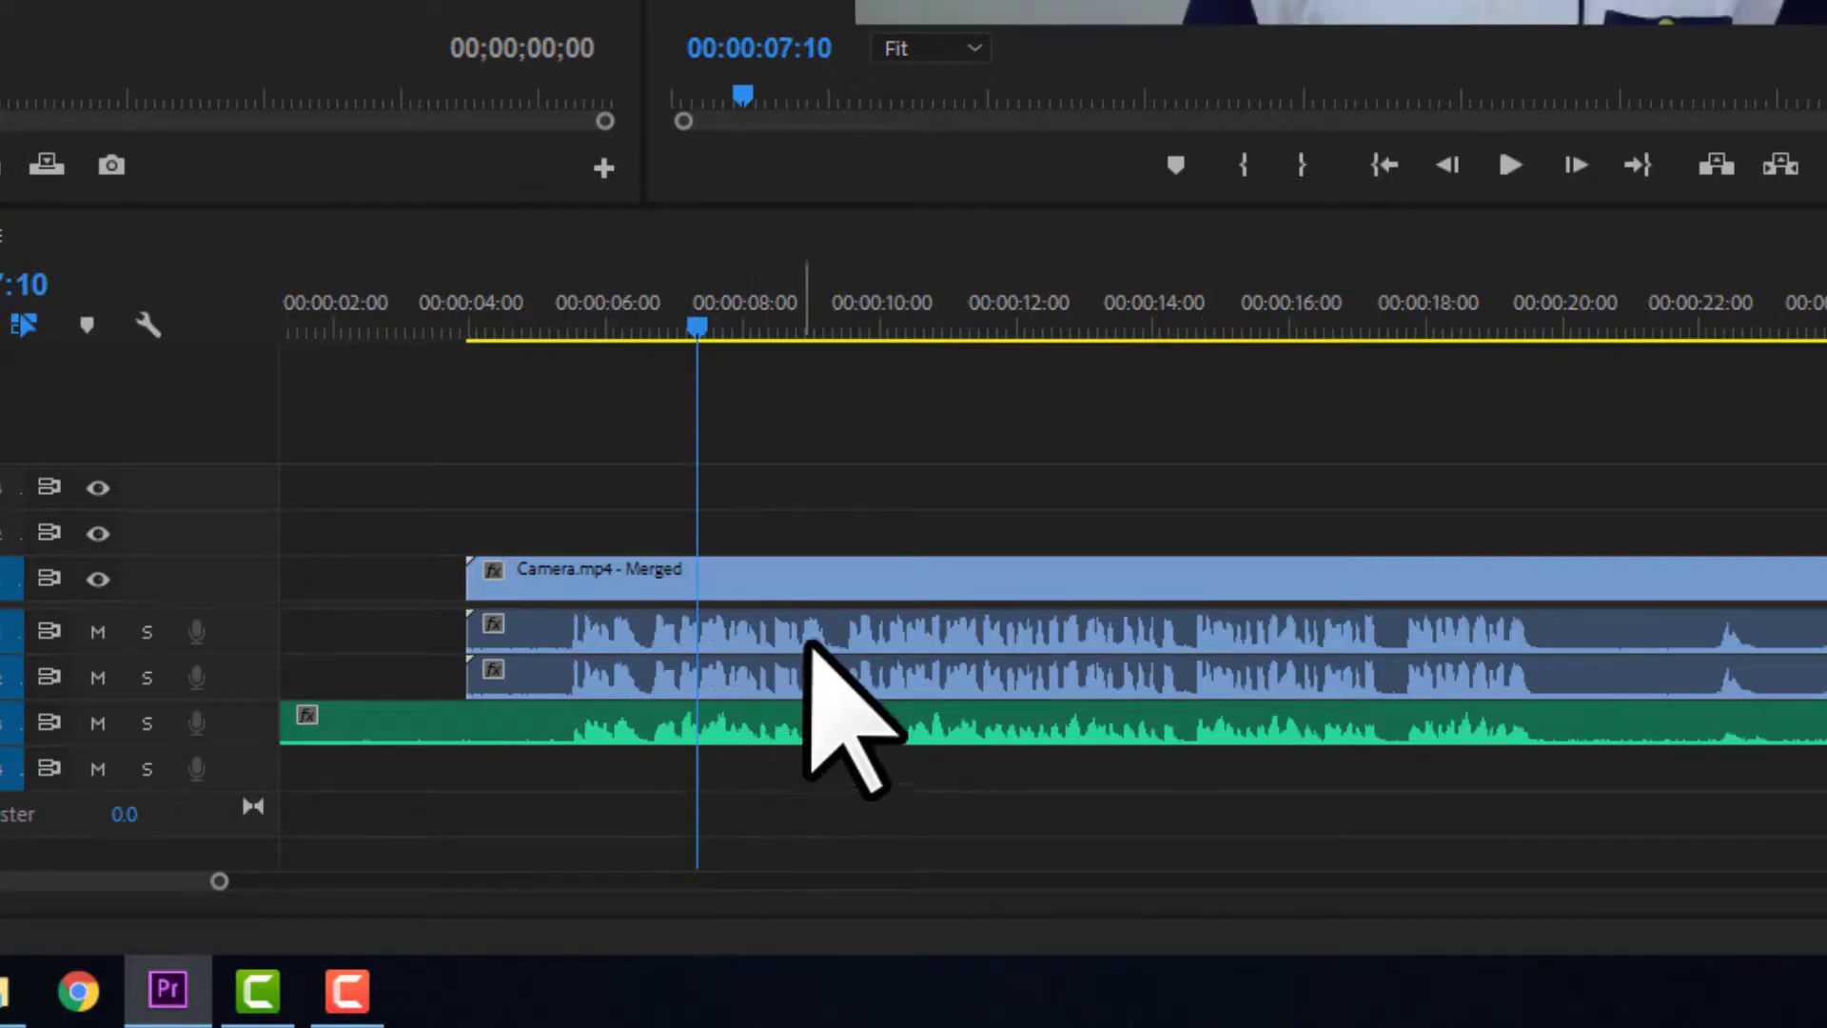
{"action": "scroll", "coordinate": [723, 666], "scroll_direction": "up", "scroll_amount": 3}
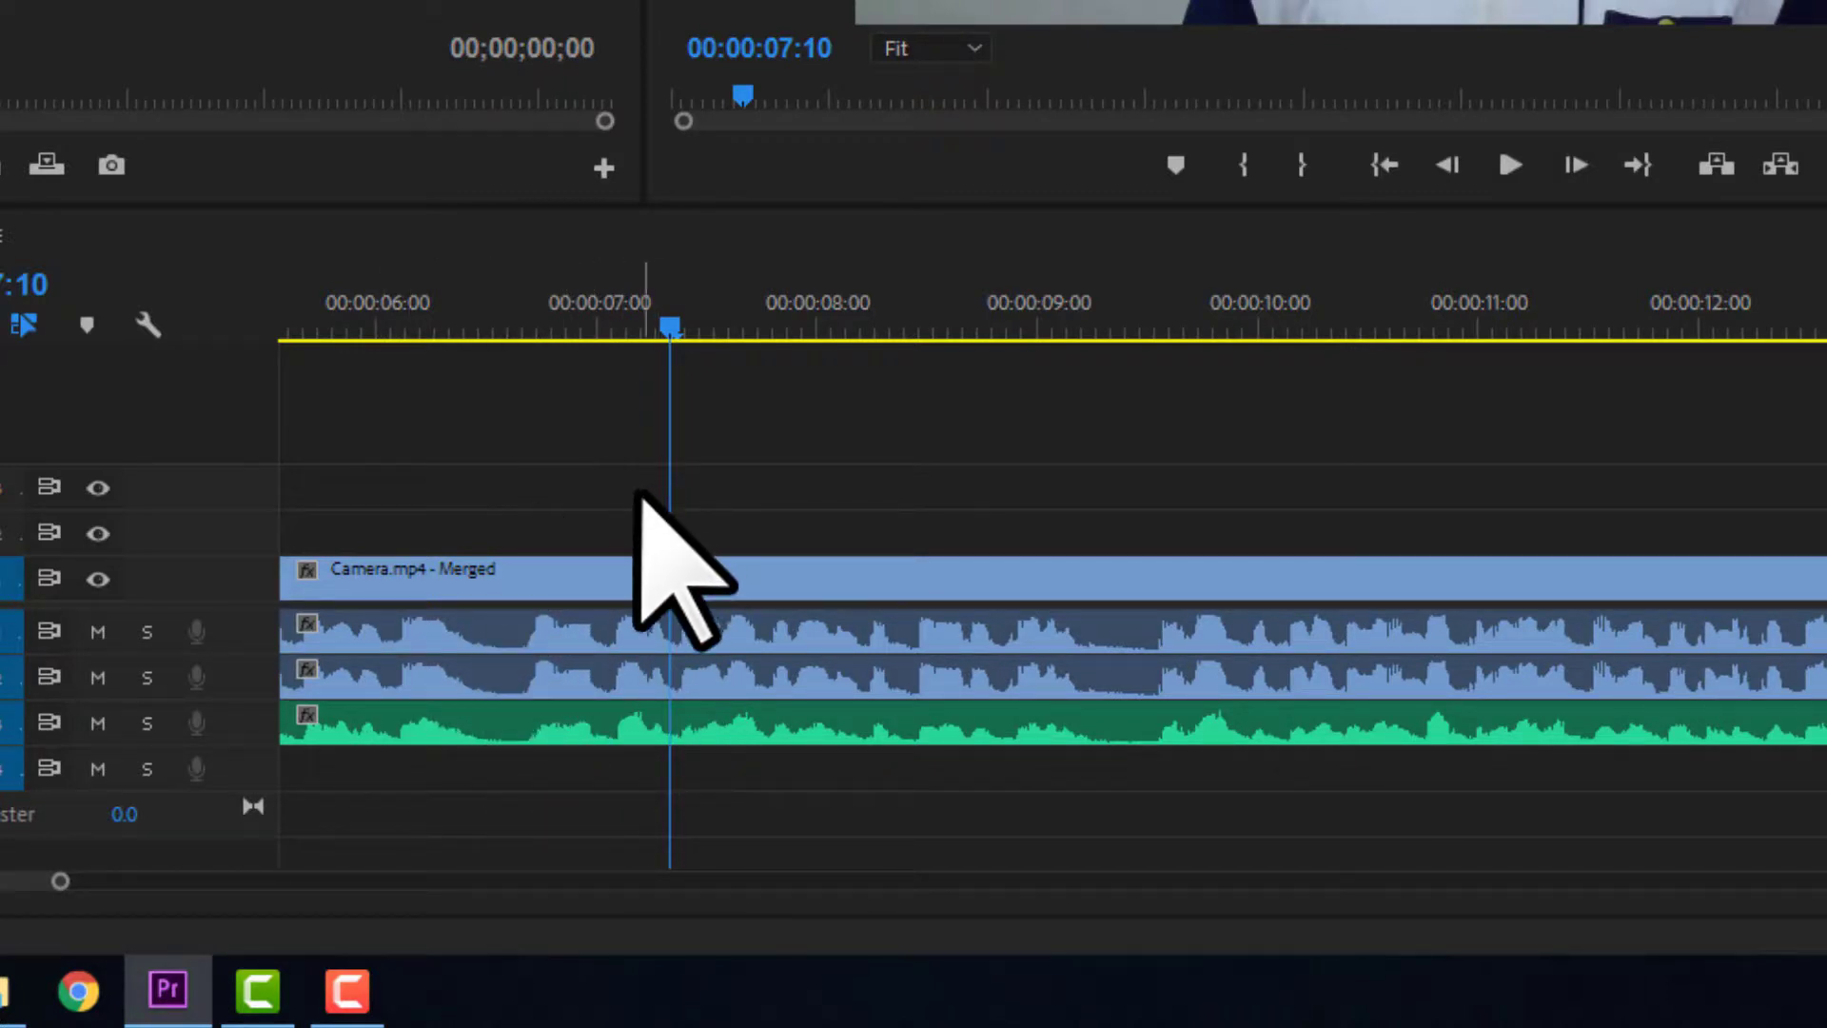
{"action": "scroll", "coordinate": [625, 535], "scroll_direction": "down", "scroll_amount": 3}
{"action": "scroll", "coordinate": [638, 541], "scroll_direction": "down", "scroll_amount": 2}
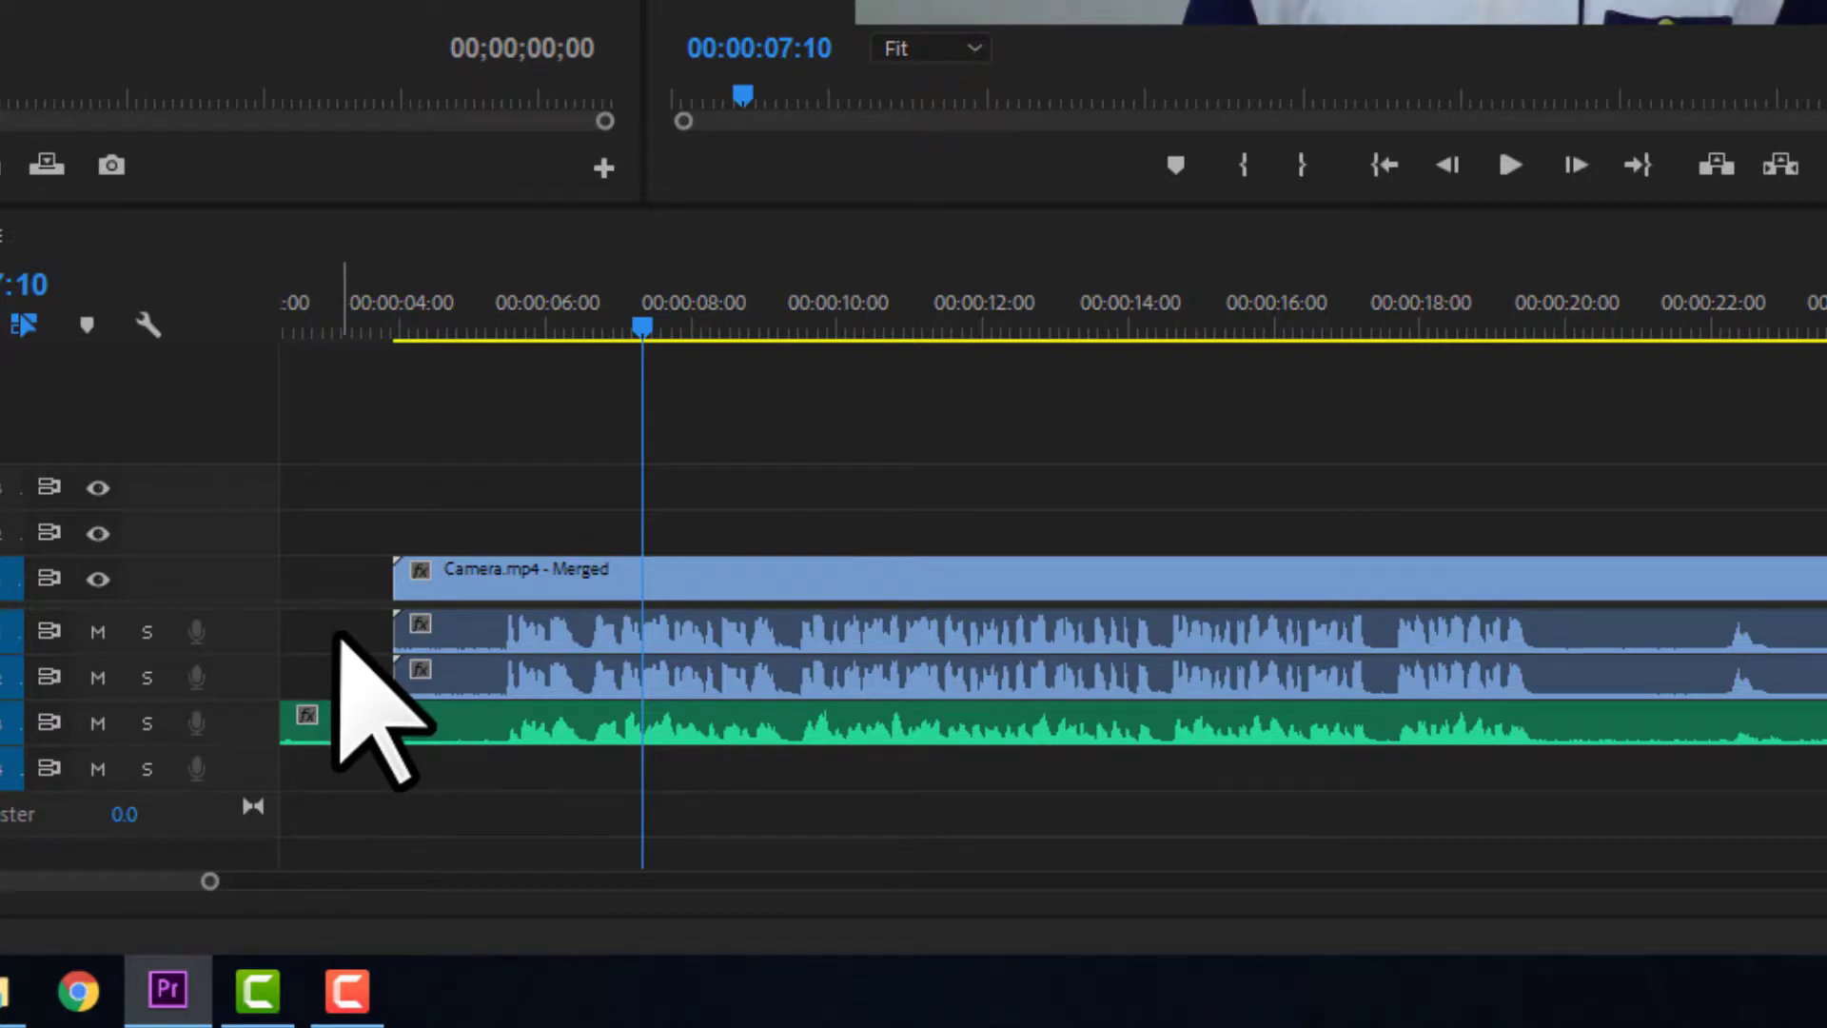
{"action": "left_click_drag", "start_coordinate": [338, 638], "coordinate": [533, 671]}
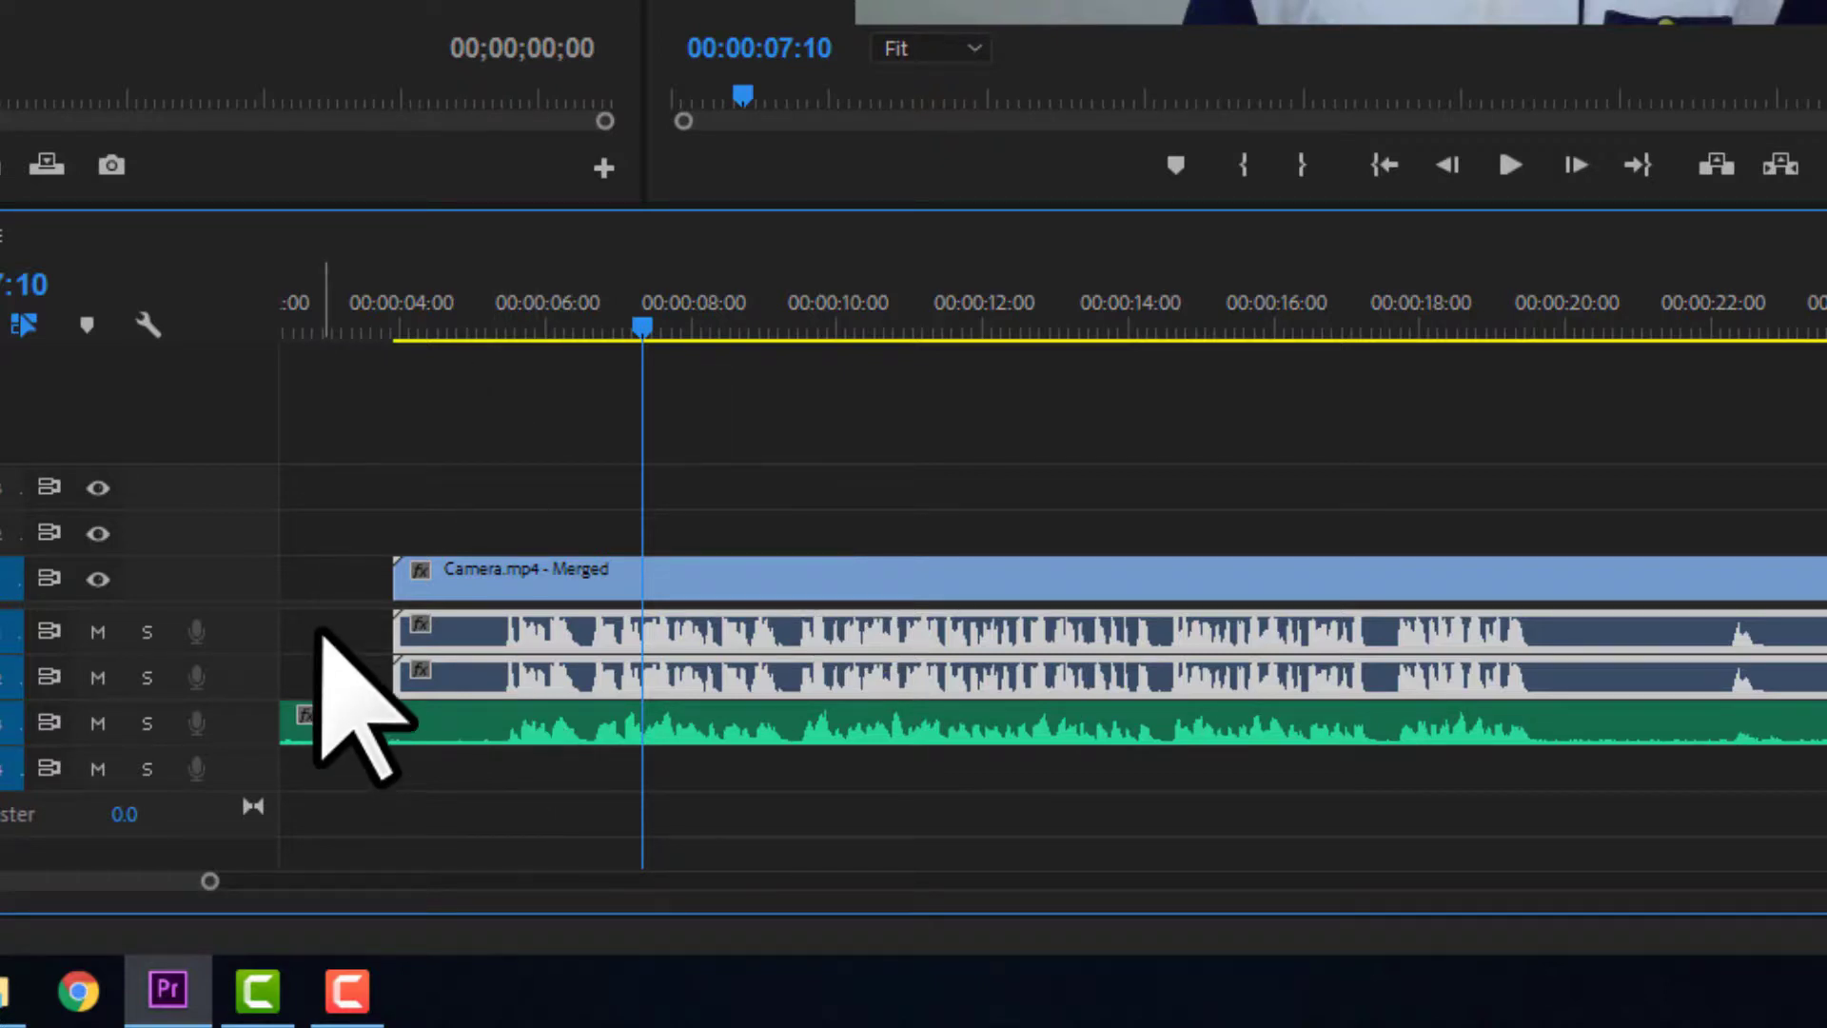
{"action": "key", "text": "Delete"}
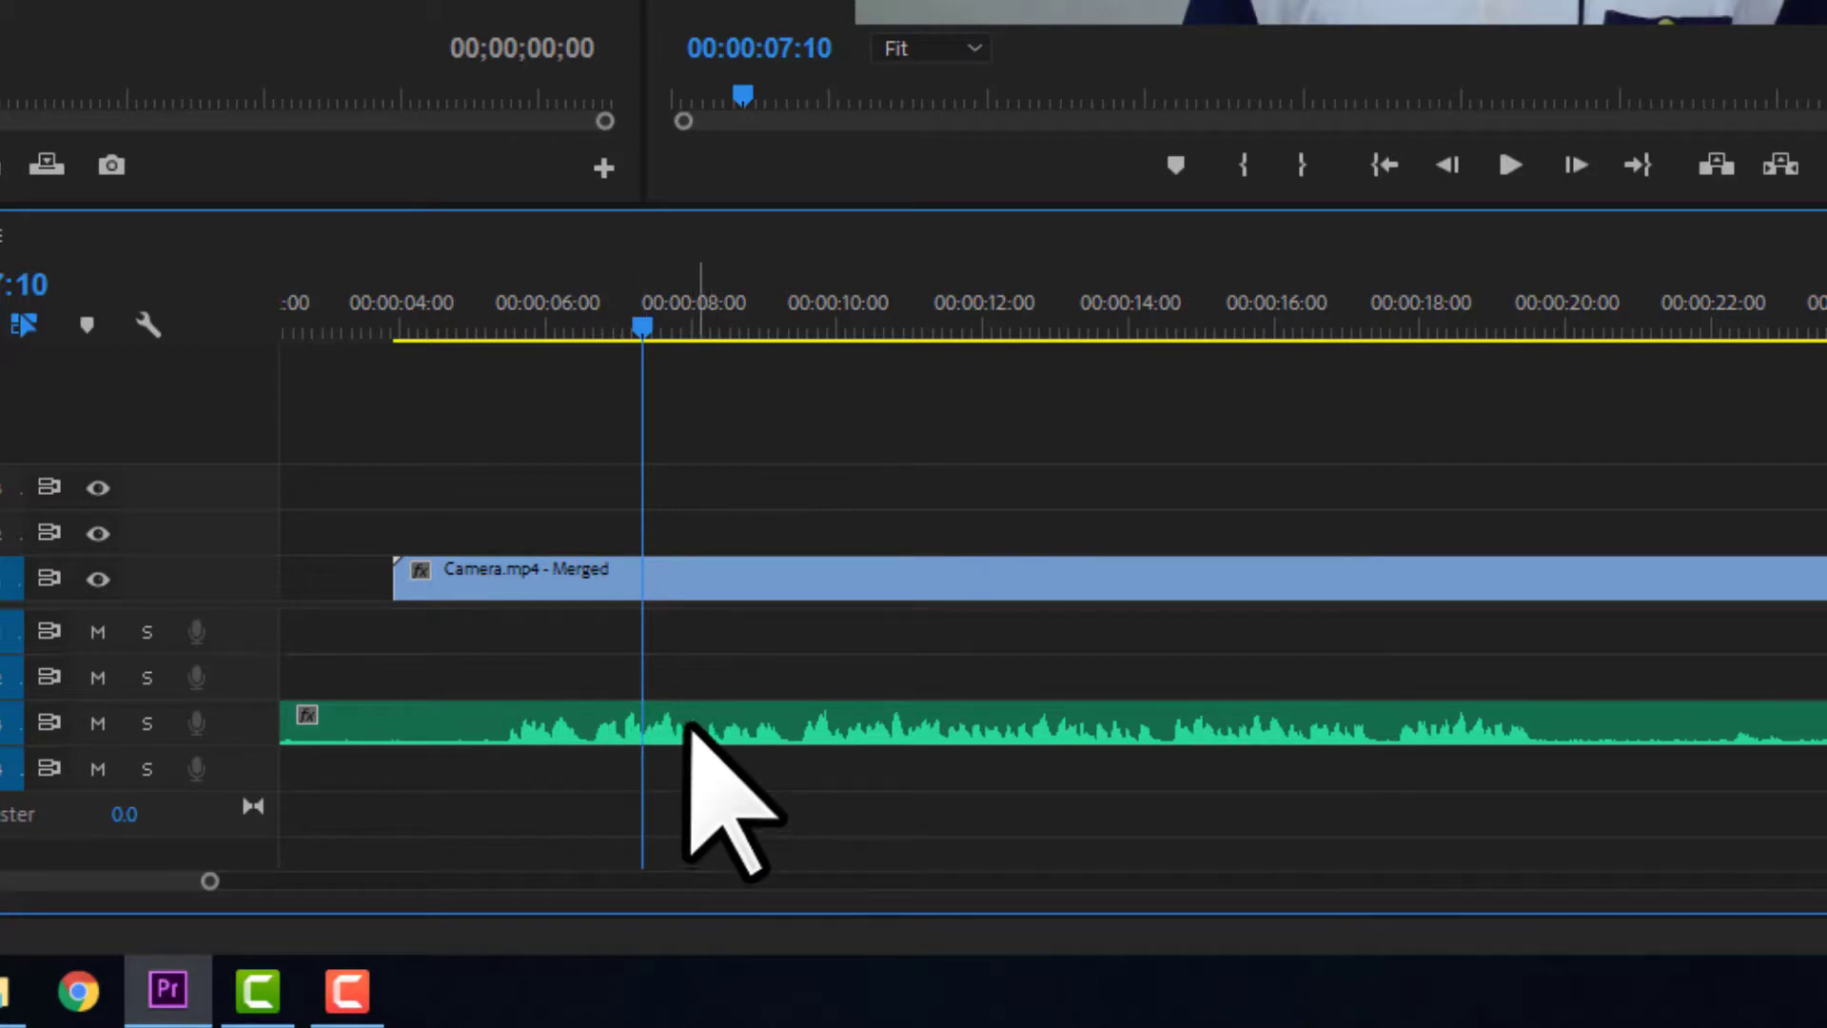
- Cut the merged video and mobile audio at 00:00:05:10 and delete the portions before the cut
{"action": "left_click", "coordinate": [497, 324]}
{"action": "left_click_drag", "start_coordinate": [660, 598], "coordinate": [555, 826]}
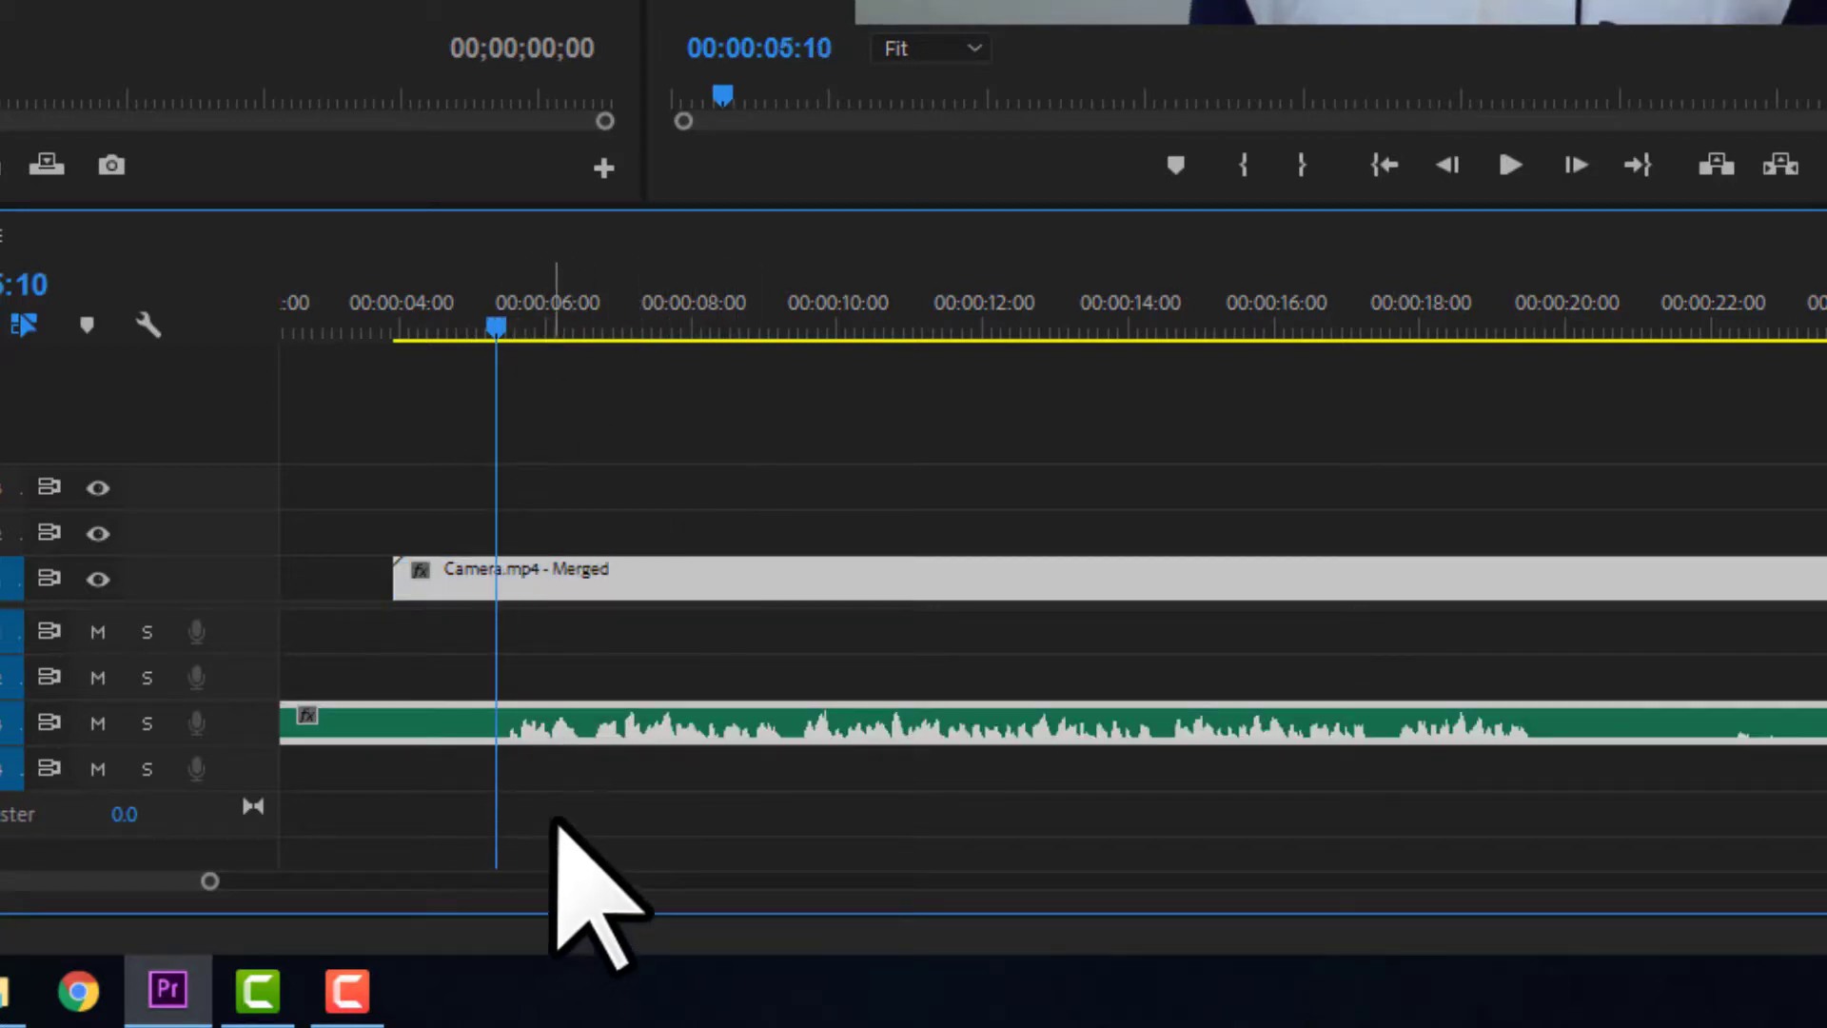
{"action": "key", "text": "ctrl+k"}
{"action": "left_click_drag", "start_coordinate": [376, 438], "coordinate": [429, 796]}
{"action": "key", "text": "Delete"}
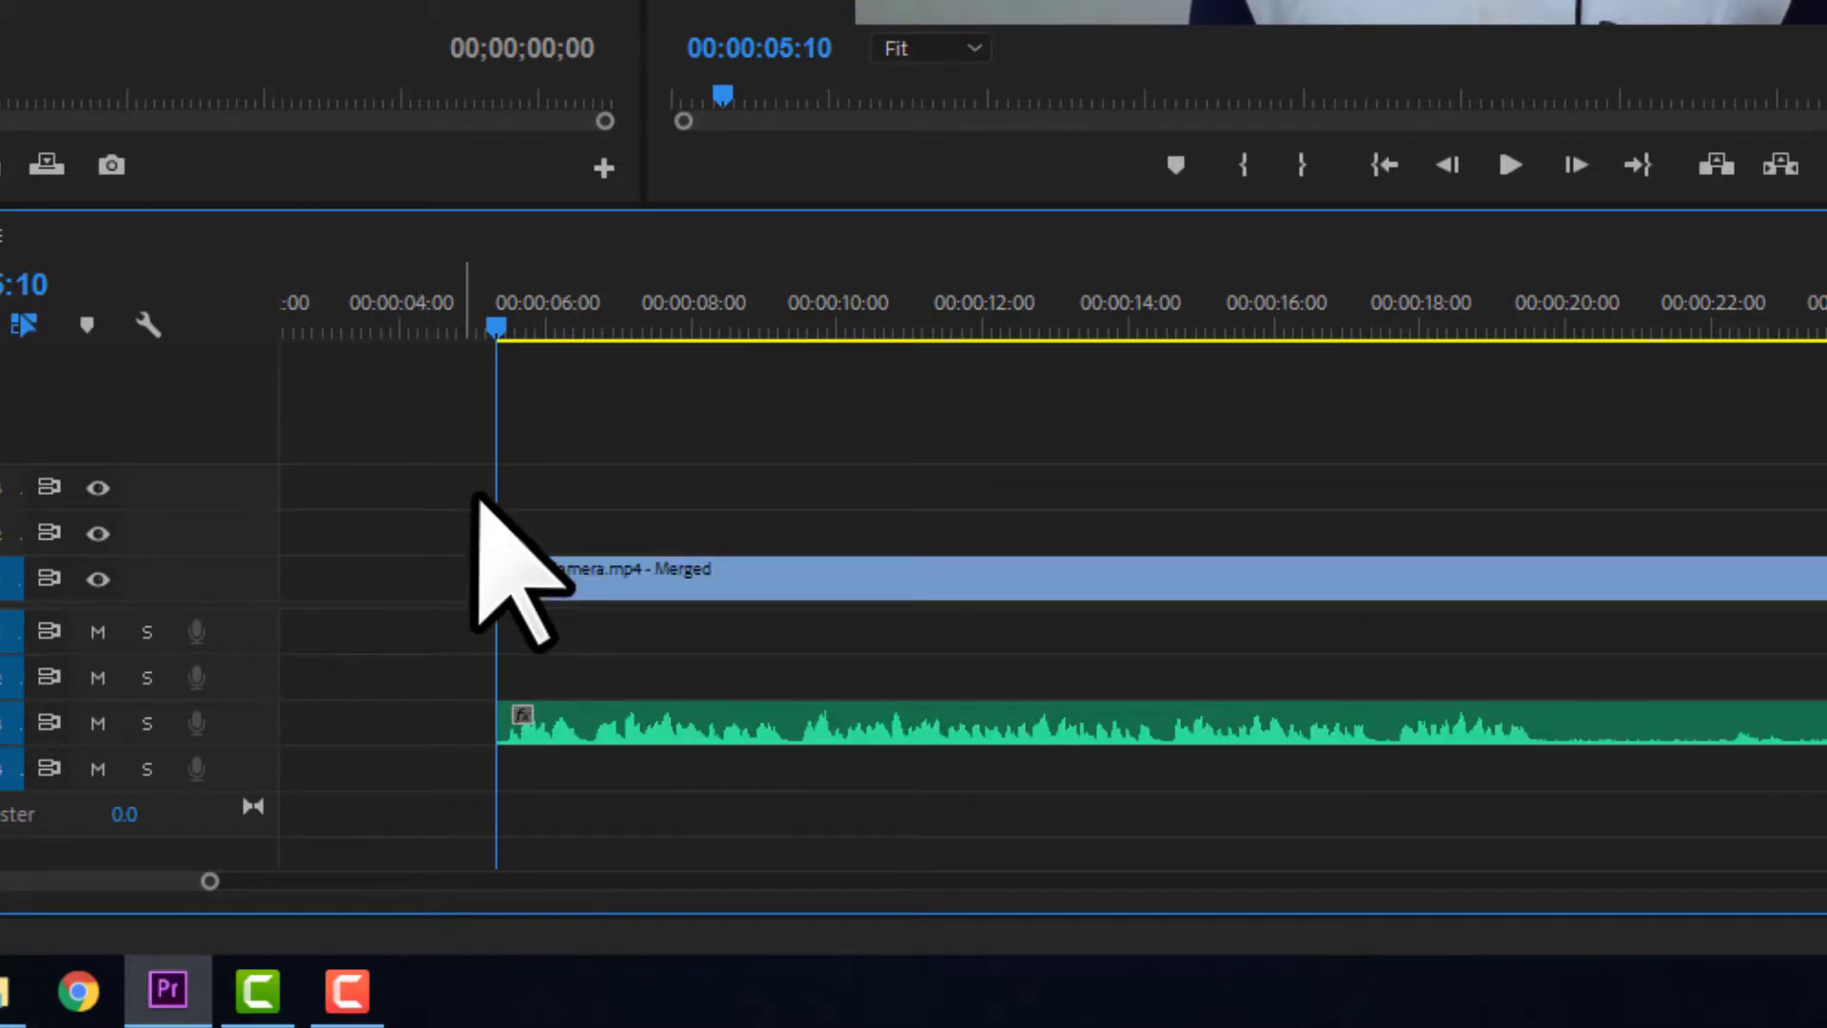
- Move the green mobile audio clip up to track A1, directly beneath the merged Camera.mp4 video
{"action": "left_click", "coordinate": [657, 716]}
{"action": "left_click_drag", "start_coordinate": [655, 714], "coordinate": [644, 630]}
{"action": "left_click", "coordinate": [632, 762]}
{"action": "left_click", "coordinate": [645, 623]}
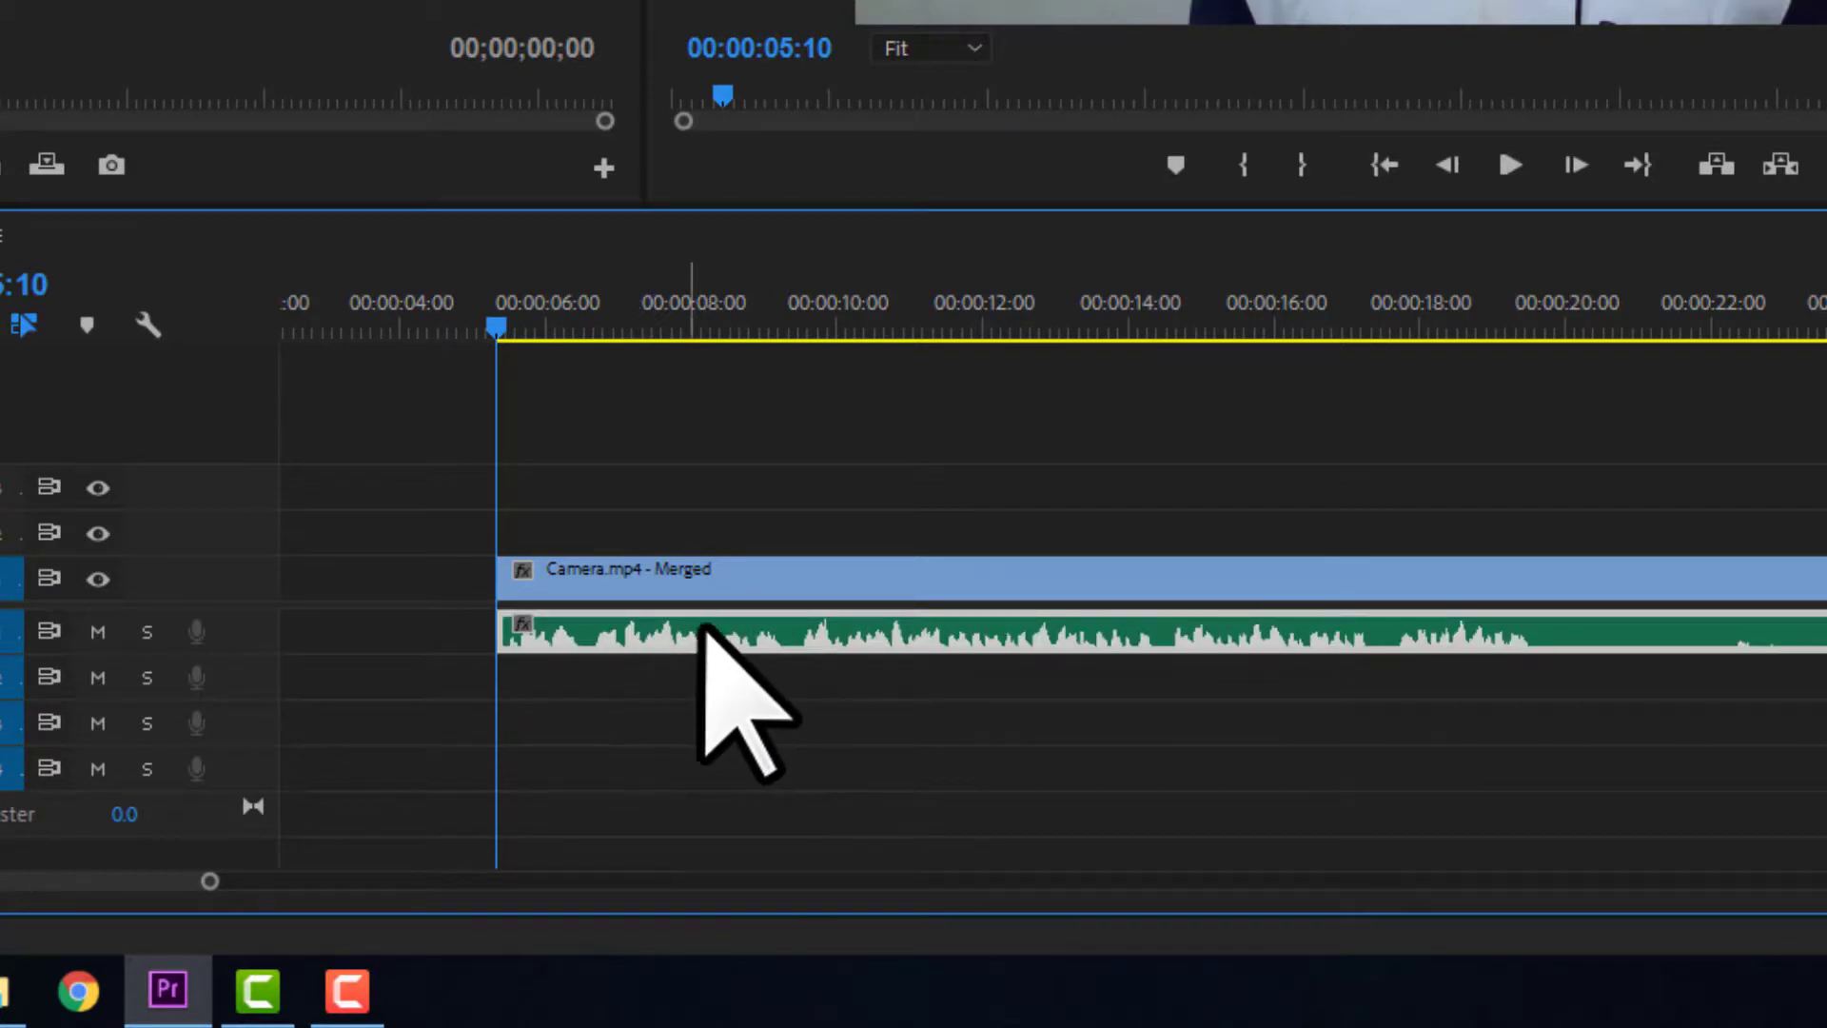
{"action": "left_click", "coordinate": [783, 575]}
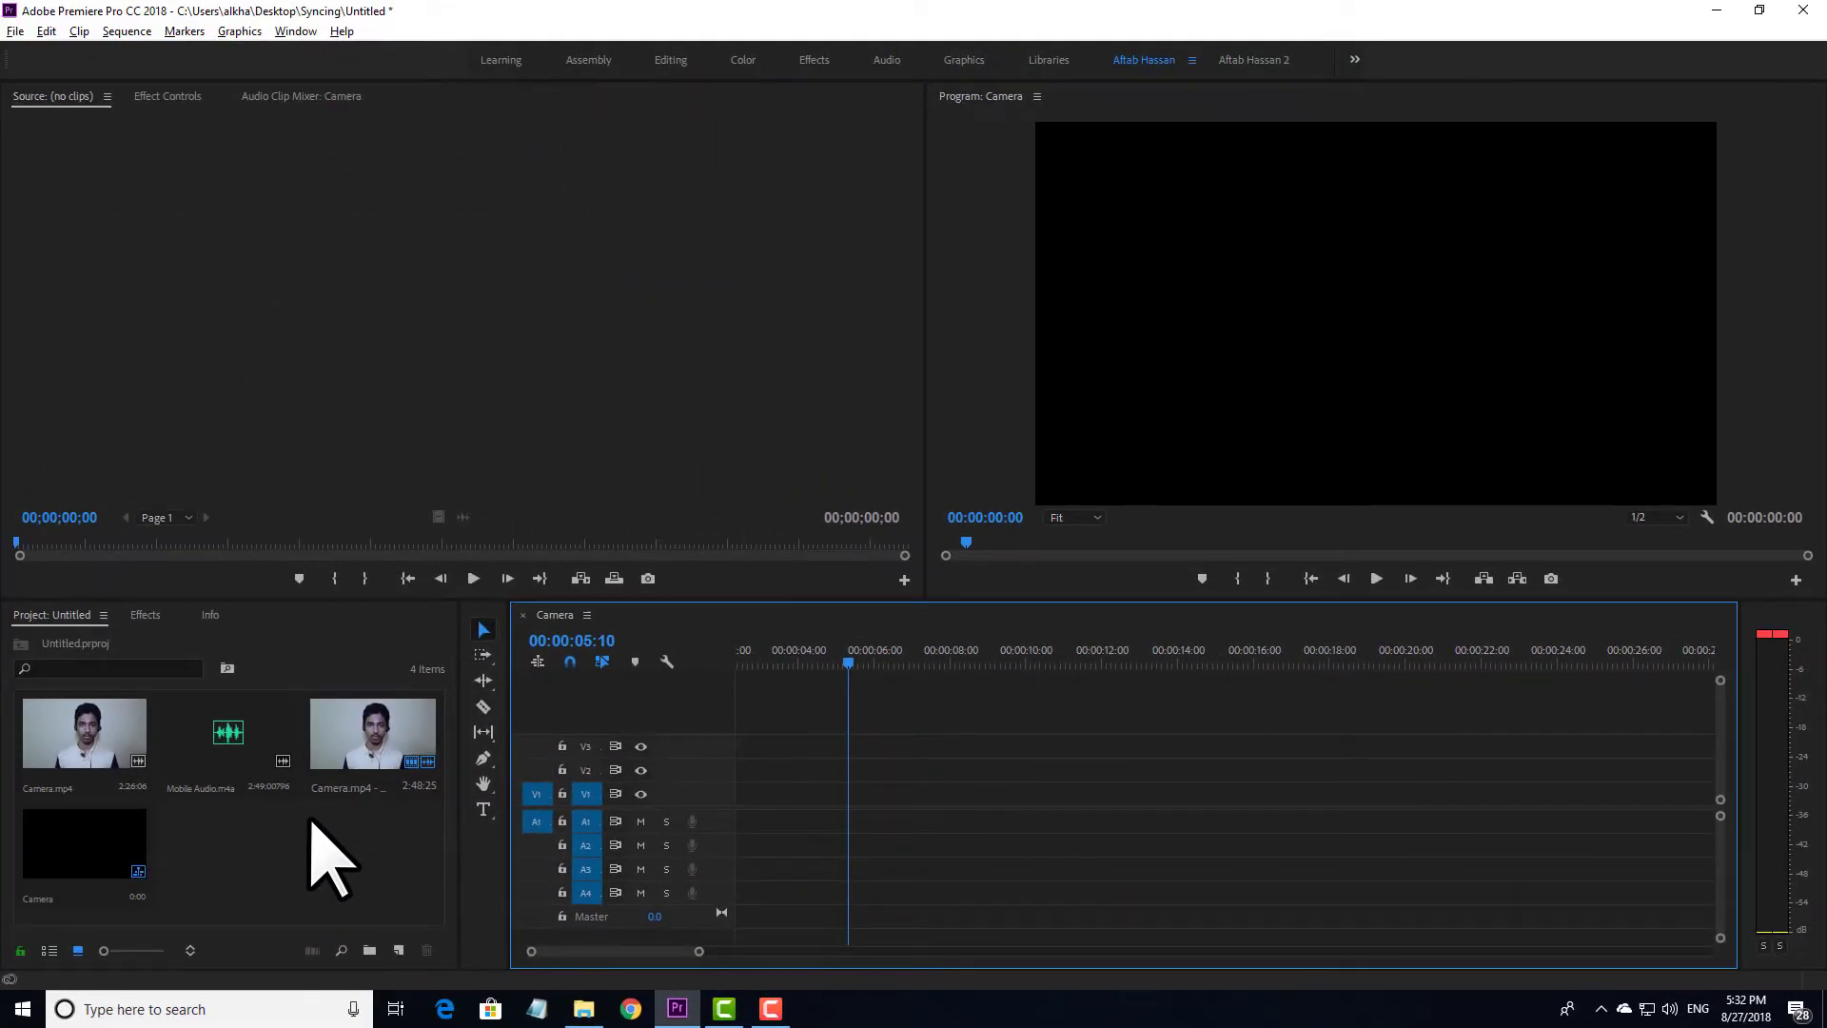
- Undo the timeline edits, the sequence creation and the clip merge, back to only Camera.mp4 and Mobile Audio.m4a in the project
{"action": "key", "text": "ctrl+z"}
{"action": "key", "text": "ctrl+z"}
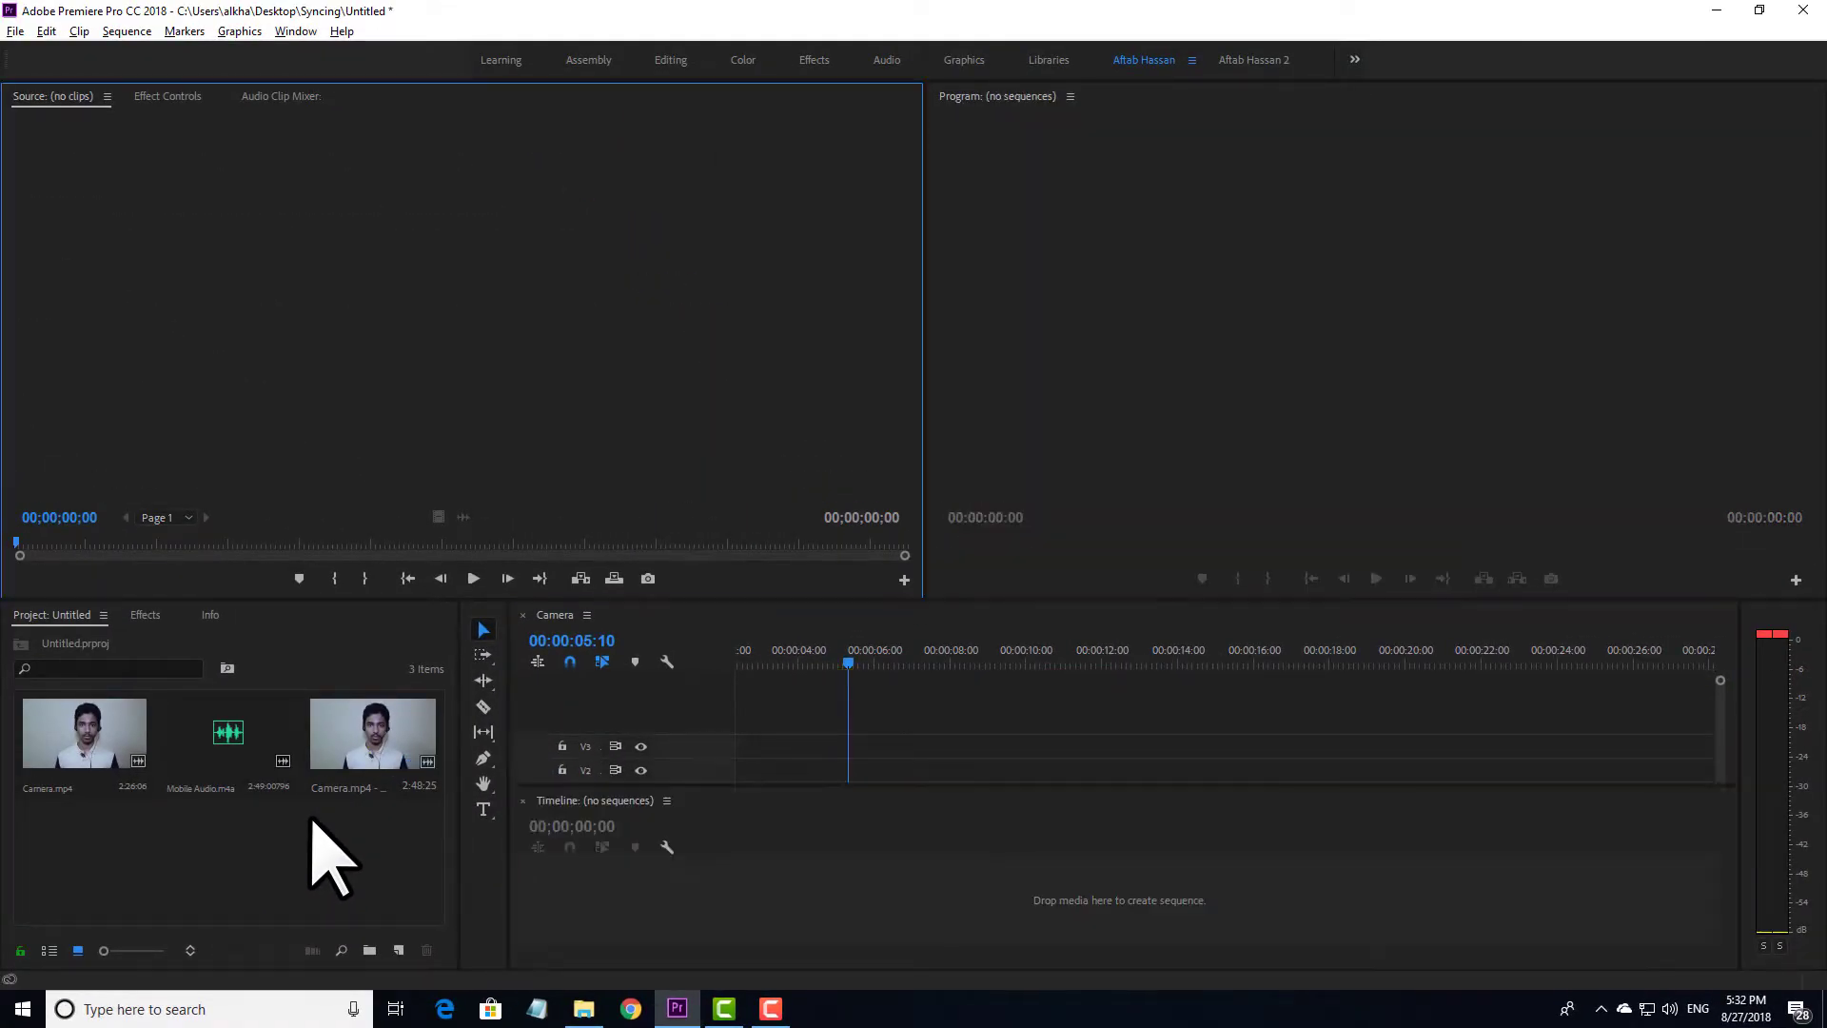
{"action": "key", "text": "ctrl+z"}
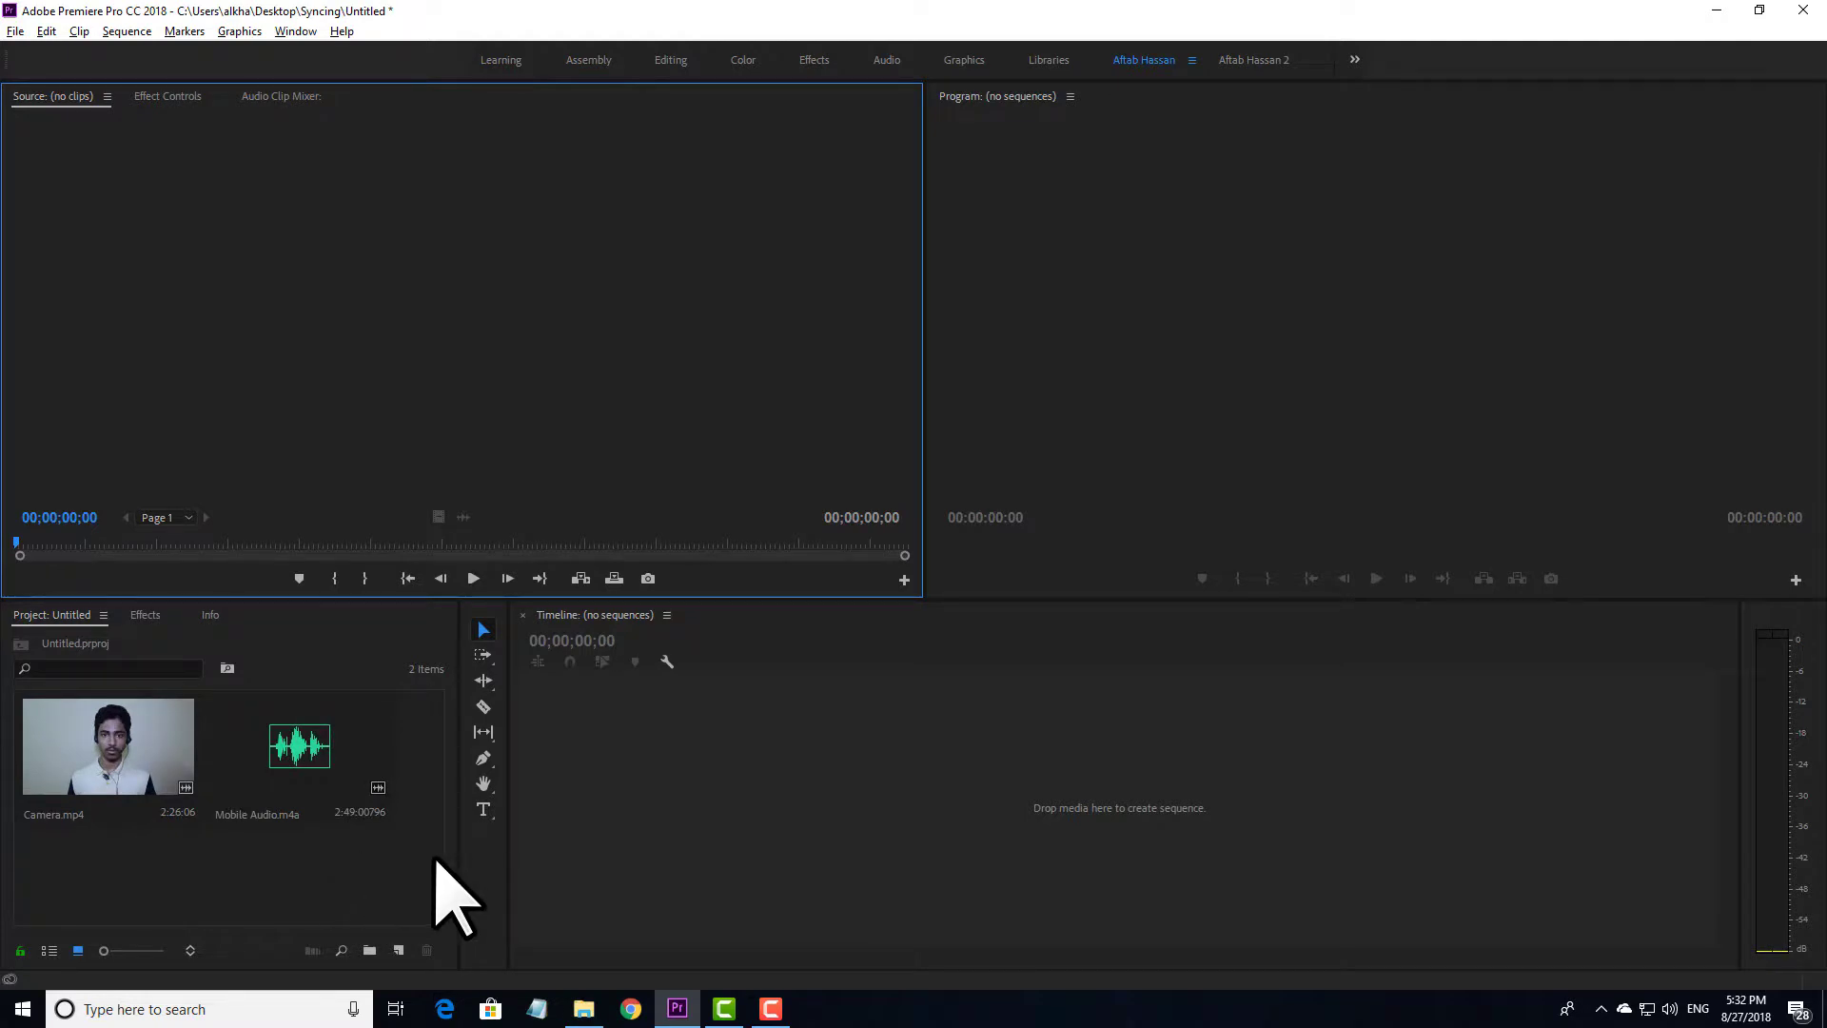
{"action": "left_click", "coordinate": [353, 848]}
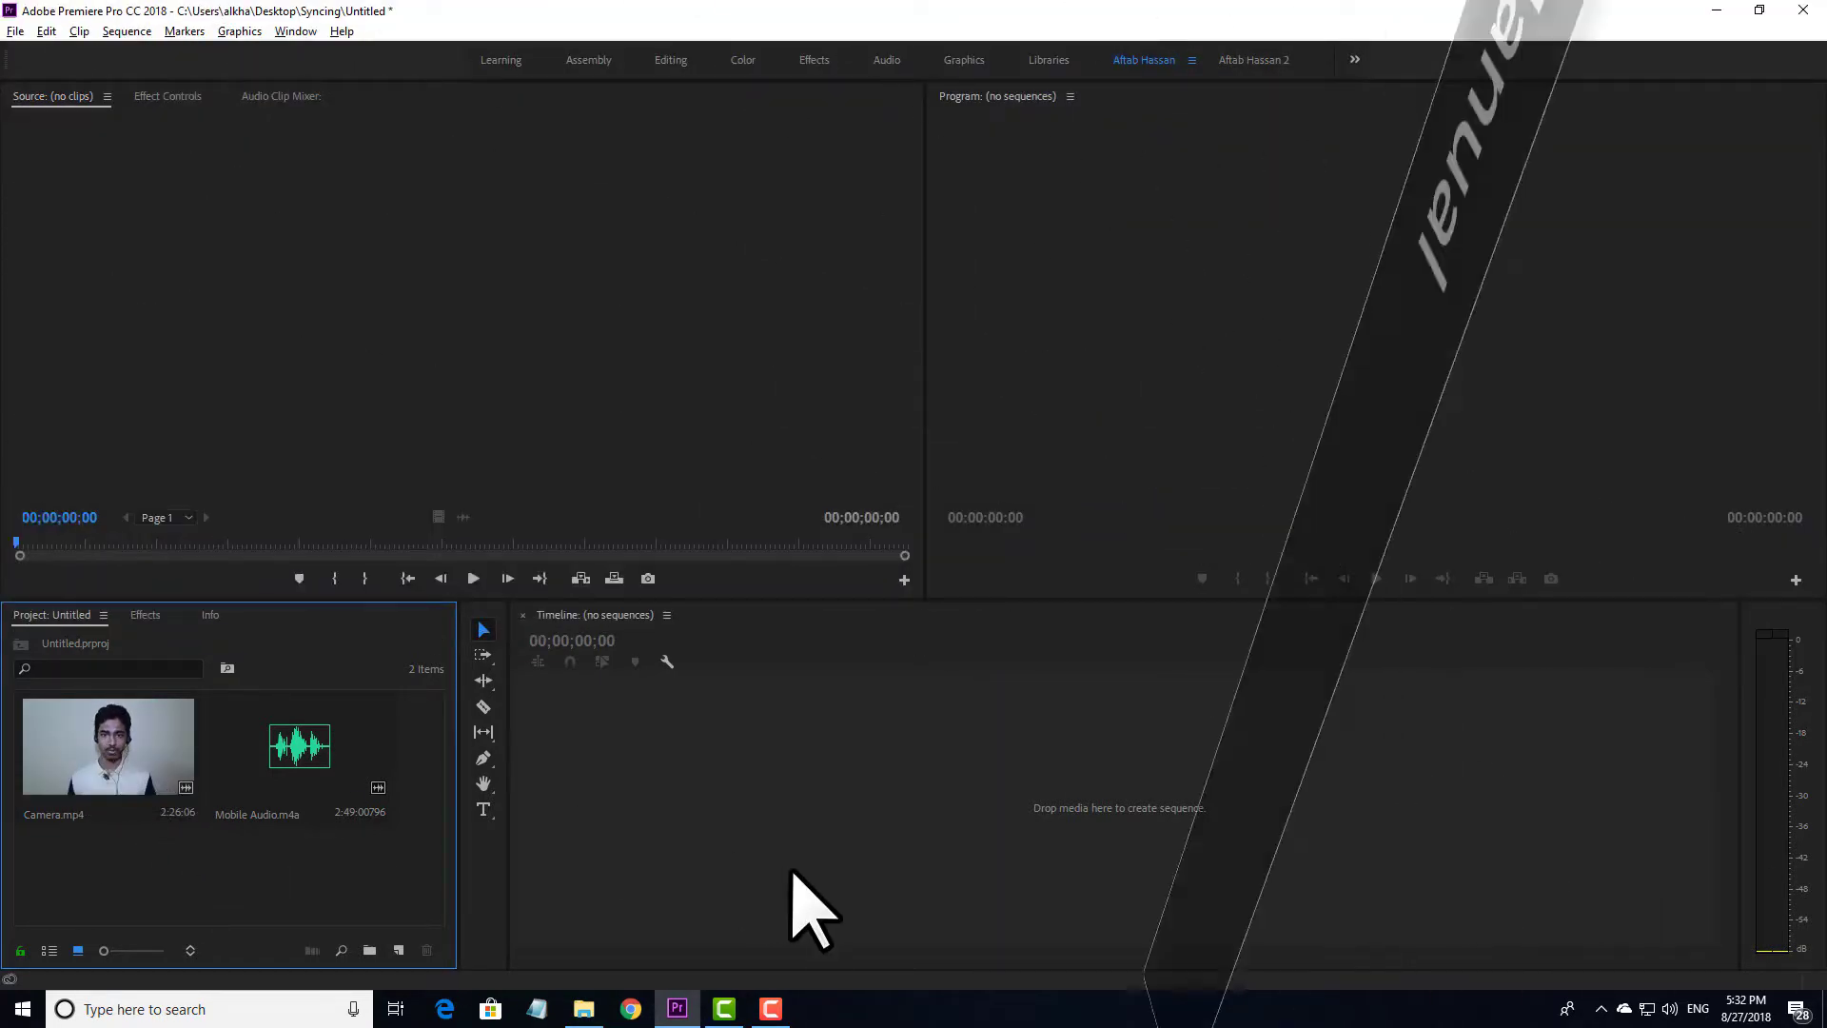
- Create a new sequence from Camera.mp4 and place Mobile Audio.m4a on track A3 at the start of the sequence
{"action": "left_click_drag", "start_coordinate": [157, 592], "coordinate": [1770, 628]}
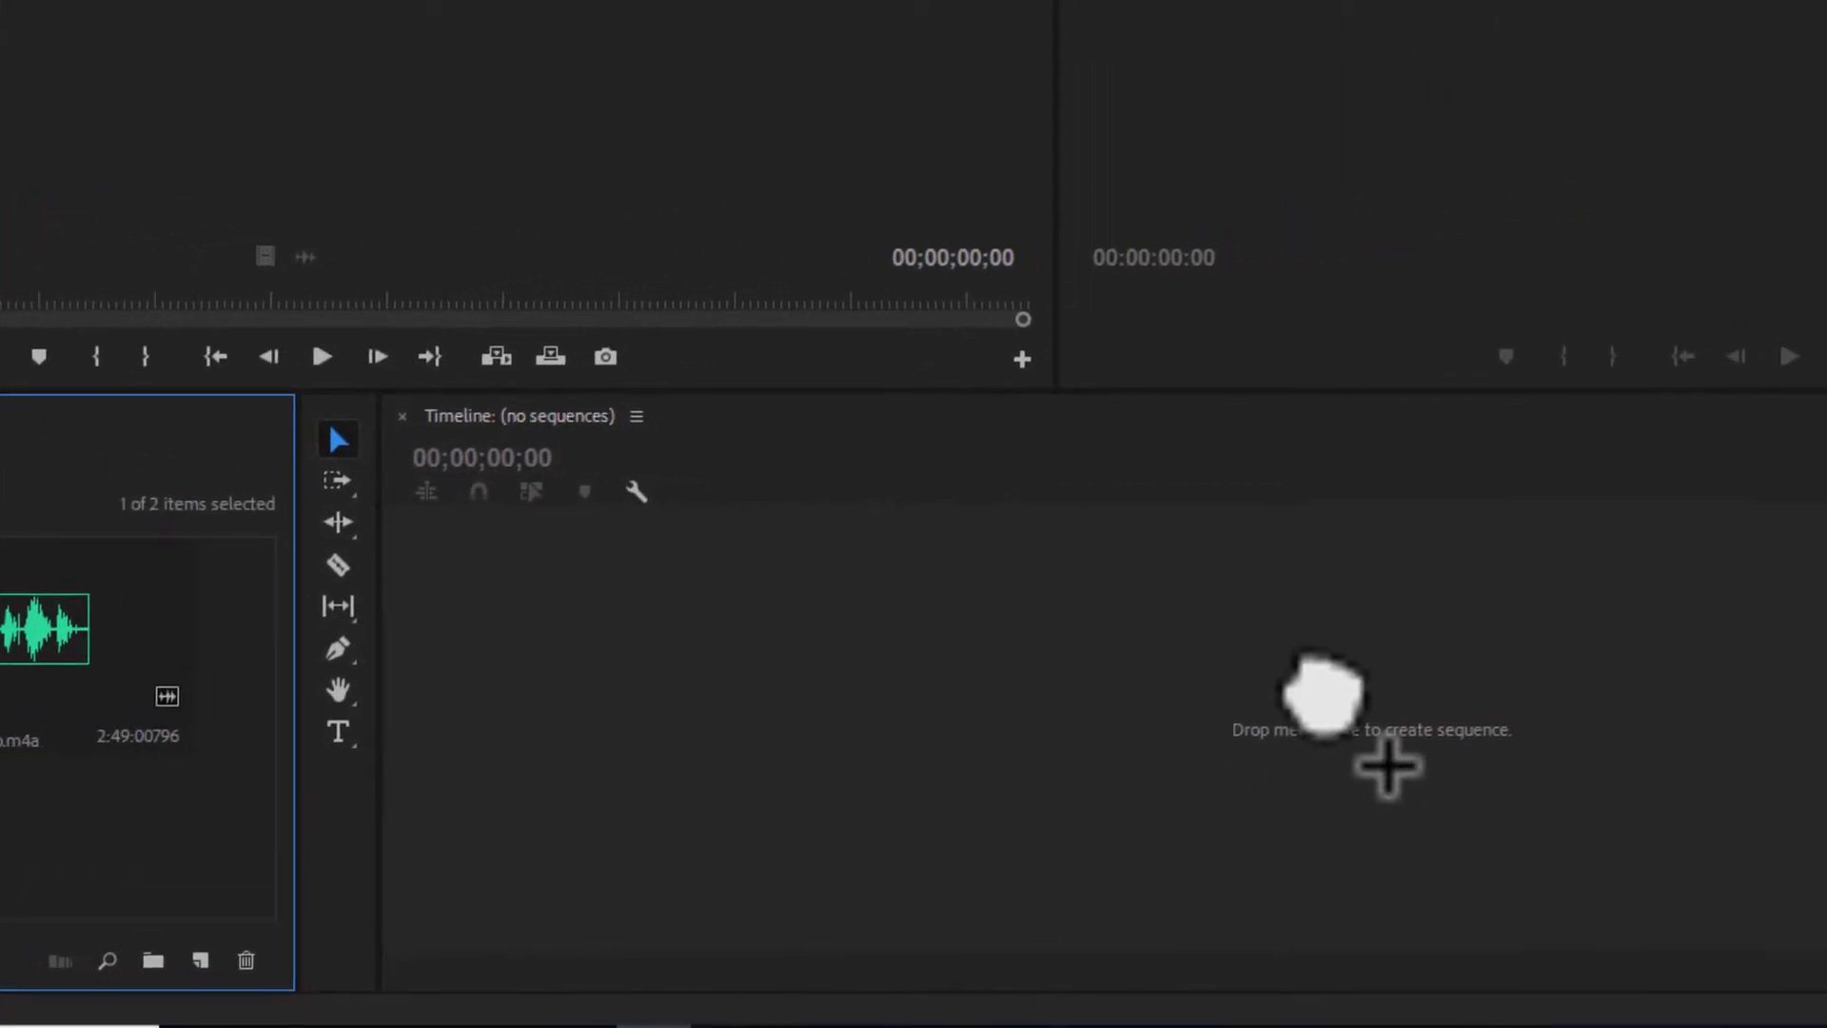
{"action": "left_click_drag", "start_coordinate": [1304, 661], "coordinate": [1313, 656]}
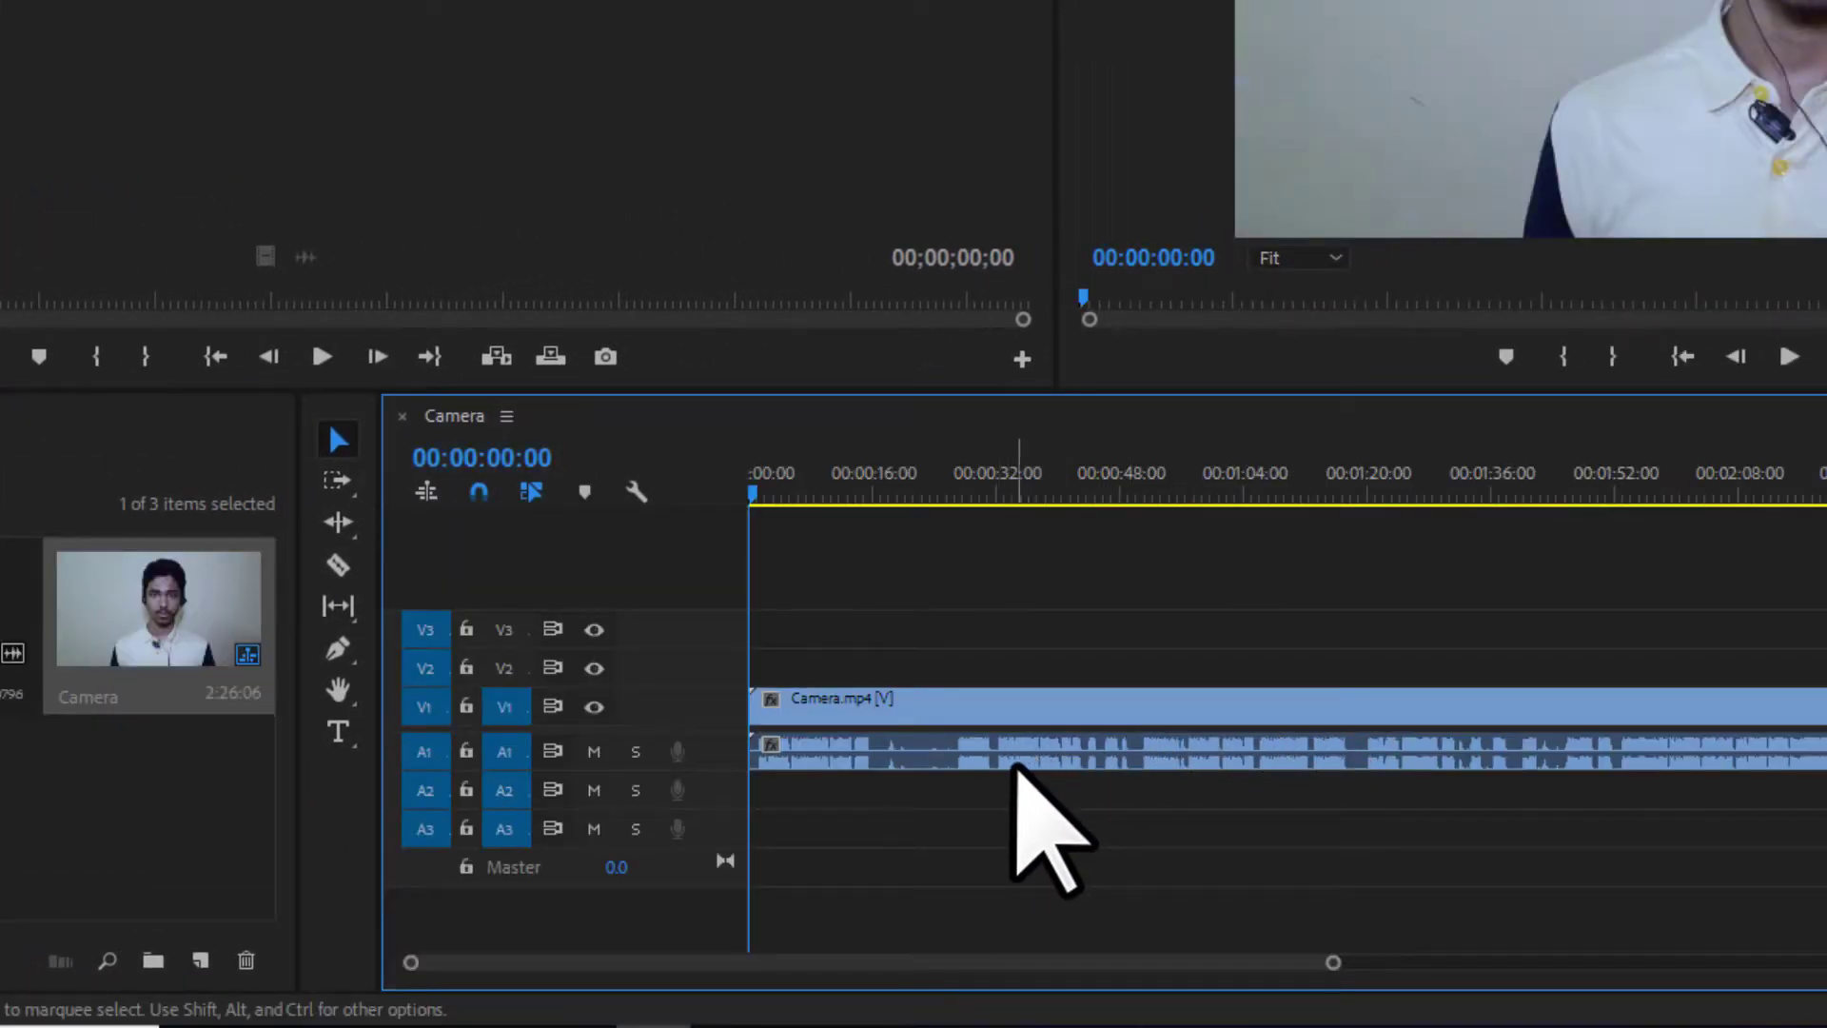
{"action": "key", "text": "minus"}
{"action": "key", "text": "minus"}
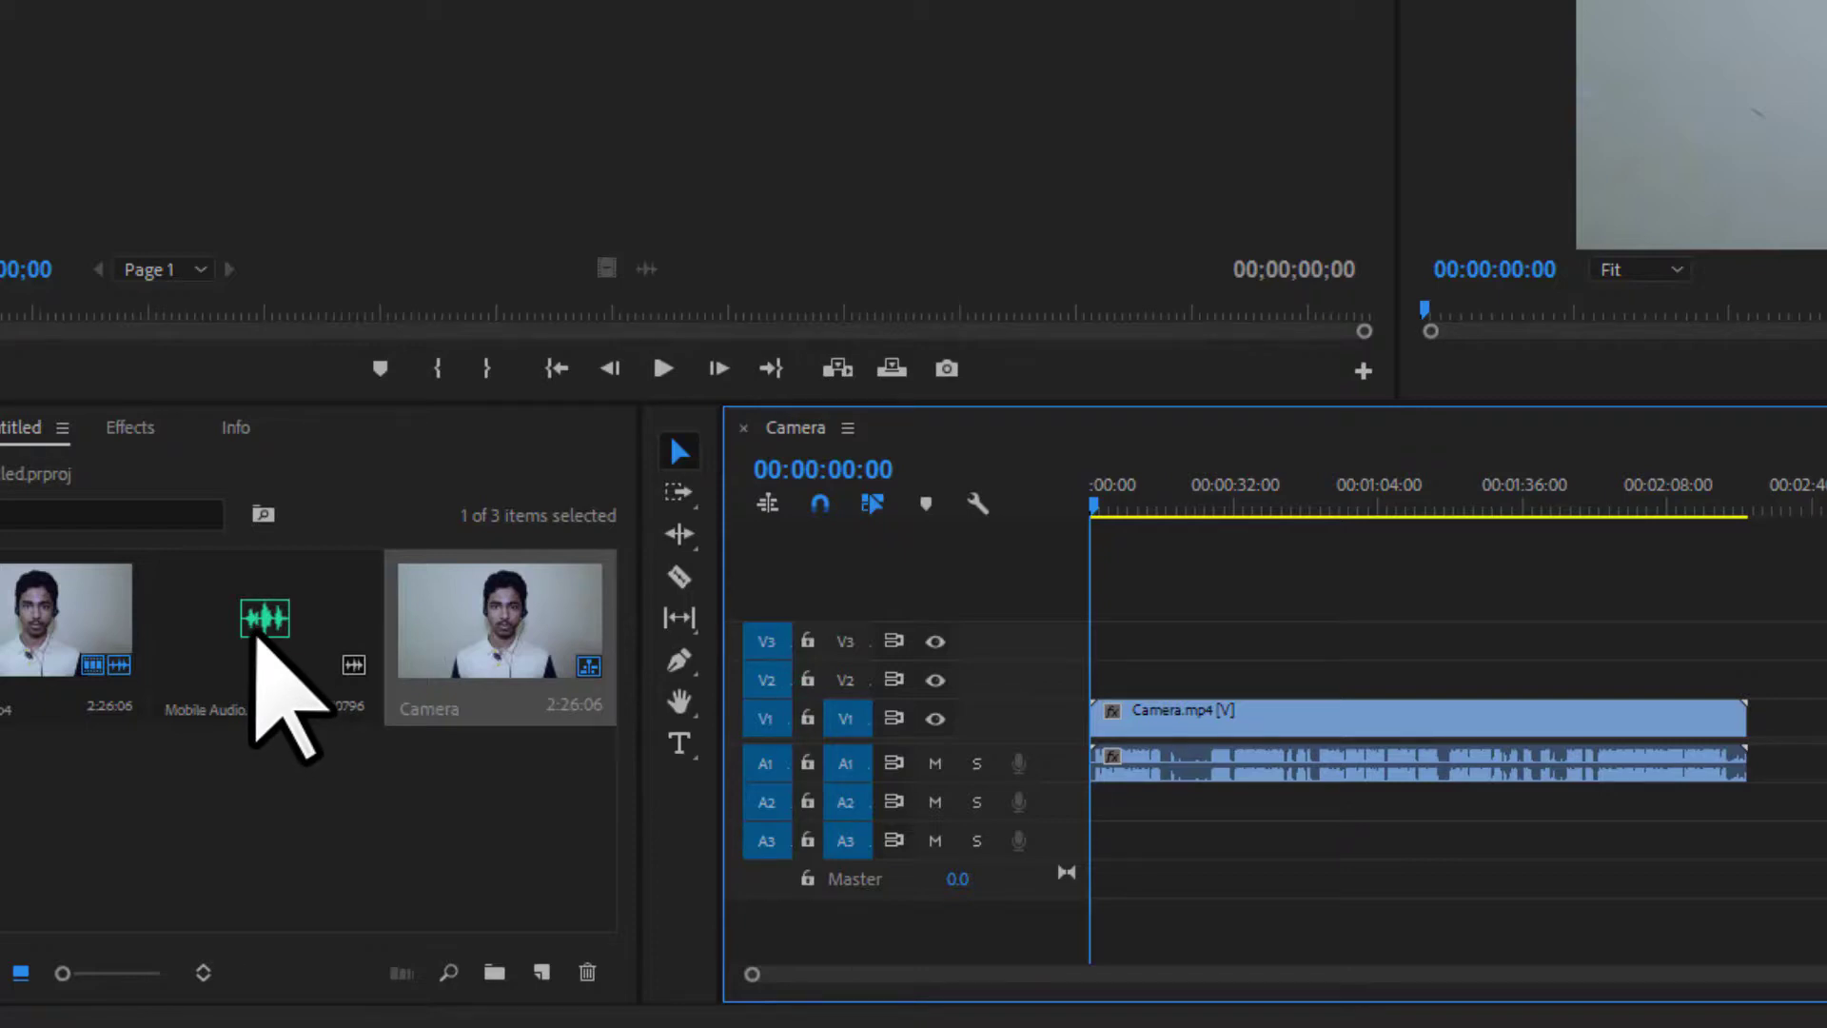
{"action": "left_click_drag", "start_coordinate": [249, 613], "coordinate": [1068, 889]}
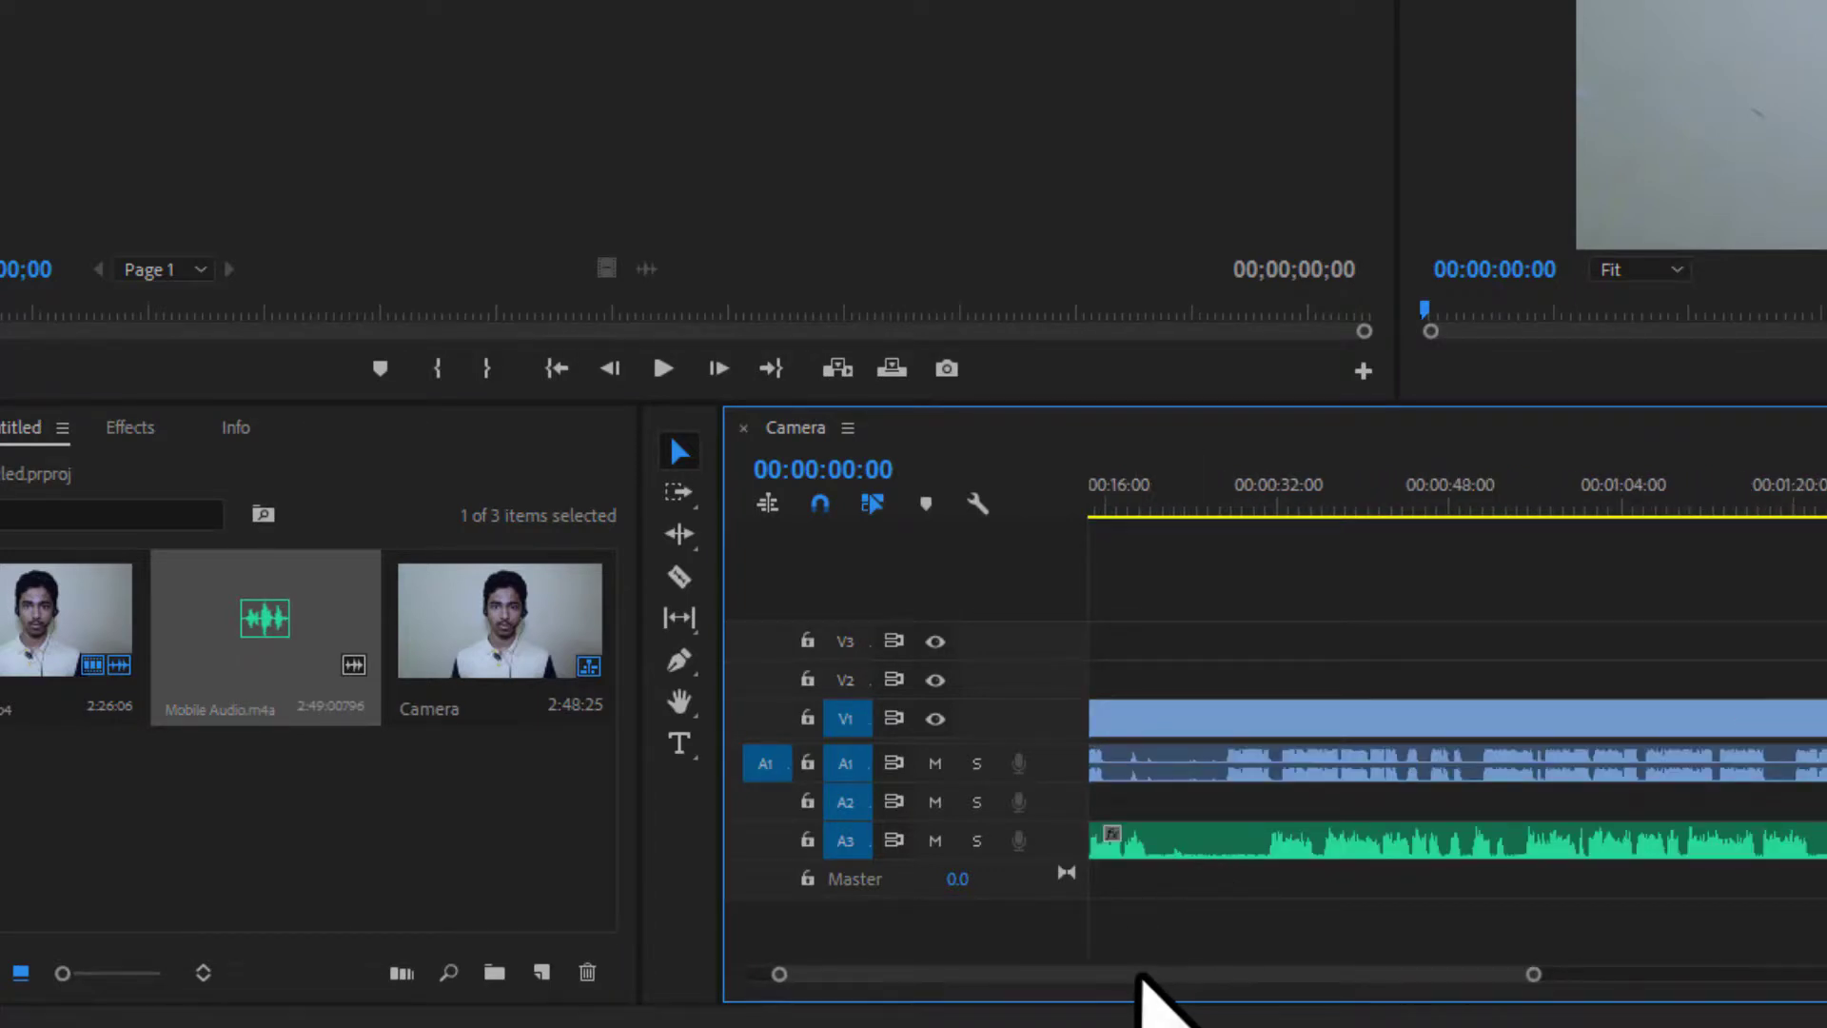
{"action": "left_click_drag", "start_coordinate": [1142, 973], "coordinate": [1076, 975]}
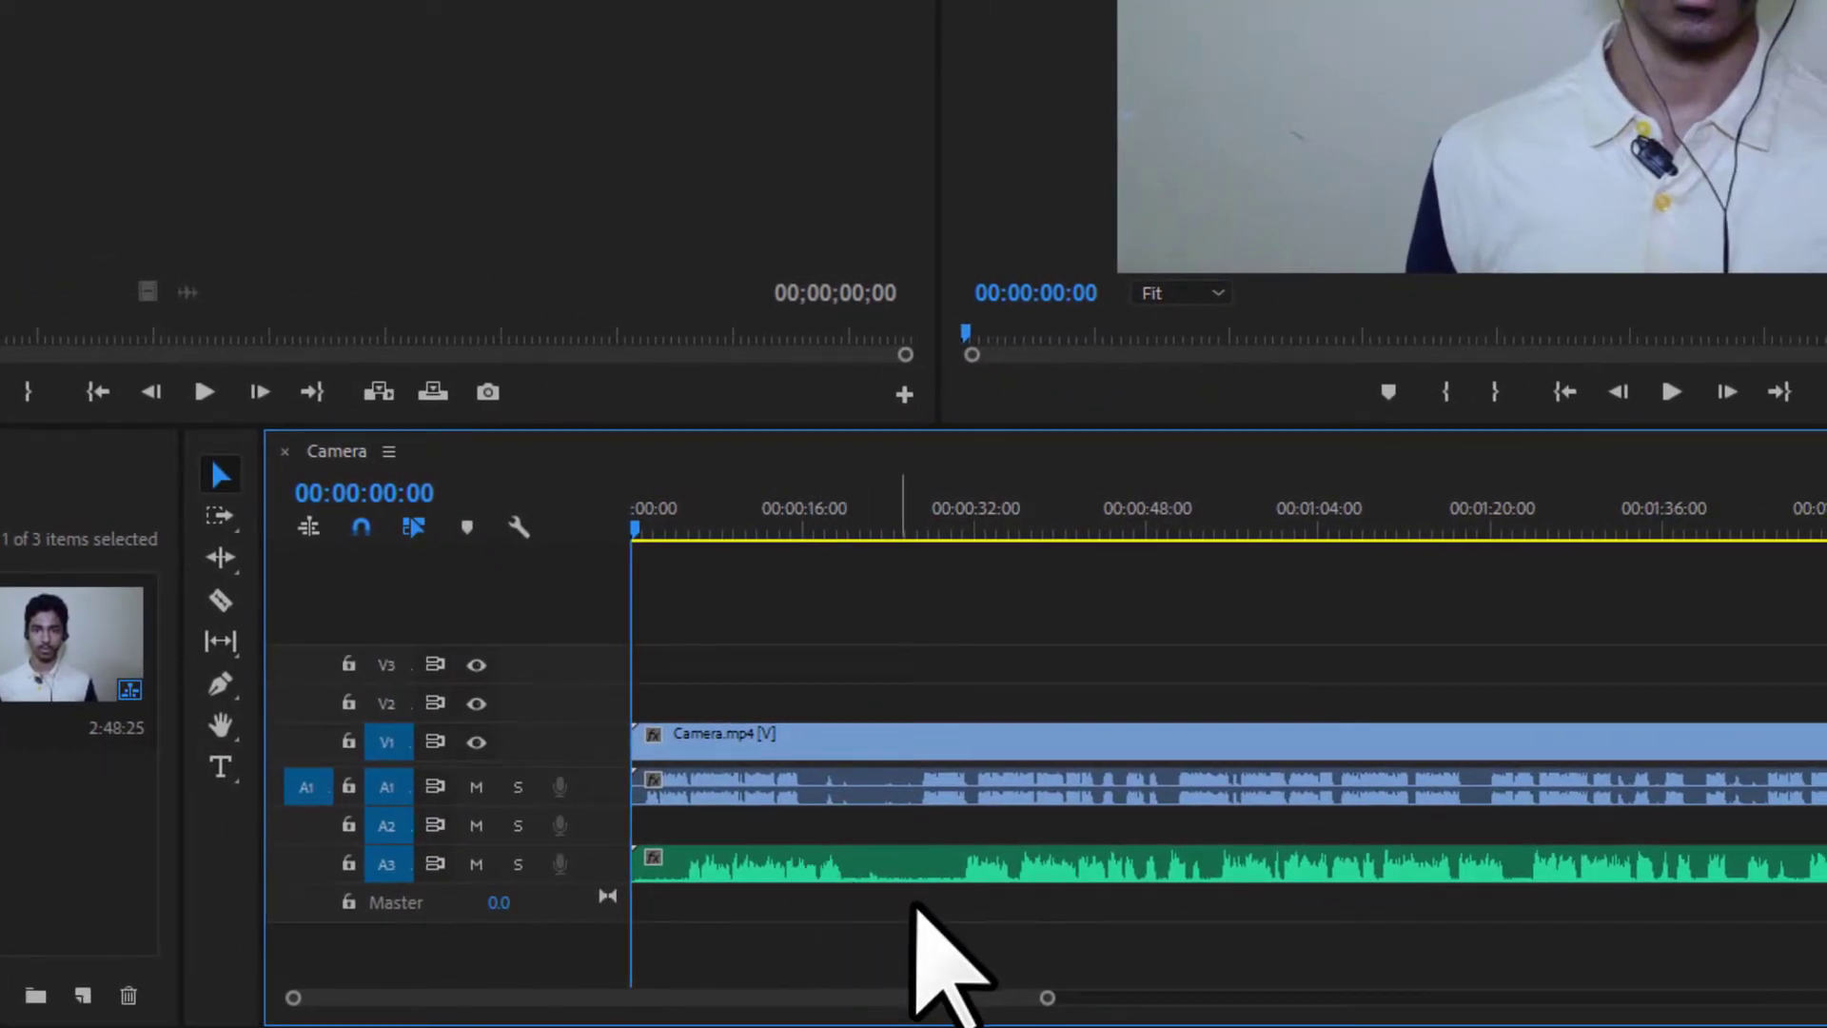
- Unlink the video and audio of the Camera.mp4 clip in the sequence
{"action": "left_click", "coordinate": [792, 881]}
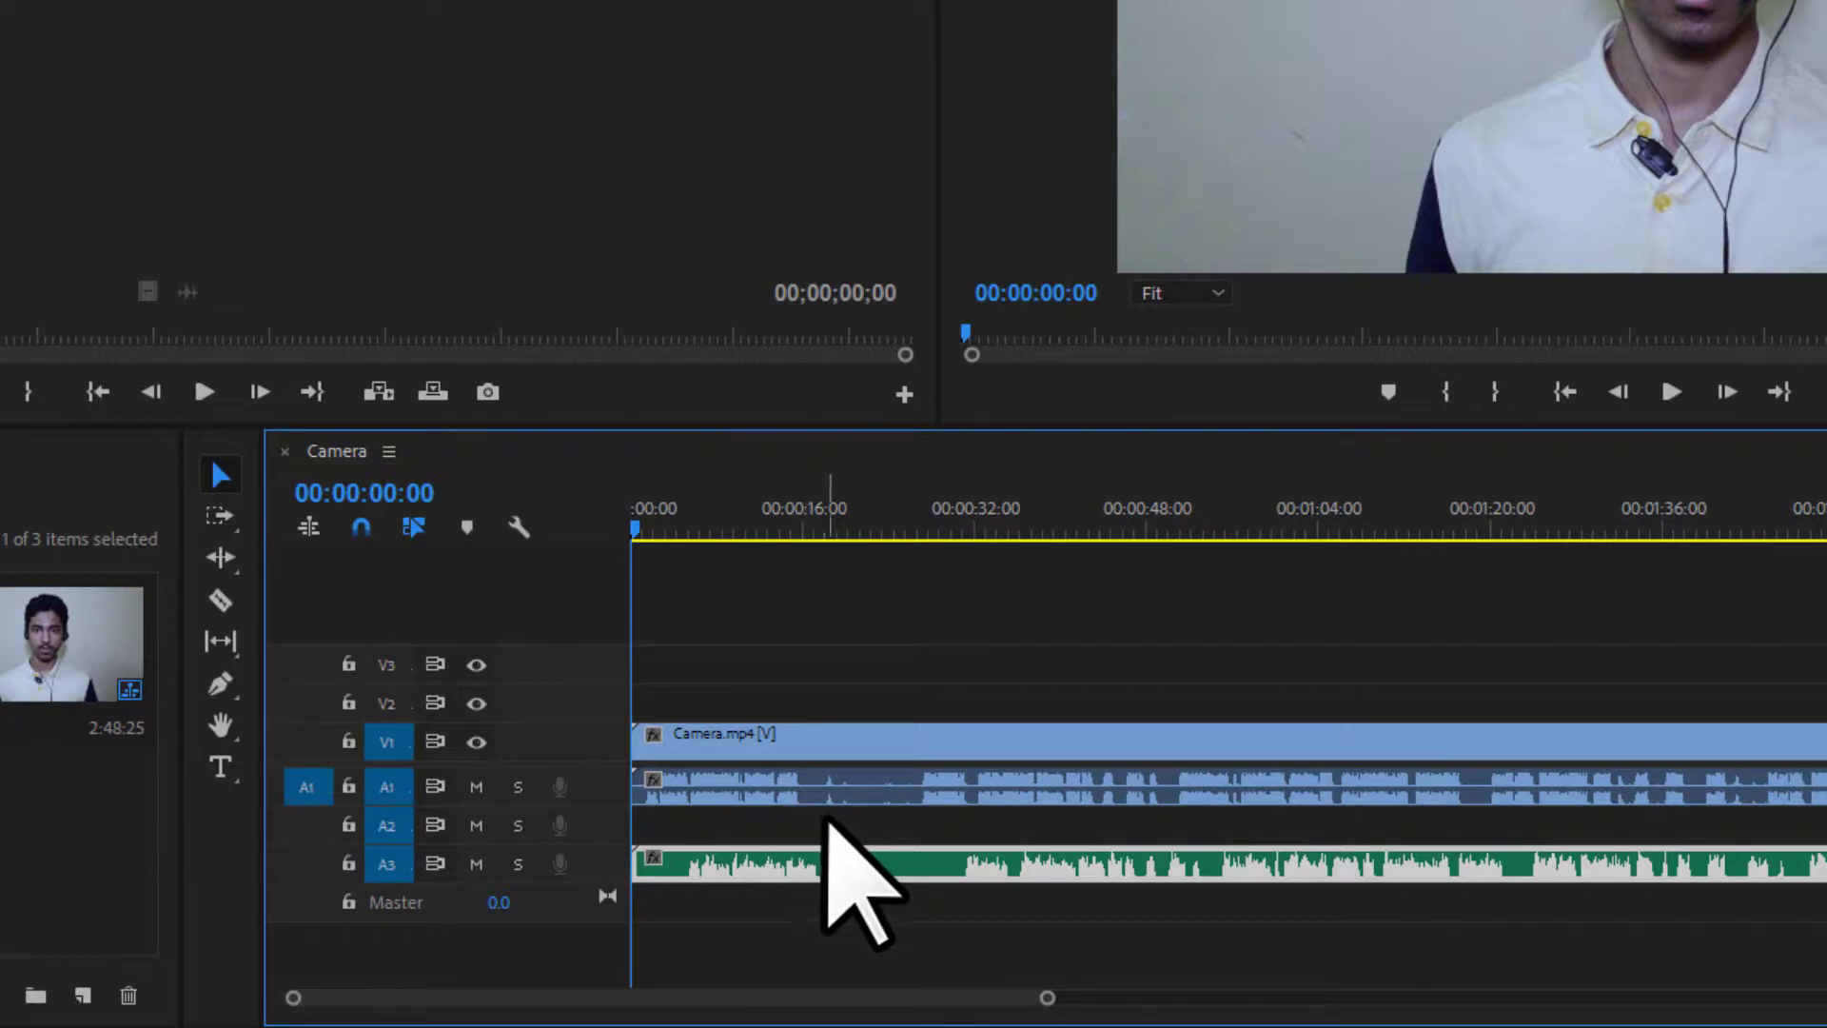
{"action": "left_click_drag", "start_coordinate": [828, 819], "coordinate": [775, 800]}
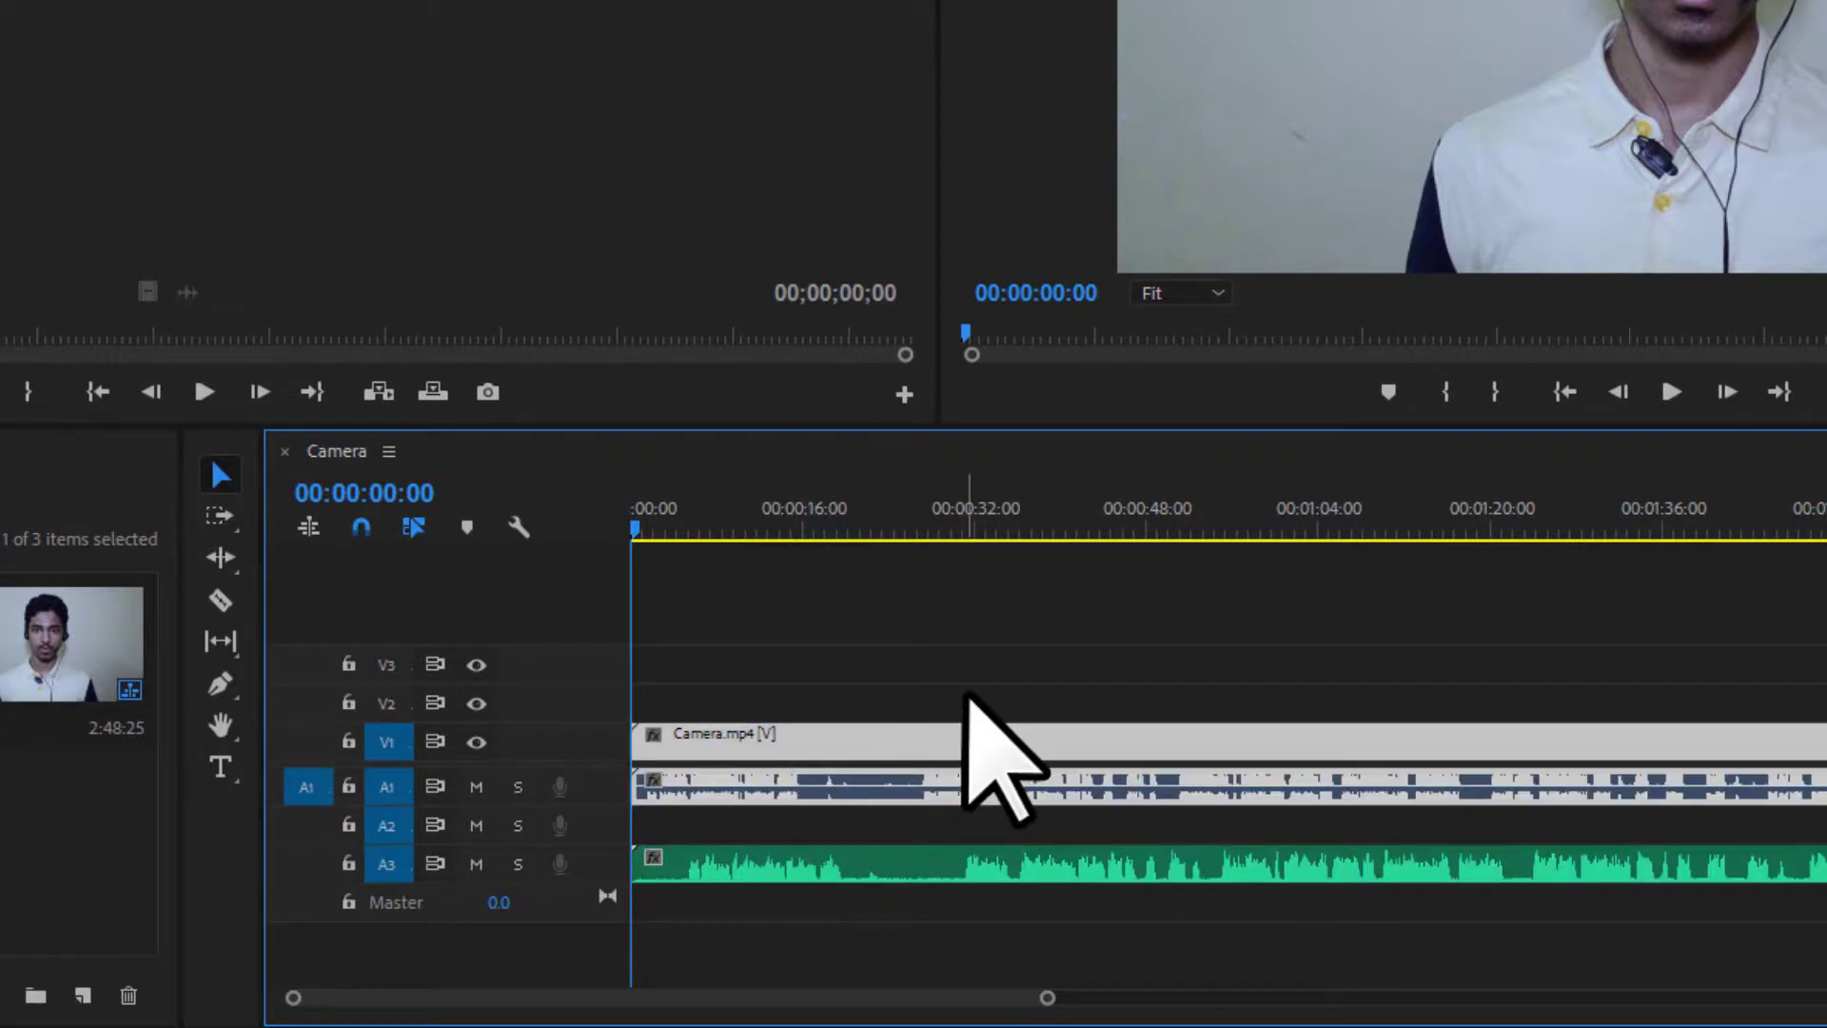
{"action": "right_click", "coordinate": [954, 750]}
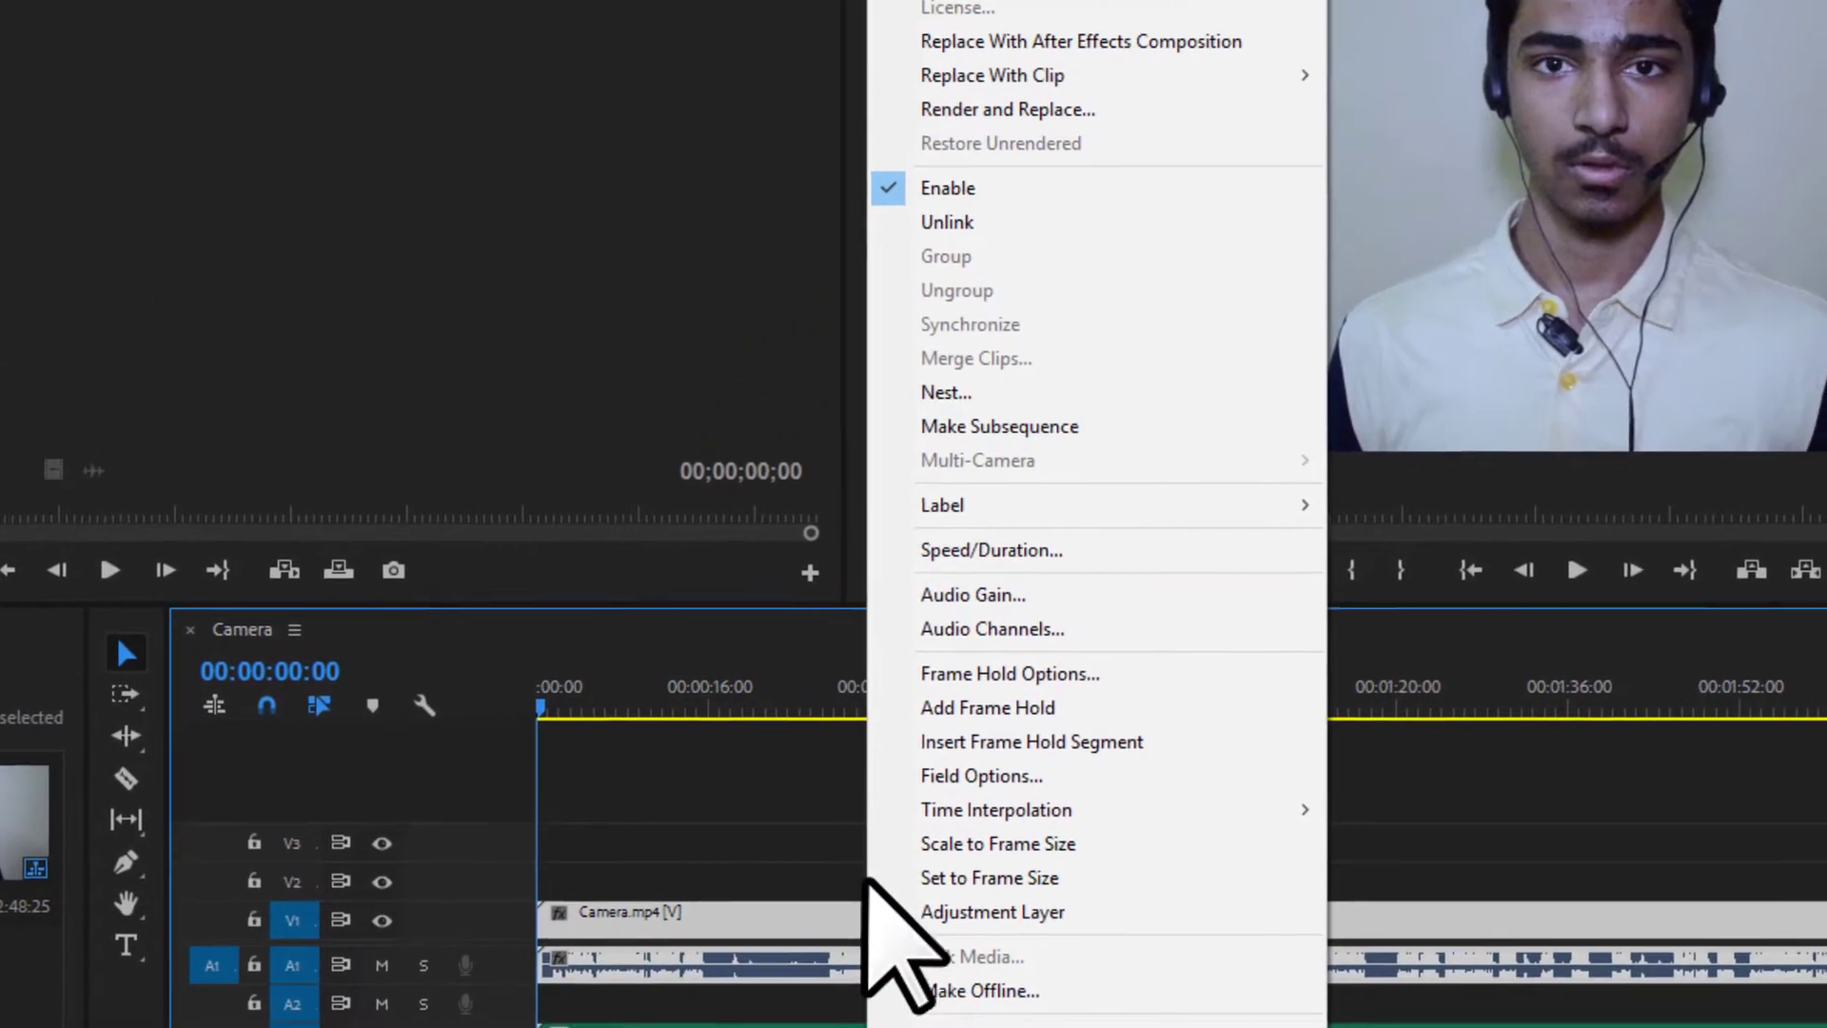
{"action": "left_click", "coordinate": [947, 221]}
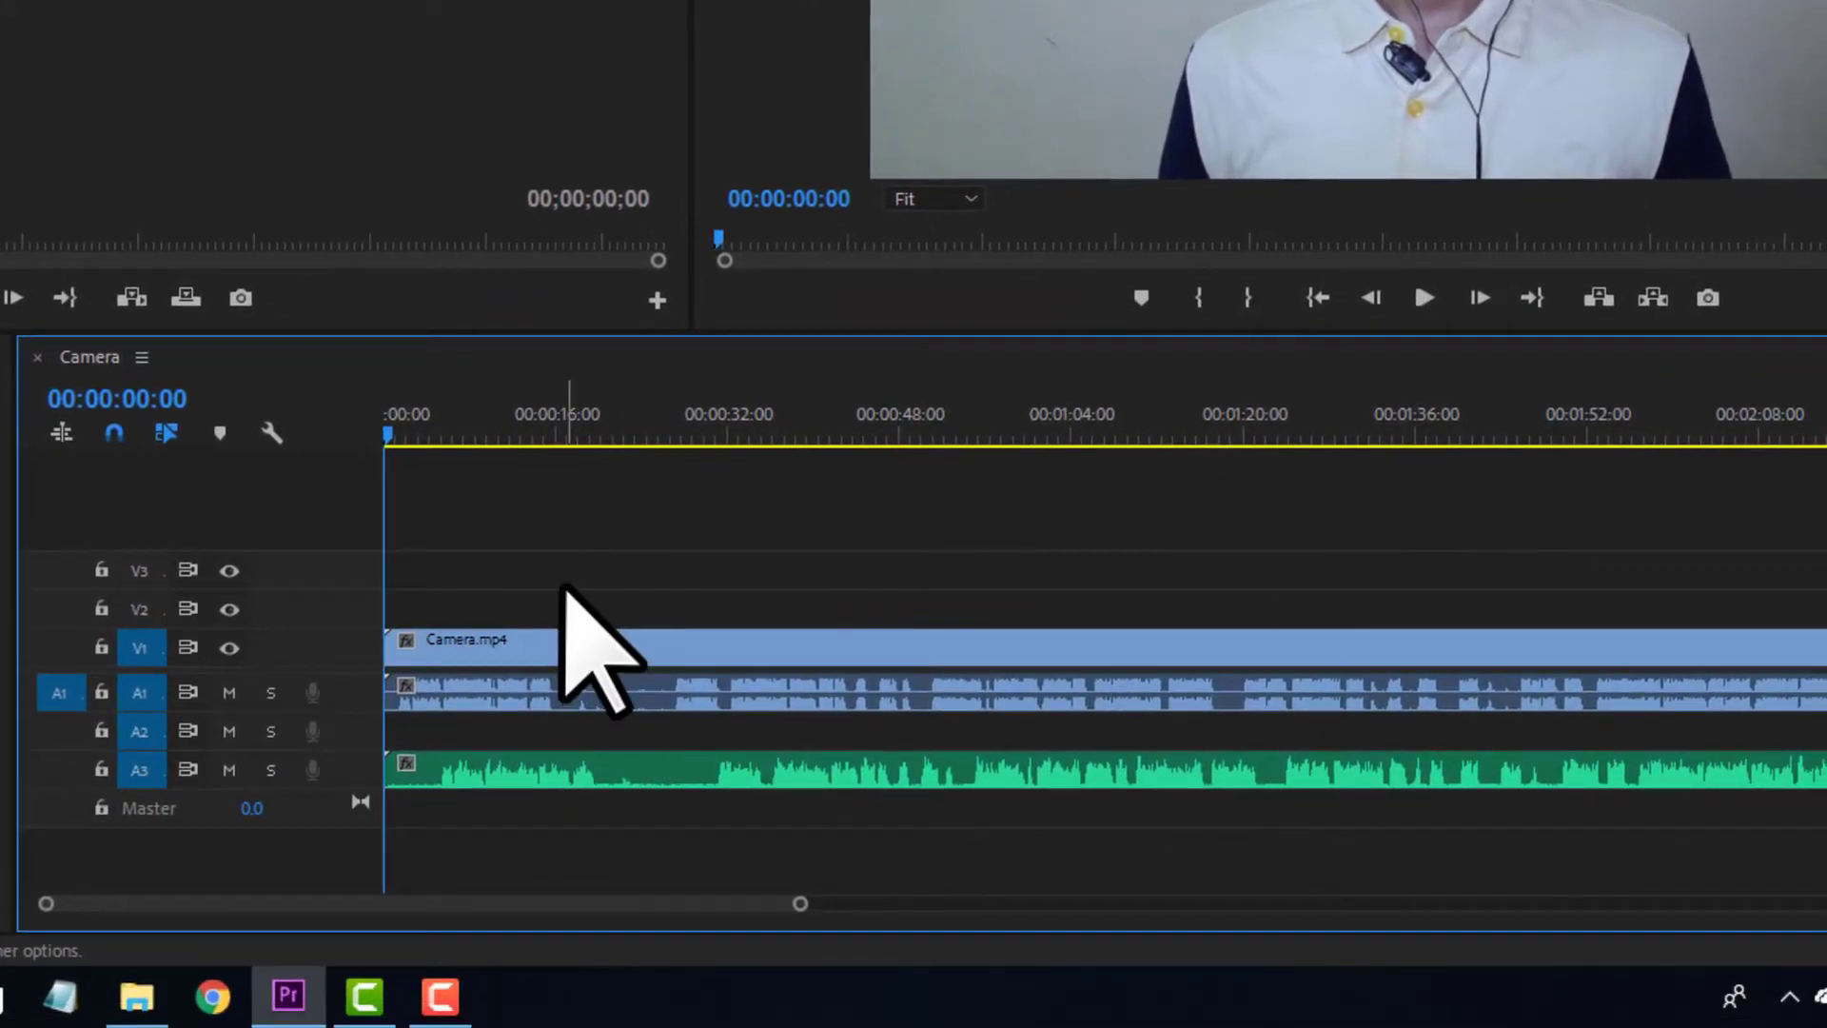
{"action": "left_click_drag", "start_coordinate": [563, 587], "coordinate": [673, 638]}
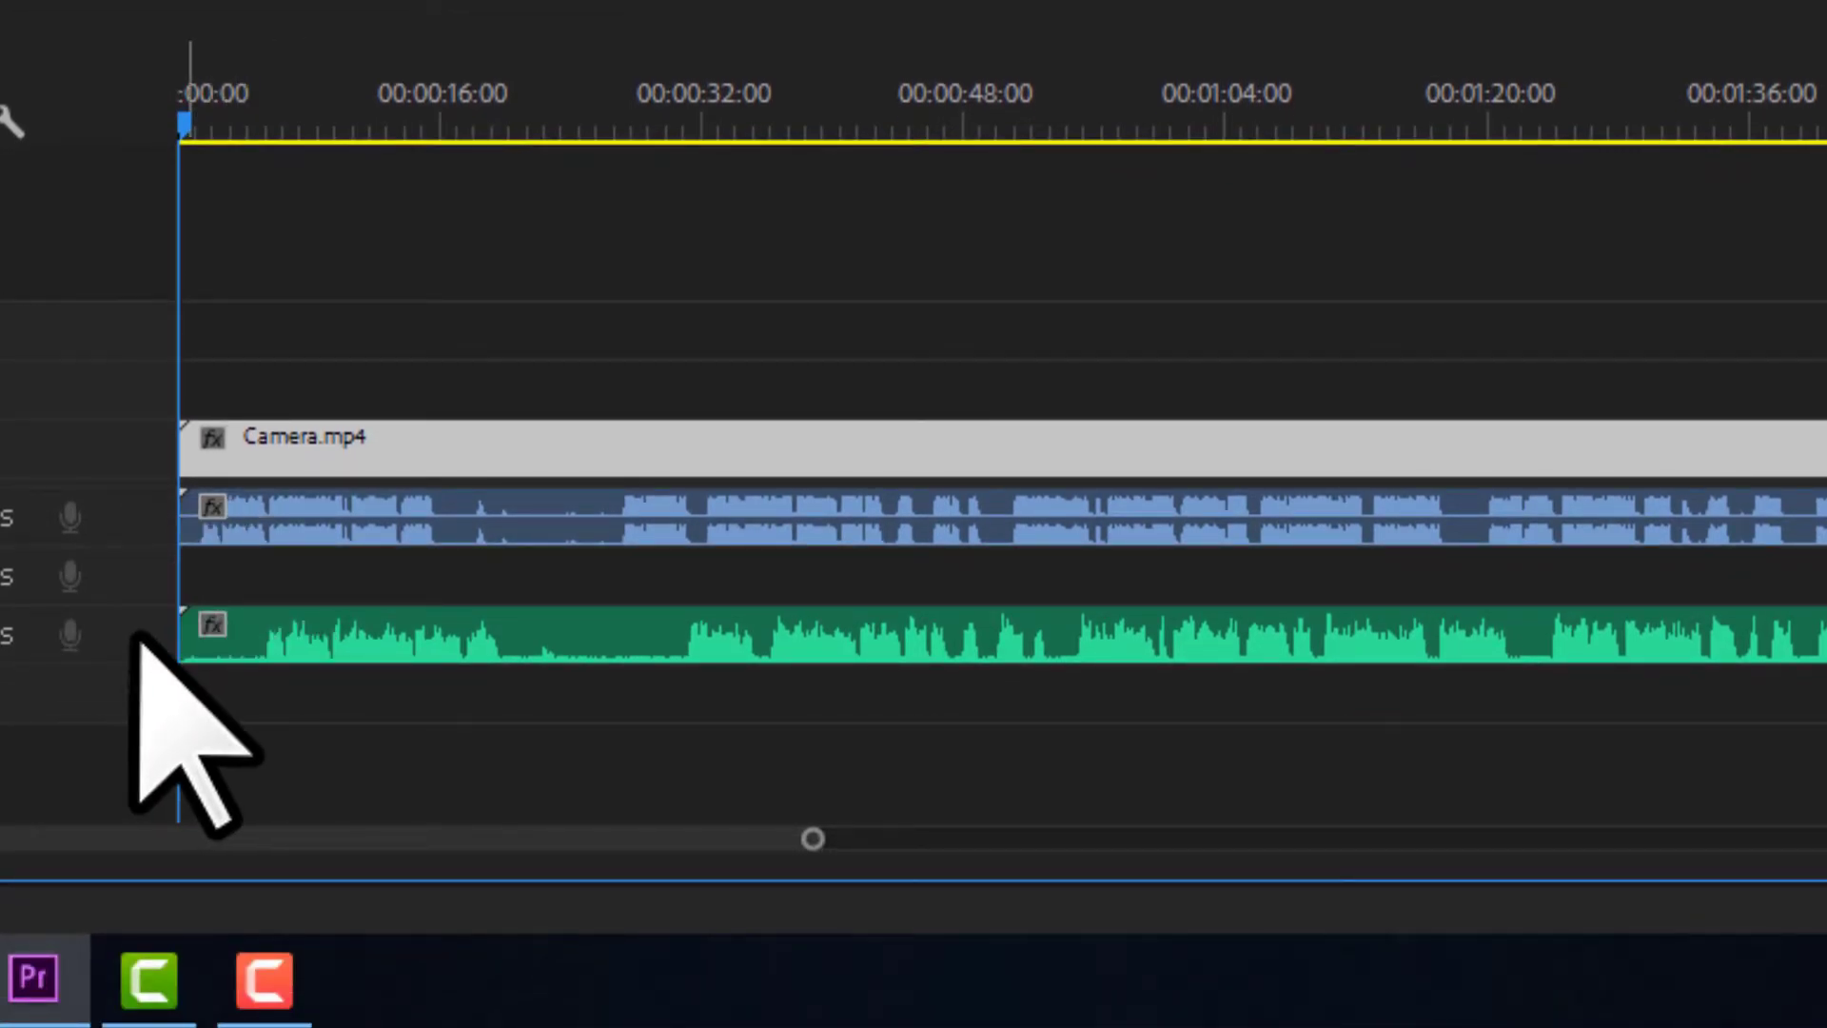
- Increase the height of the camera audio track and the mobile audio track to show both waveforms in more detail
{"action": "double_click", "coordinate": [136, 635]}
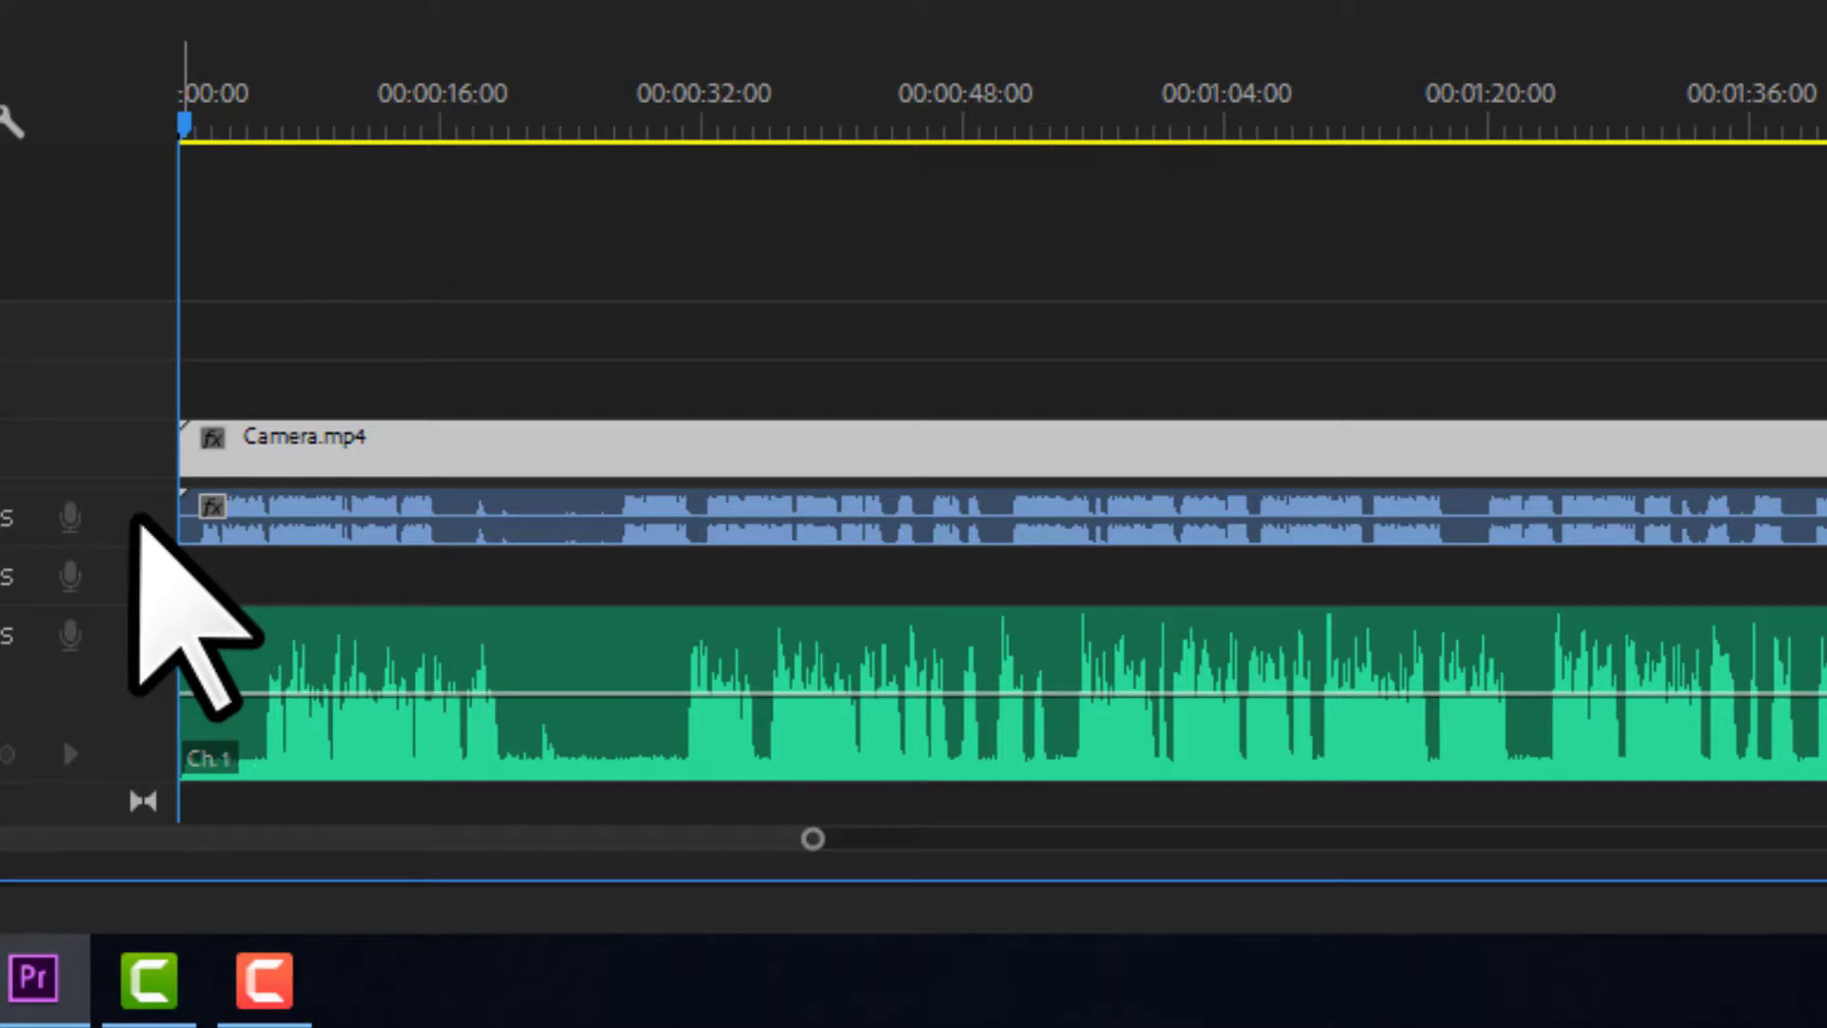
{"action": "double_click", "coordinate": [136, 519]}
{"action": "scroll", "coordinate": [726, 498], "scroll_direction": "down", "scroll_amount": 5}
{"action": "scroll", "coordinate": [726, 498], "scroll_direction": "up", "scroll_amount": 3}
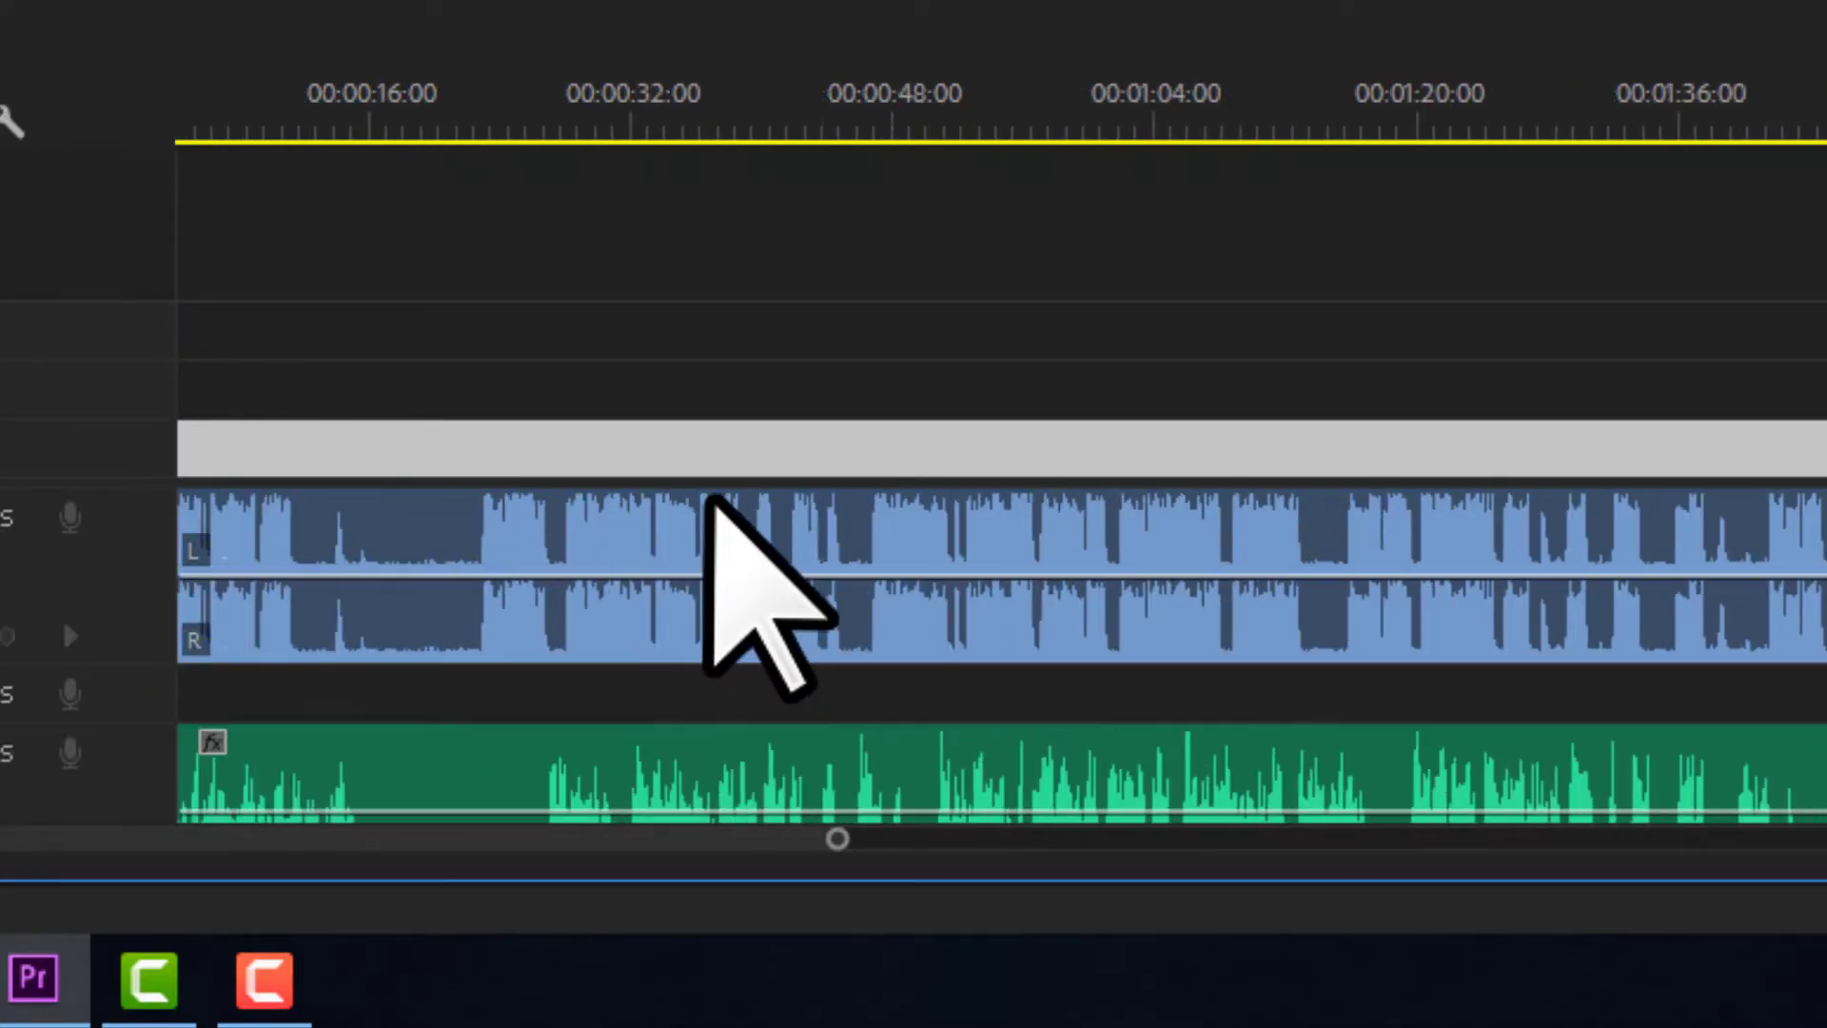
{"action": "scroll", "coordinate": [704, 502], "scroll_direction": "up", "scroll_amount": 2}
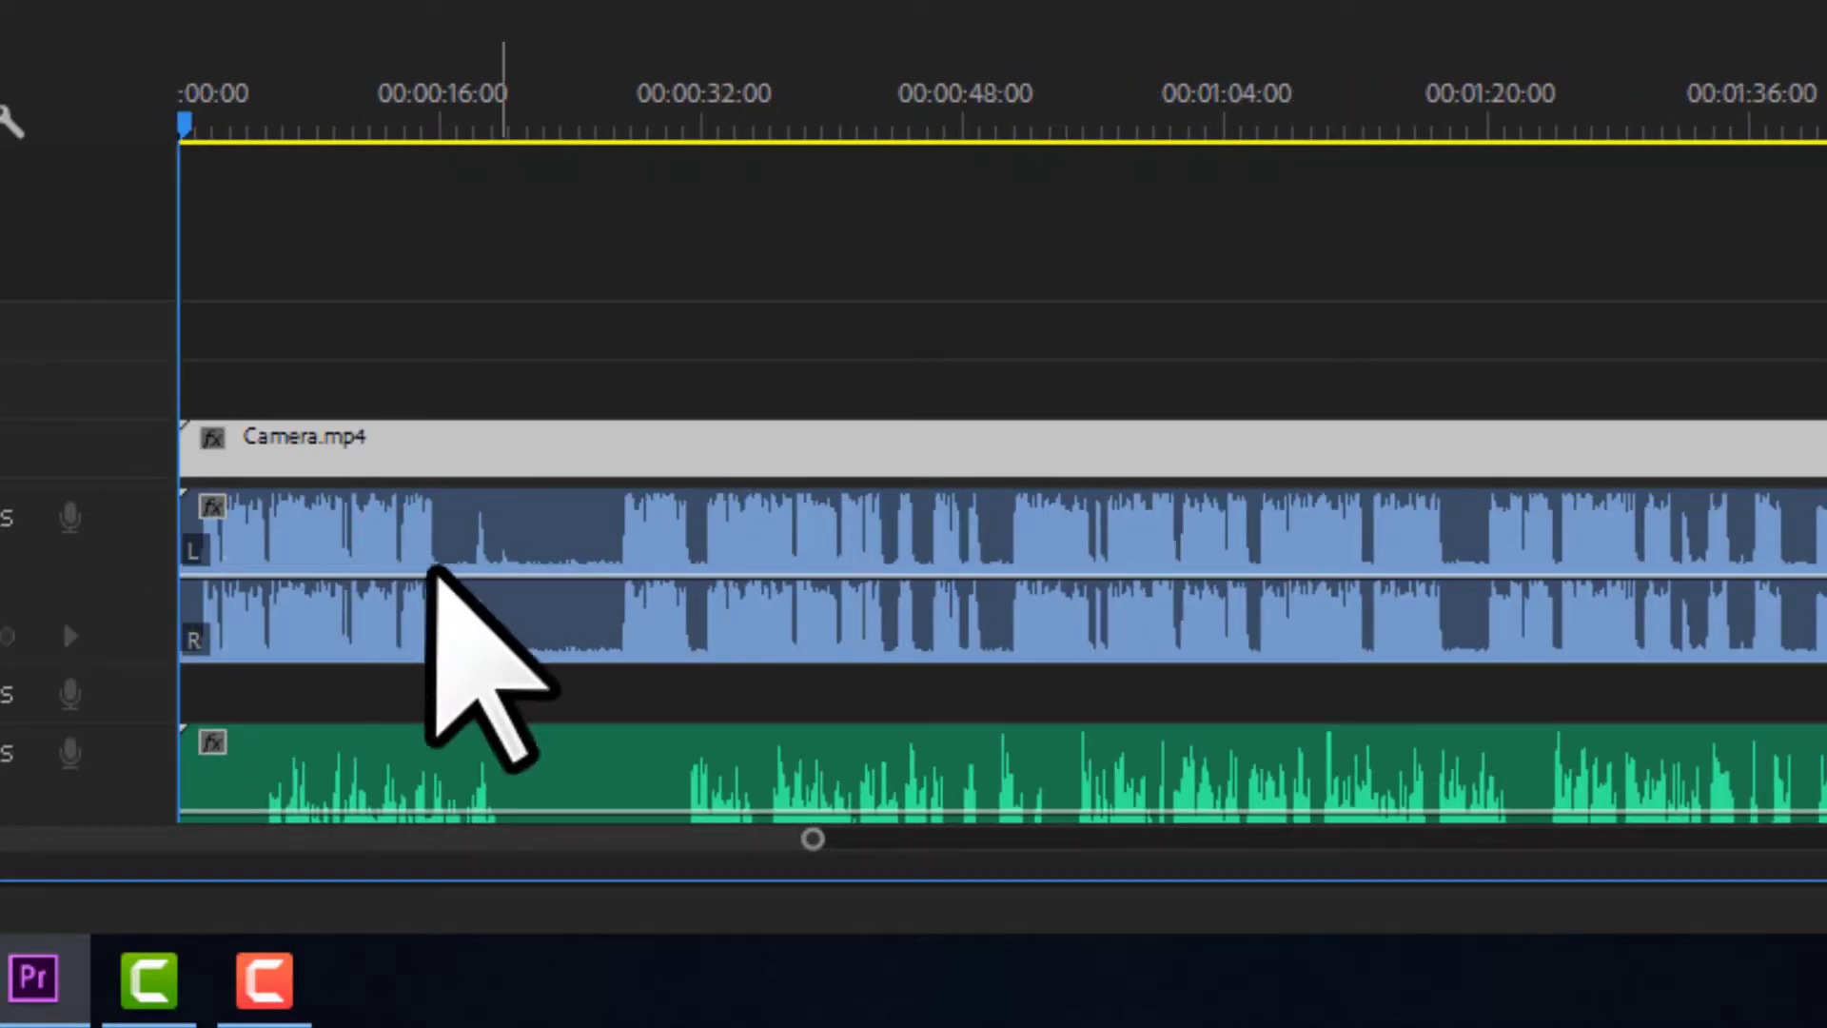
{"action": "scroll", "coordinate": [130, 766], "scroll_direction": "down", "scroll_amount": 5}
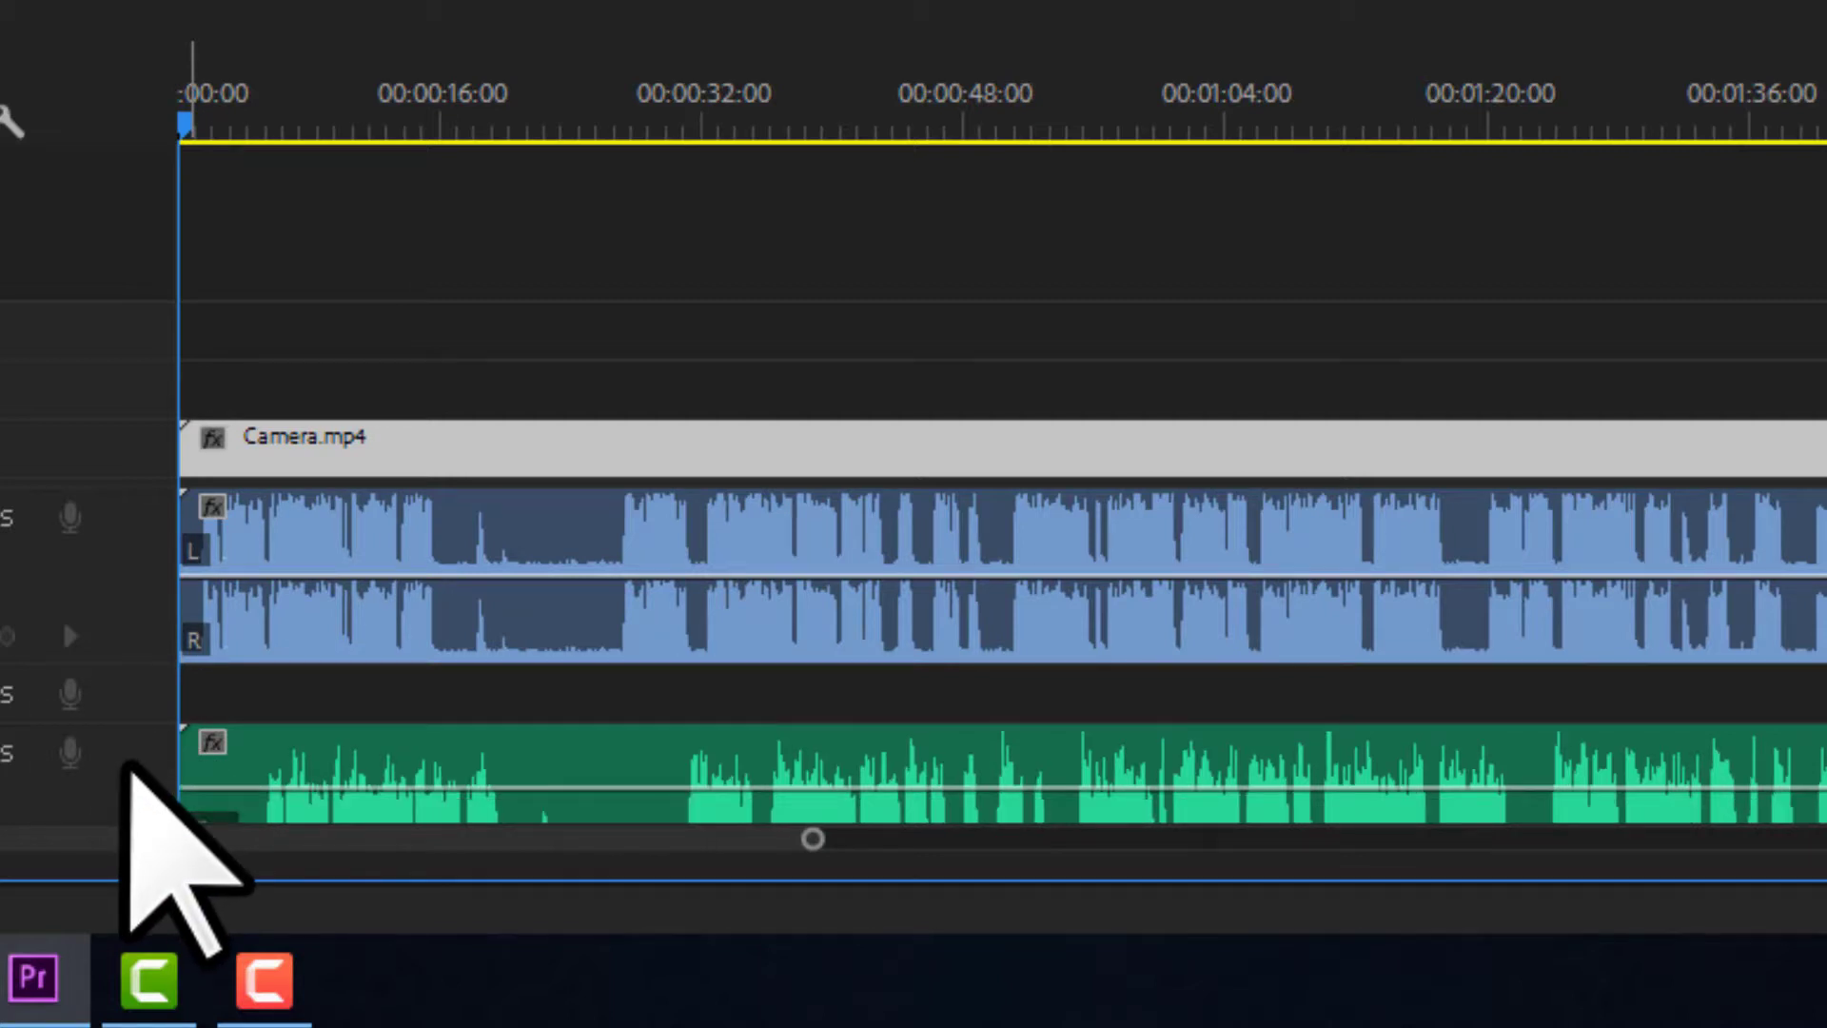
{"action": "scroll", "coordinate": [124, 758], "scroll_direction": "up", "scroll_amount": 2}
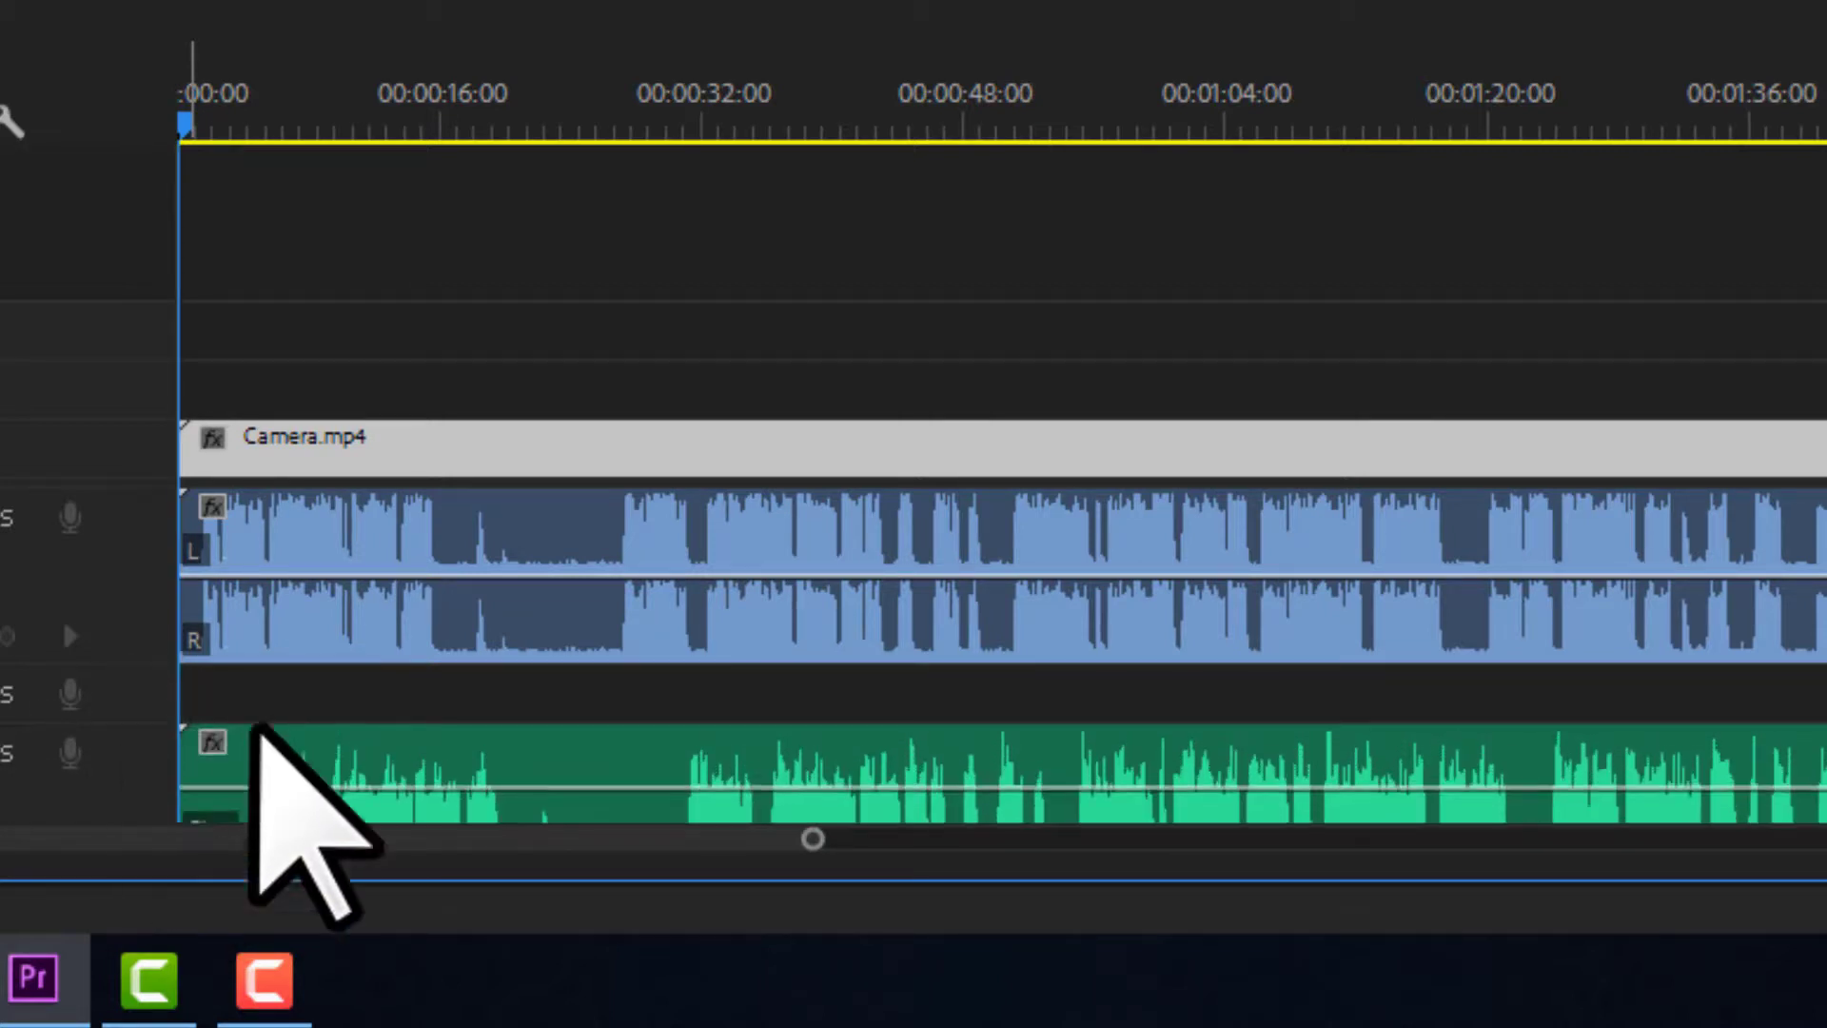
{"action": "scroll", "coordinate": [134, 579], "scroll_direction": "down", "scroll_amount": 3}
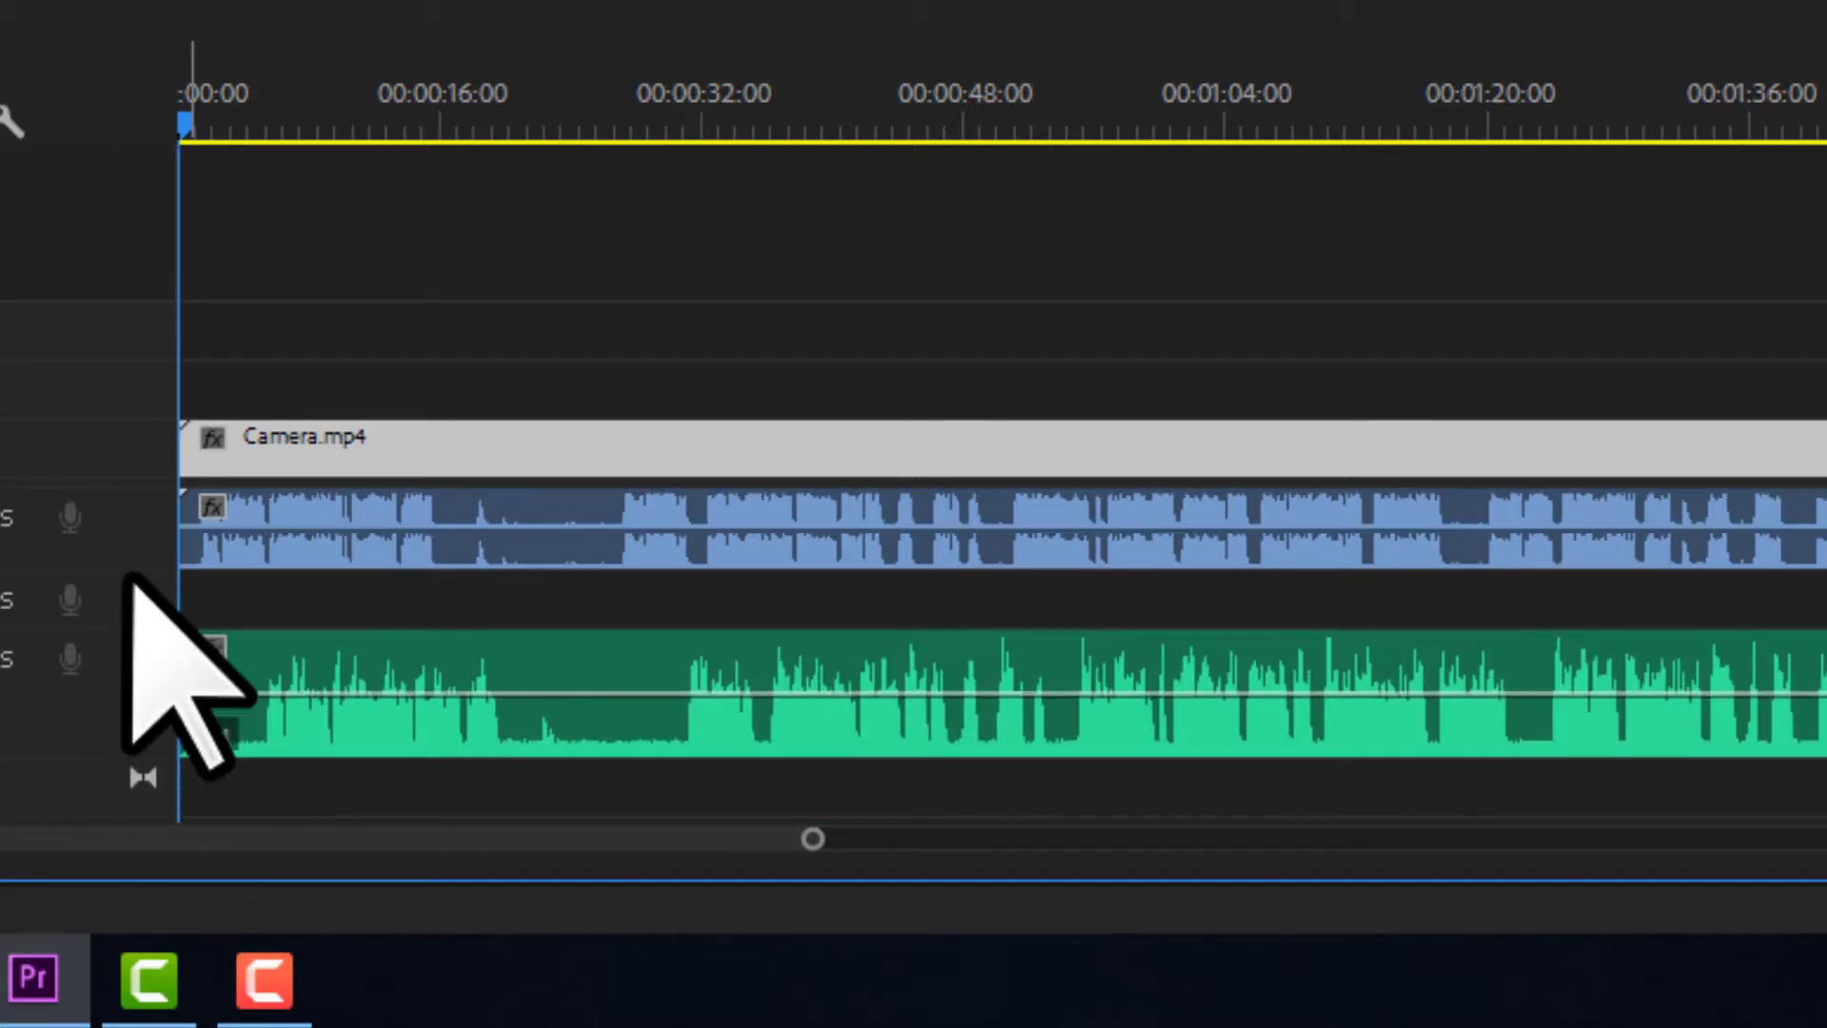
{"action": "left_click", "coordinate": [612, 387]}
- Move the Camera.mp4 video and its camera audio together so they start at about 00:00:05:20
{"action": "scroll", "coordinate": [366, 602], "scroll_direction": "up", "scroll_amount": 5}
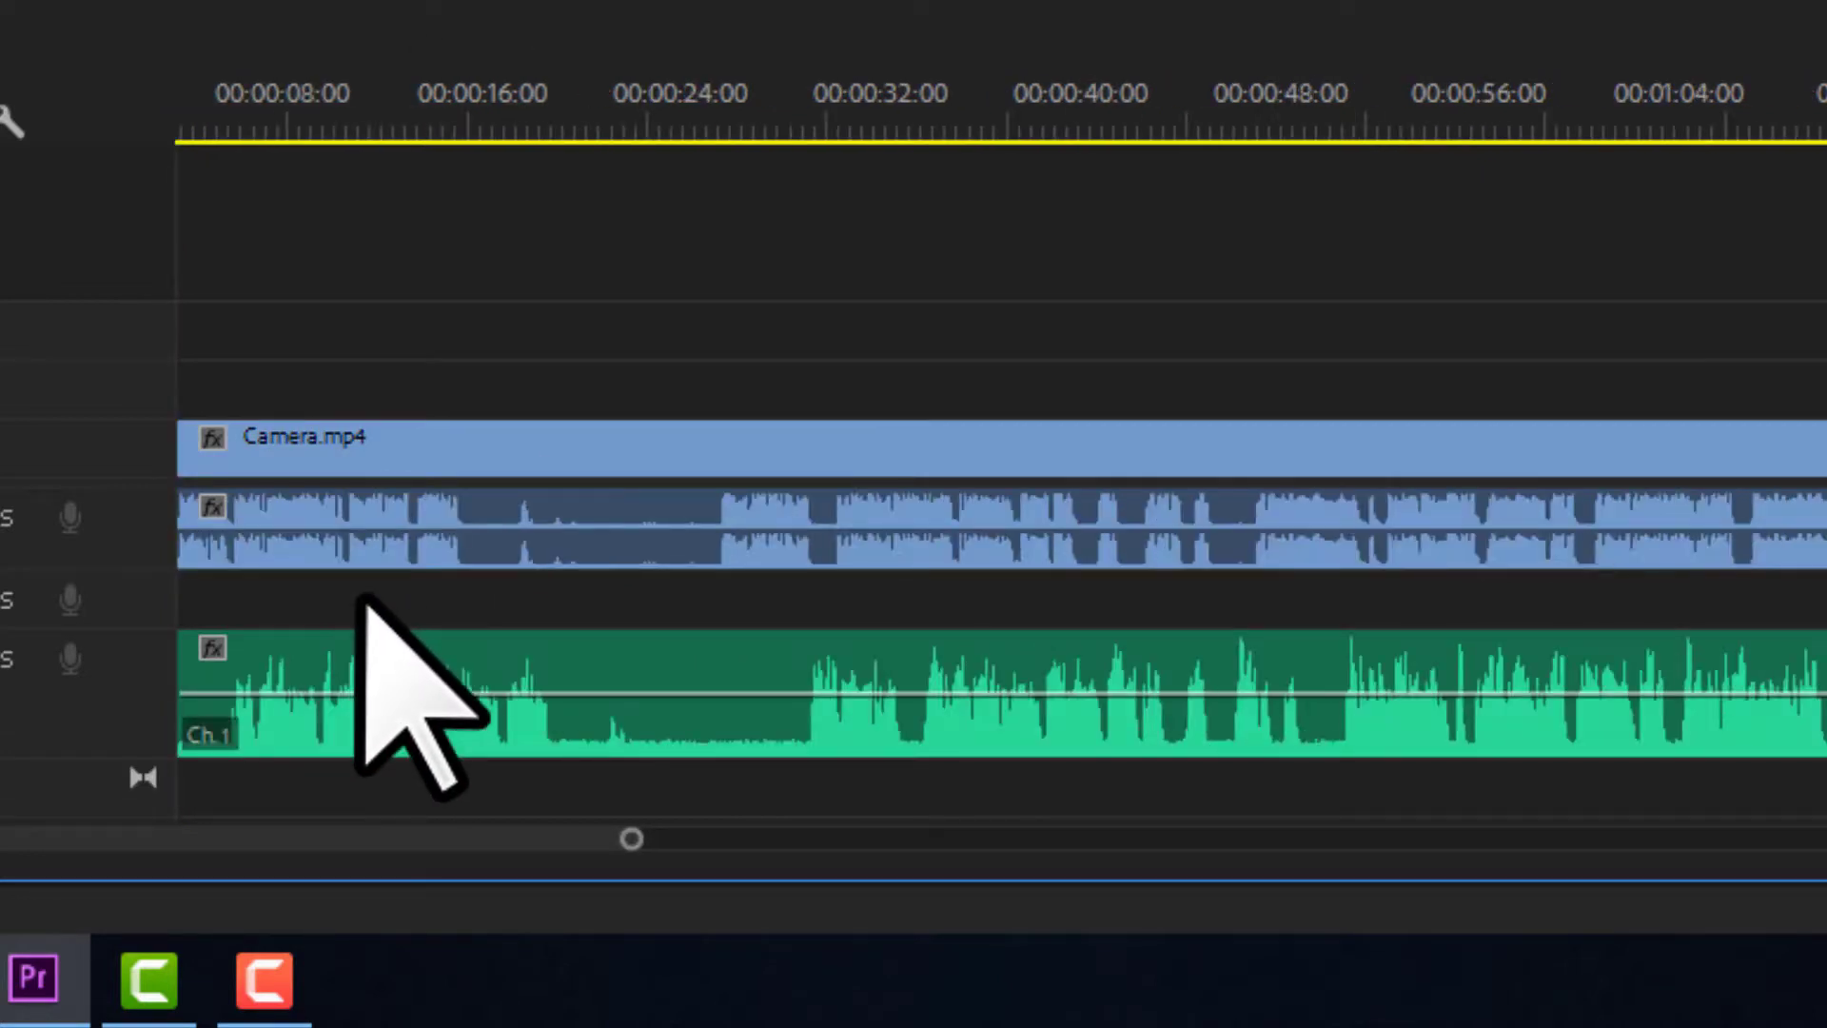
{"action": "scroll", "coordinate": [236, 842], "scroll_direction": "left", "scroll_amount": 2}
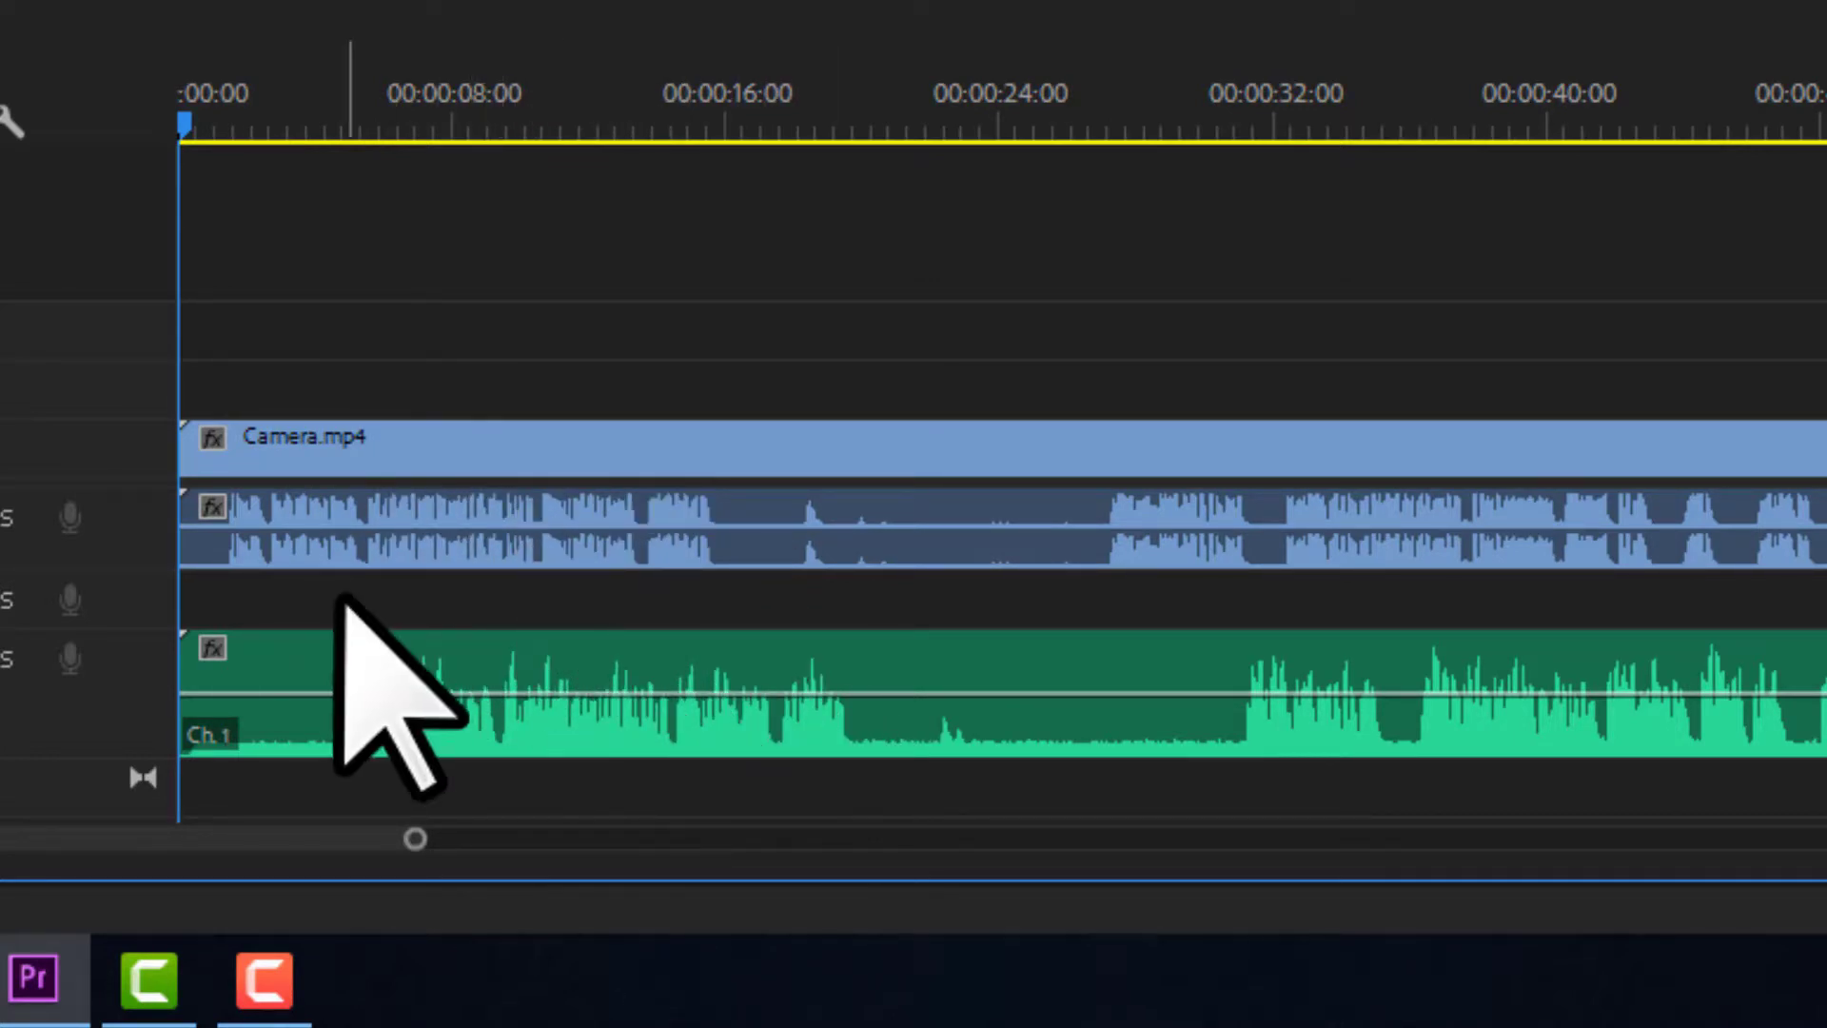
{"action": "scroll", "coordinate": [339, 601], "scroll_direction": "up", "scroll_amount": 4}
{"action": "scroll", "coordinate": [5, 857], "scroll_direction": "up", "scroll_amount": 3}
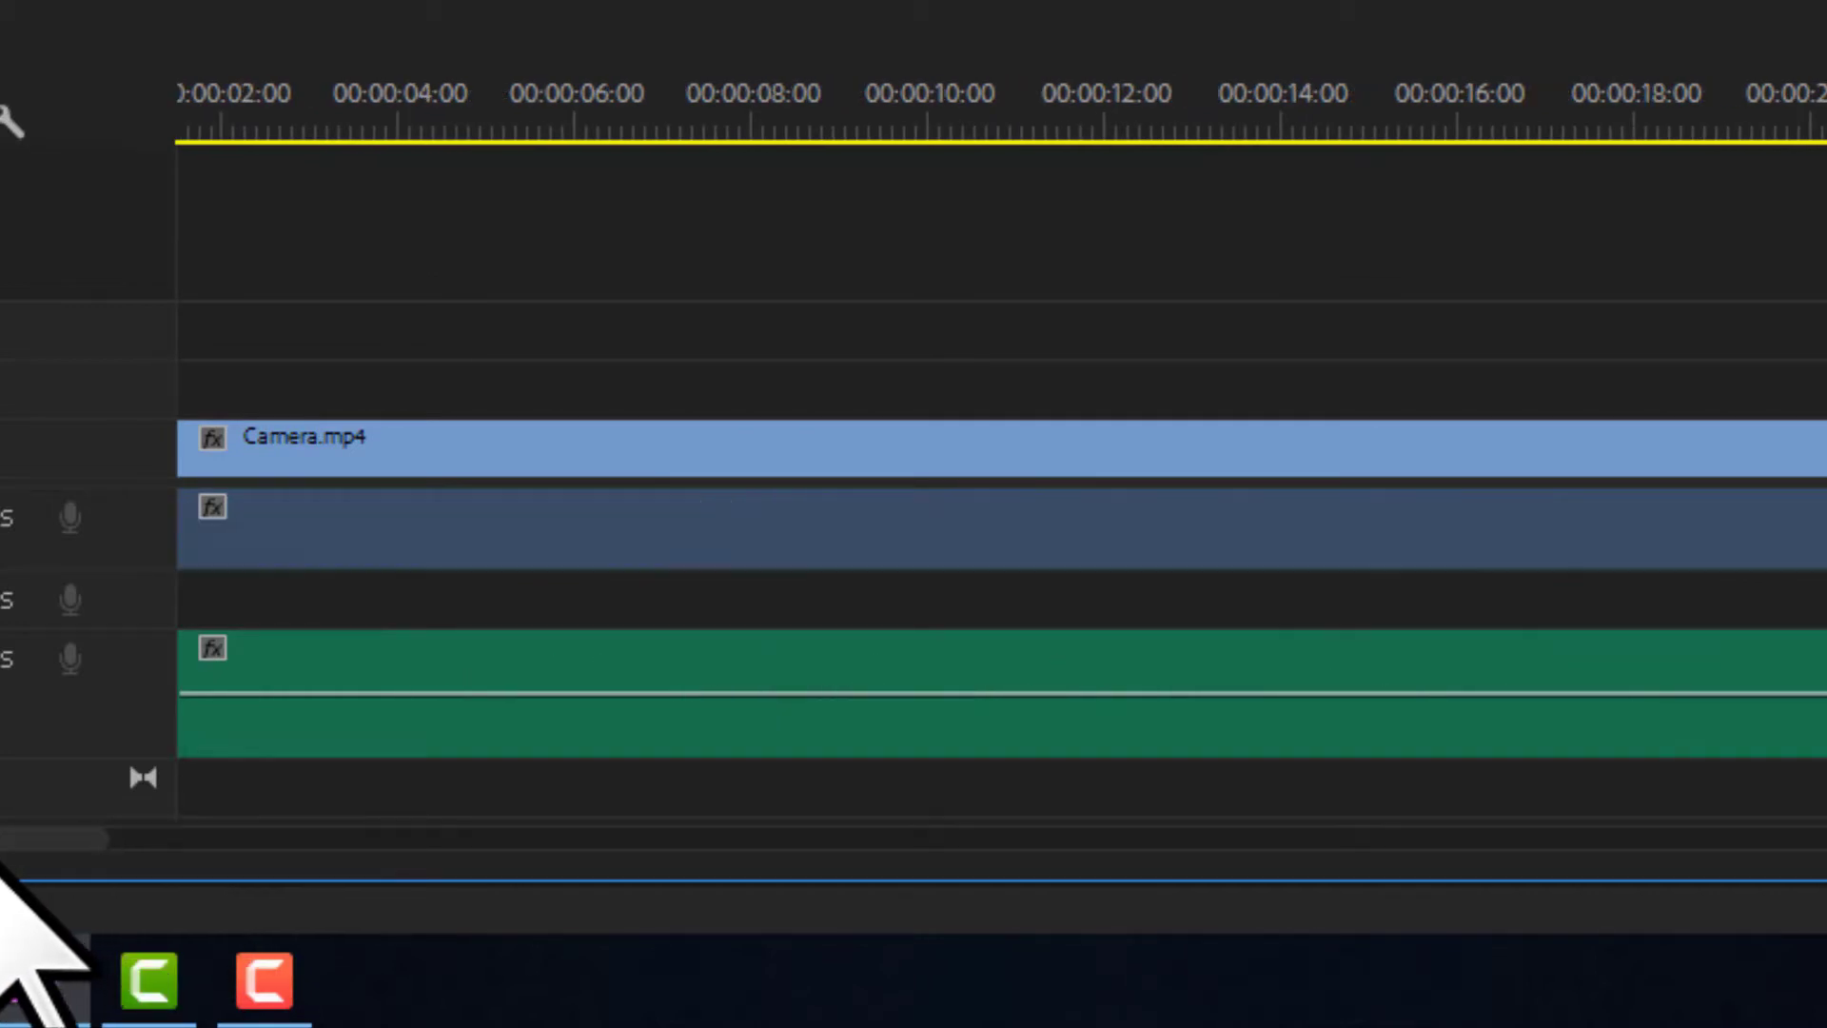
{"action": "left_click_drag", "start_coordinate": [416, 294], "coordinate": [1237, 436]}
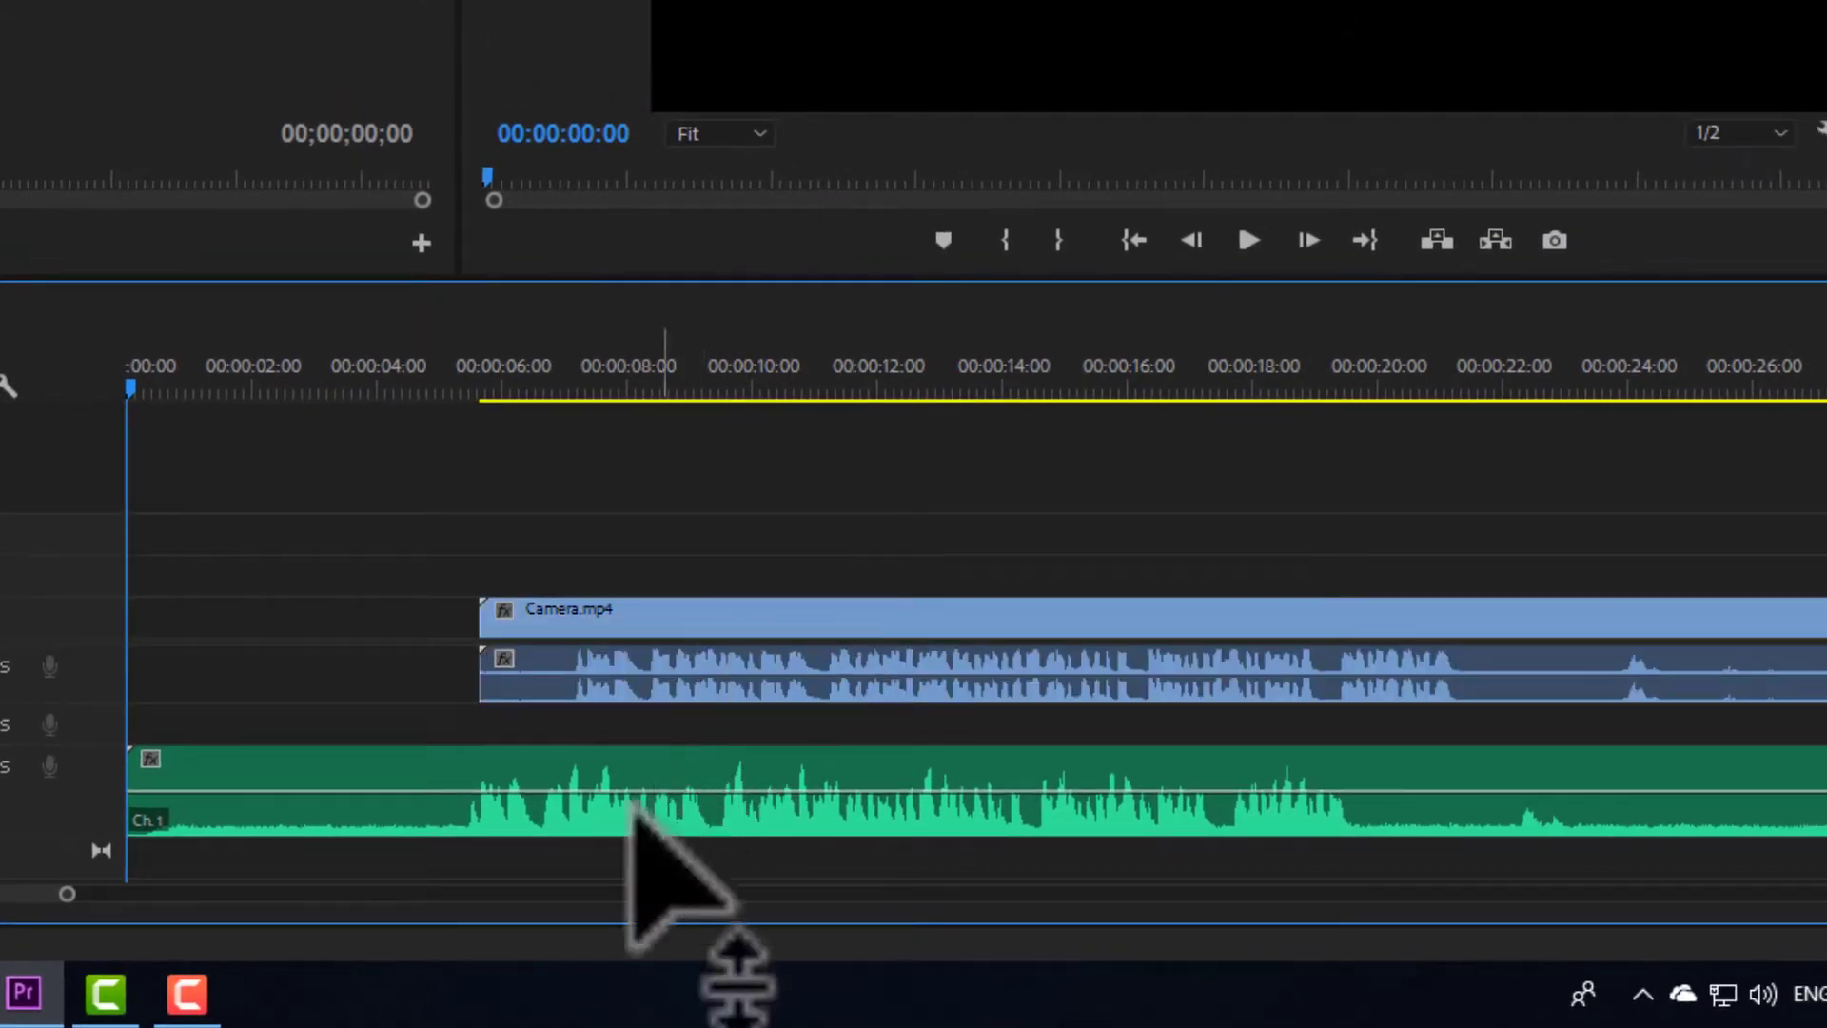
- Shift the mobile audio clip until its waveform peaks line up with the camera audio waveform, and check the alignment along the clips
{"action": "left_click_drag", "start_coordinate": [599, 819], "coordinate": [699, 820]}
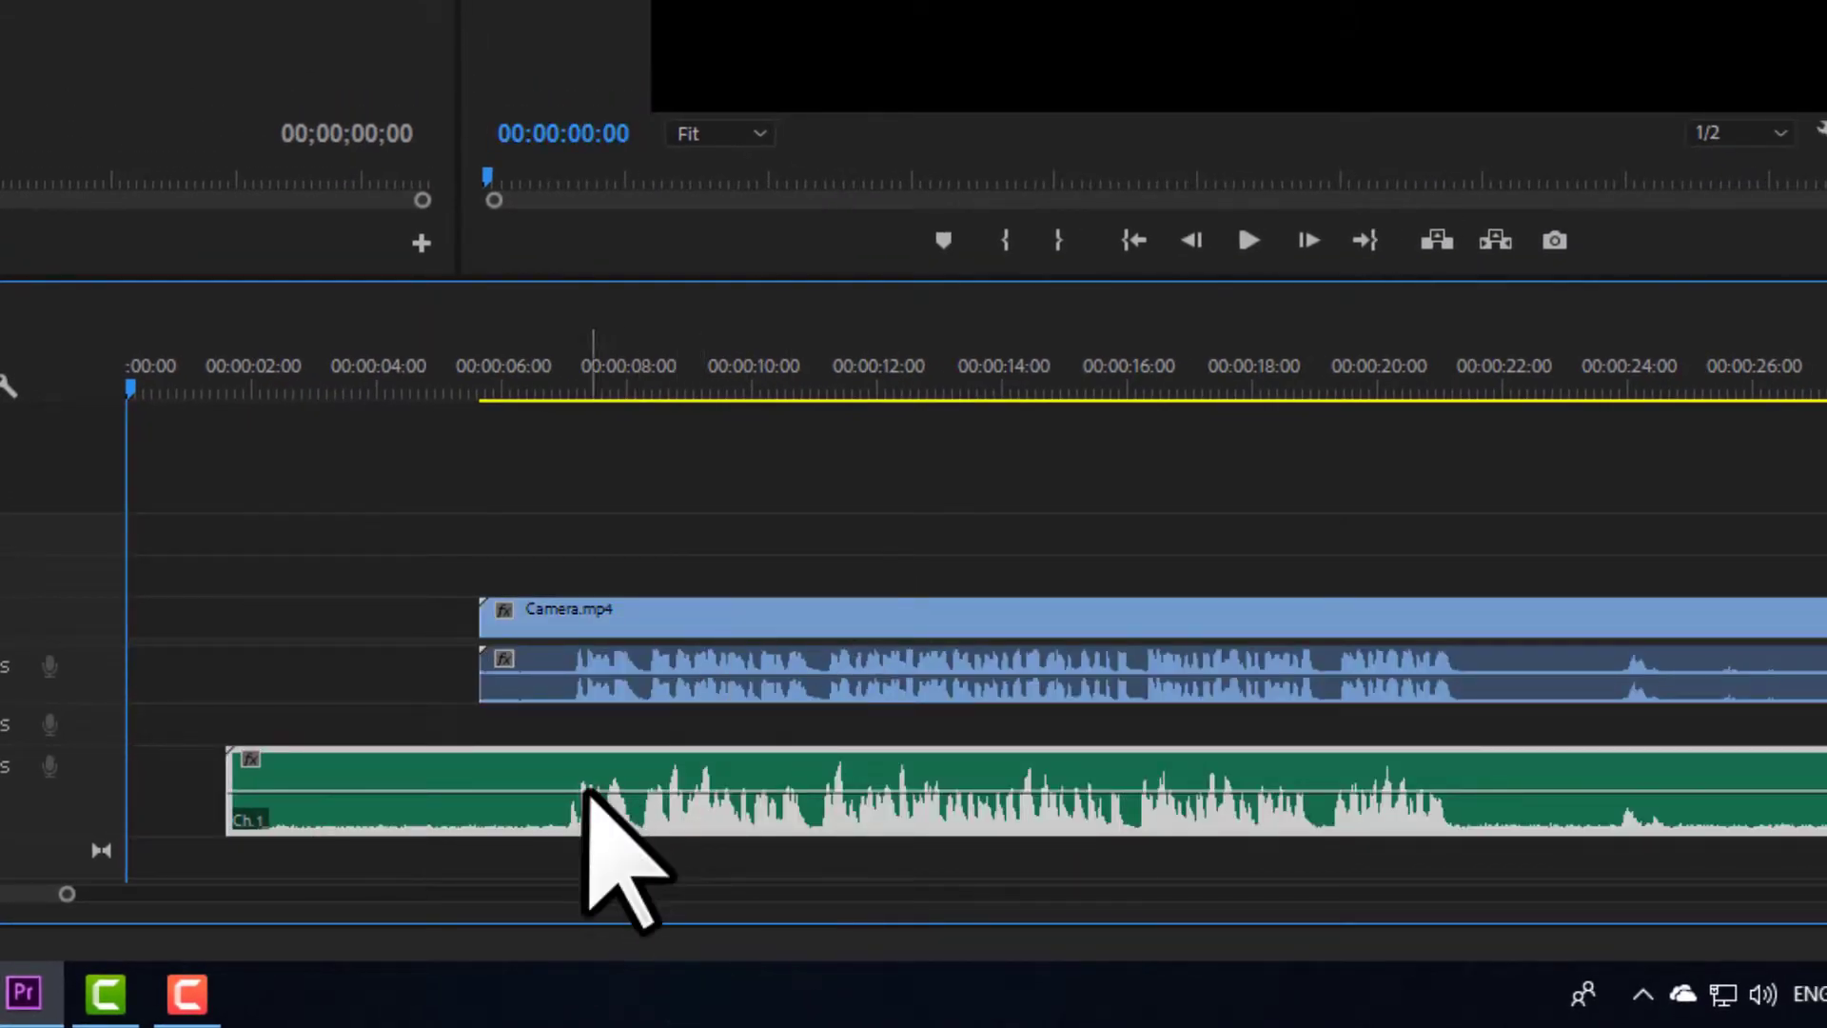
{"action": "scroll", "coordinate": [585, 790], "scroll_direction": "up", "scroll_amount": 5}
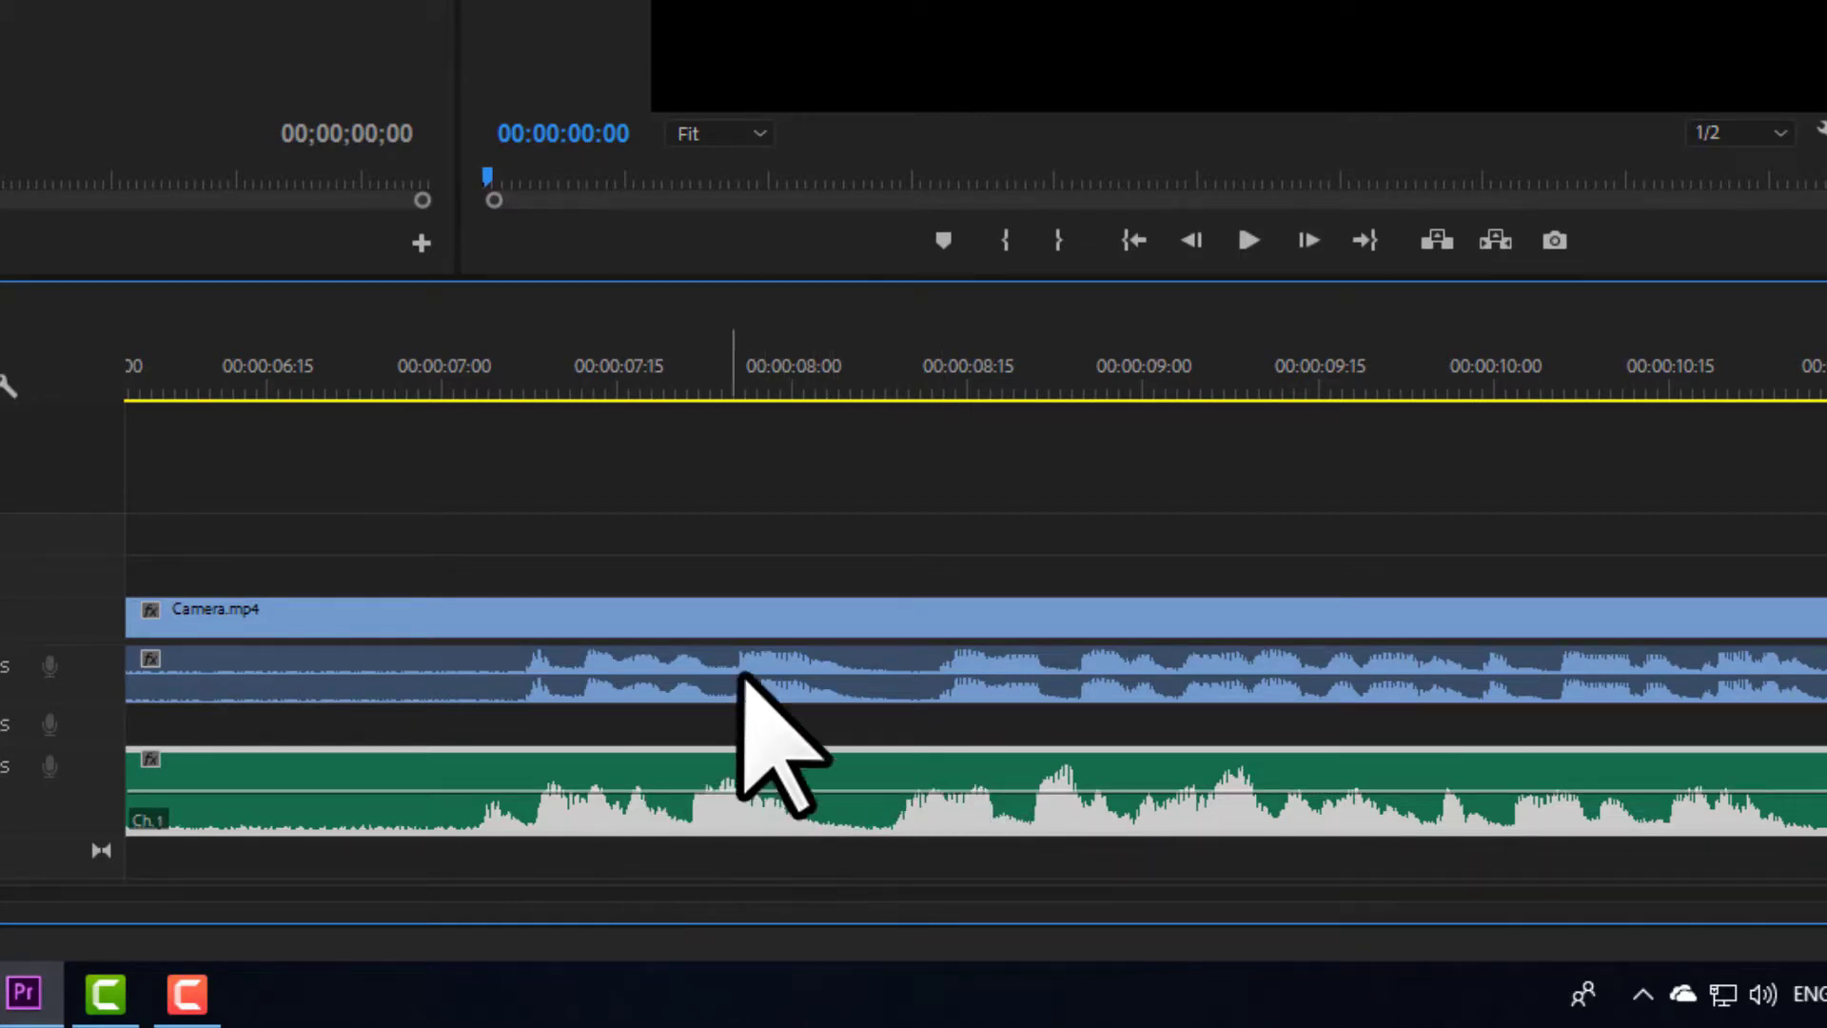
{"action": "mouse_move", "coordinate": [585, 818]}
{"action": "left_mouse_down"}
{"action": "mouse_move", "coordinate": [603, 815]}
{"action": "mouse_move", "coordinate": [591, 795]}
{"action": "mouse_move", "coordinate": [612, 803]}
{"action": "left_mouse_up"}
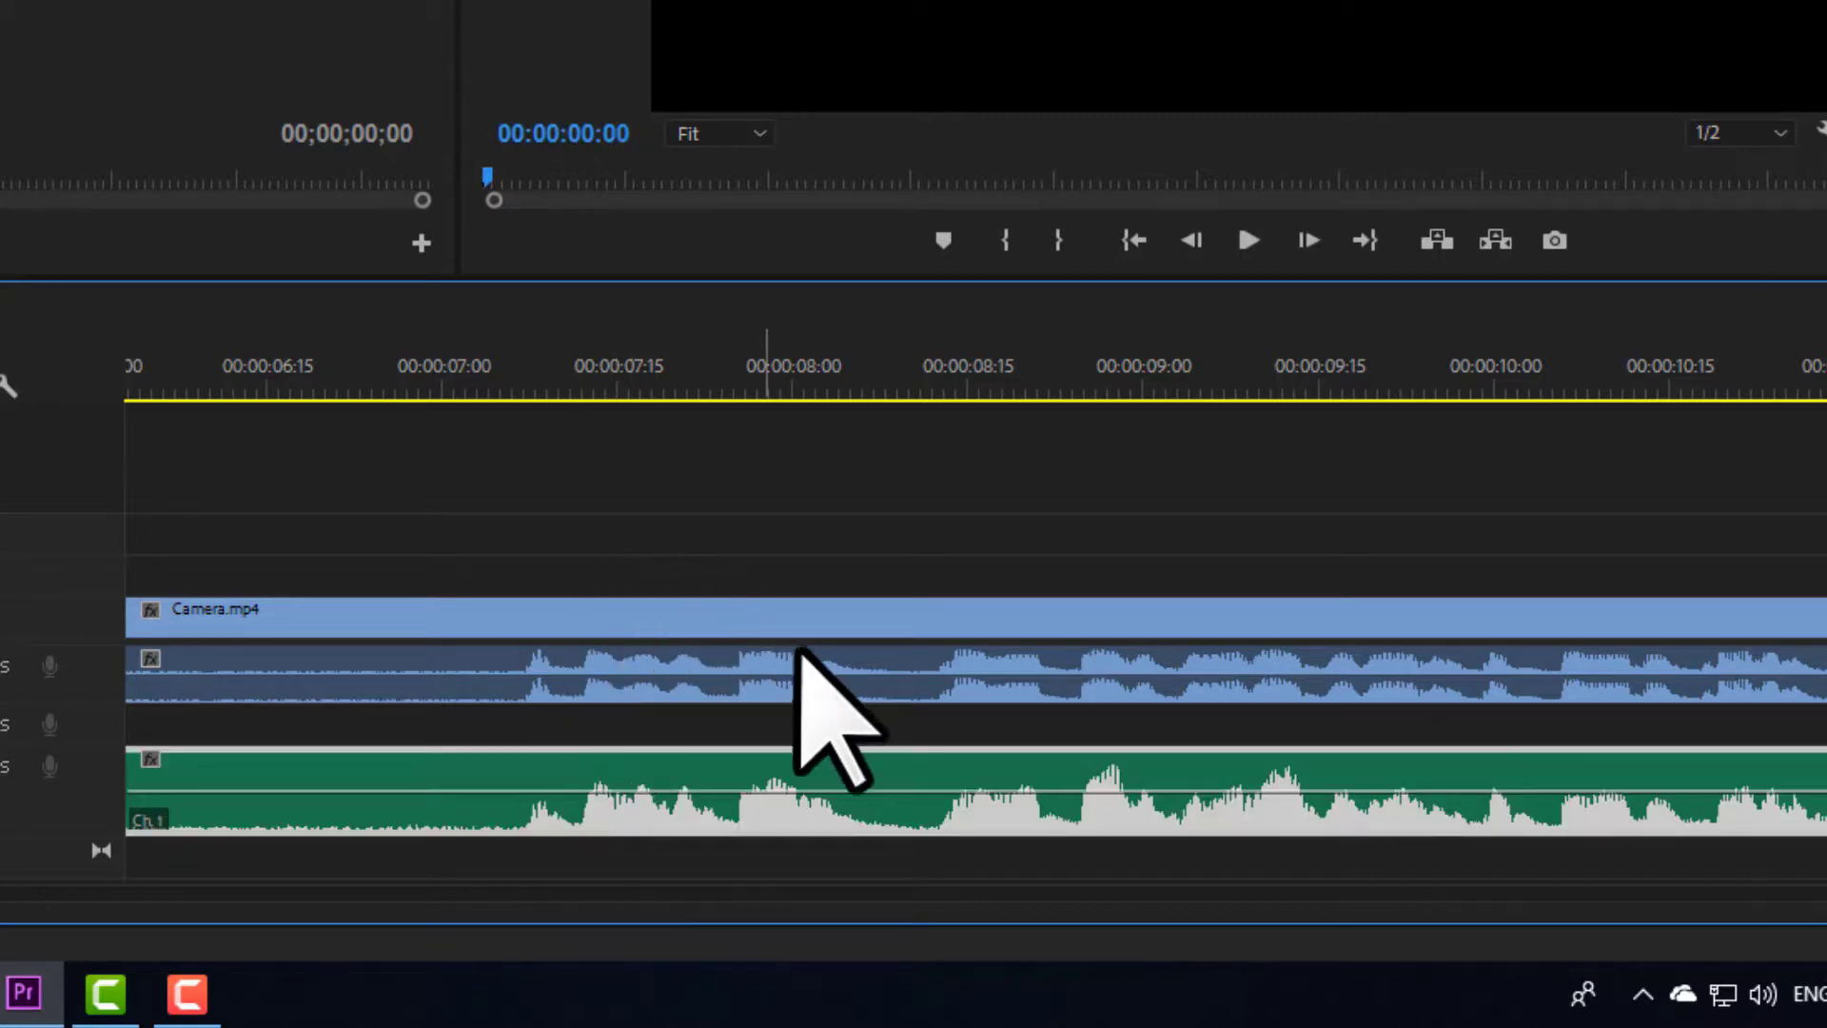
{"action": "scroll", "coordinate": [685, 836], "scroll_direction": "up", "scroll_amount": 3}
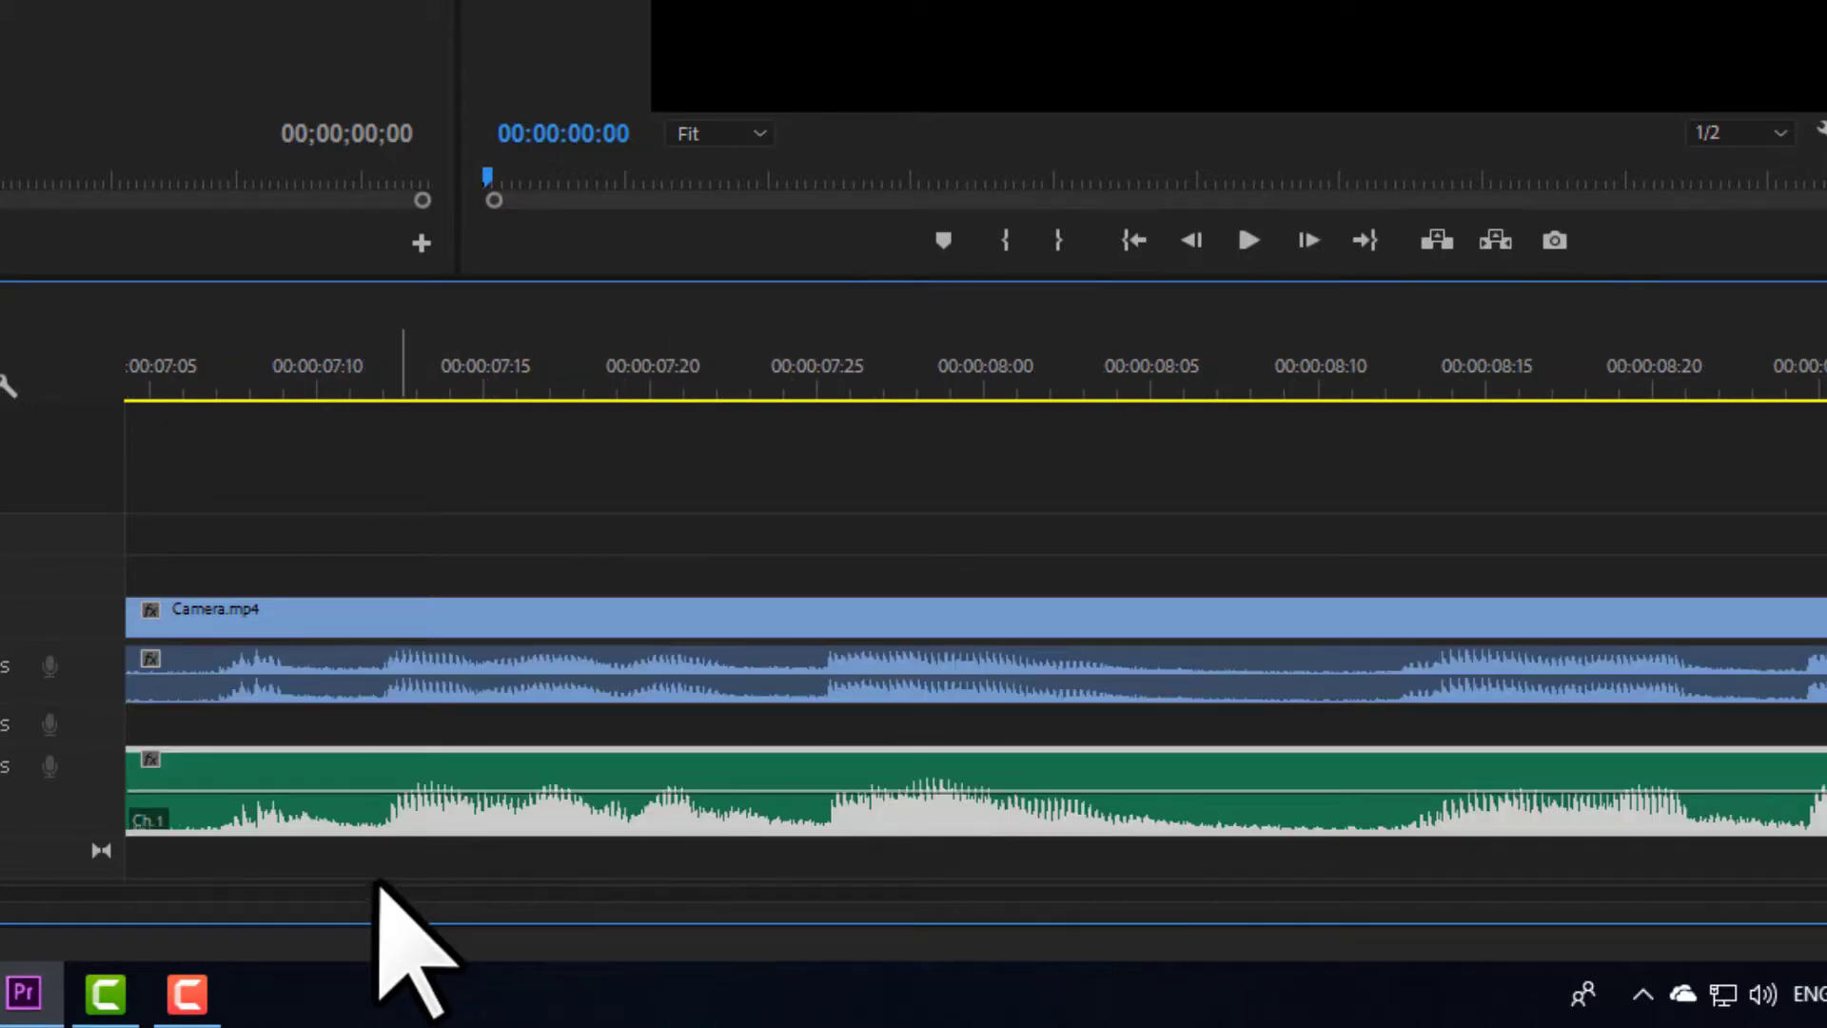
{"action": "scroll", "coordinate": [976, 619], "scroll_direction": "up", "scroll_amount": 8}
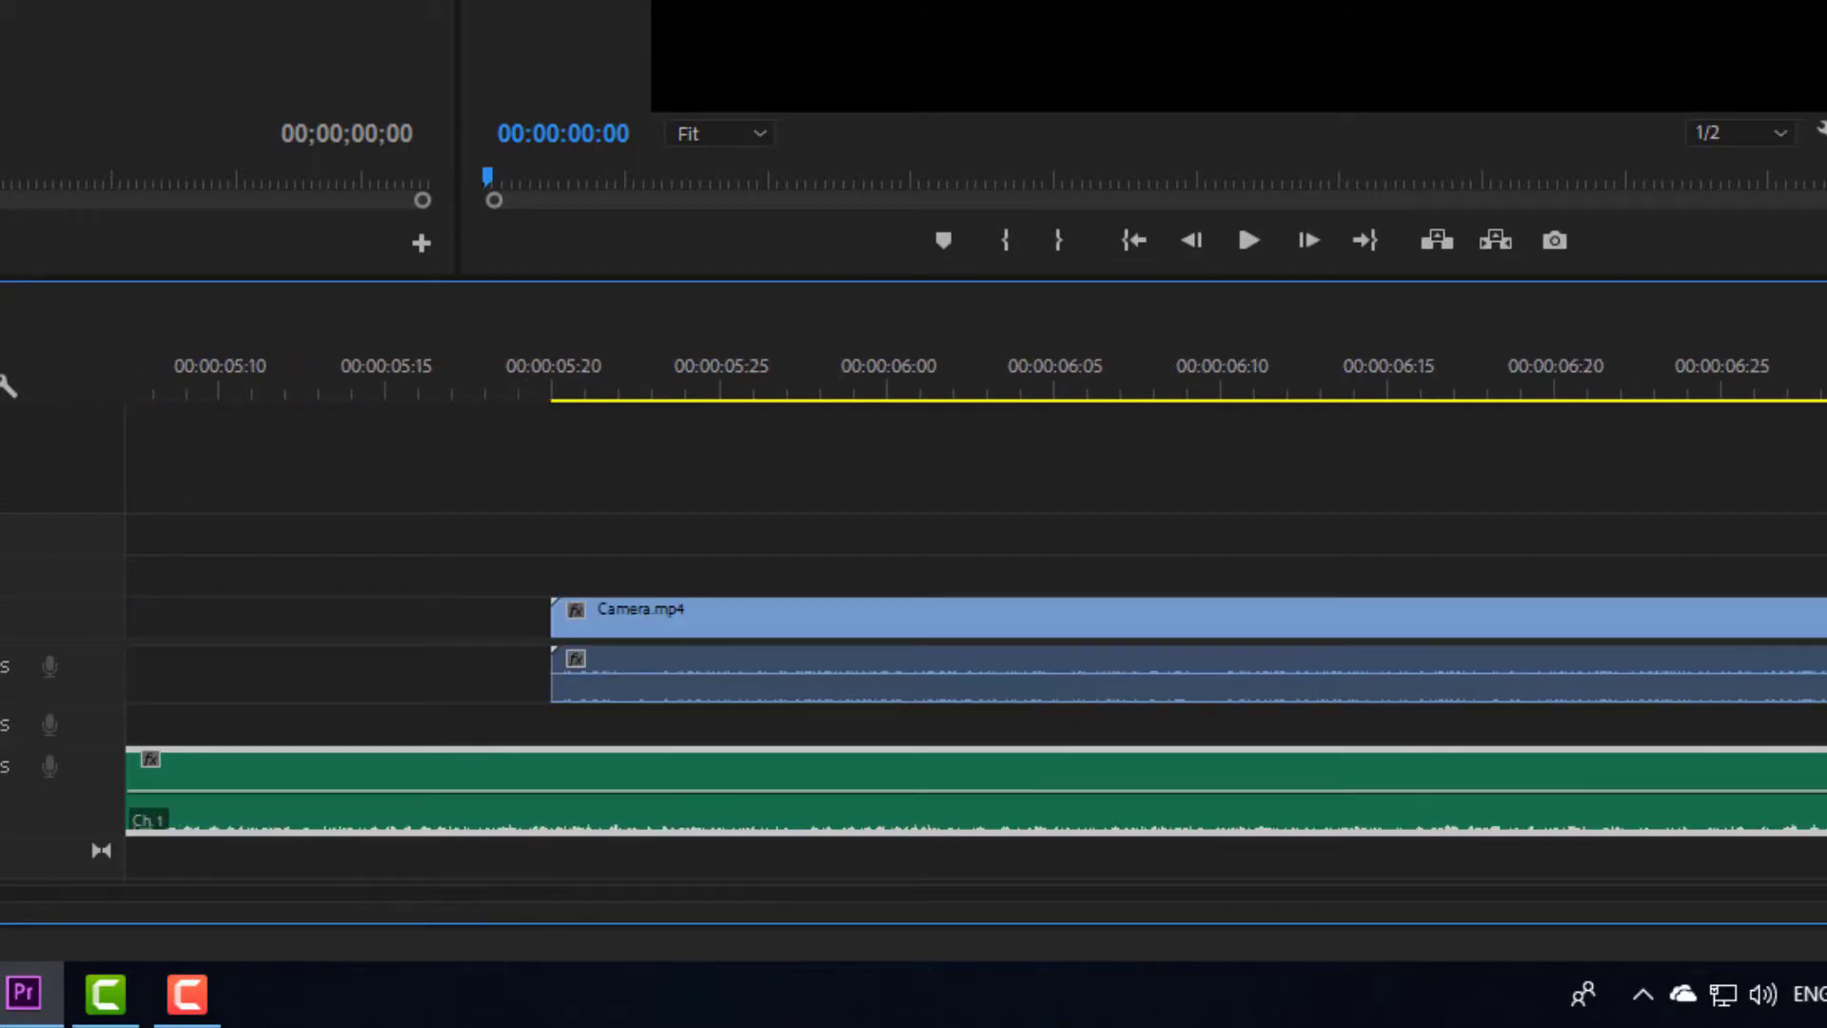
{"action": "scroll", "coordinate": [667, 761], "scroll_direction": "down", "scroll_amount": 2}
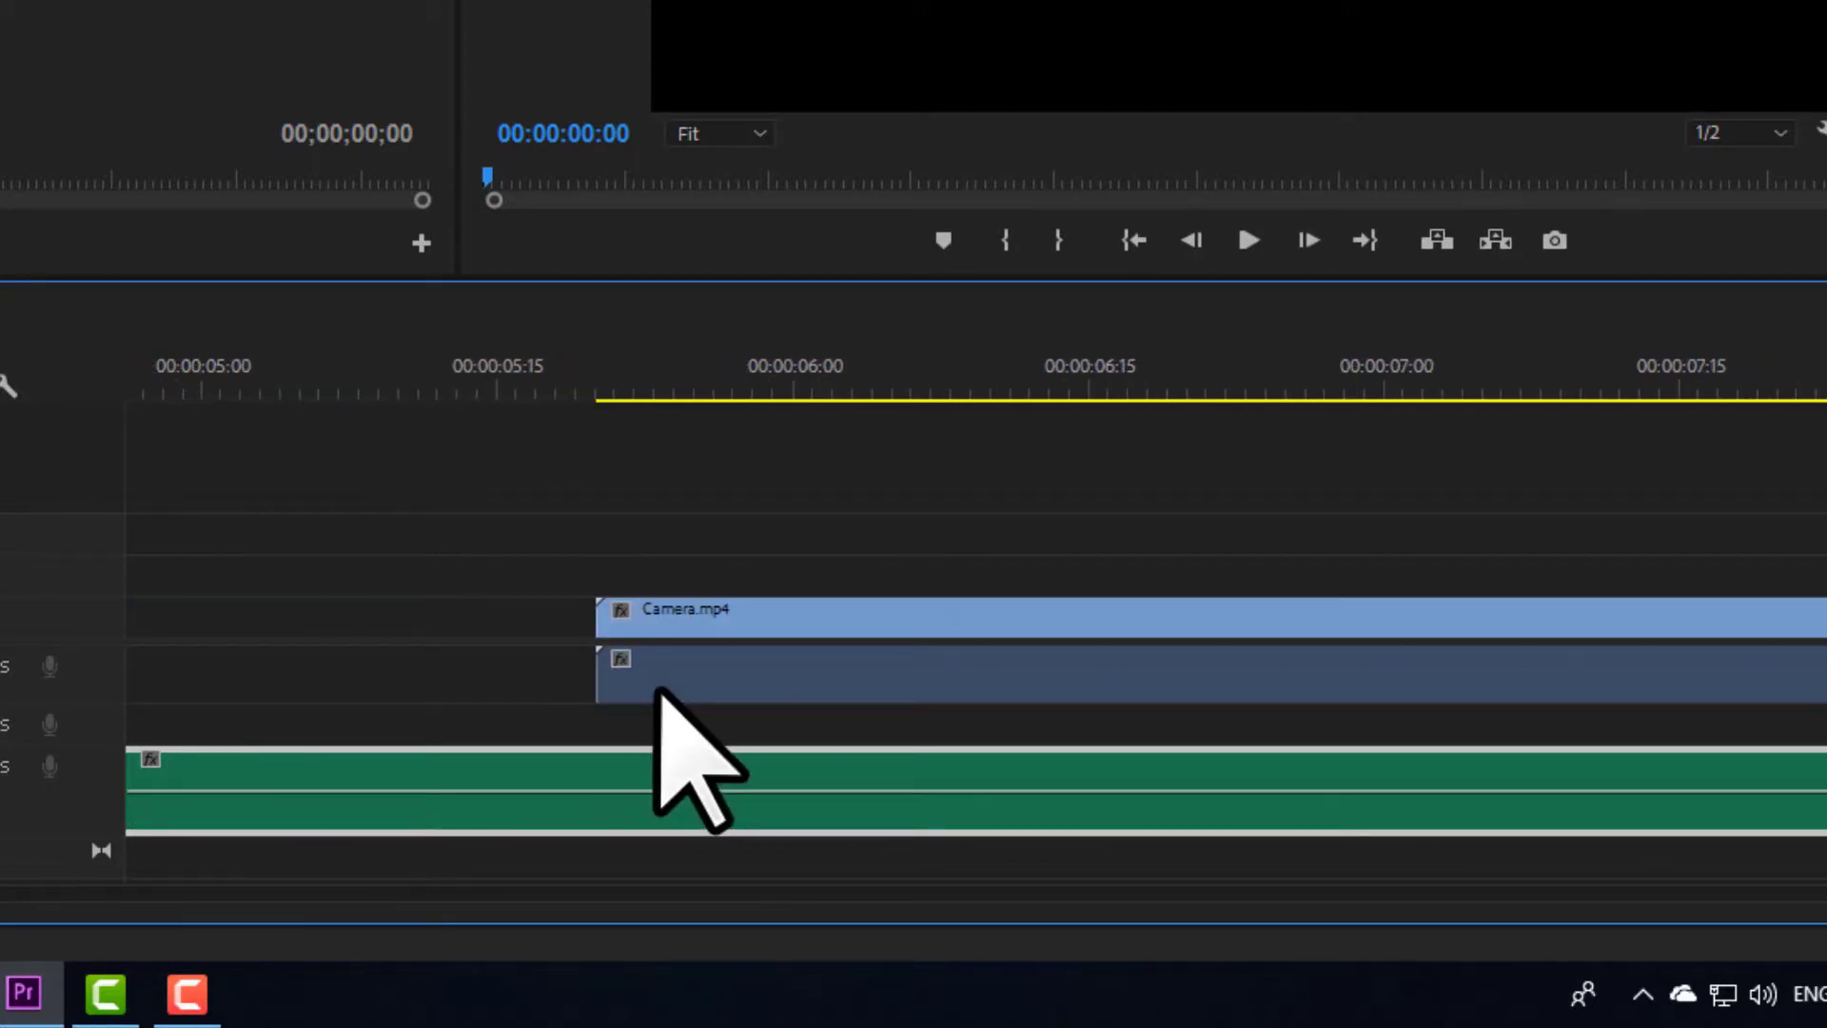
{"action": "scroll", "coordinate": [975, 619], "scroll_direction": "down", "scroll_amount": 16}
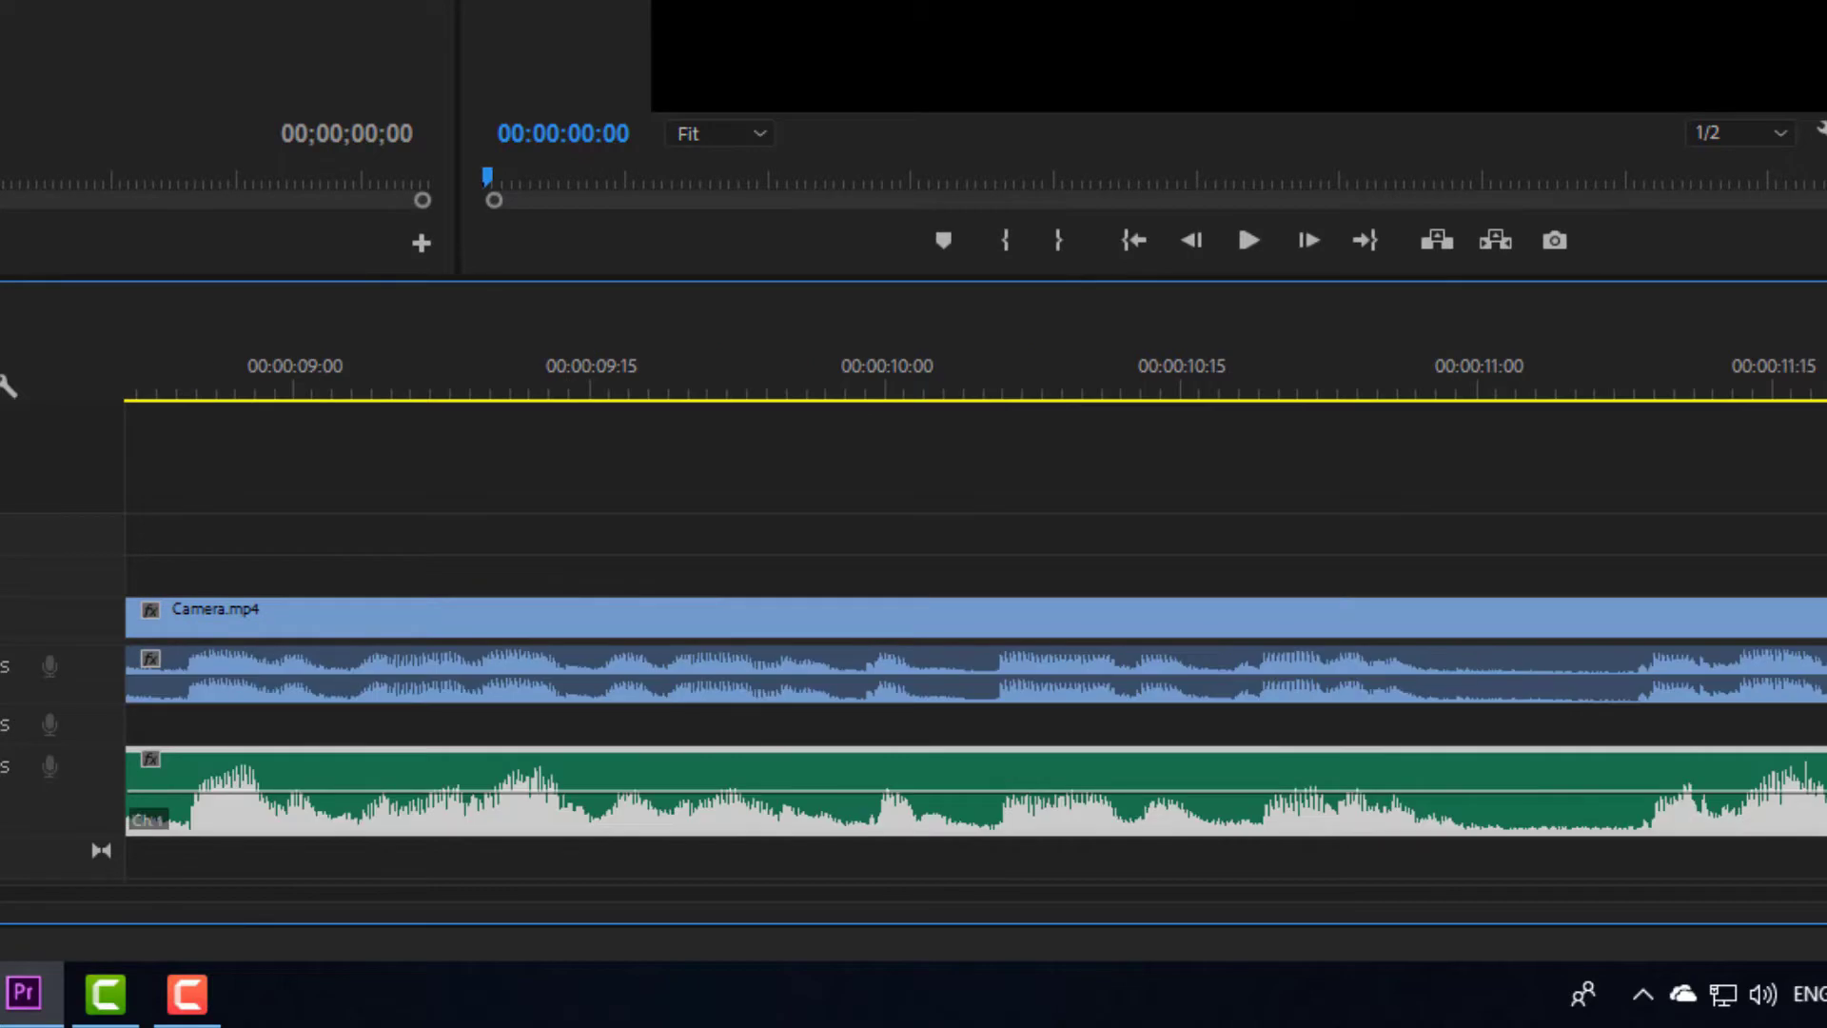
{"action": "scroll", "coordinate": [976, 618], "scroll_direction": "up", "scroll_amount": 14}
{"action": "scroll", "coordinate": [975, 619], "scroll_direction": "down", "scroll_amount": 7}
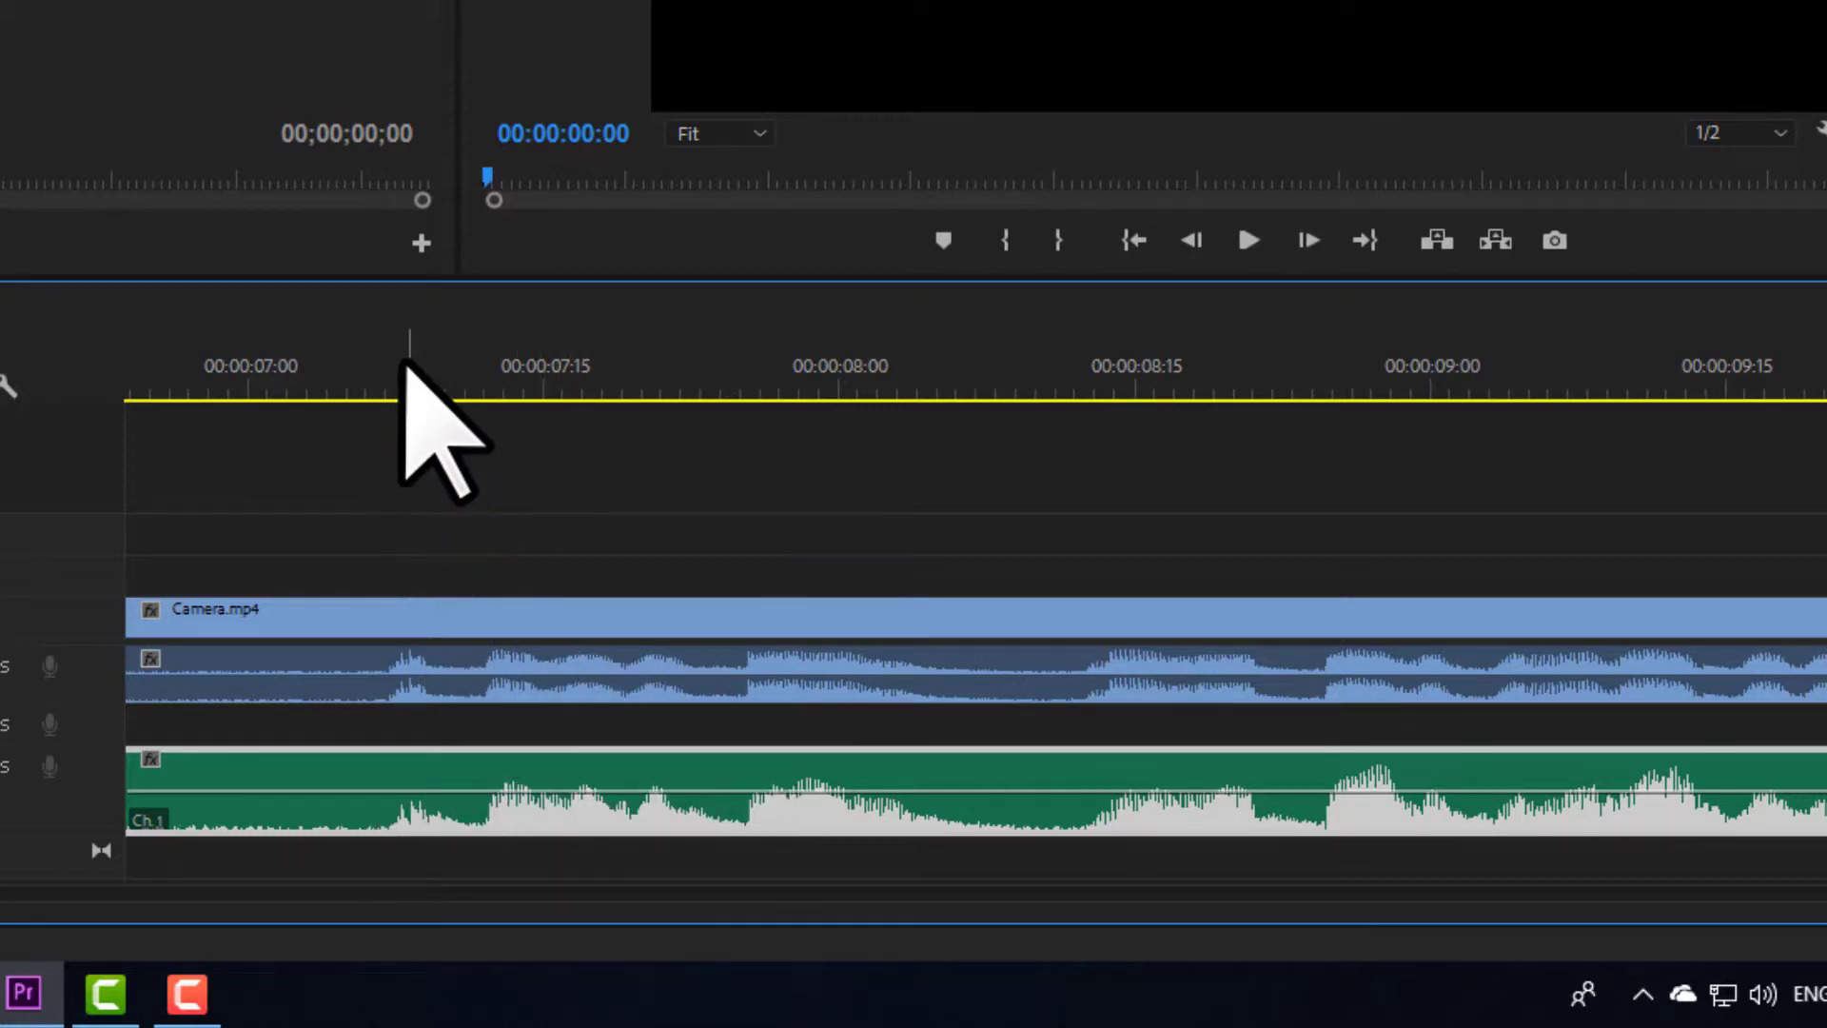
- Play the sequence from 00:00:07:06 to check the sync, and compare the camera and mobile audio waveforms around that point
{"action": "left_click_drag", "start_coordinate": [401, 363], "coordinate": [363, 363]}
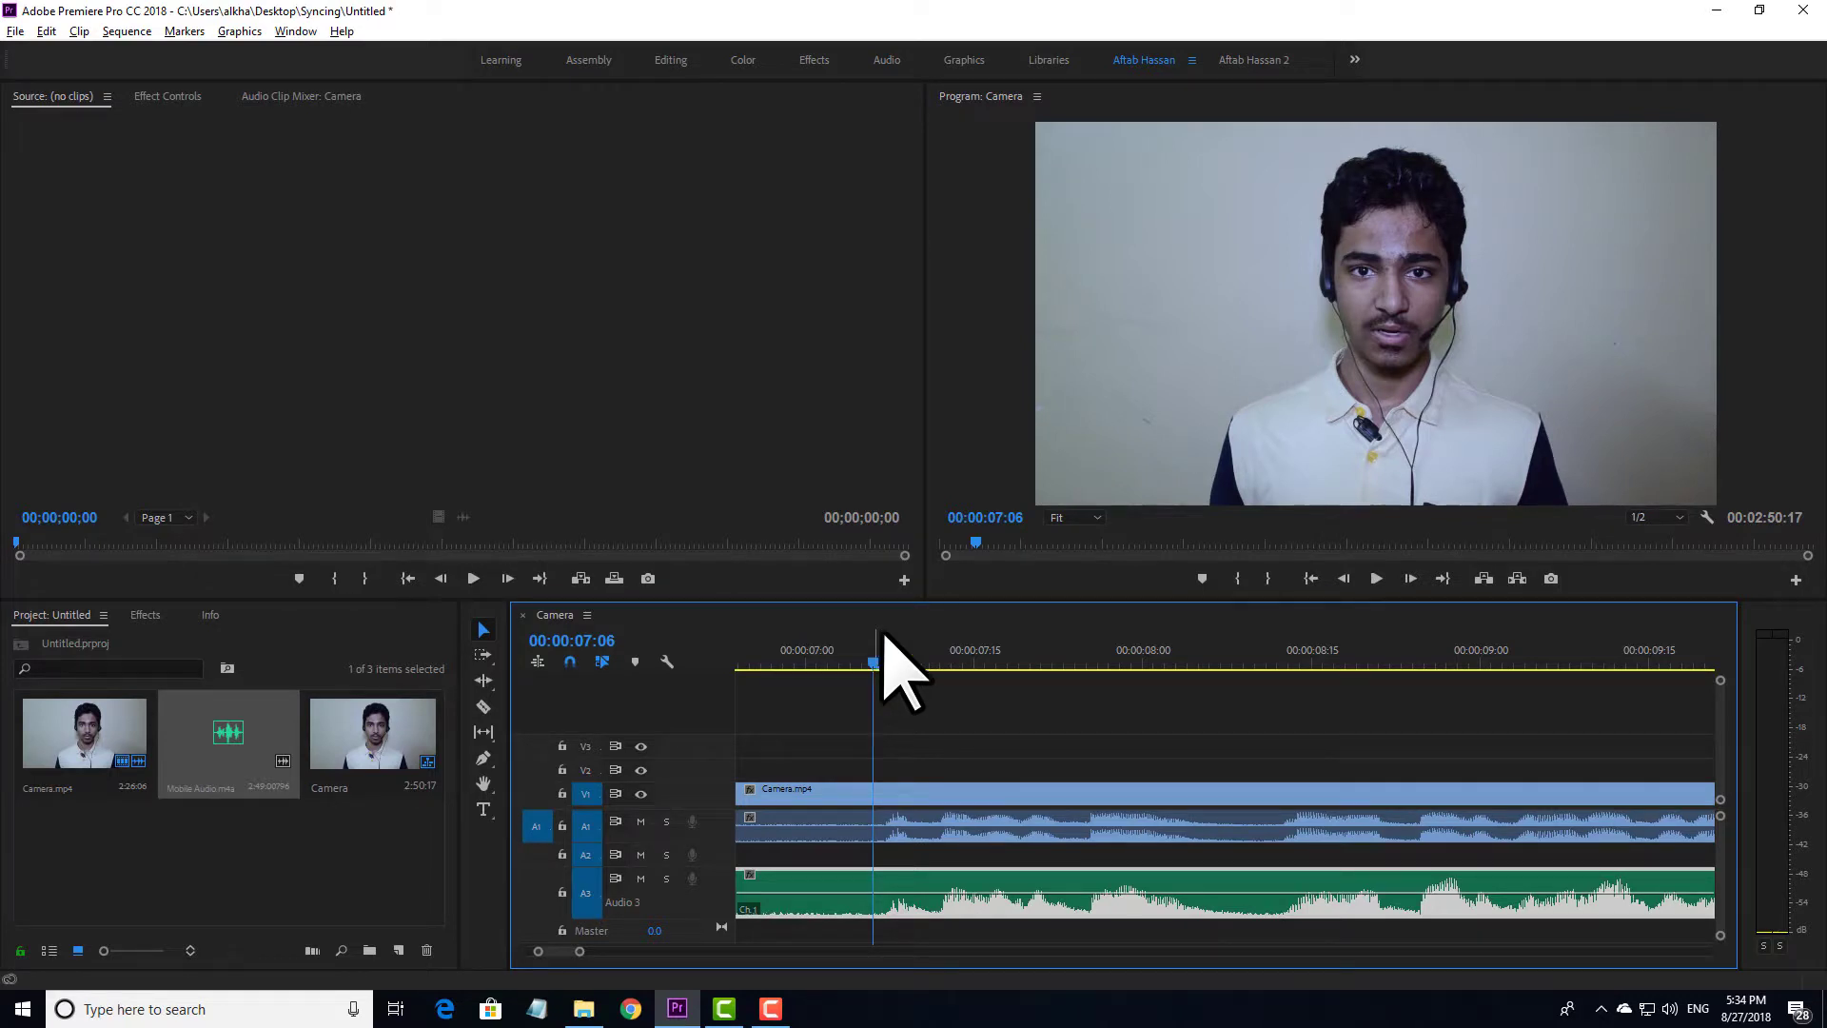
{"action": "key", "text": "equal"}
{"action": "key", "text": "equal"}
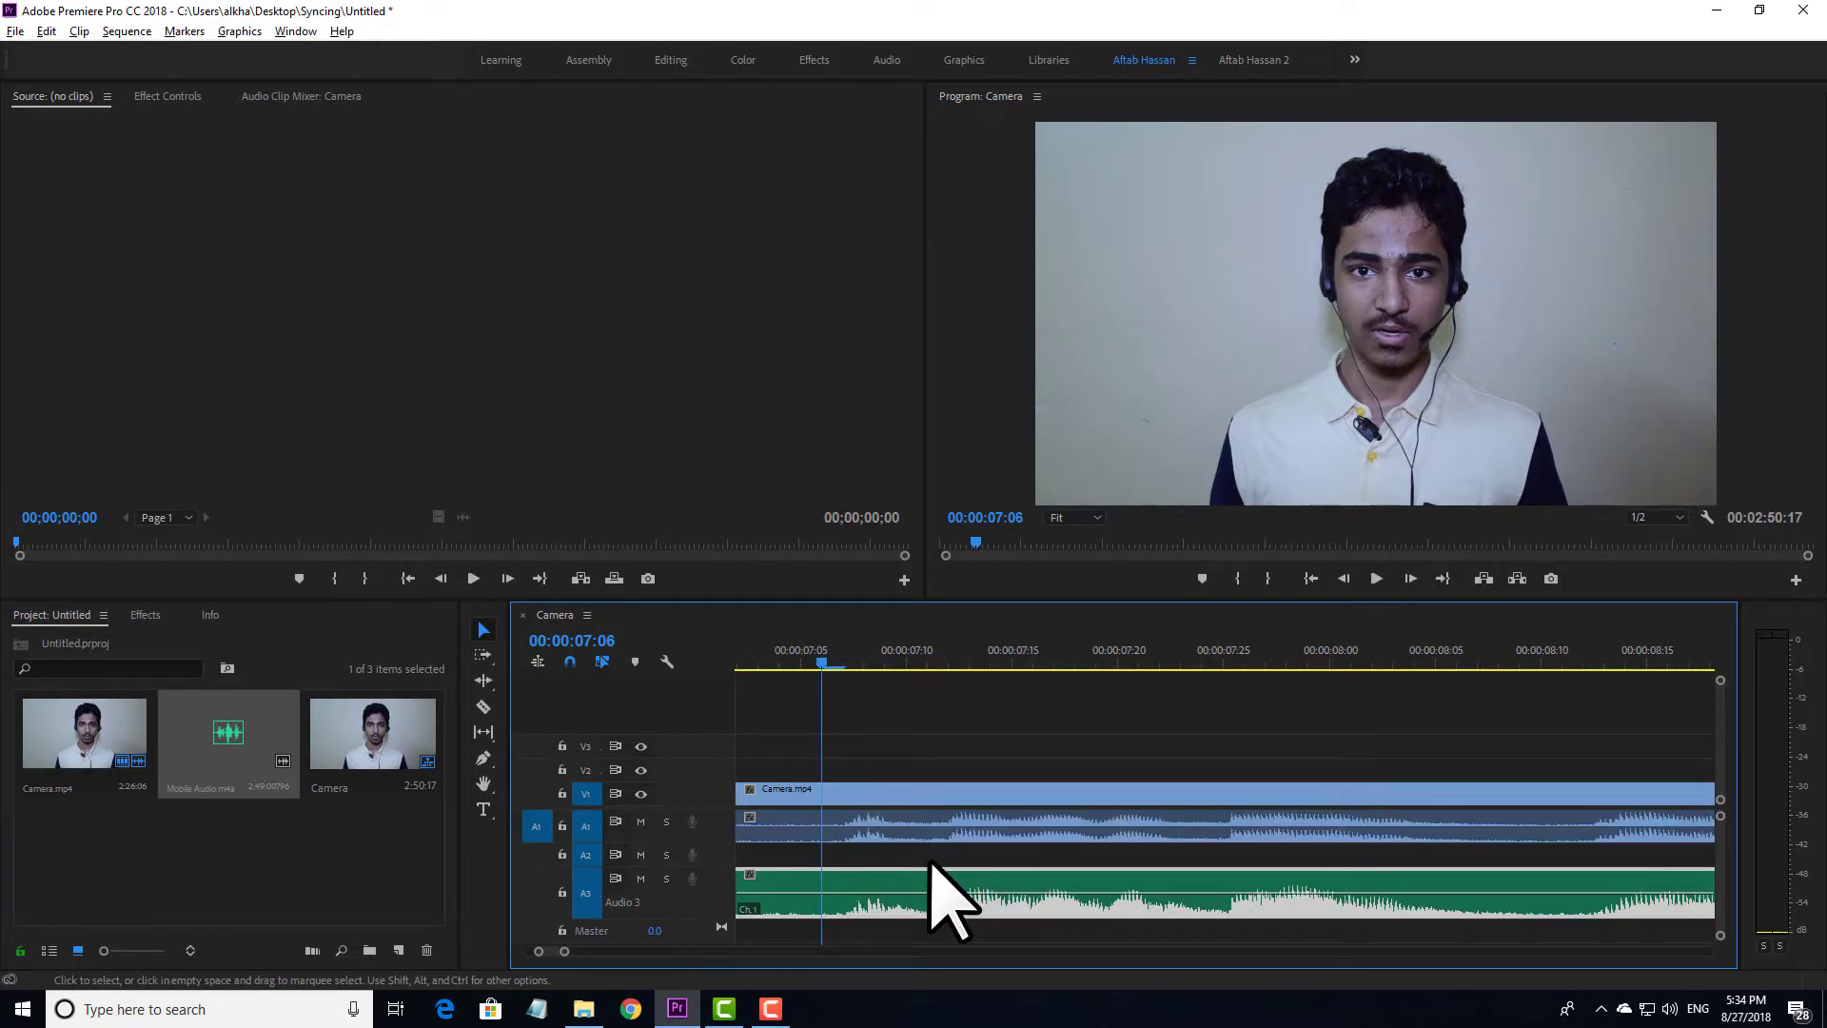
{"action": "scroll", "coordinate": [947, 900], "scroll_direction": "up", "scroll_amount": 1}
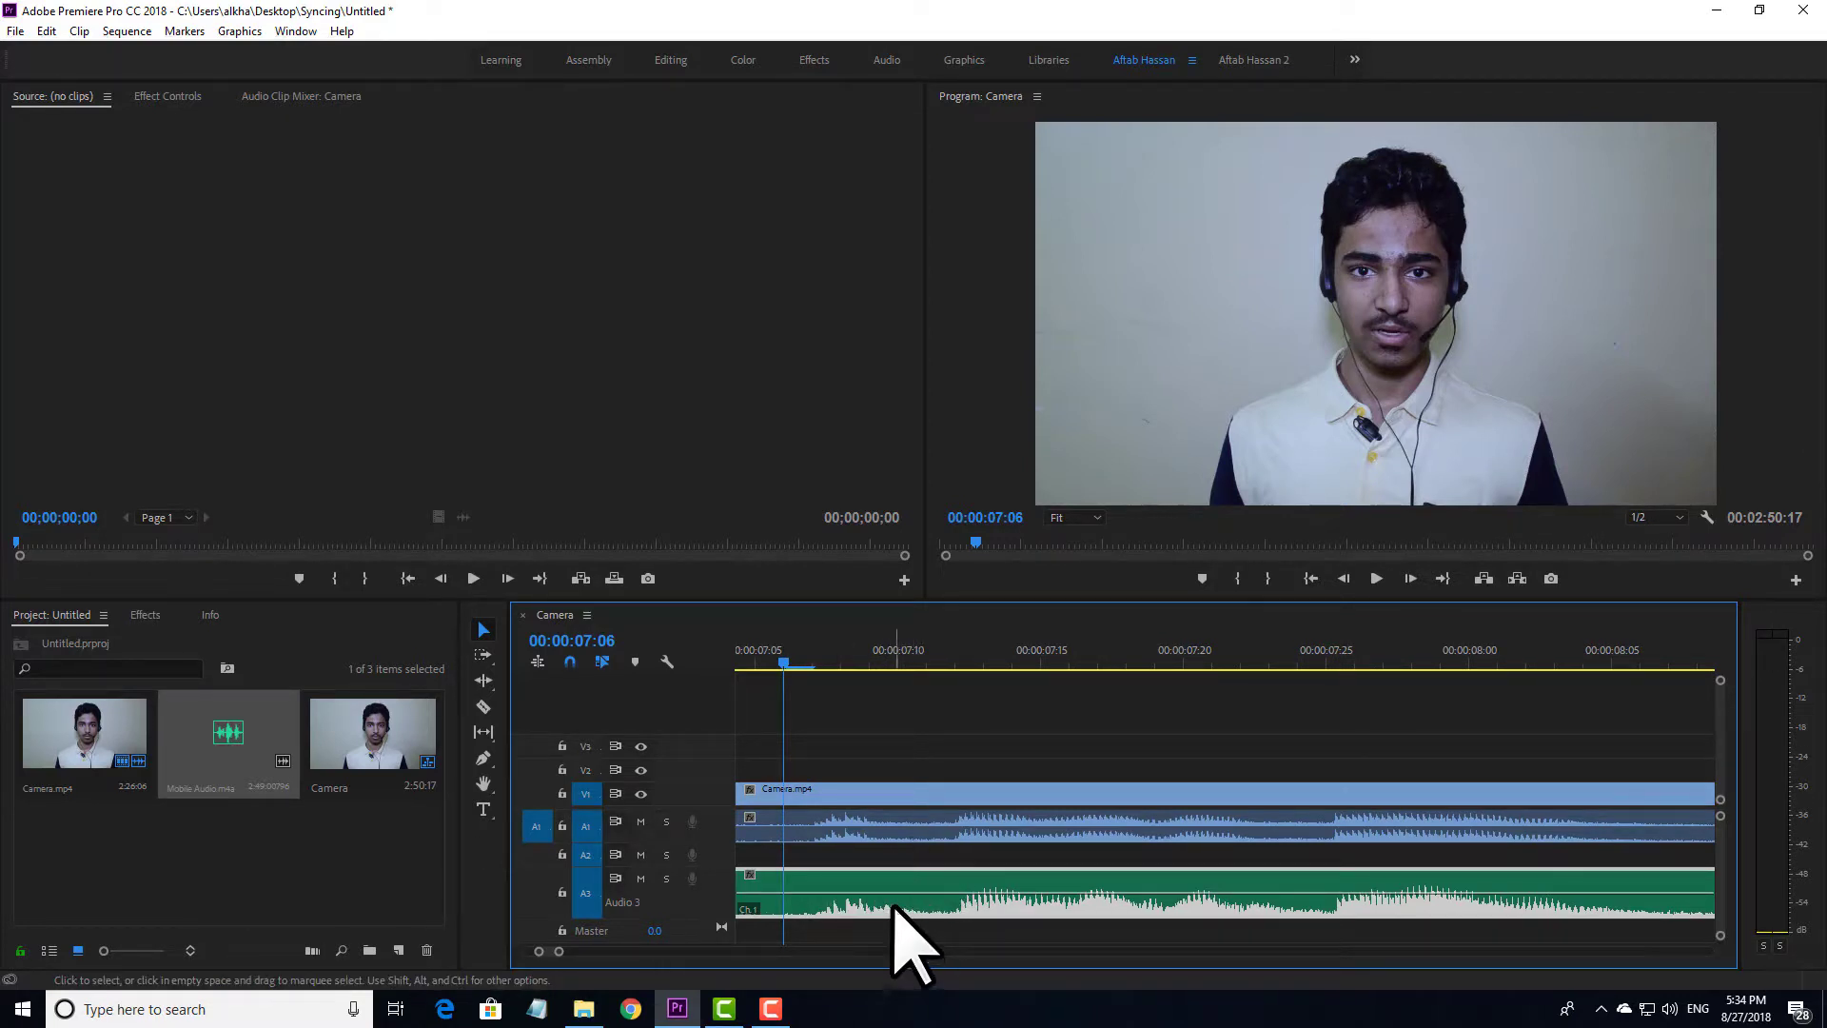
{"action": "key", "text": "space"}
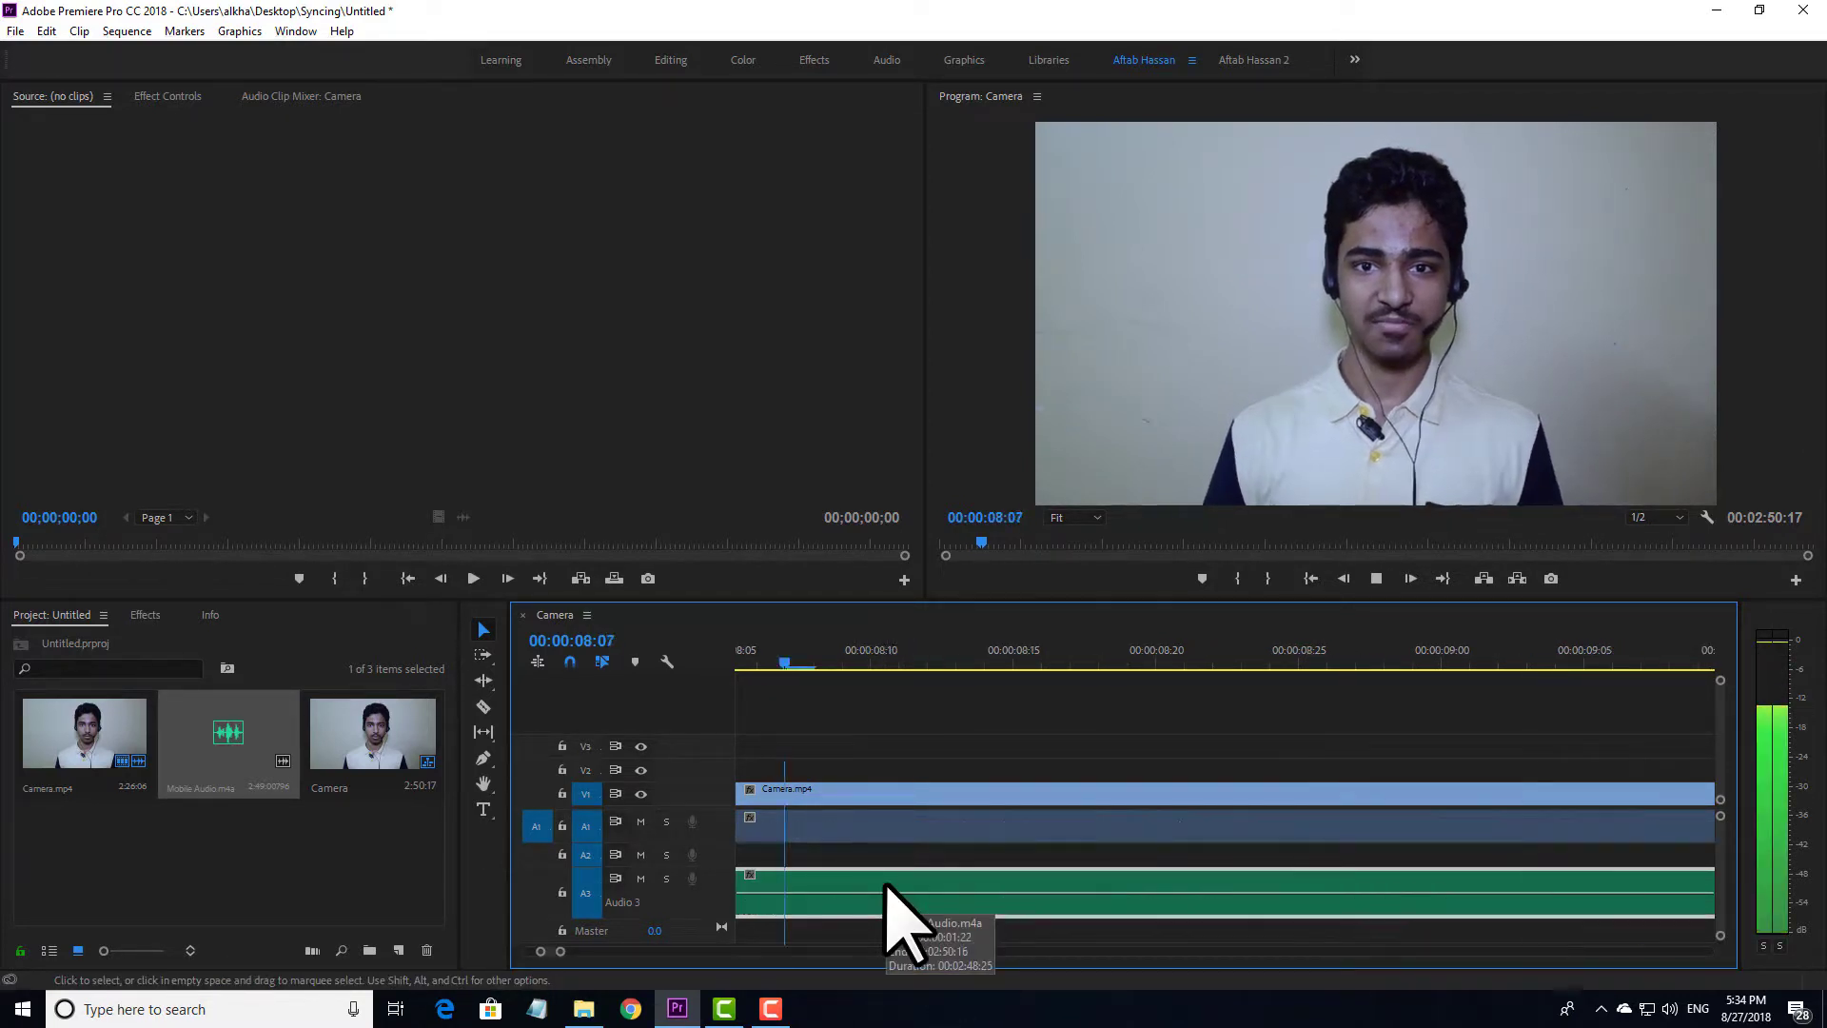
{"action": "left_click_drag", "start_coordinate": [550, 951], "coordinate": [541, 952]}
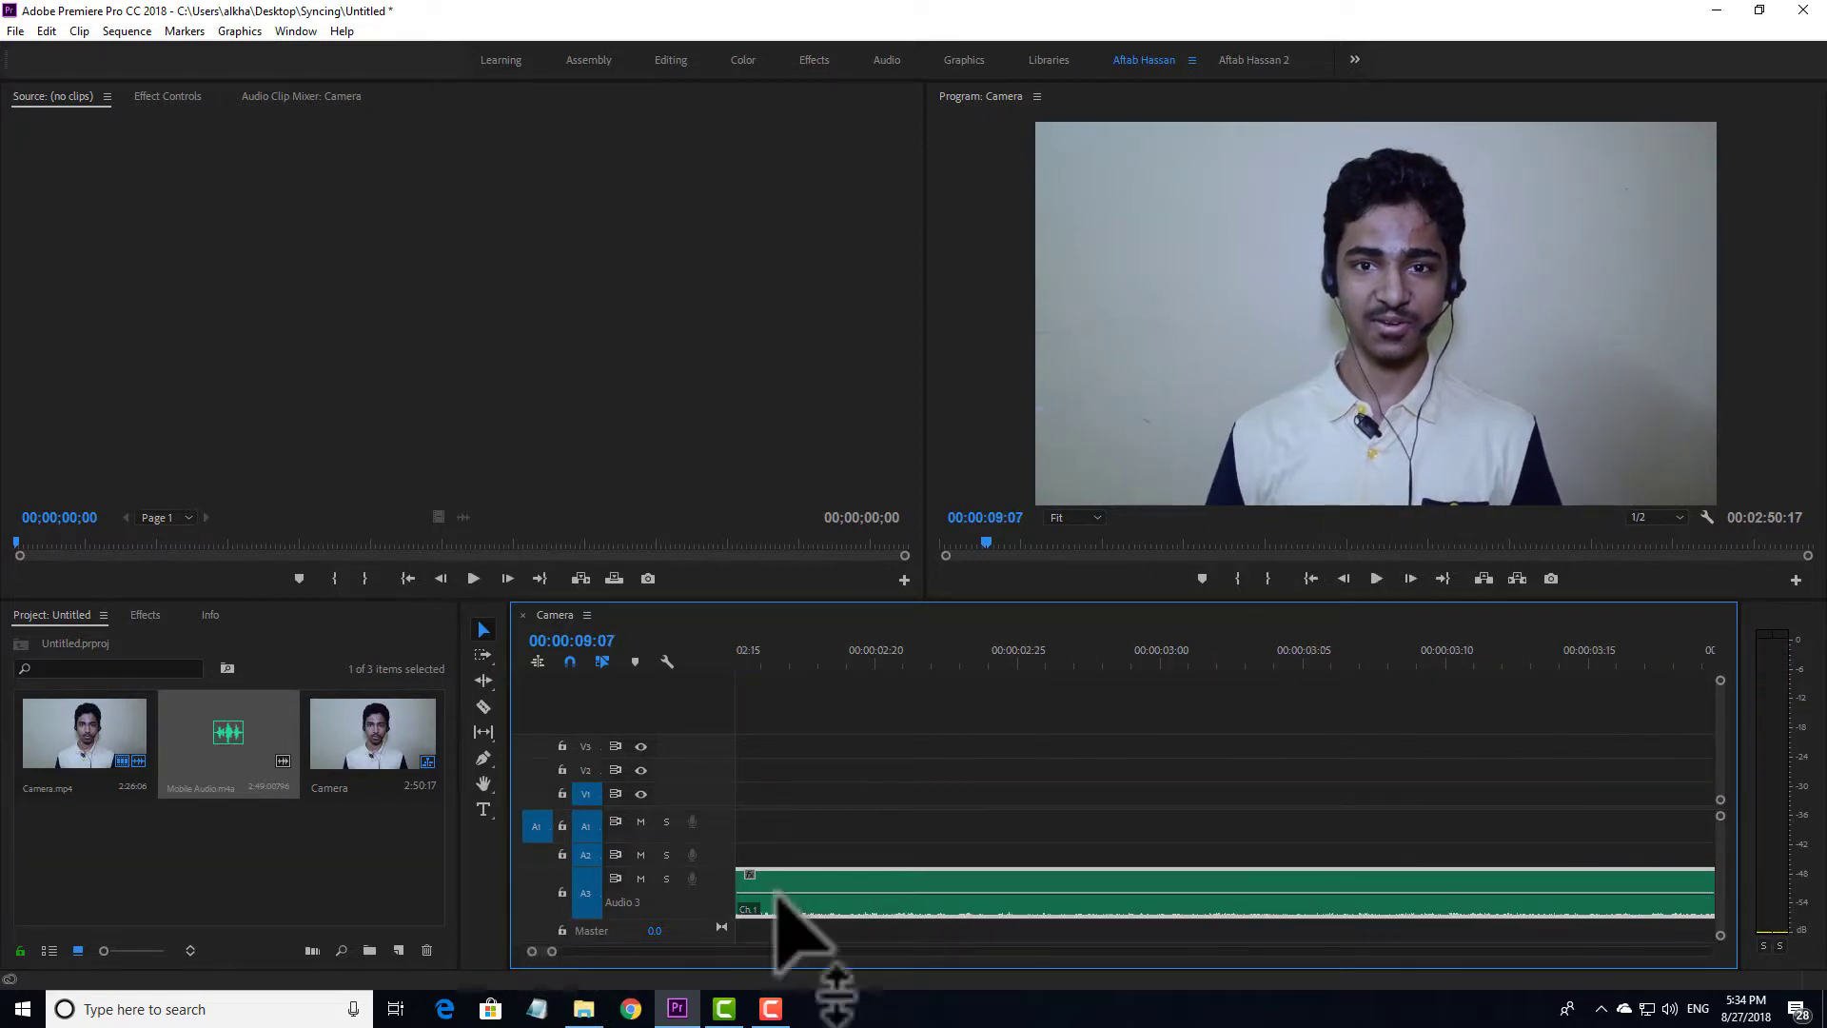
{"action": "key", "text": "minus"}
{"action": "key", "text": "minus"}
{"action": "key", "text": "minus"}
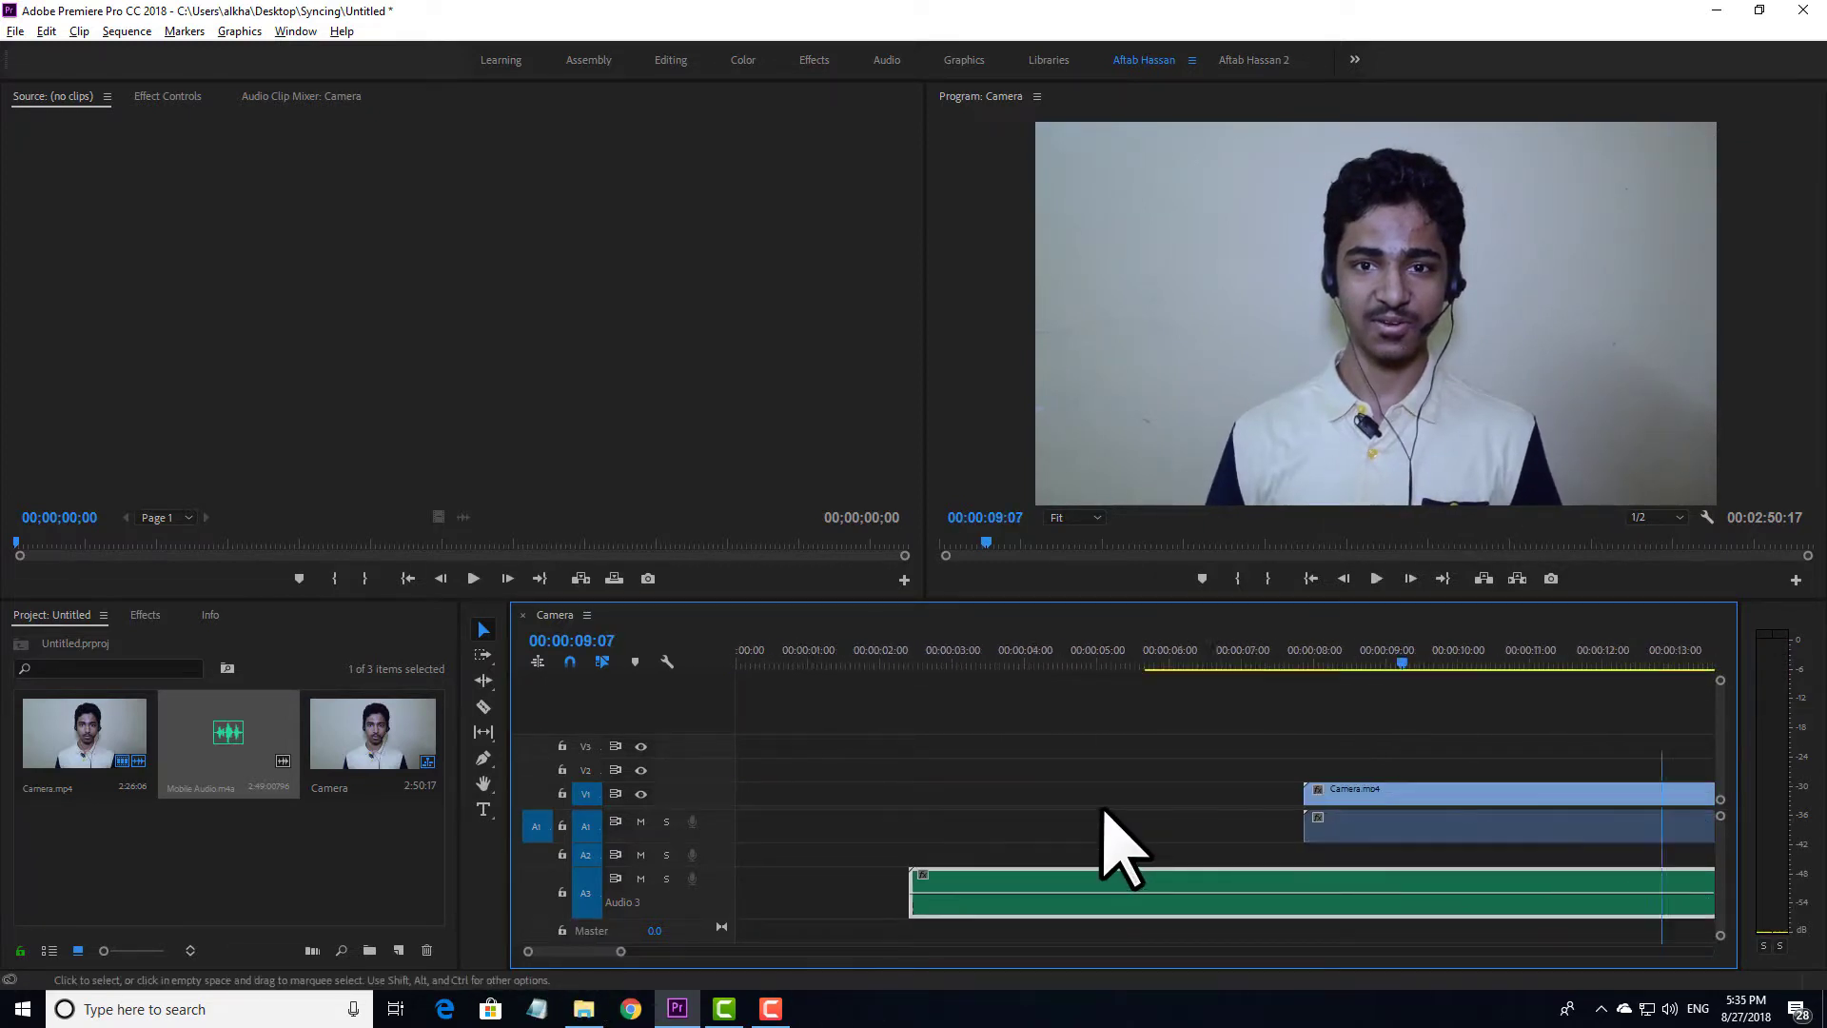
{"action": "scroll", "coordinate": [1178, 835], "scroll_direction": "up", "scroll_amount": 3}
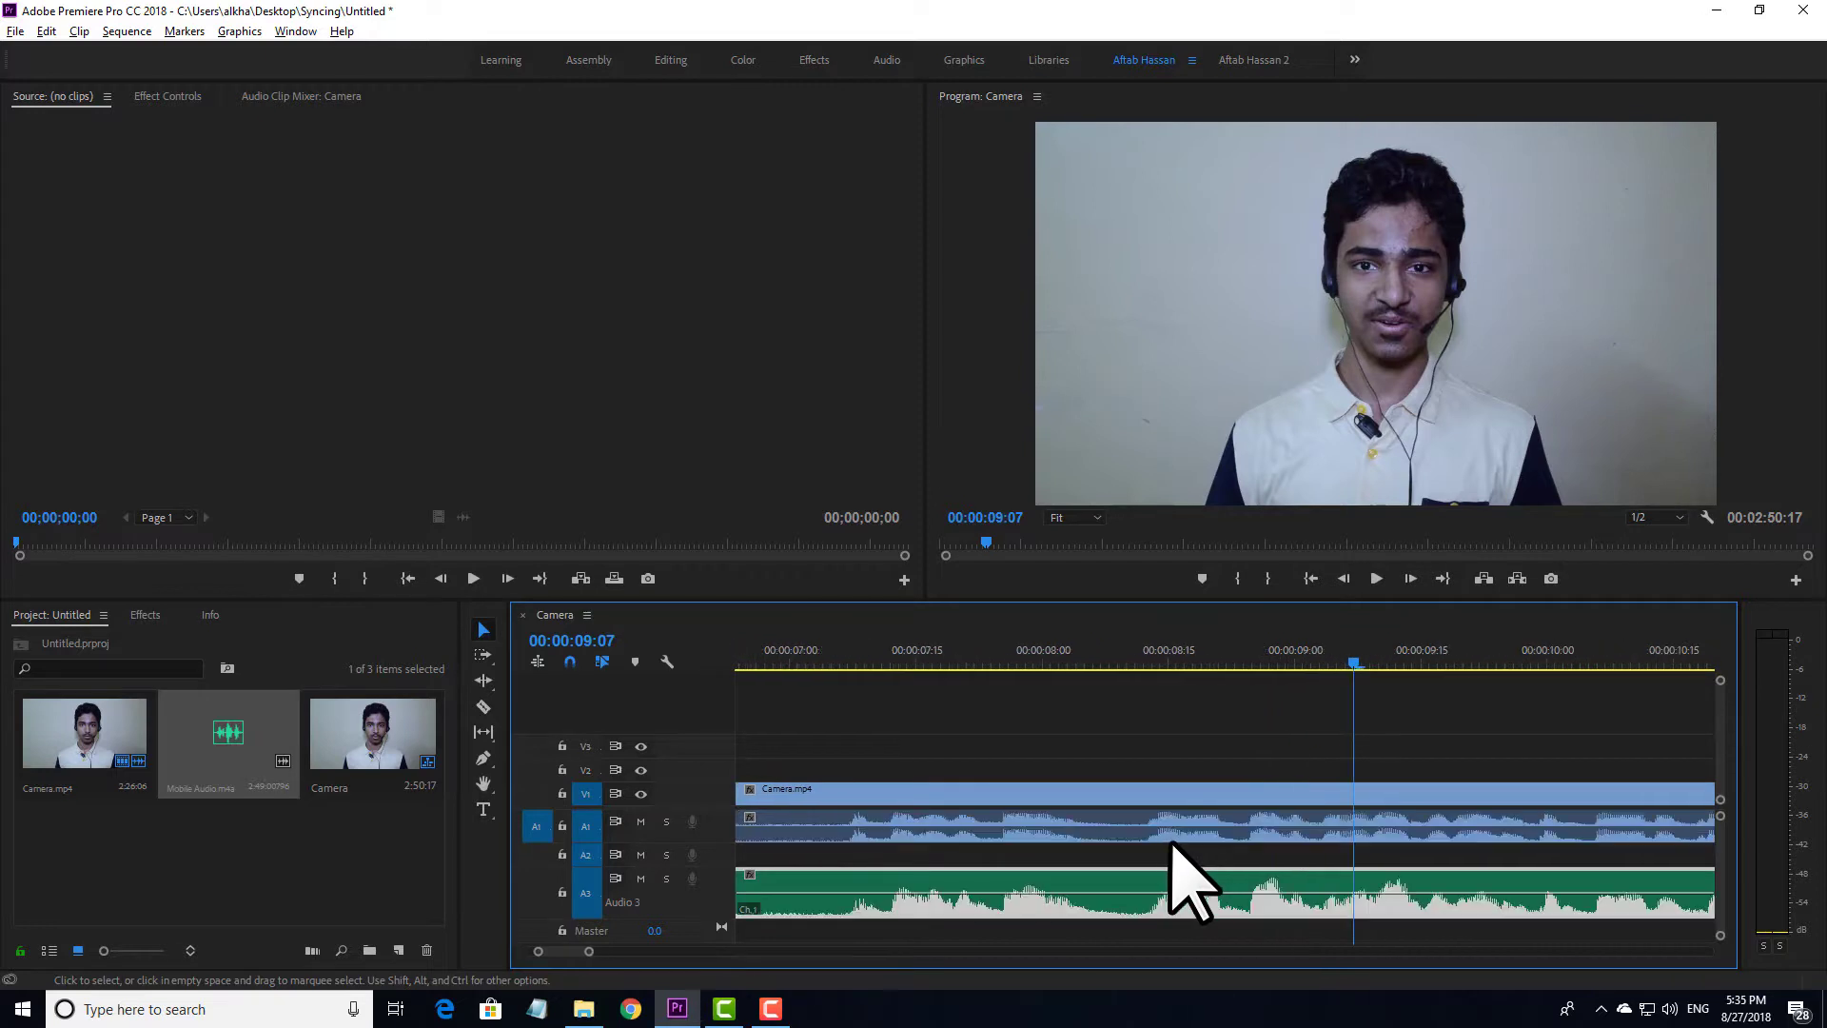
- Delete the camera audio from the sequence and move the mobile audio clip up to track A1, directly beneath the video
{"action": "left_click", "coordinate": [1014, 826]}
{"action": "key", "text": "Delete"}
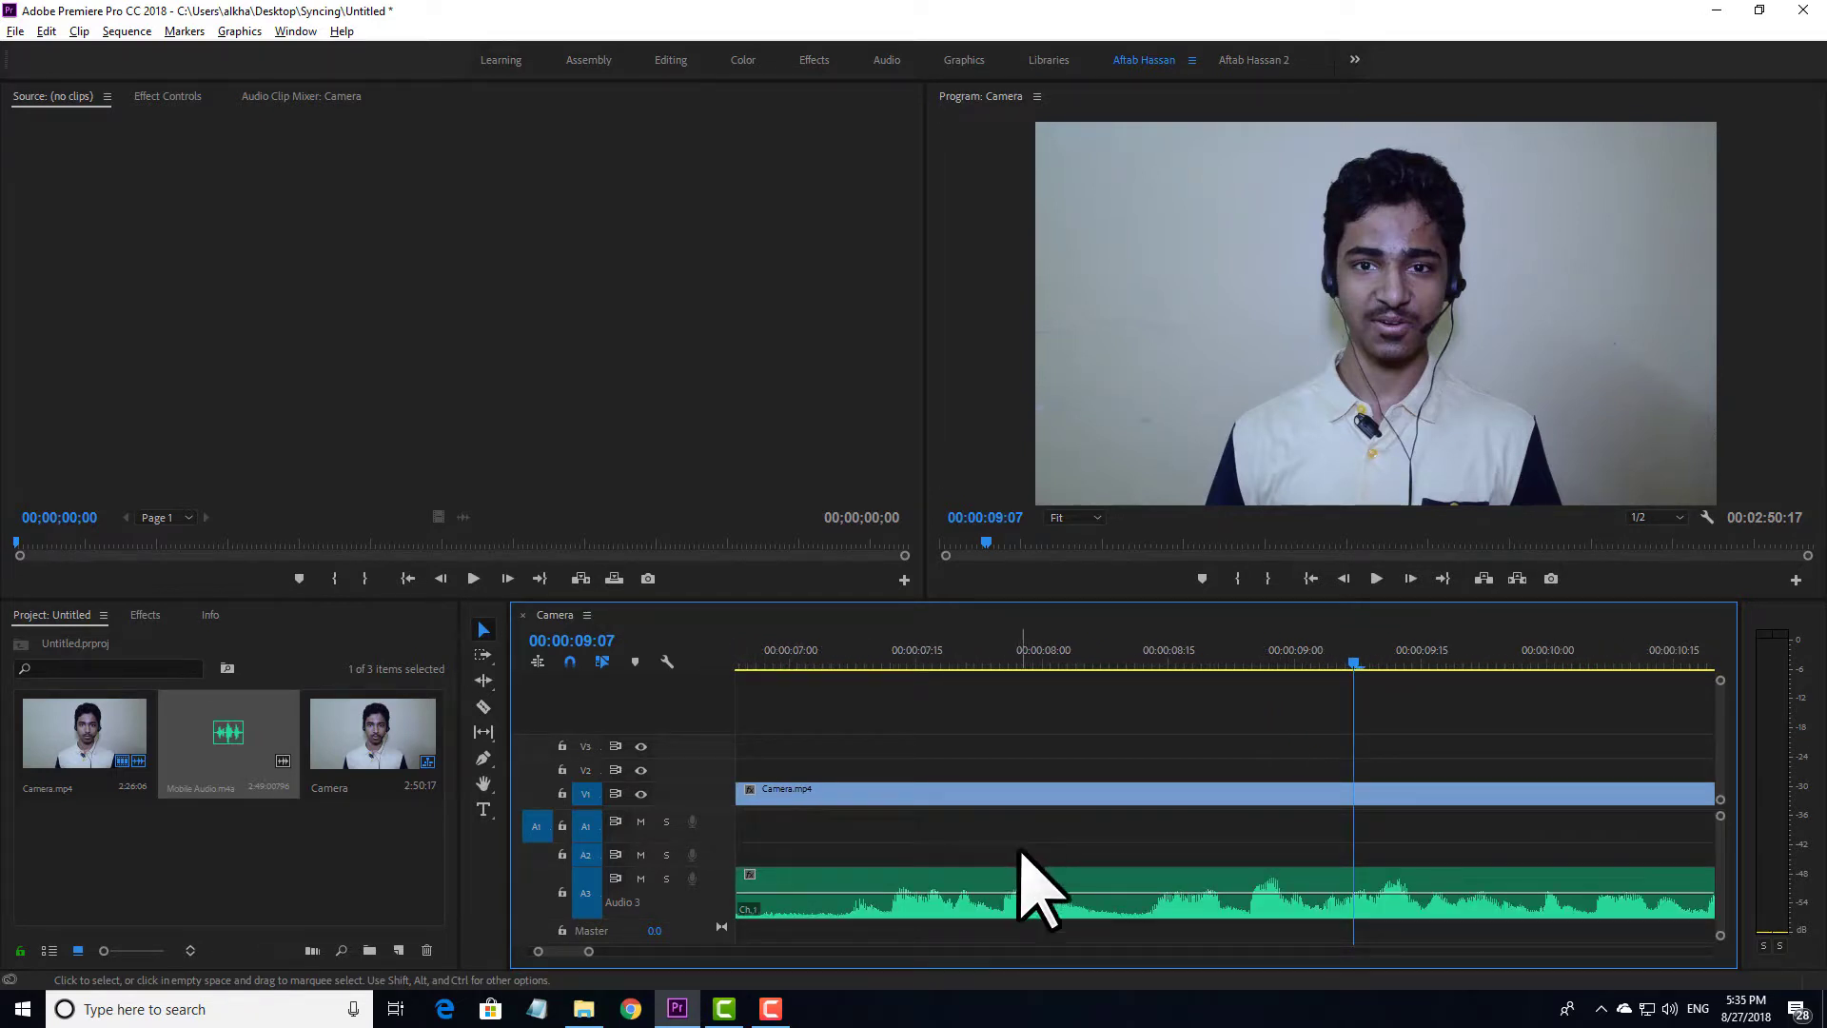
{"action": "left_click", "coordinate": [1020, 899]}
{"action": "left_click_drag", "start_coordinate": [1021, 900], "coordinate": [1034, 840]}
- Split the Camera.mp4 video and the mobile audio at 00:00:07:06 and delete the portions before the cut
{"action": "left_click", "coordinate": [824, 530]}
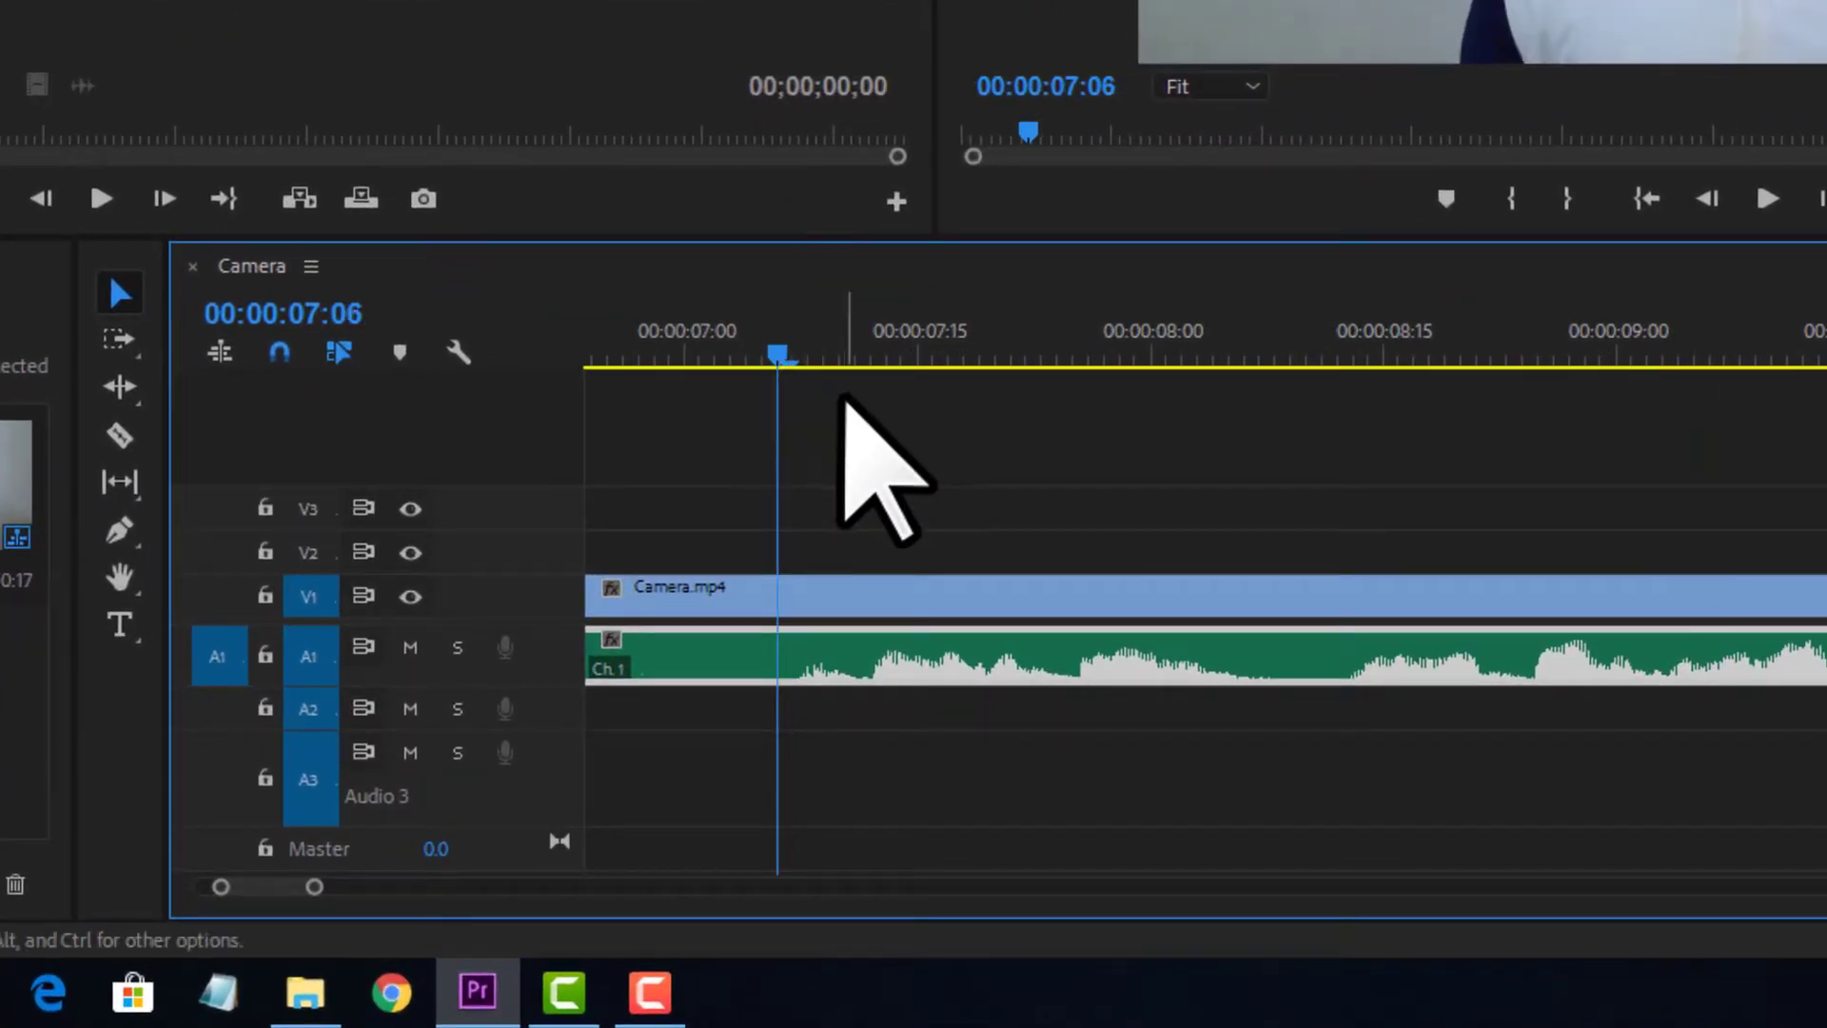
{"action": "left_click", "coordinate": [717, 628]}
{"action": "left_click", "coordinate": [721, 591]}
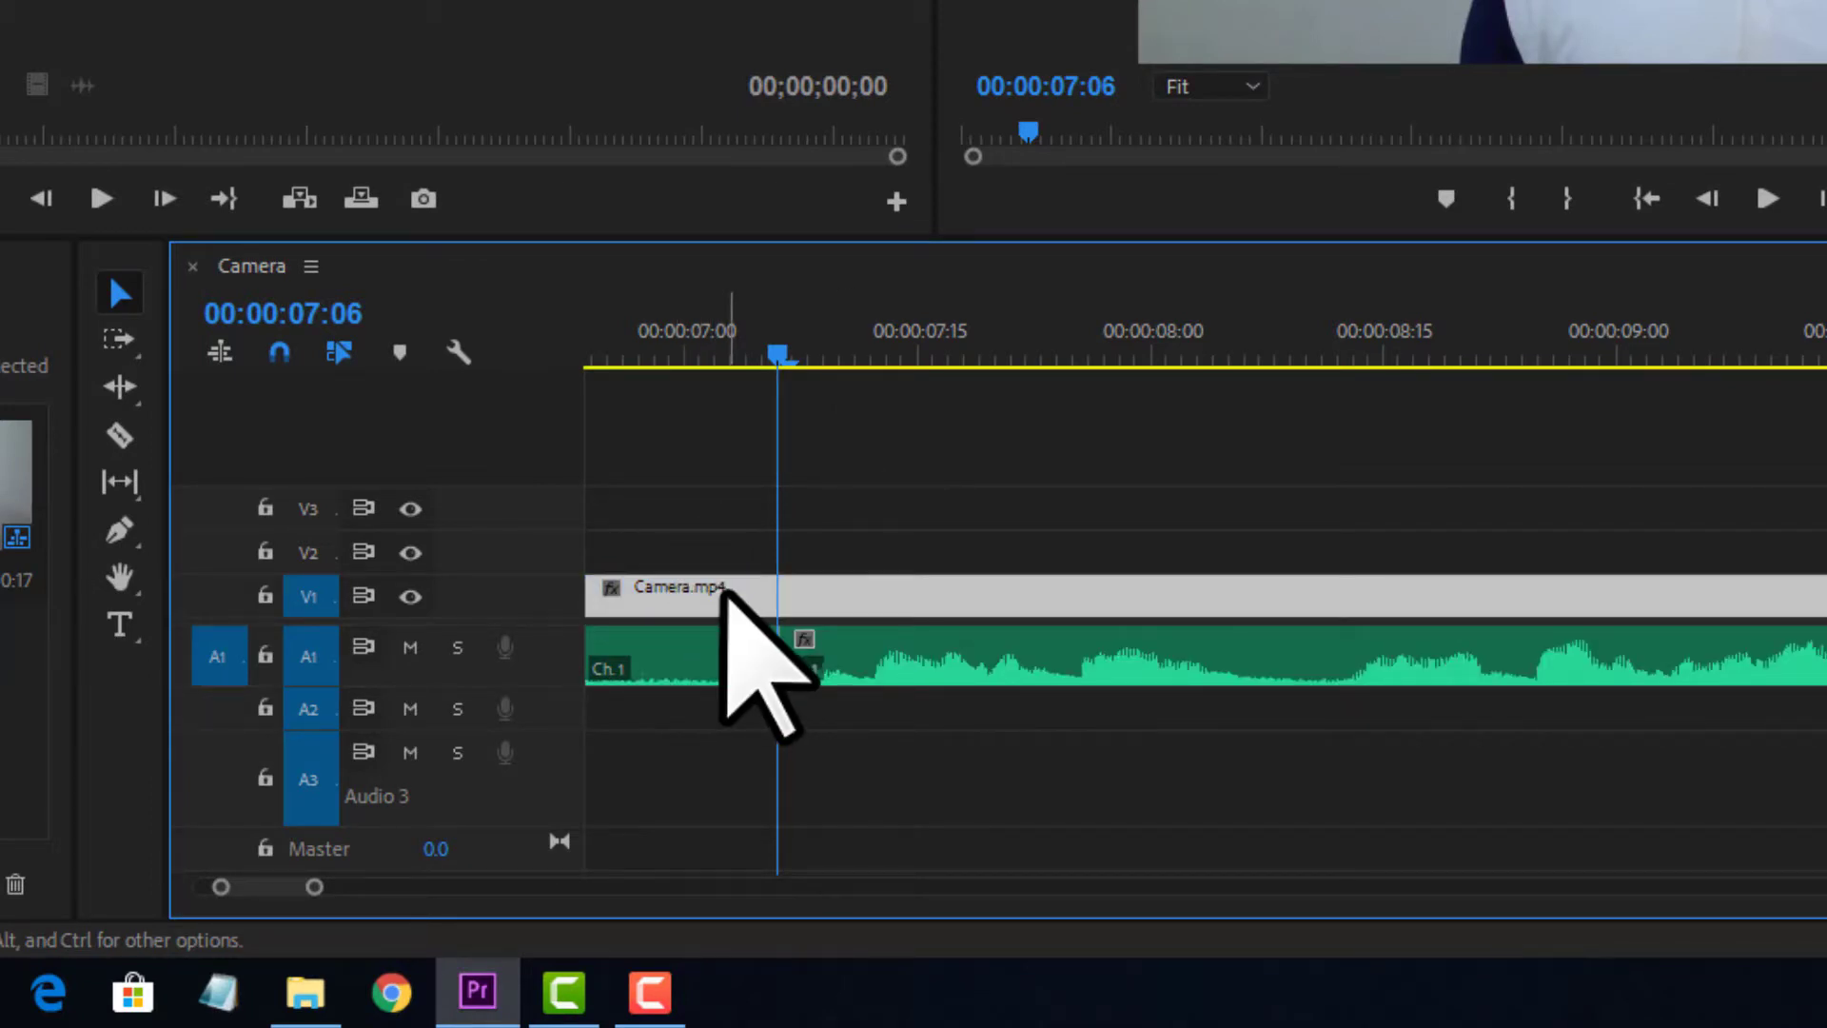
{"action": "key", "text": "ctrl+k"}
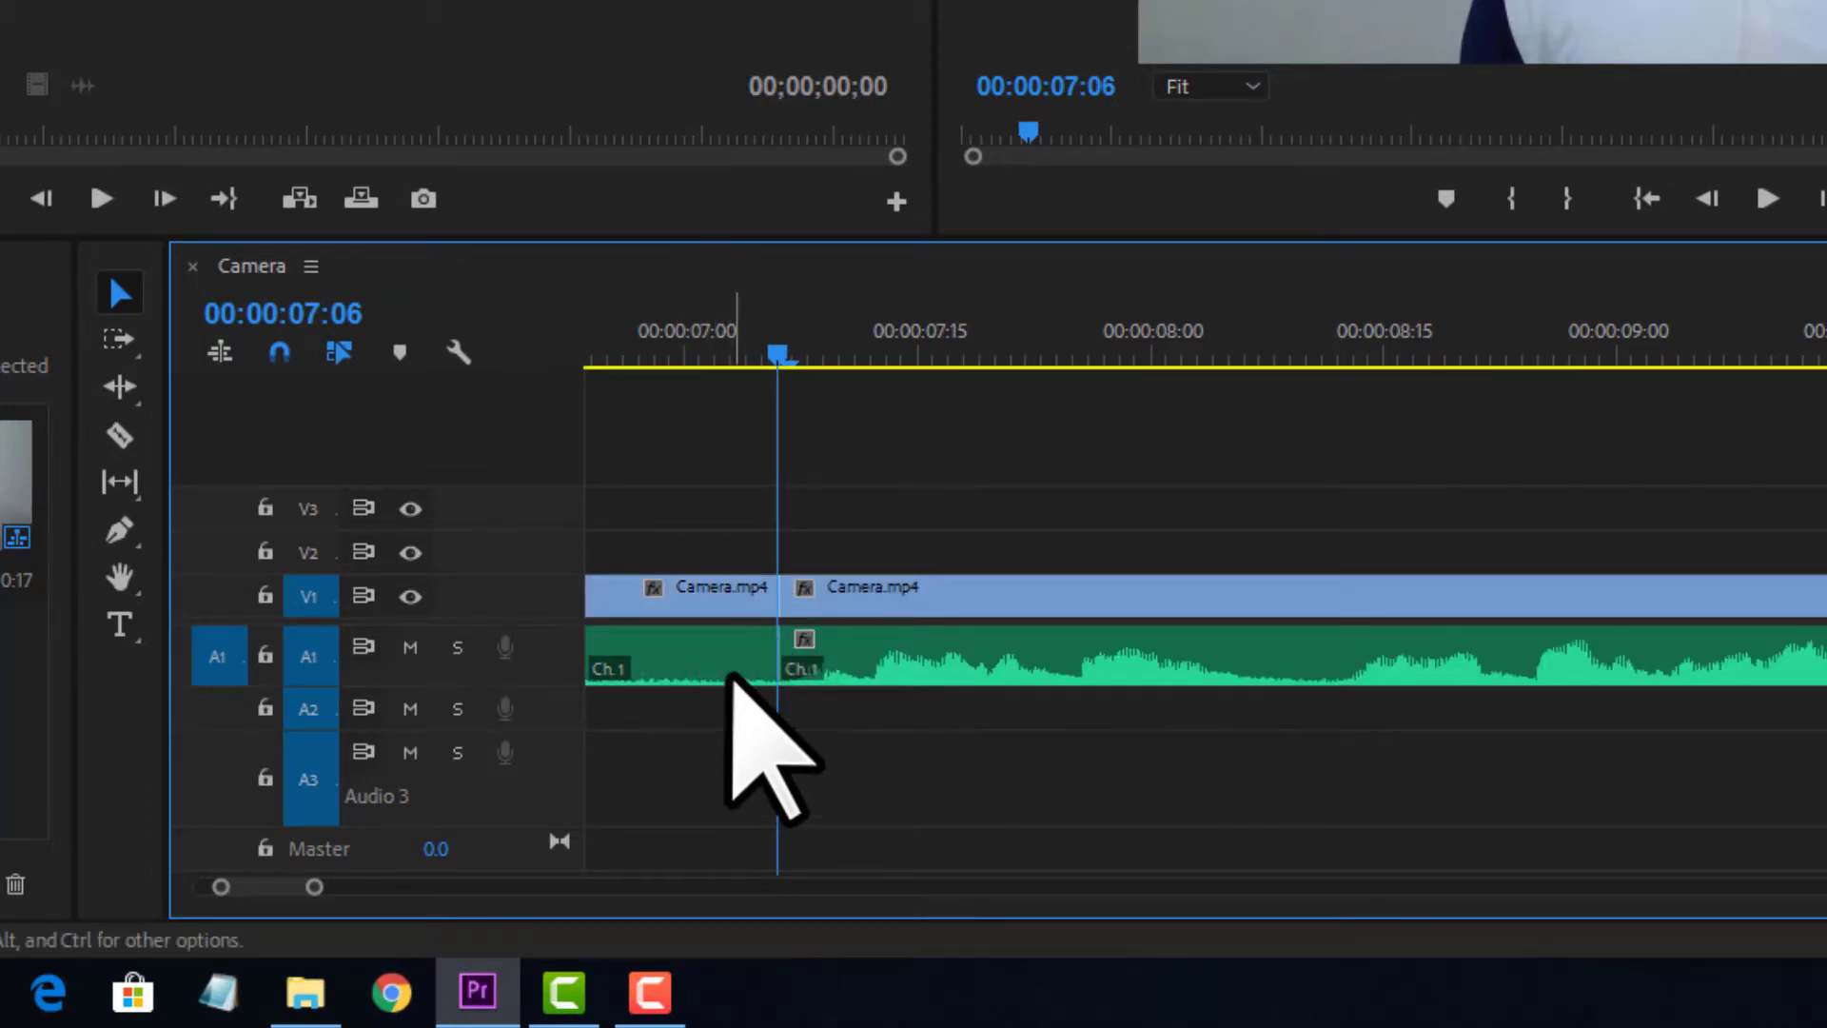
{"action": "left_click", "coordinate": [717, 666]}
{"action": "key", "text": "Delete"}
{"action": "left_click", "coordinate": [876, 655]}
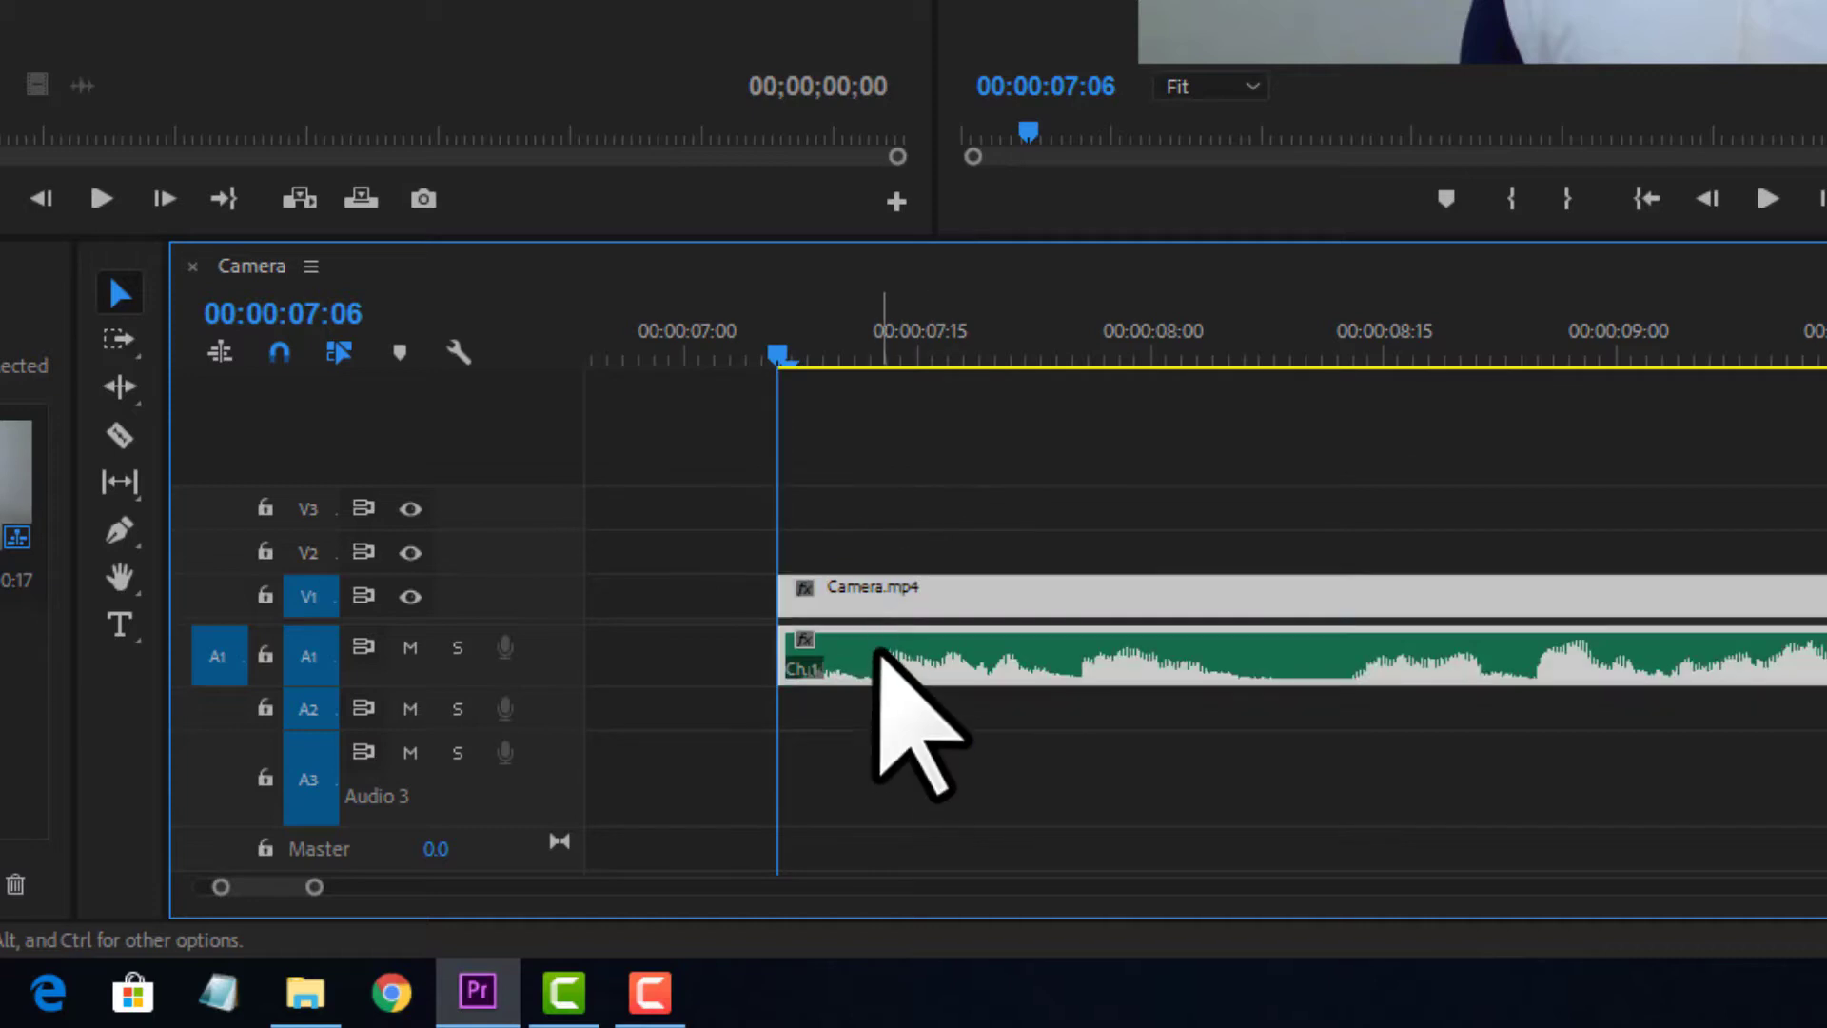
{"action": "left_click", "coordinate": [879, 550]}
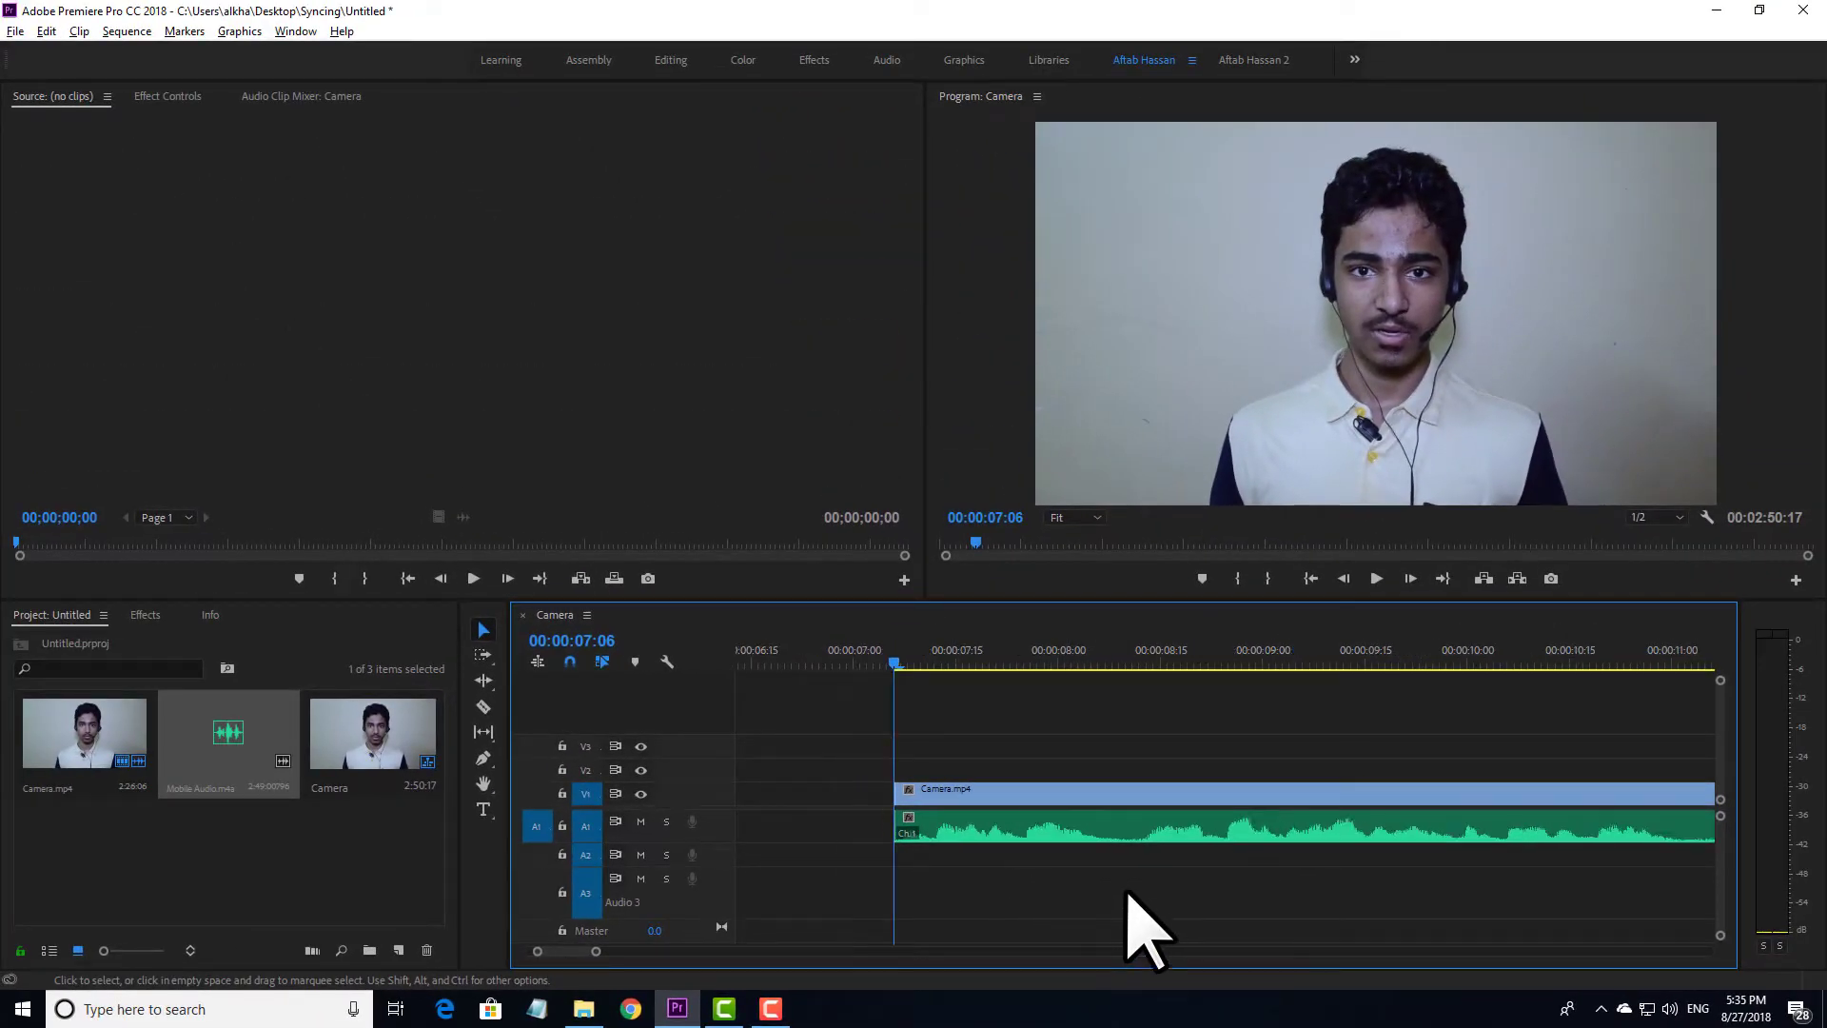
- Play the trimmed video with the mobile audio from 00:00:07:06 to check the sync
{"action": "key", "text": "minus"}
{"action": "key", "text": "minus"}
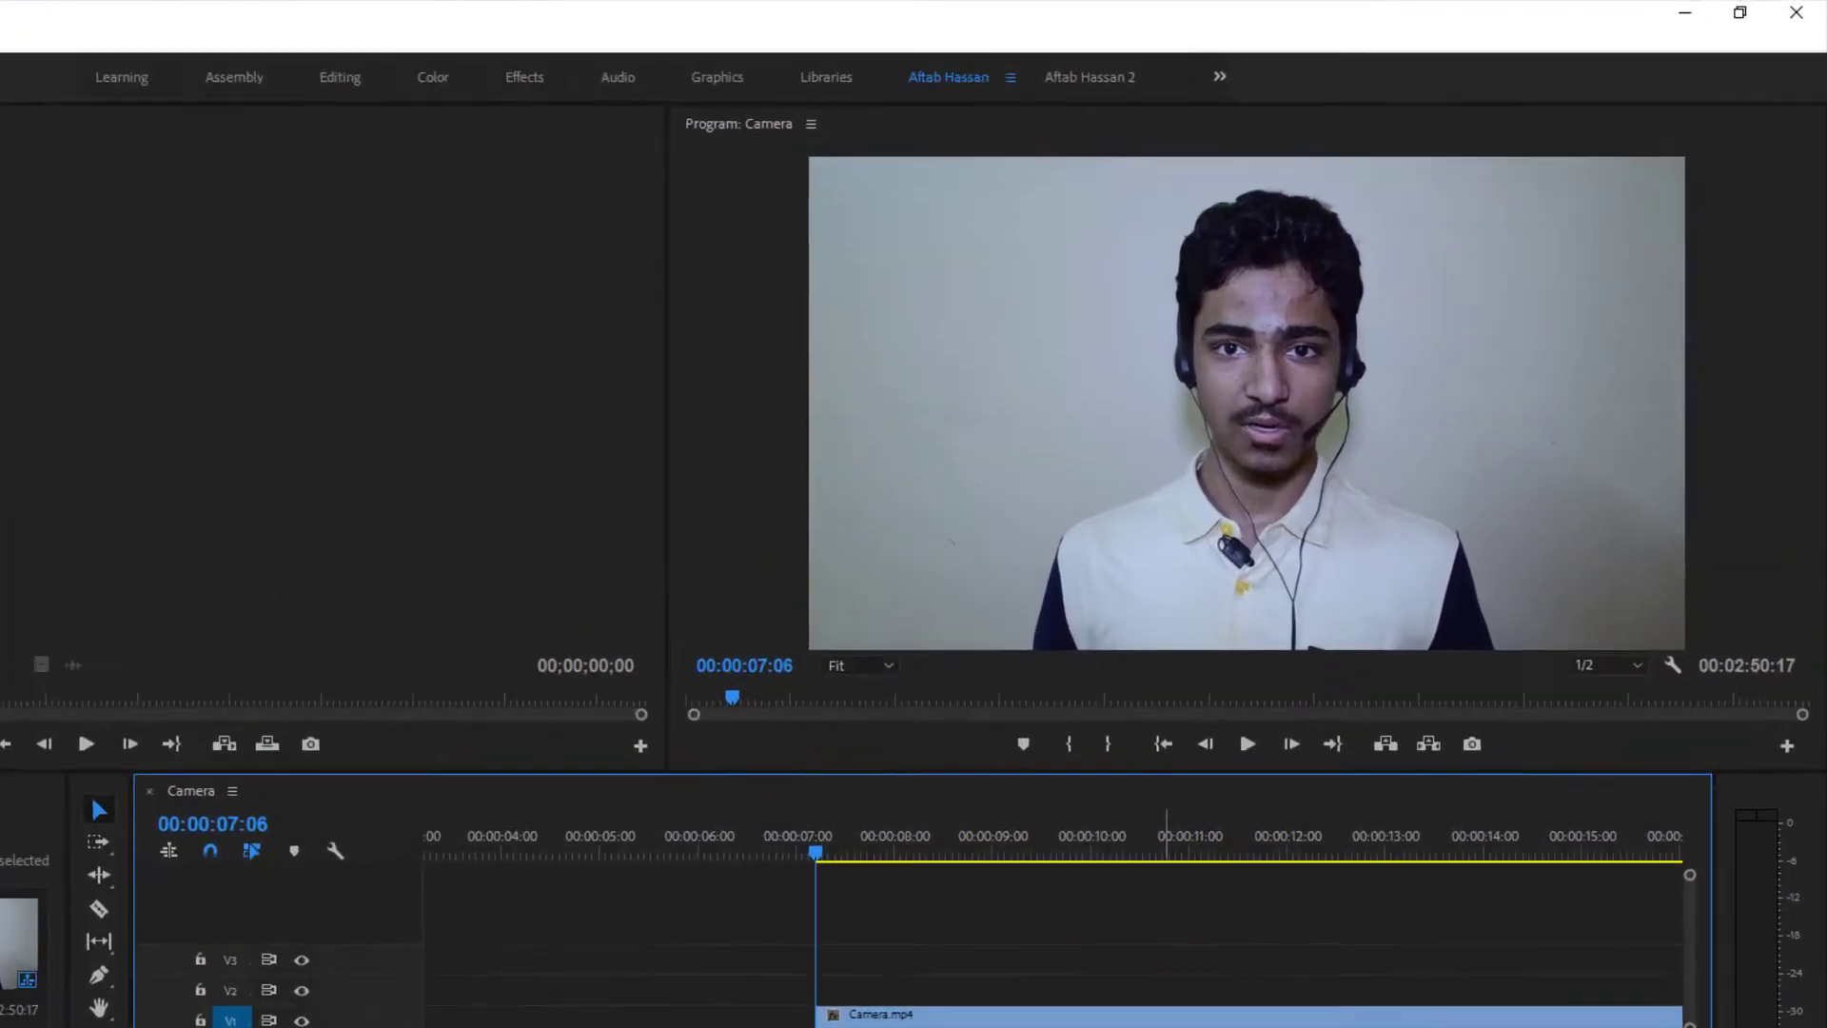
{"action": "key", "text": "space"}
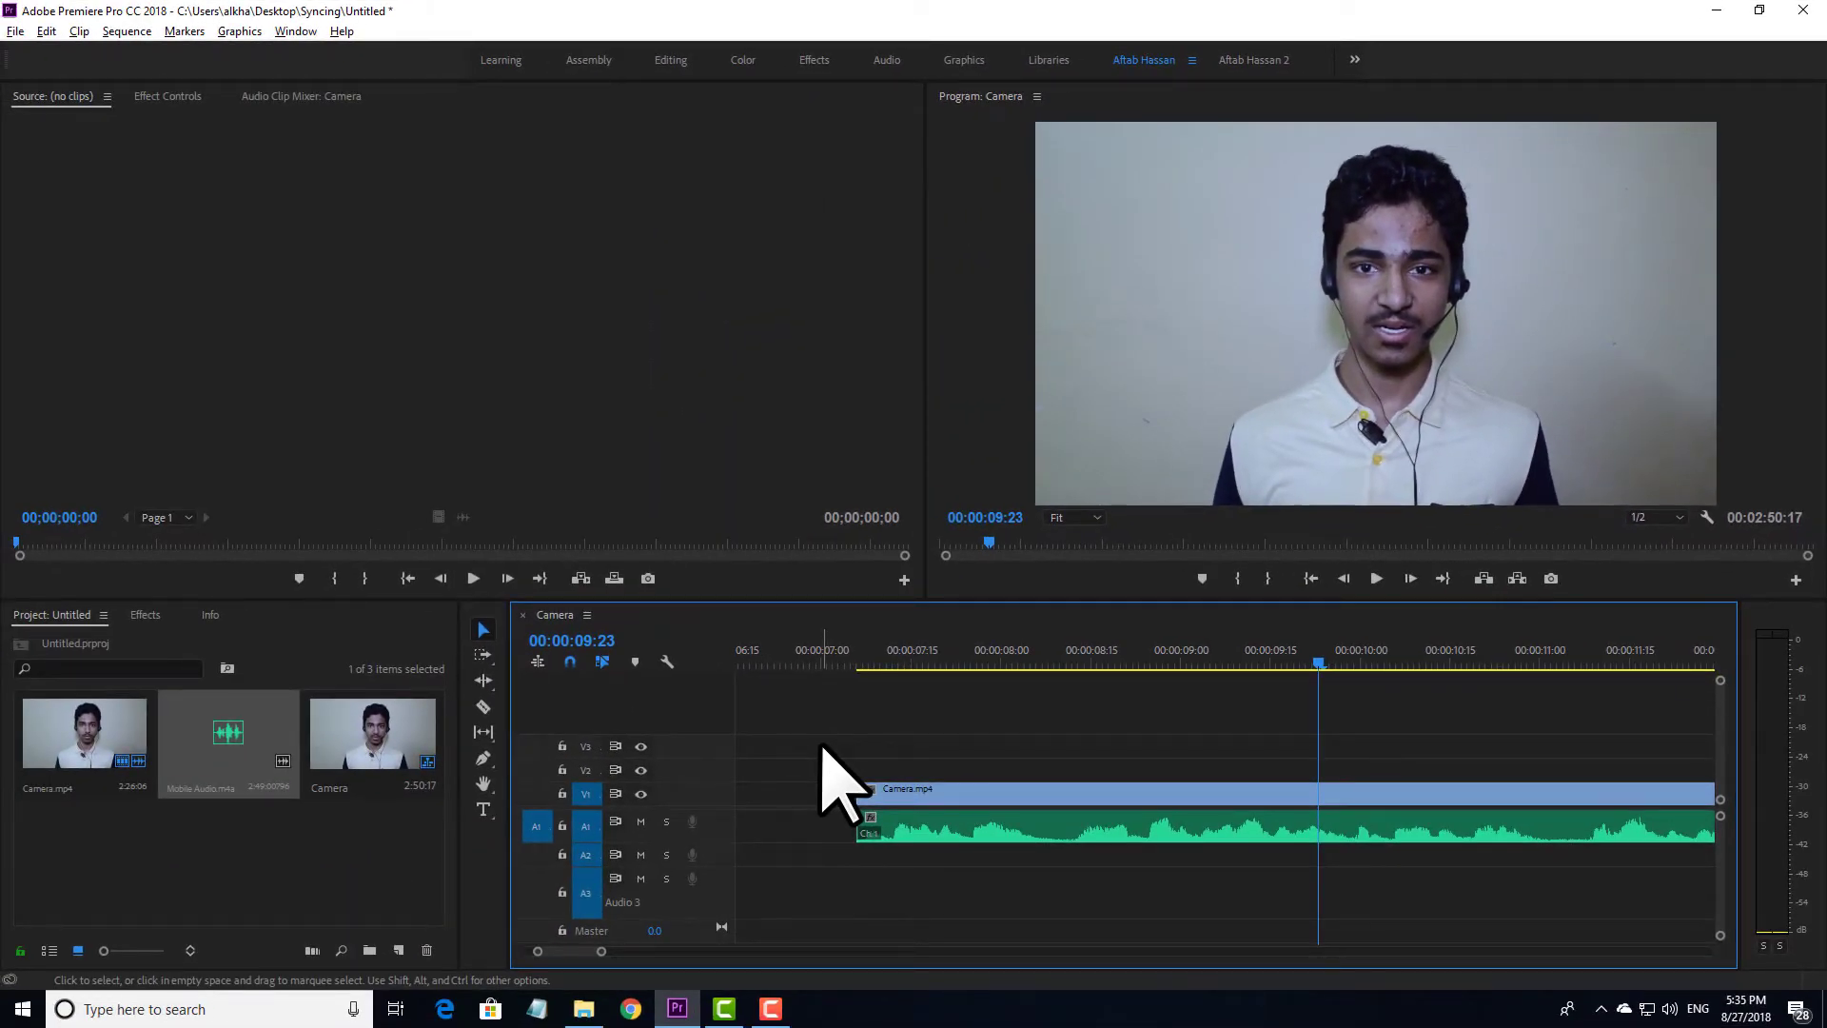
{"action": "left_click_drag", "start_coordinate": [786, 735], "coordinate": [999, 889]}
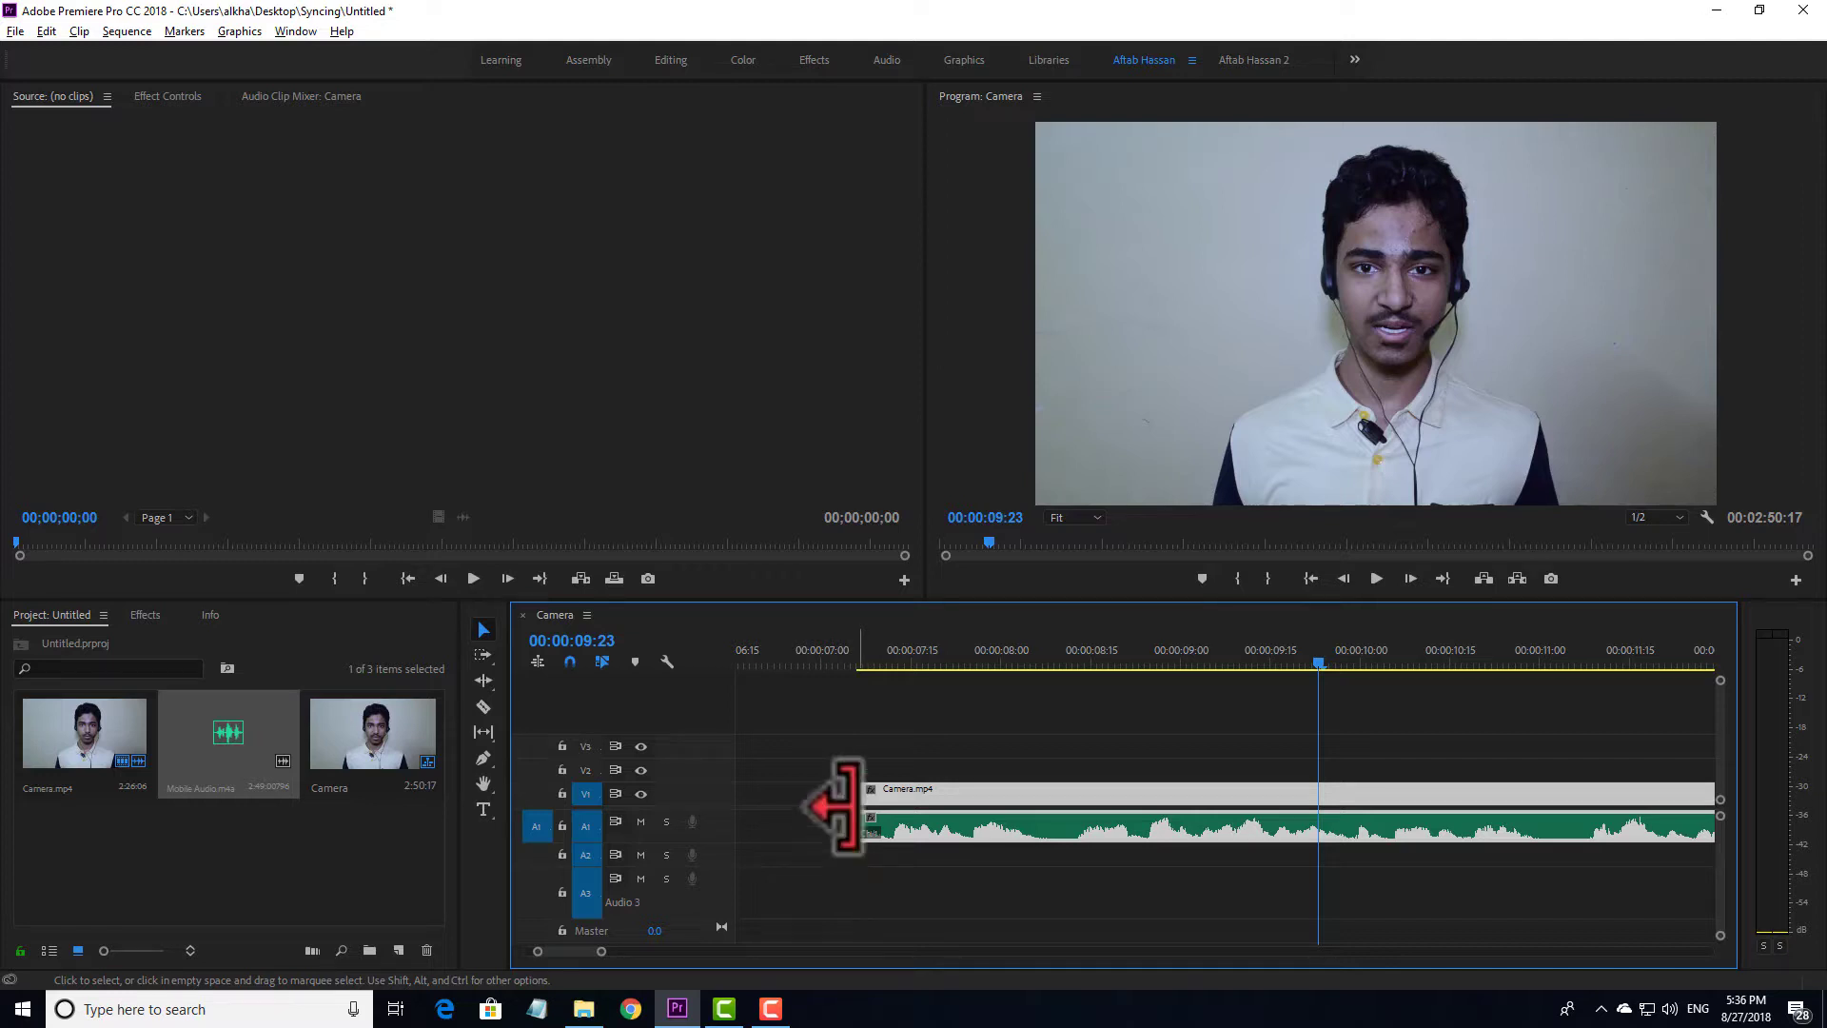
- Return to the two unsequenced source clips and create a new sequence from Camera.mp4 and Mobile Audio.m4a
{"action": "key", "text": "ctrl+z"}
{"action": "key", "text": "ctrl+z"}
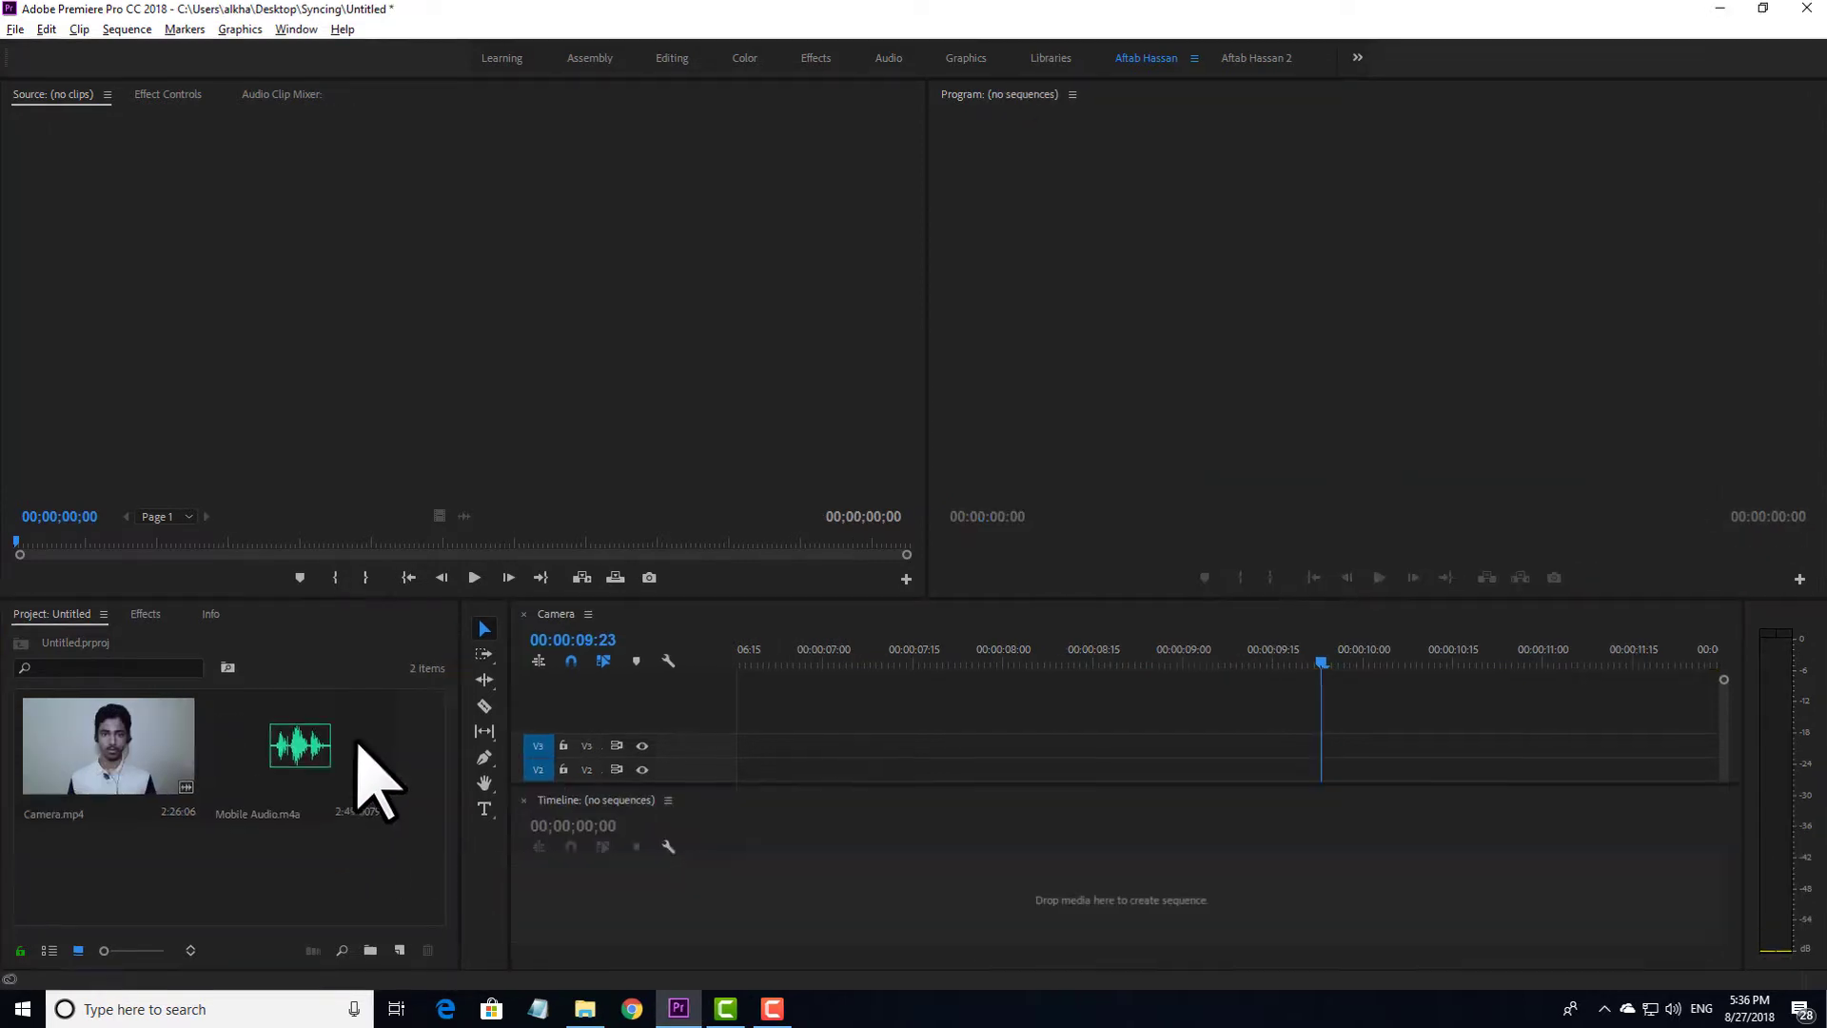
{"action": "left_click_drag", "start_coordinate": [714, 719], "coordinate": [1668, 562]}
{"action": "left_click_drag", "start_coordinate": [1751, 633], "coordinate": [387, 701]}
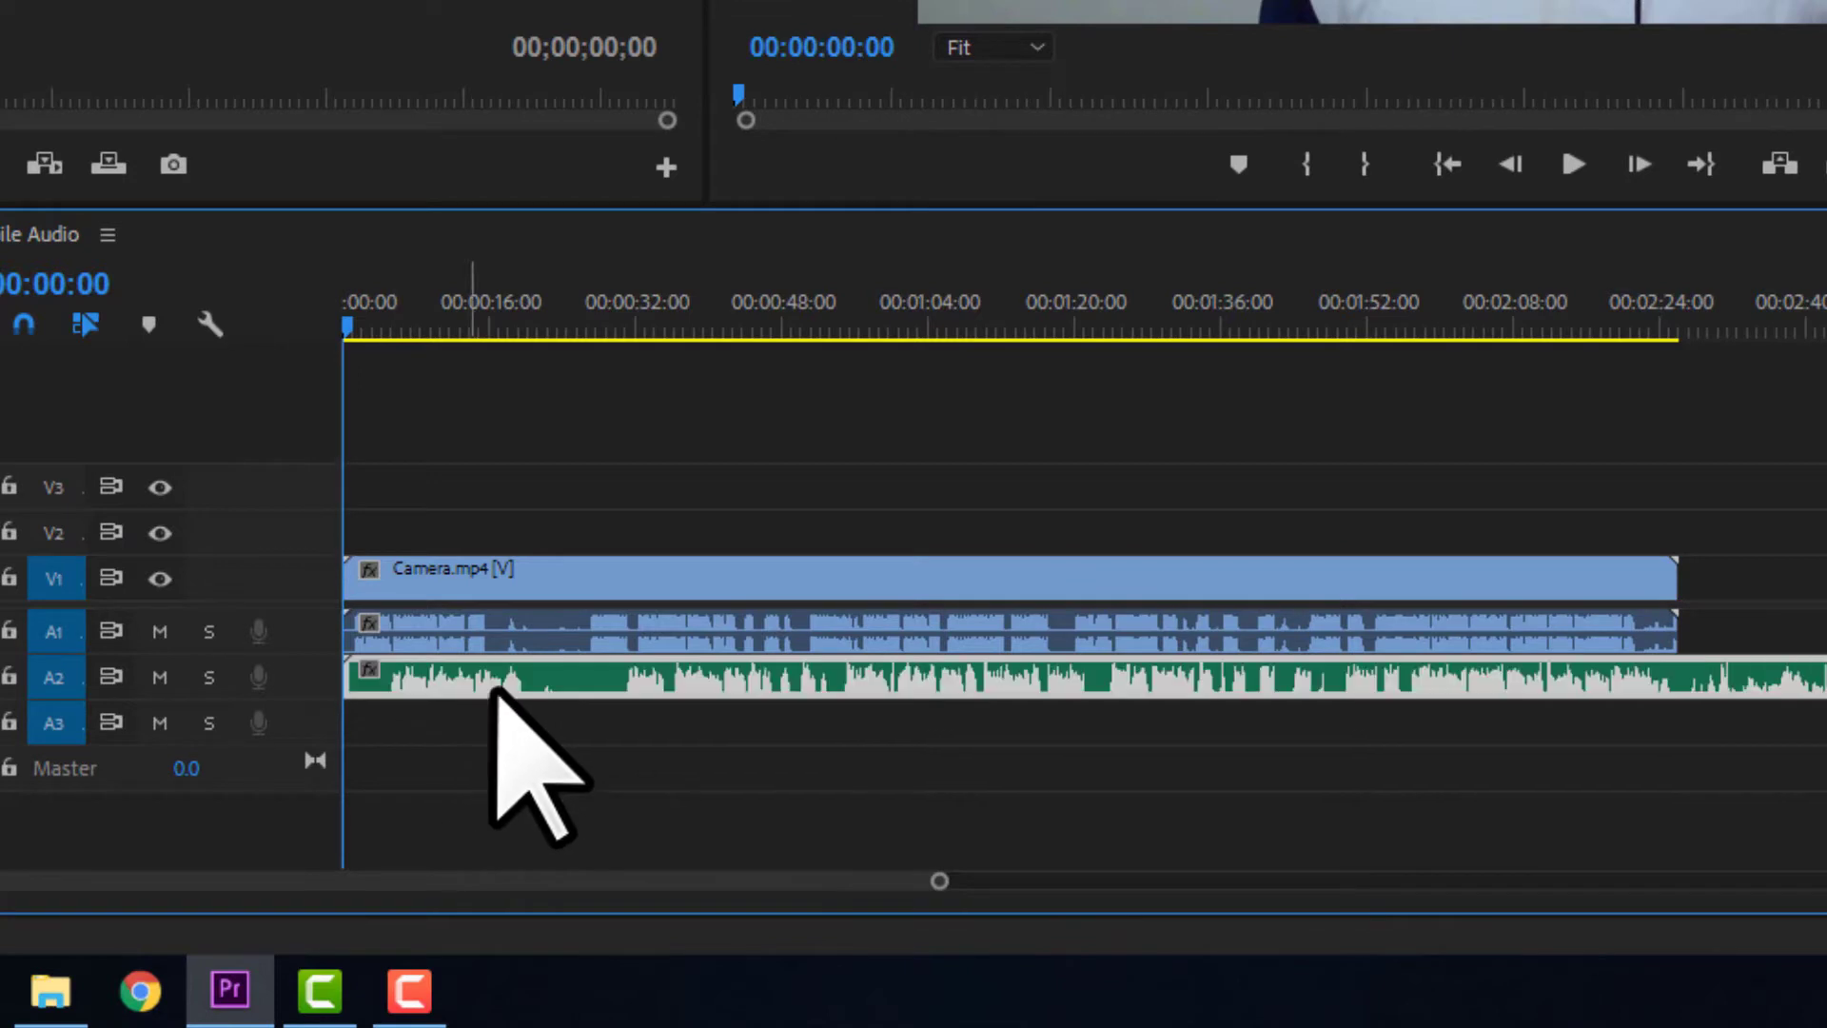
- Move the Camera.mp4 video up to track V2 and the mobile audio down to track A3
{"action": "left_click", "coordinate": [1500, 632]}
{"action": "left_click_drag", "start_coordinate": [1266, 571], "coordinate": [1304, 518]}
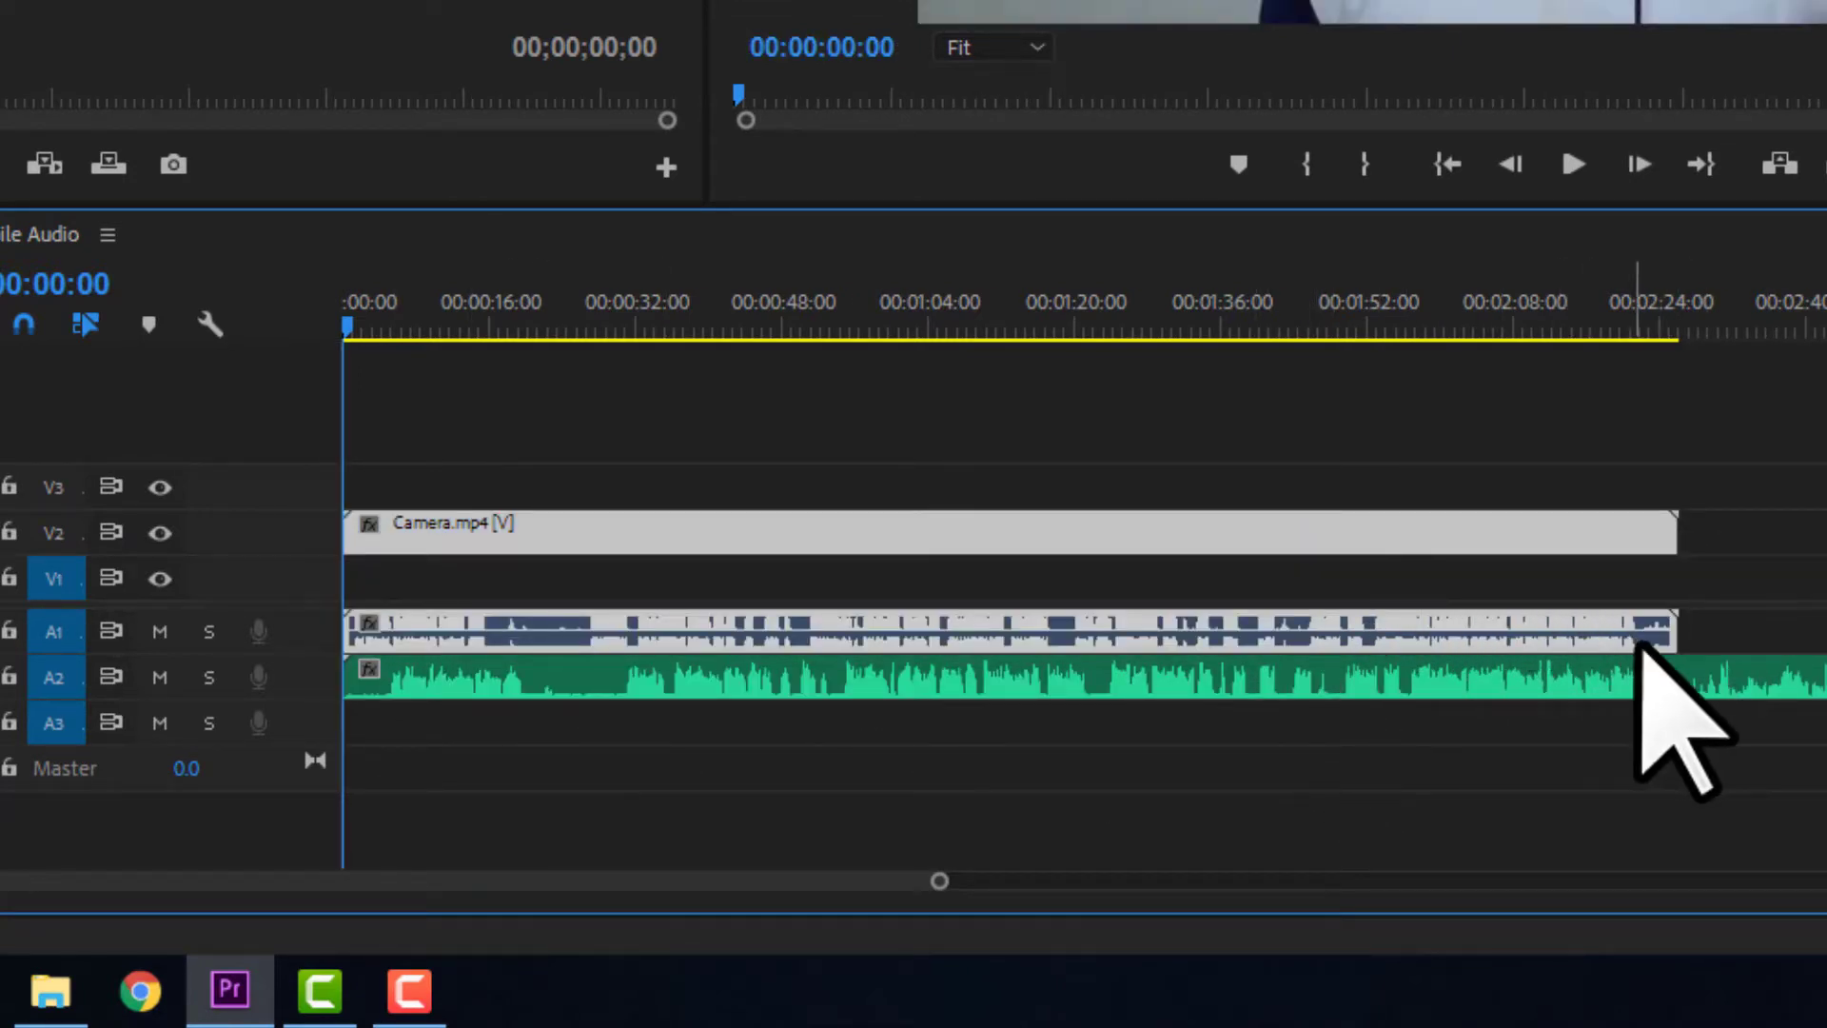
{"action": "left_click_drag", "start_coordinate": [1646, 690], "coordinate": [1617, 723]}
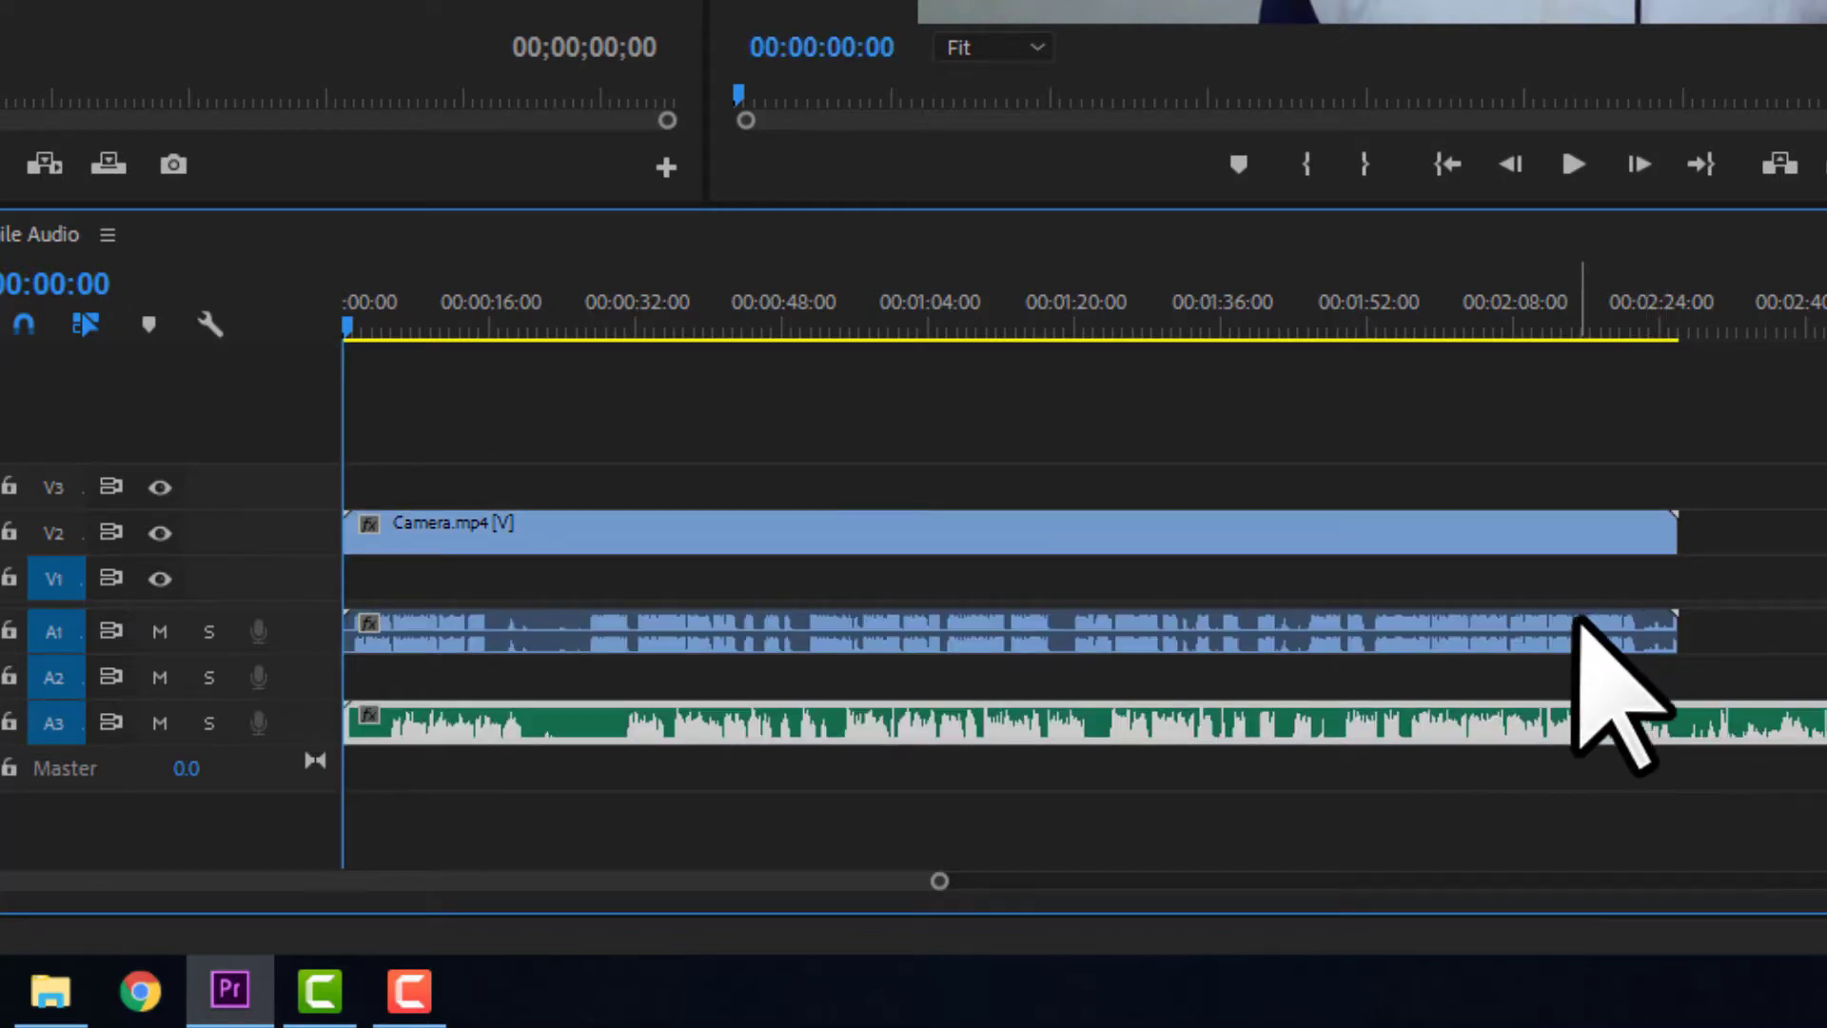
- Unlink the video and audio of the Camera.mp4 clip in the new sequence
{"action": "left_click", "coordinate": [1582, 628]}
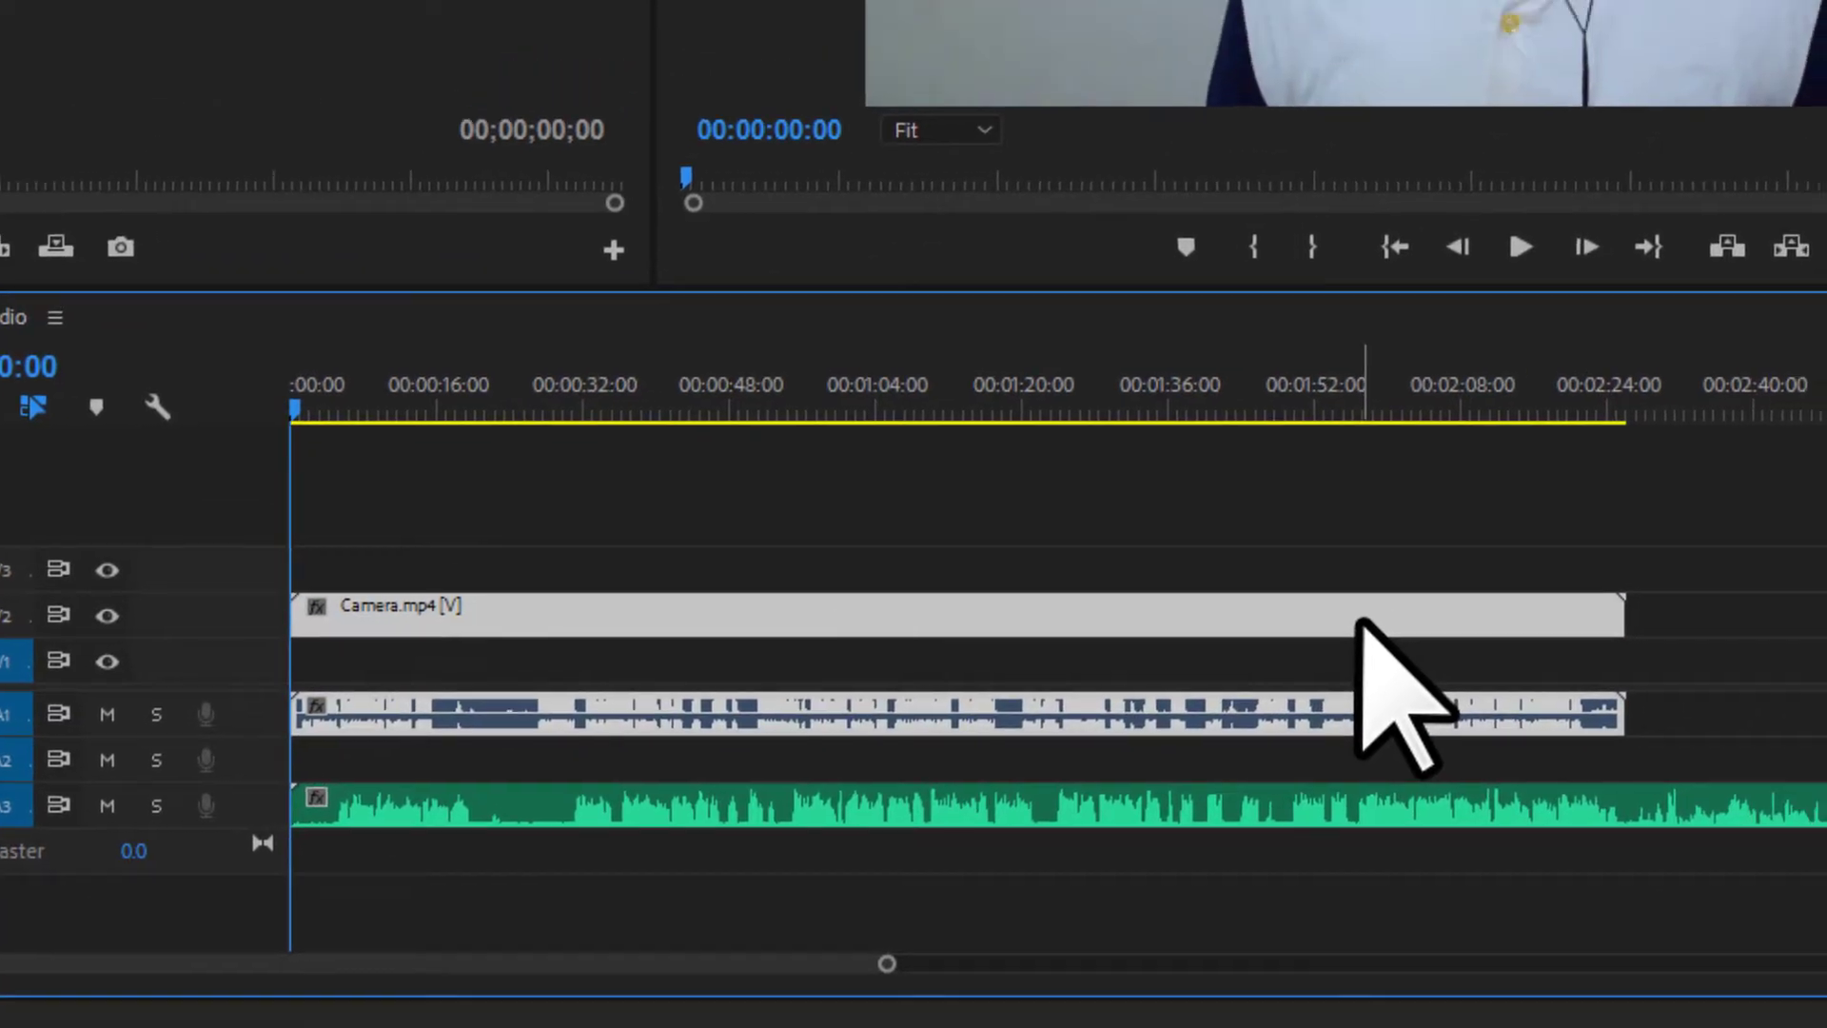
{"action": "right_click", "coordinate": [1415, 543]}
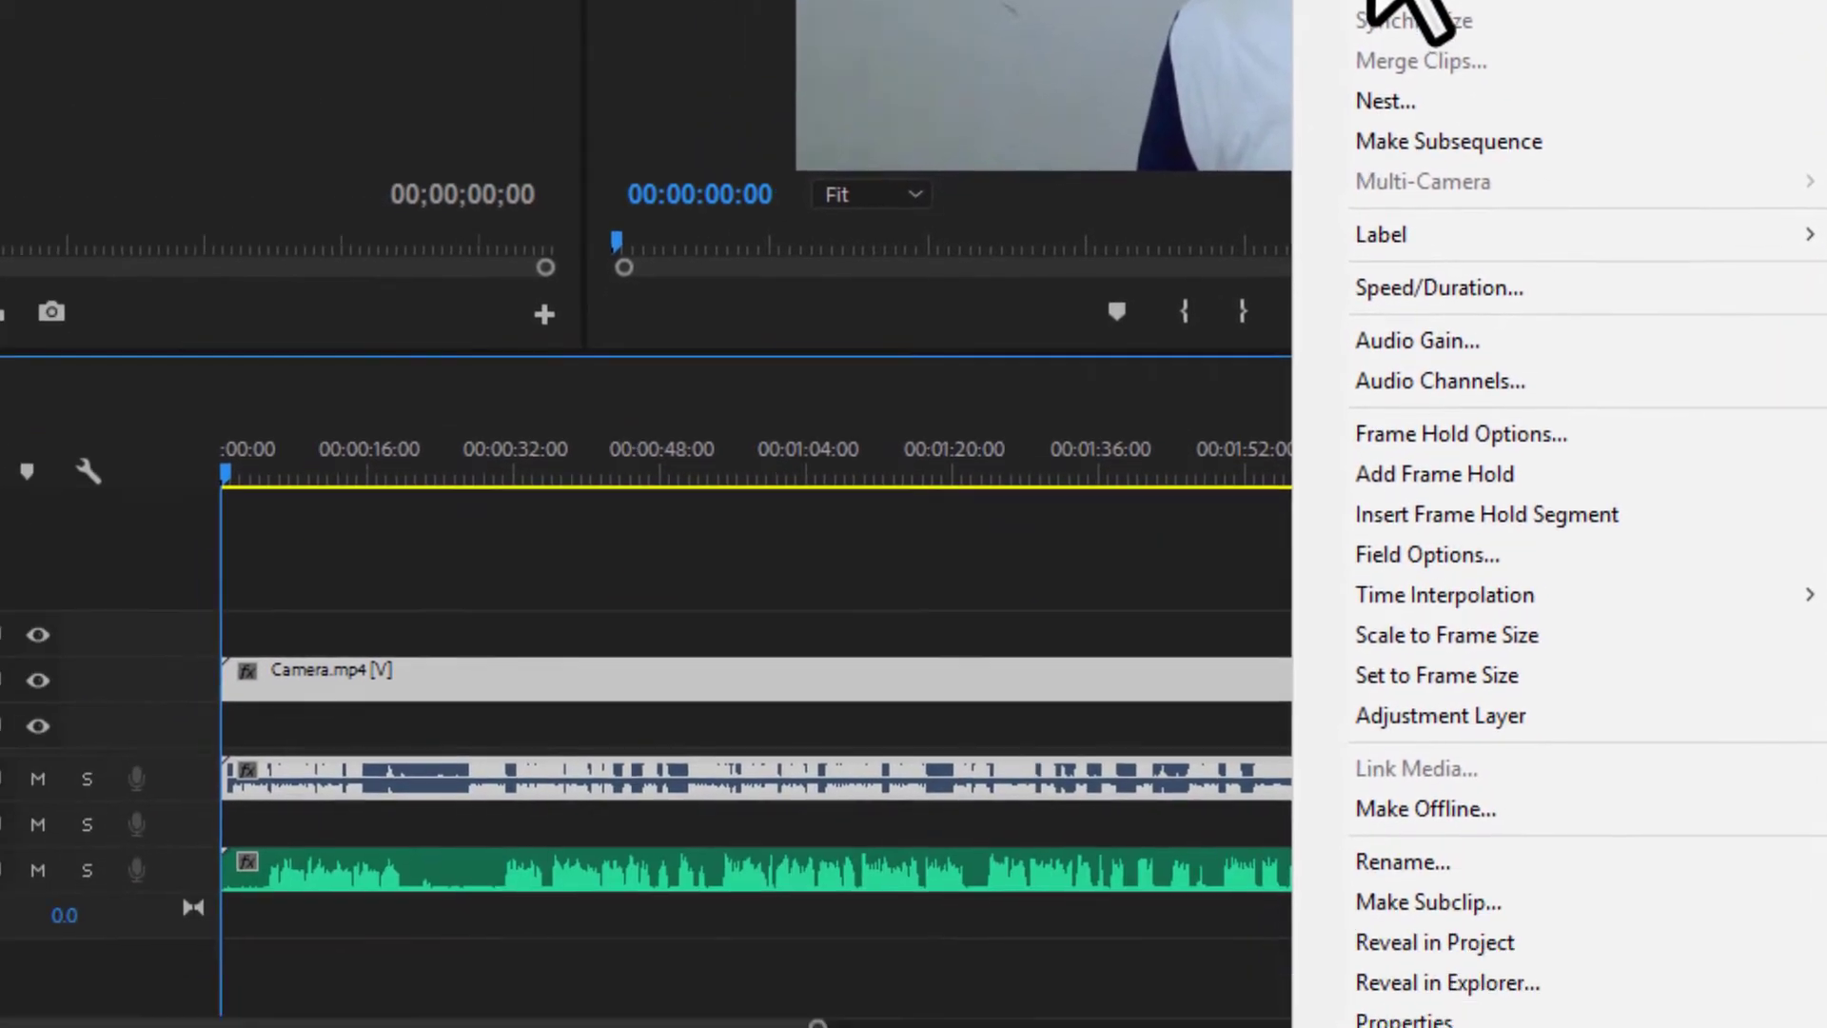
{"action": "left_click", "coordinate": [1054, 608]}
{"action": "left_click", "coordinate": [1196, 627]}
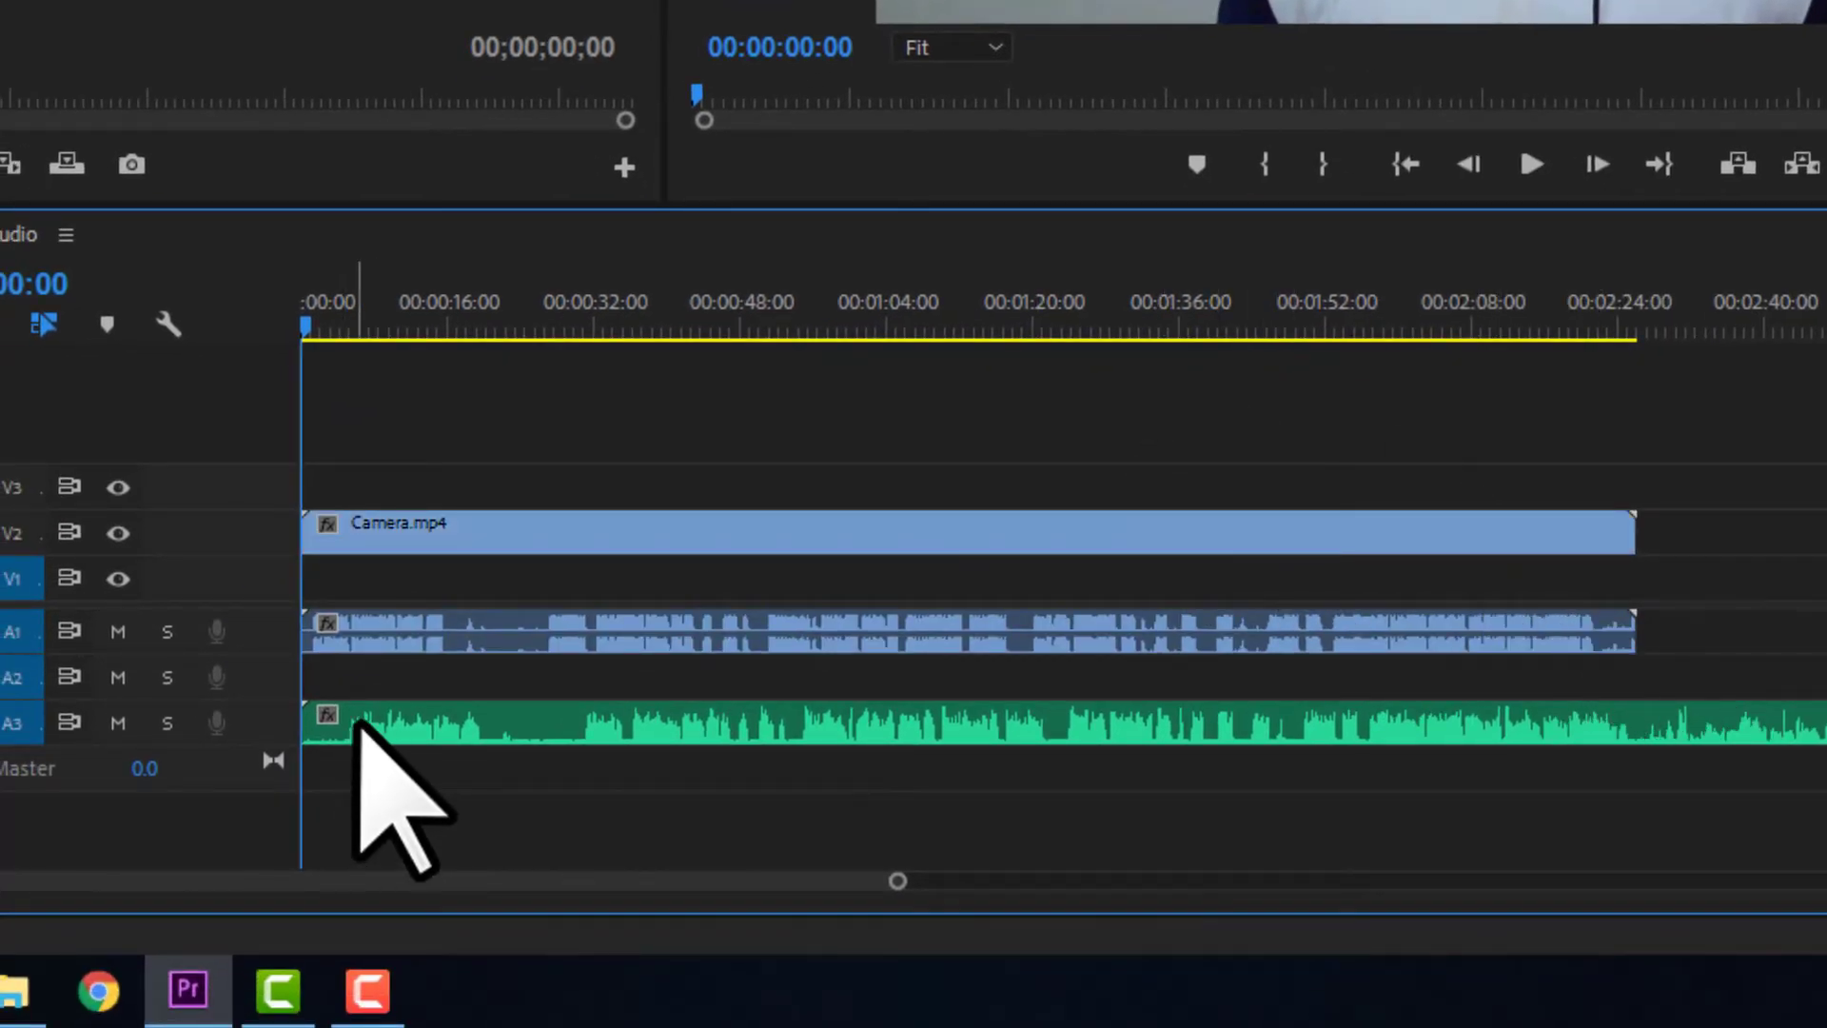
- Play the beginning of the new sequence to hear how the camera audio and mobile audio line up
{"action": "scroll", "coordinate": [387, 774], "scroll_direction": "up", "scroll_amount": 2}
{"action": "scroll", "coordinate": [387, 773], "scroll_direction": "down", "scroll_amount": 3}
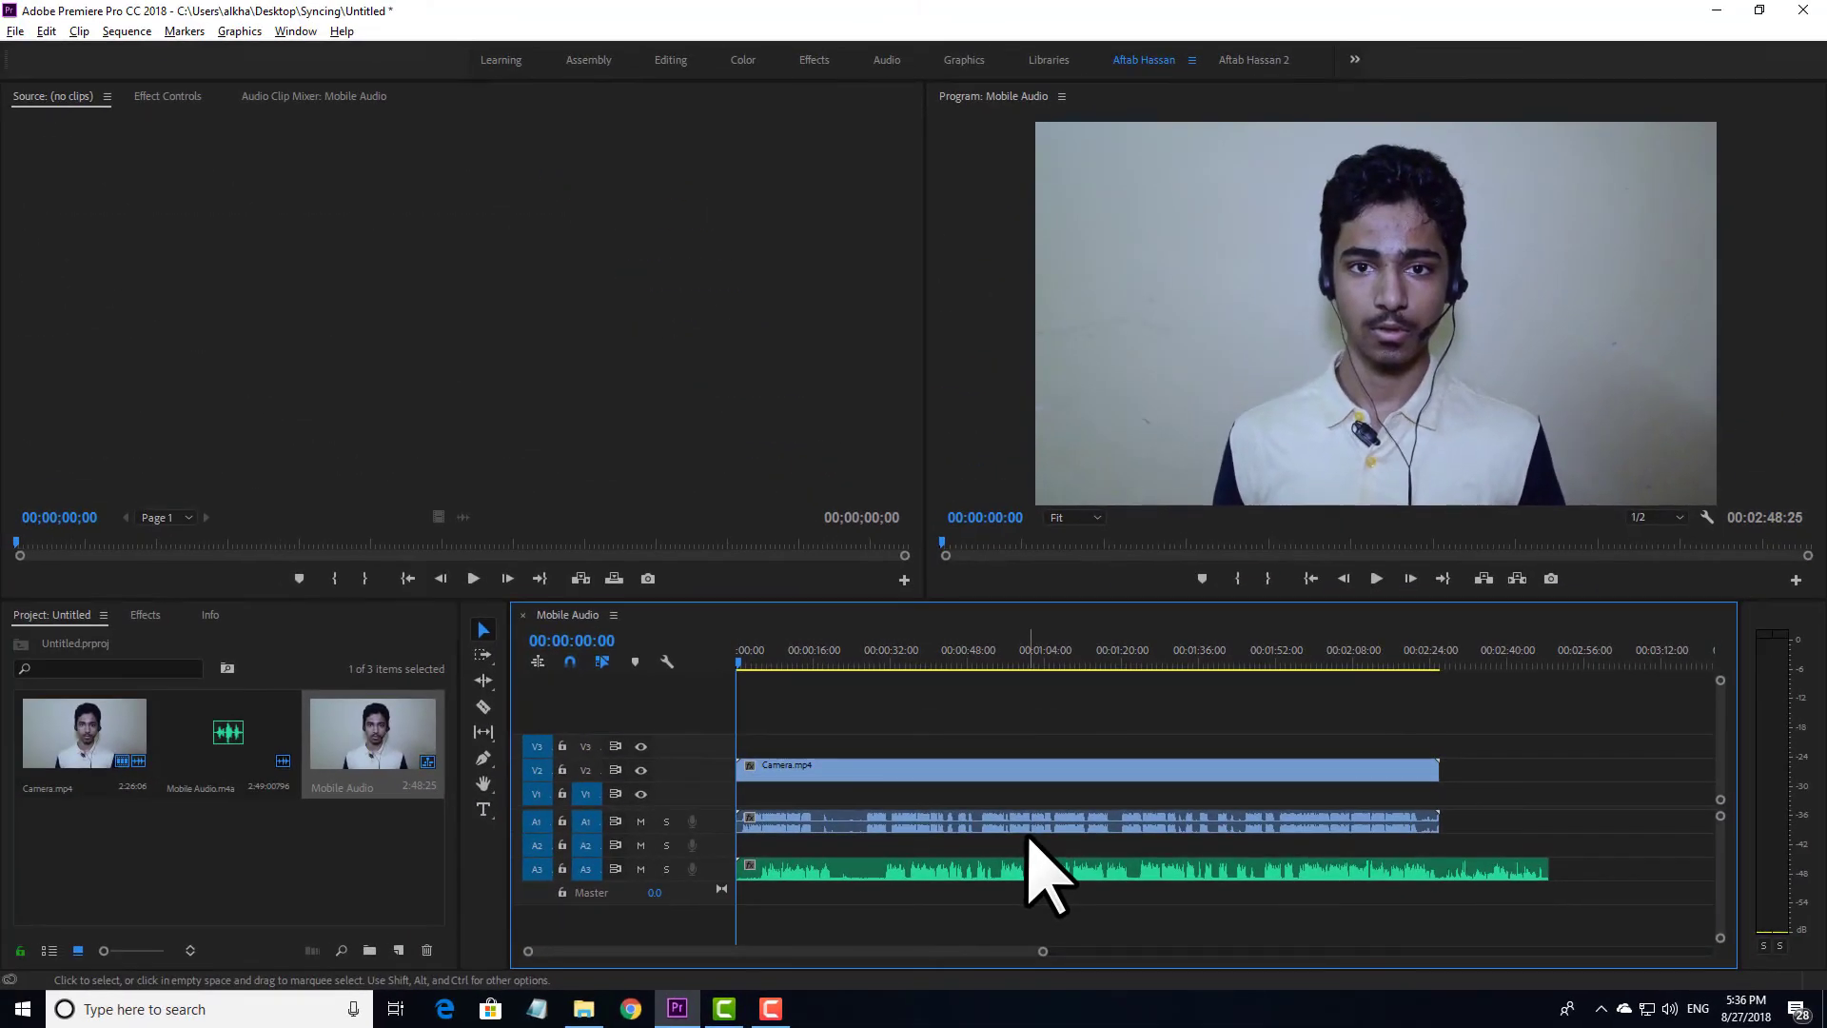
{"action": "key", "text": "space"}
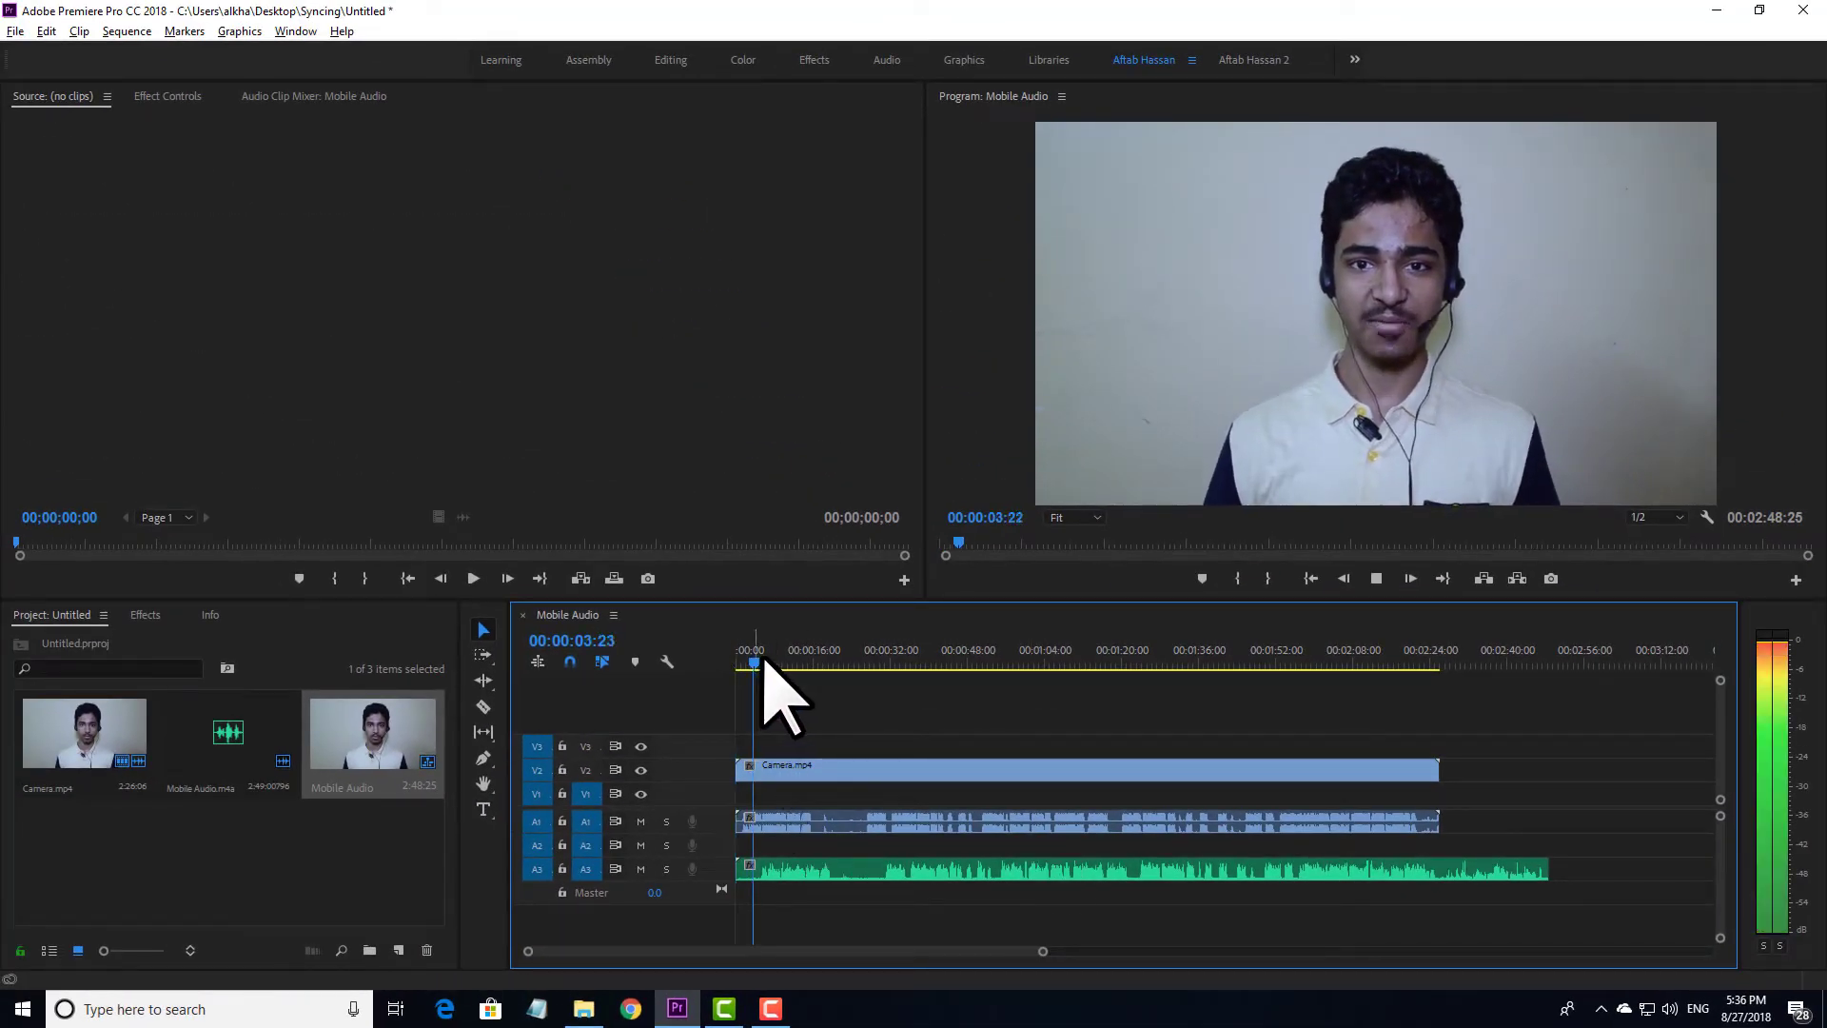
{"action": "key", "text": "space"}
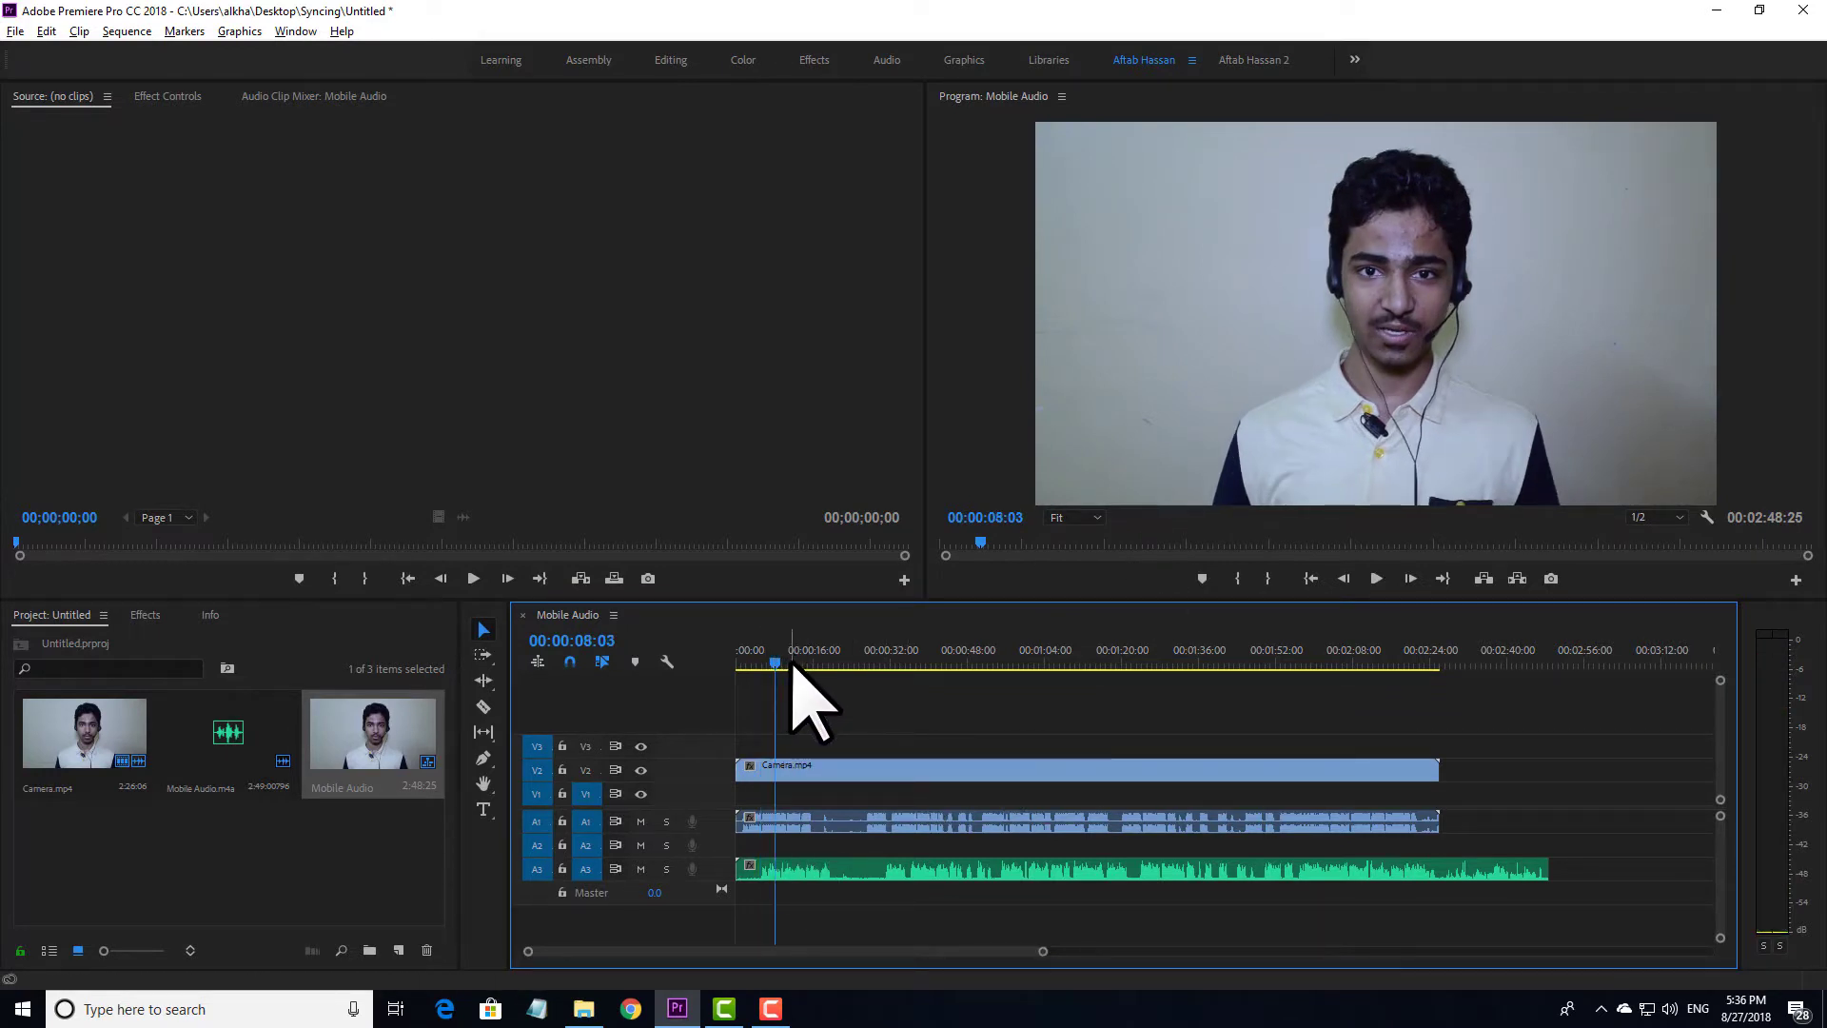
{"action": "key", "text": "space"}
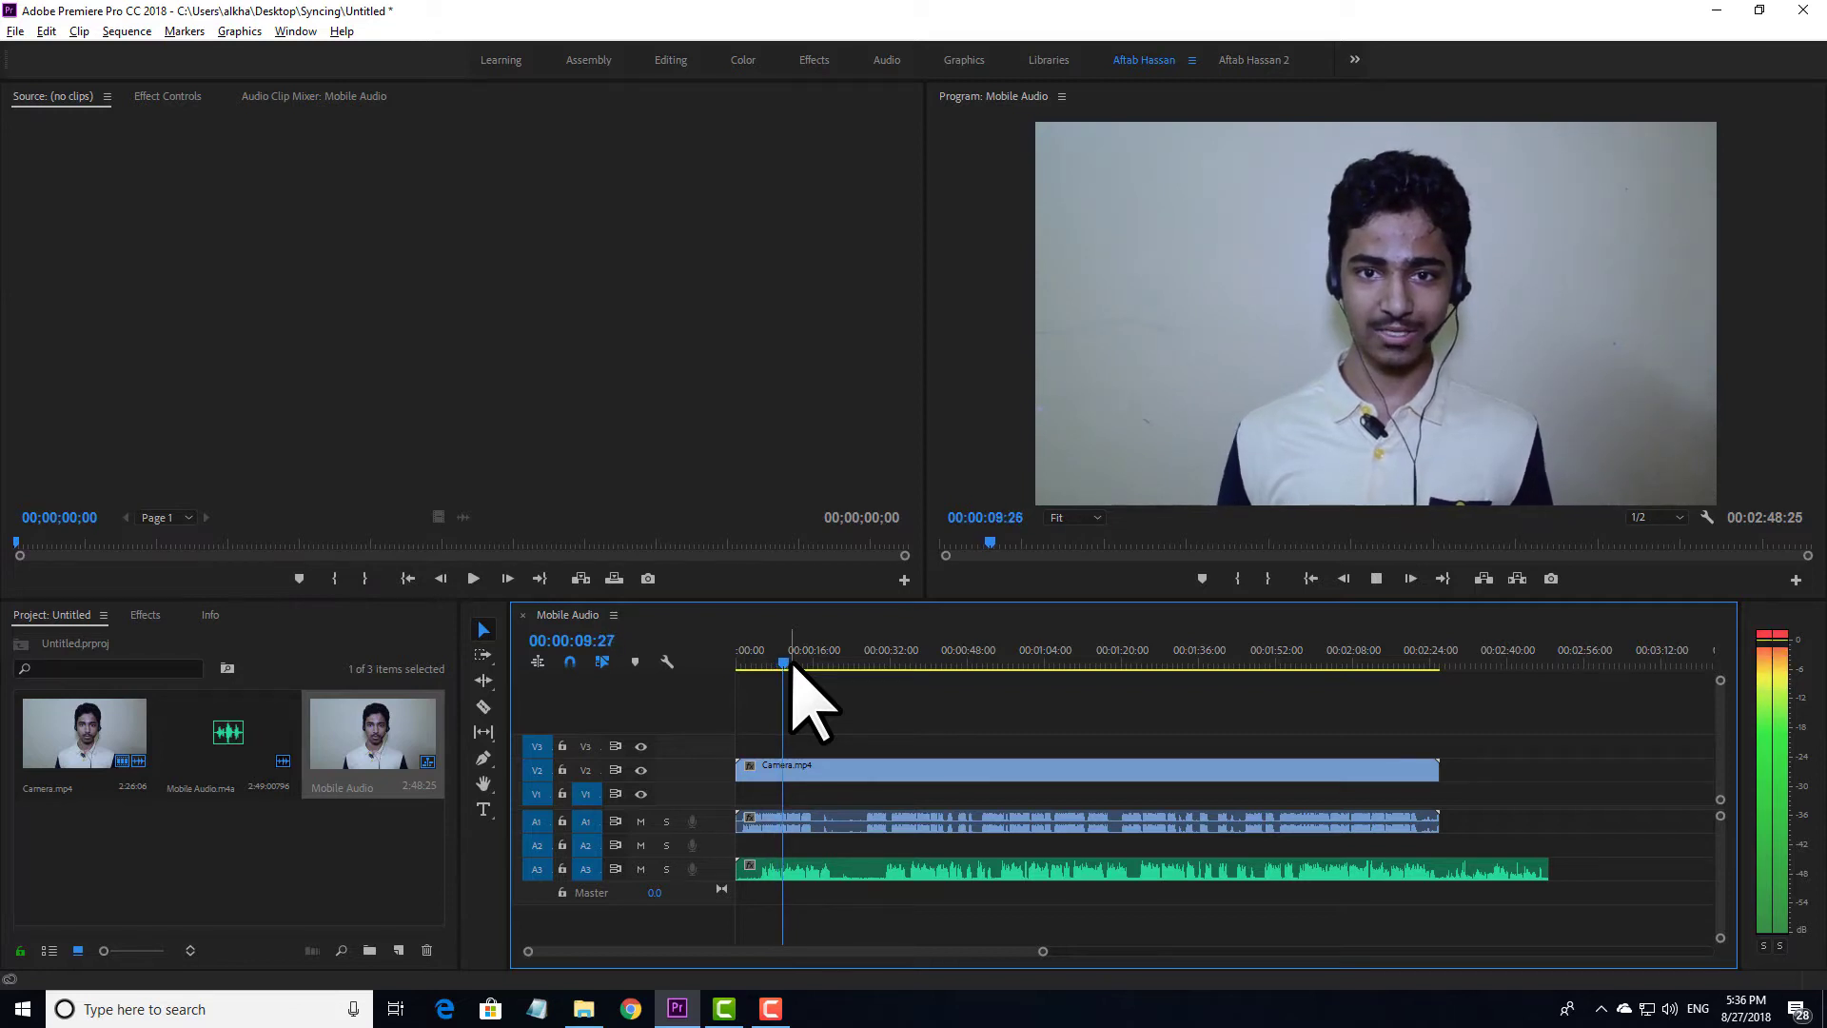
{"action": "key", "text": "space"}
- Move the video, camera audio and mobile audio together to start at about 00:00:34:00, and place the playhead at 00:02:02:04
{"action": "left_click_drag", "start_coordinate": [920, 909], "coordinate": [880, 879]}
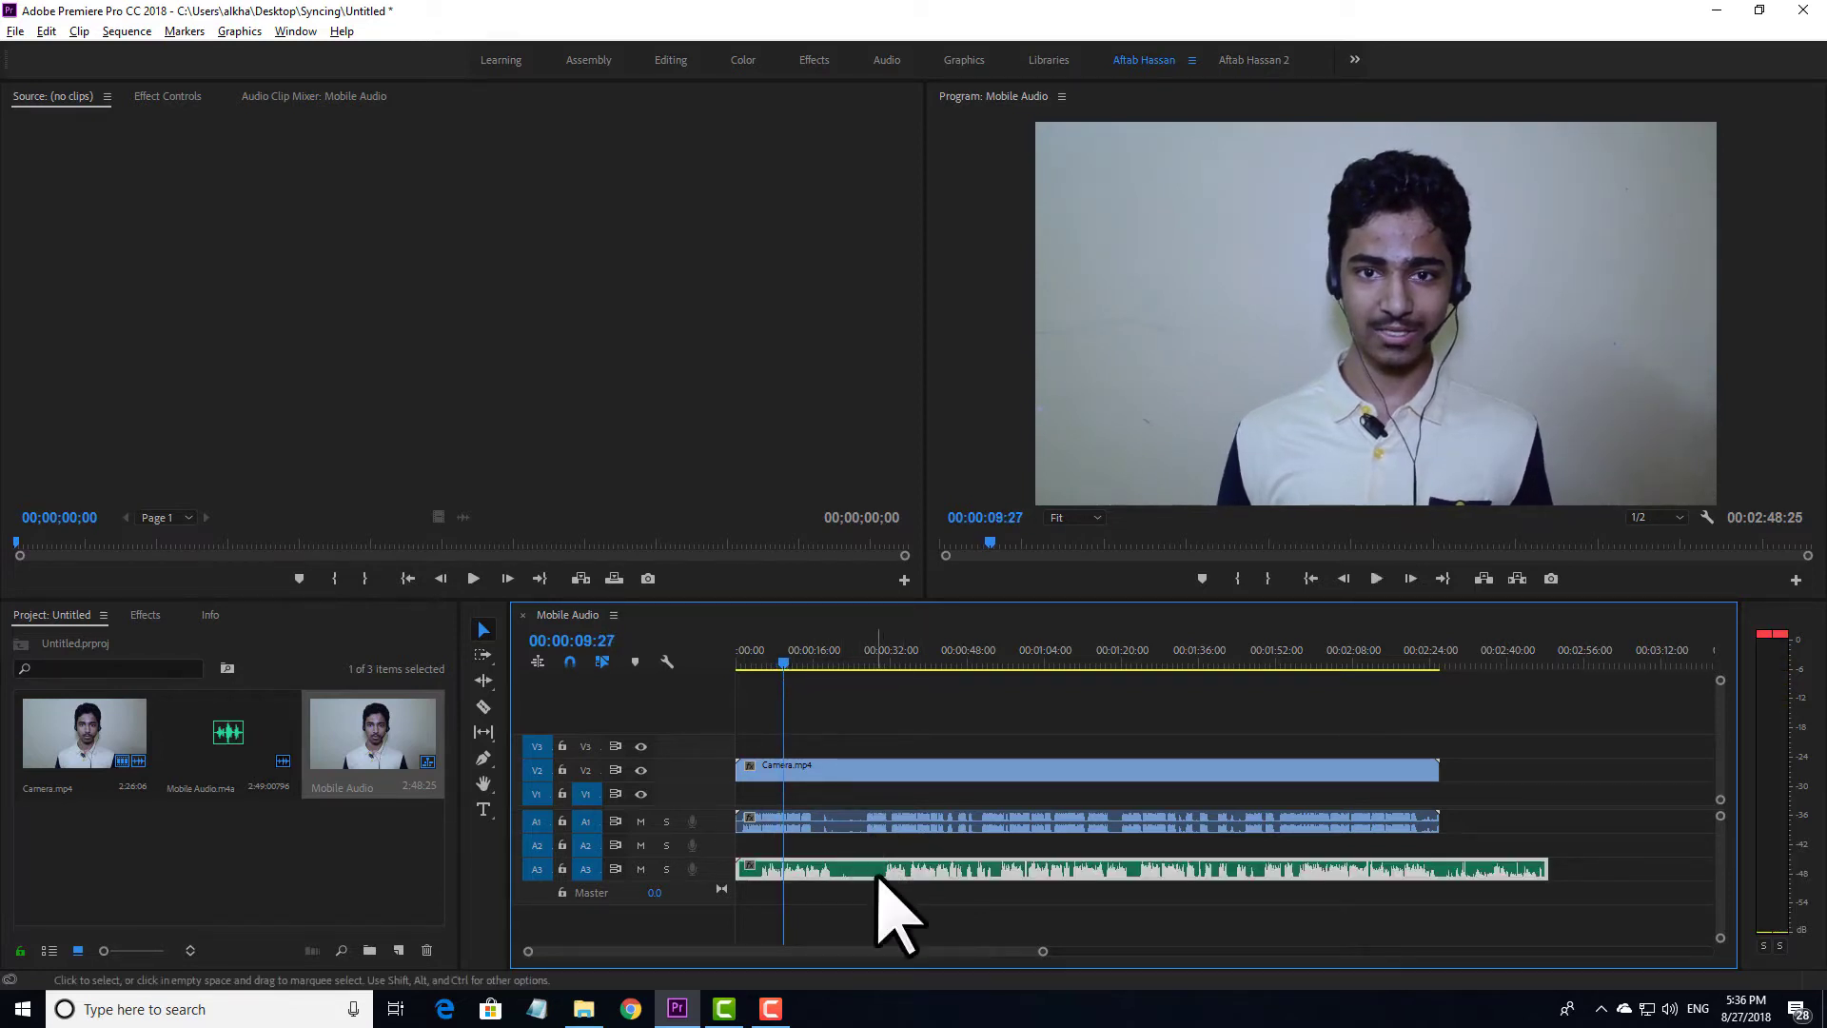
{"action": "left_click_drag", "start_coordinate": [1501, 804], "coordinate": [1404, 820]}
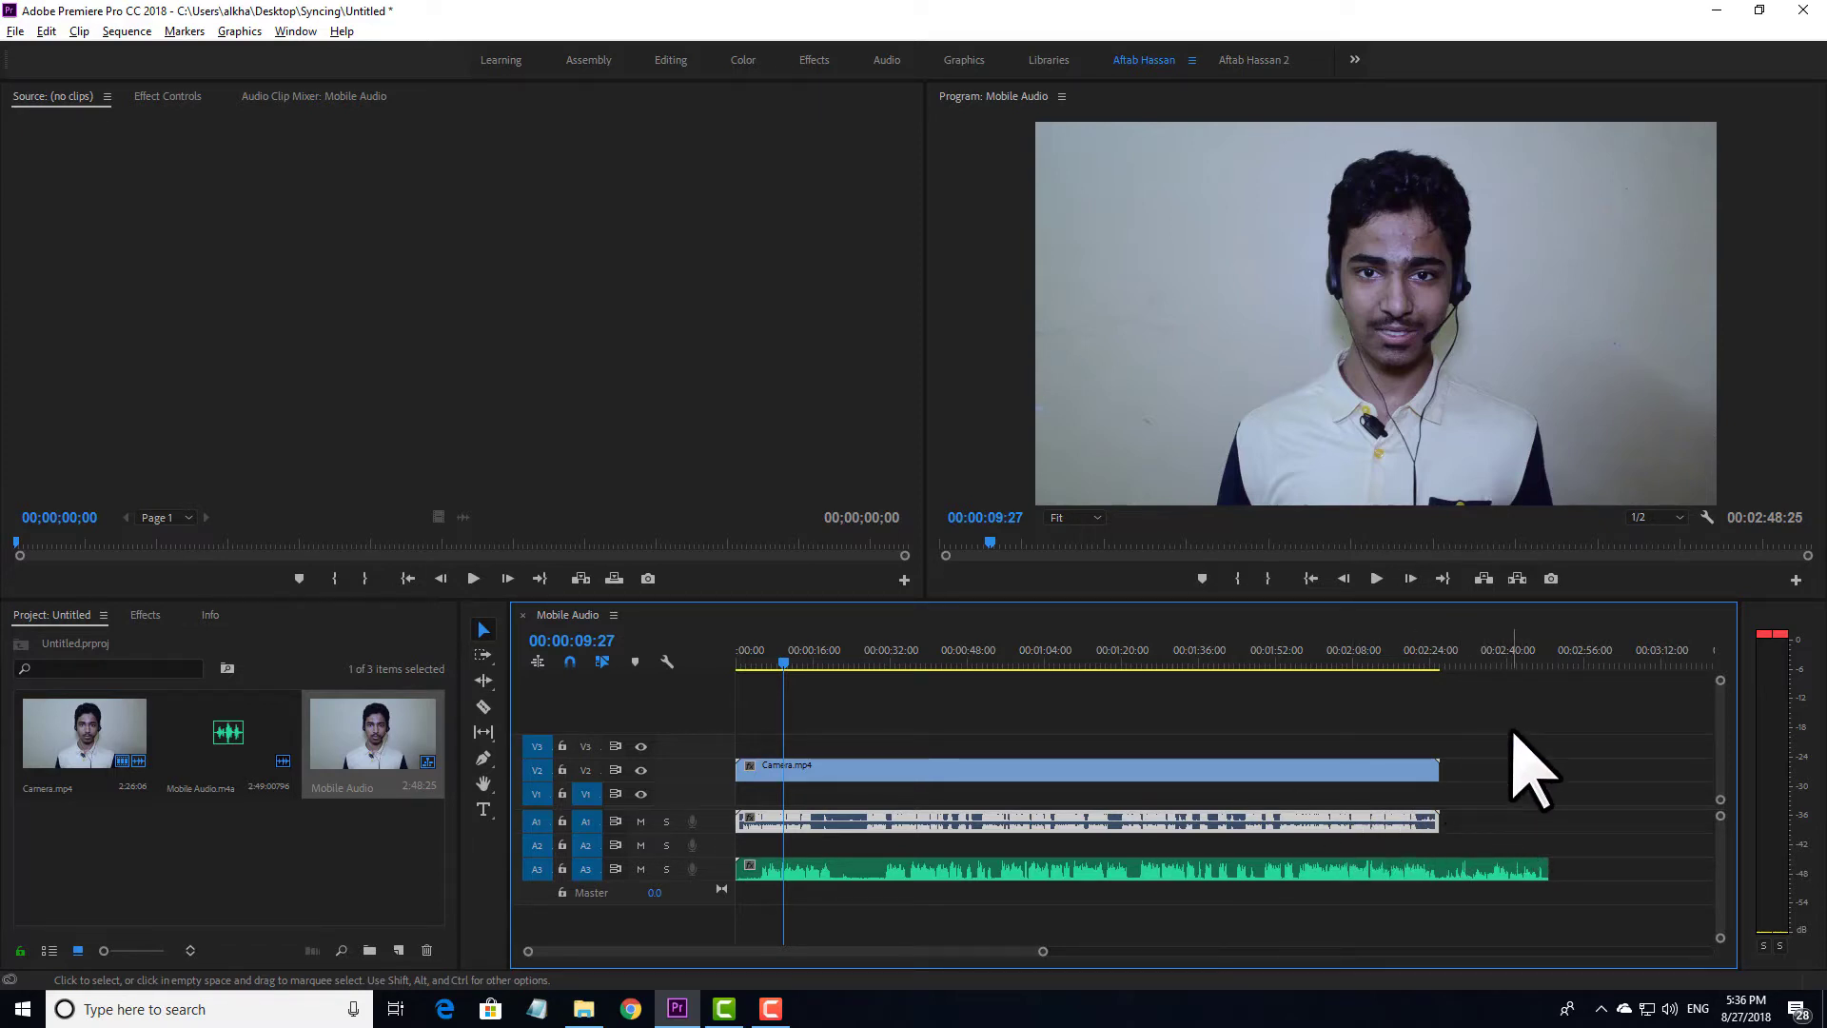
{"action": "left_click_drag", "start_coordinate": [1513, 733], "coordinate": [1277, 922]}
{"action": "left_click_drag", "start_coordinate": [1221, 767], "coordinate": [1385, 773]}
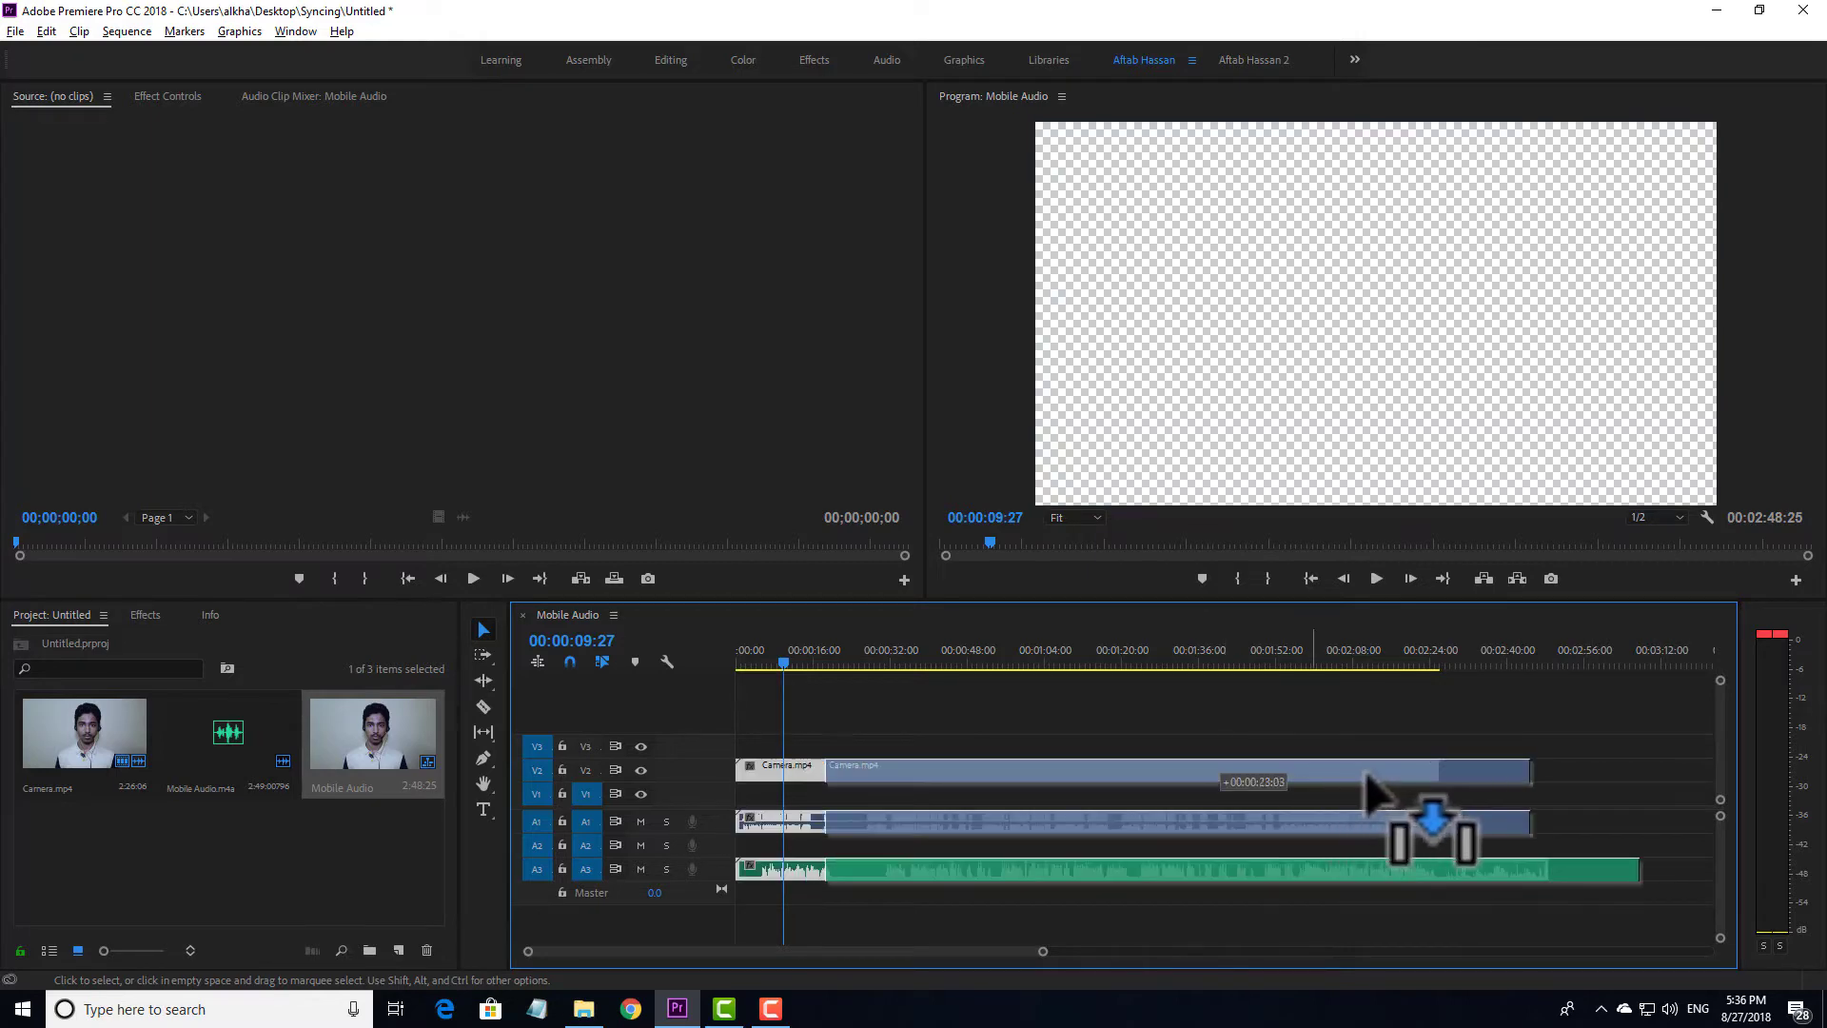
{"action": "left_click", "coordinate": [1322, 657]}
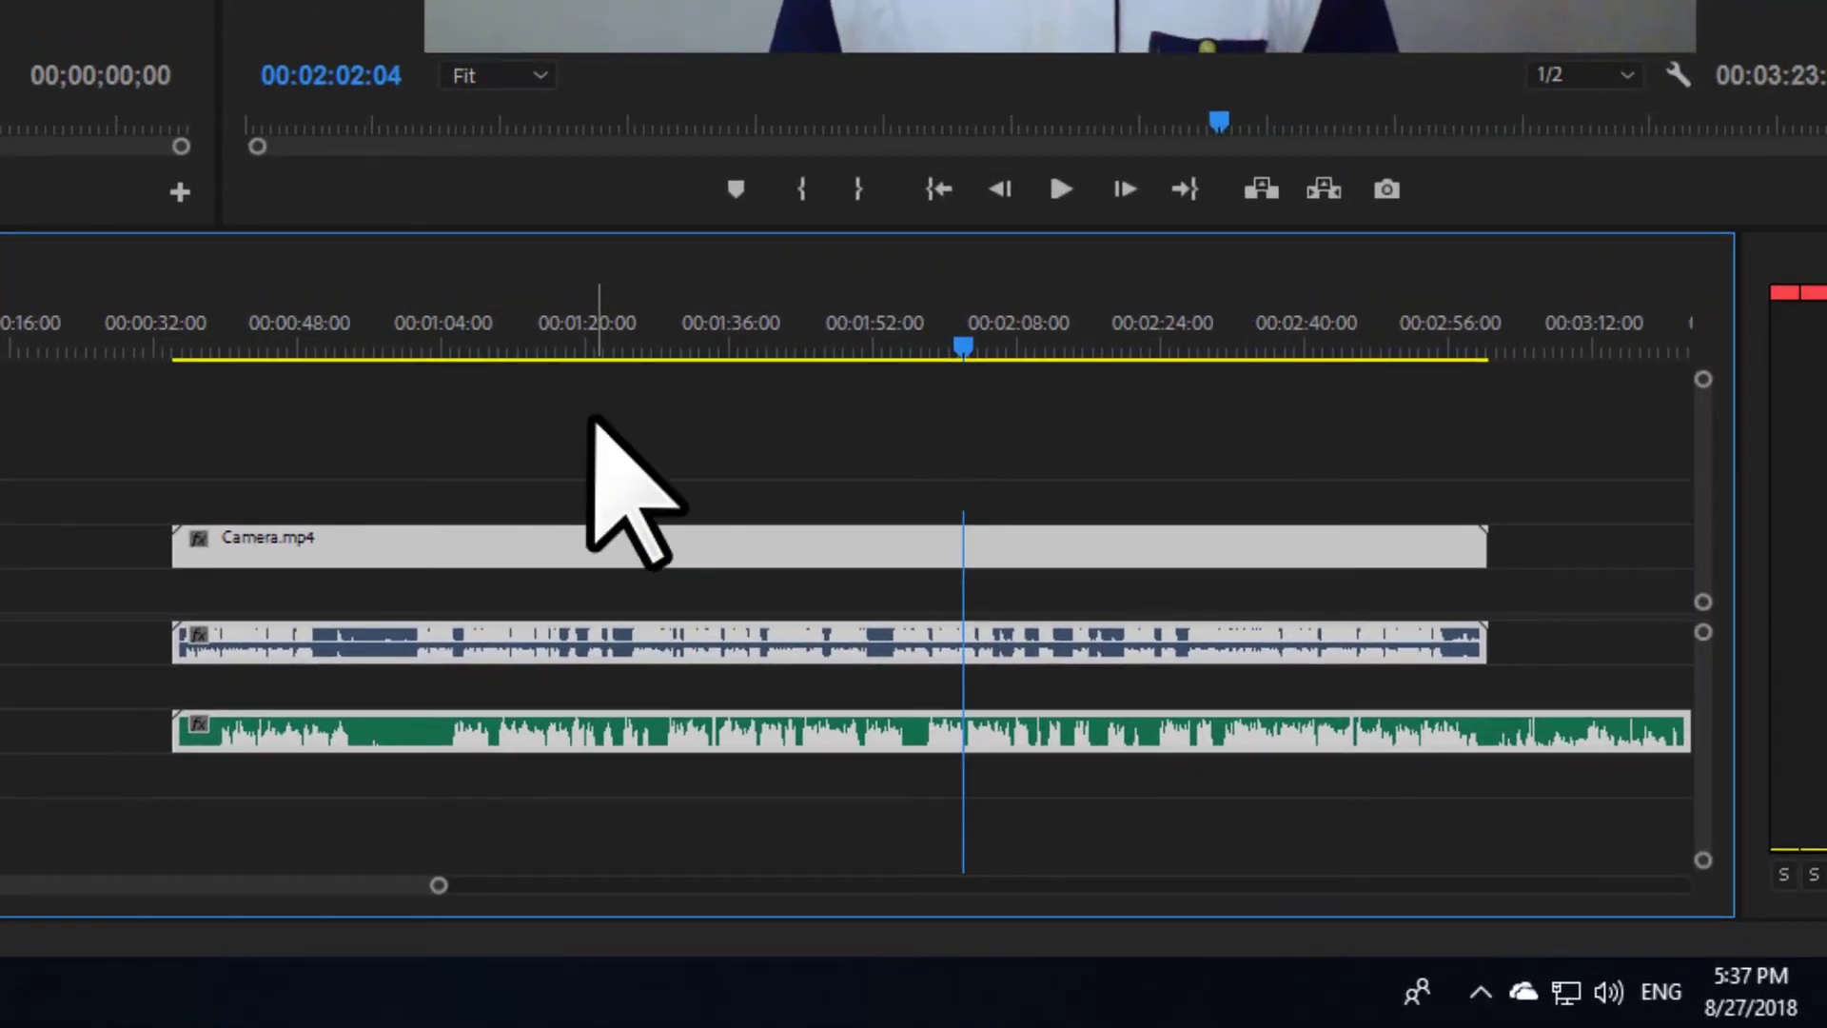
{"action": "left_click", "coordinate": [652, 354]}
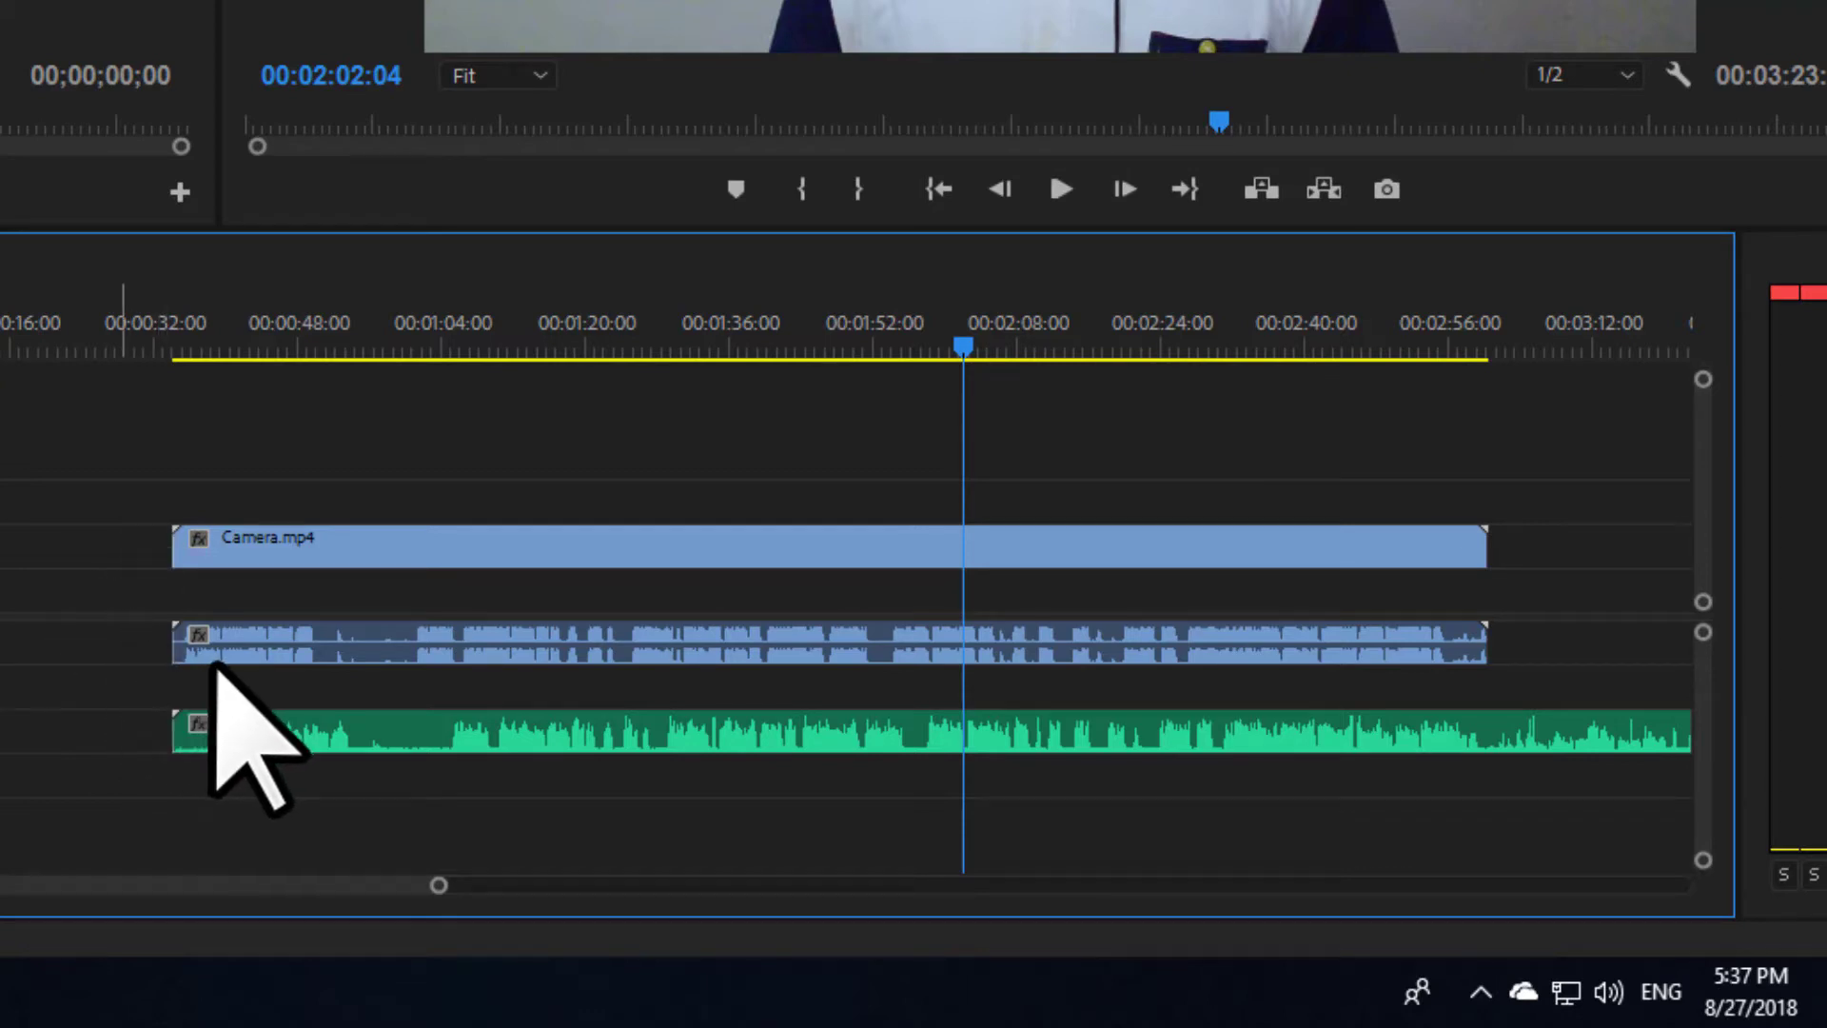
- Synchronize the camera audio with the mobile audio, using Audio as the synchronize point on track channel 1
{"action": "left_click_drag", "start_coordinate": [55, 579], "coordinate": [351, 677]}
{"action": "left_click_drag", "start_coordinate": [82, 683], "coordinate": [306, 800]}
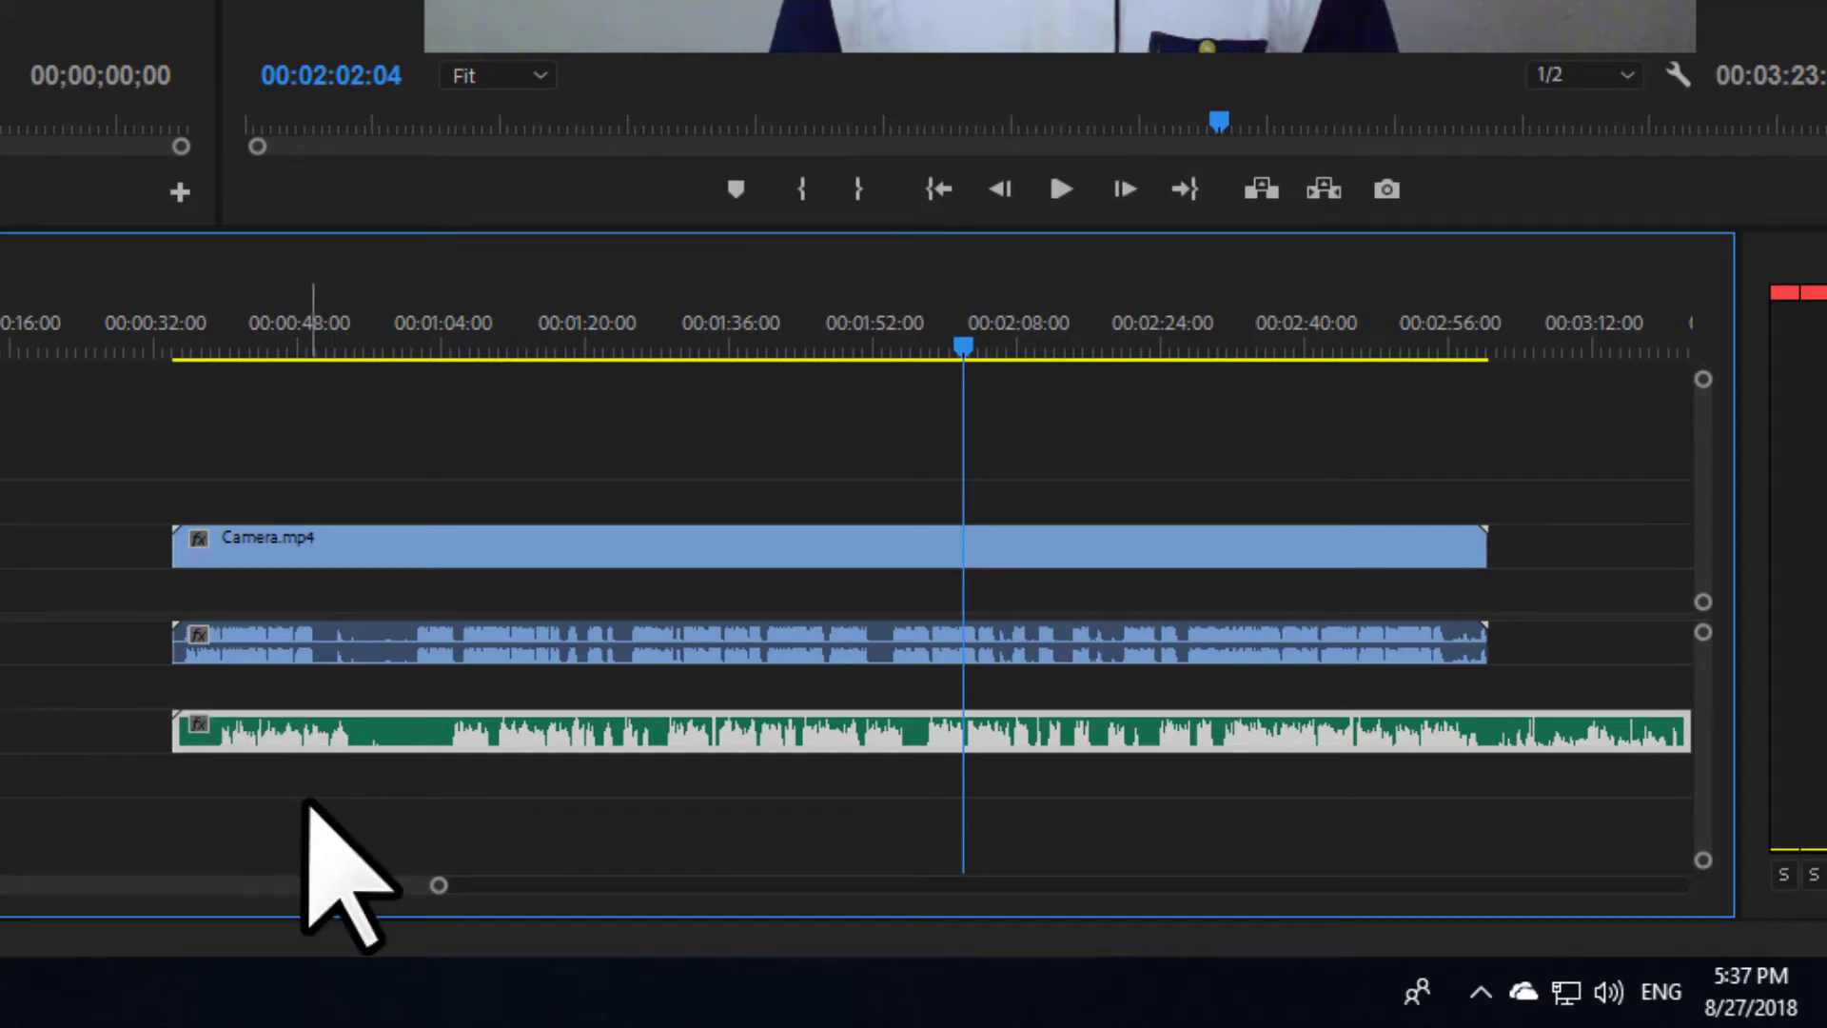
{"action": "left_click_drag", "start_coordinate": [648, 820], "coordinate": [409, 649]}
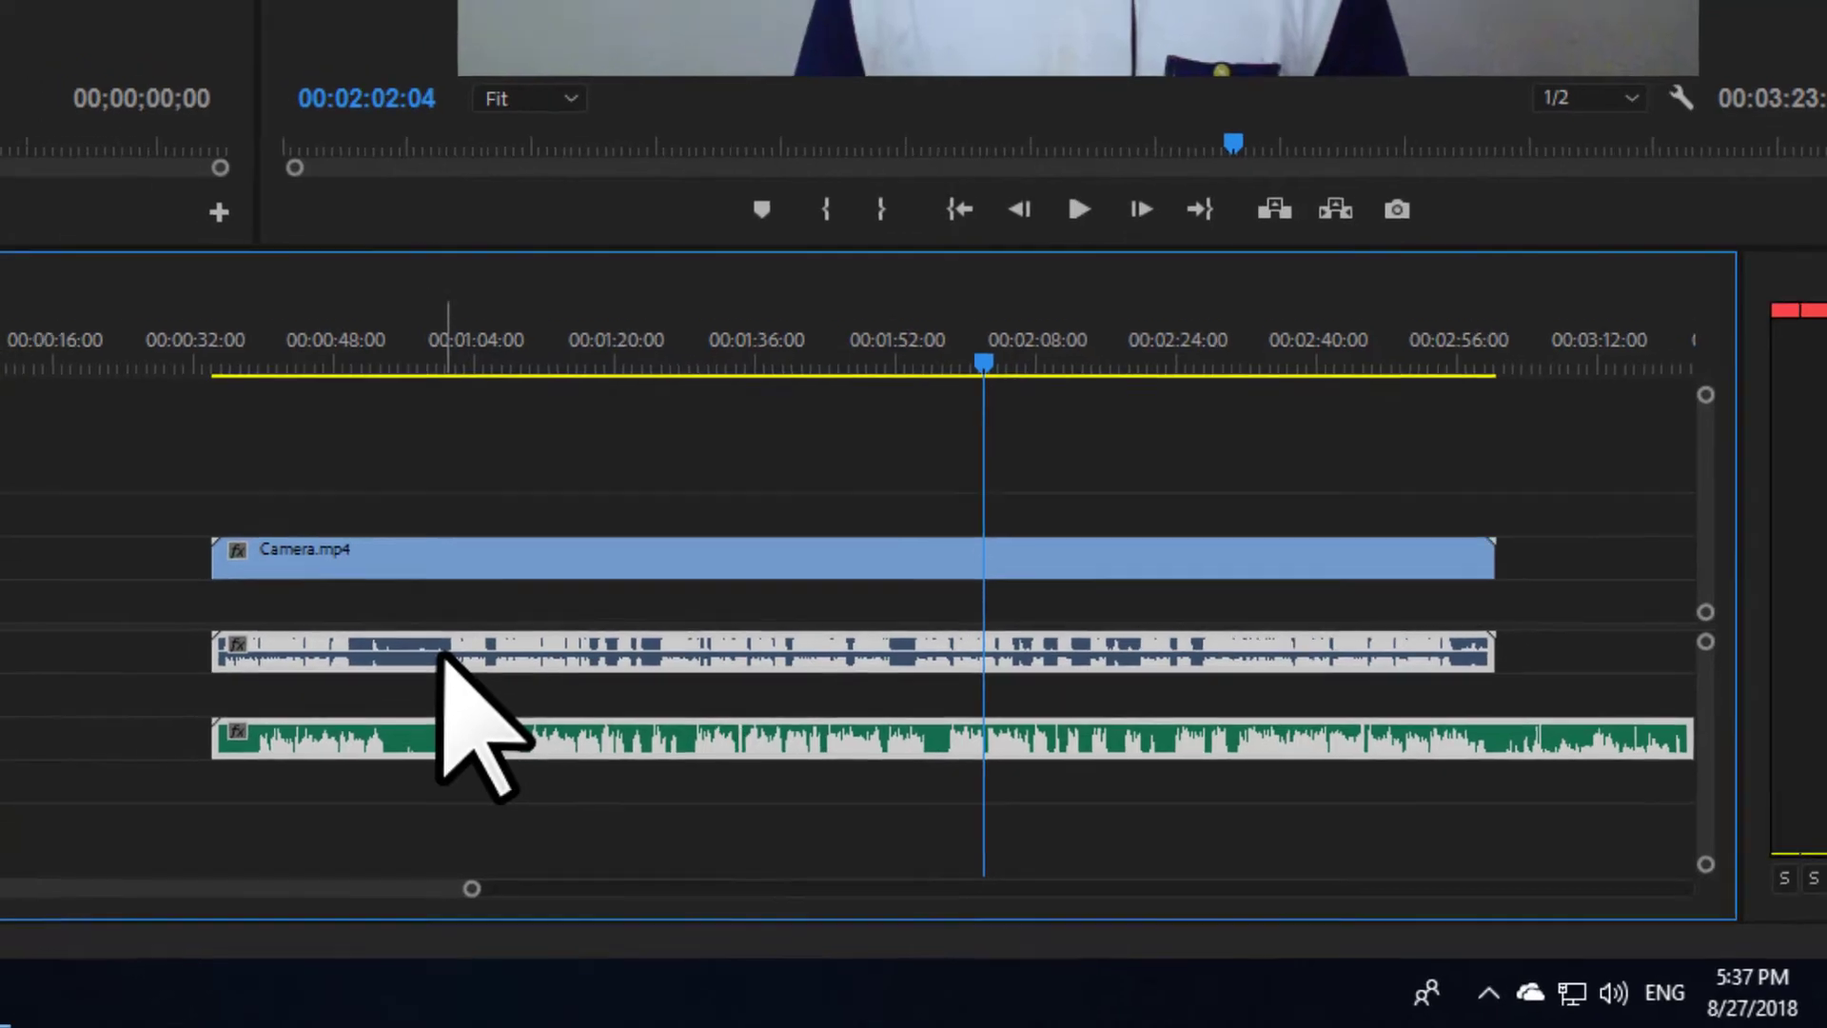
{"action": "right_click", "coordinate": [407, 643]}
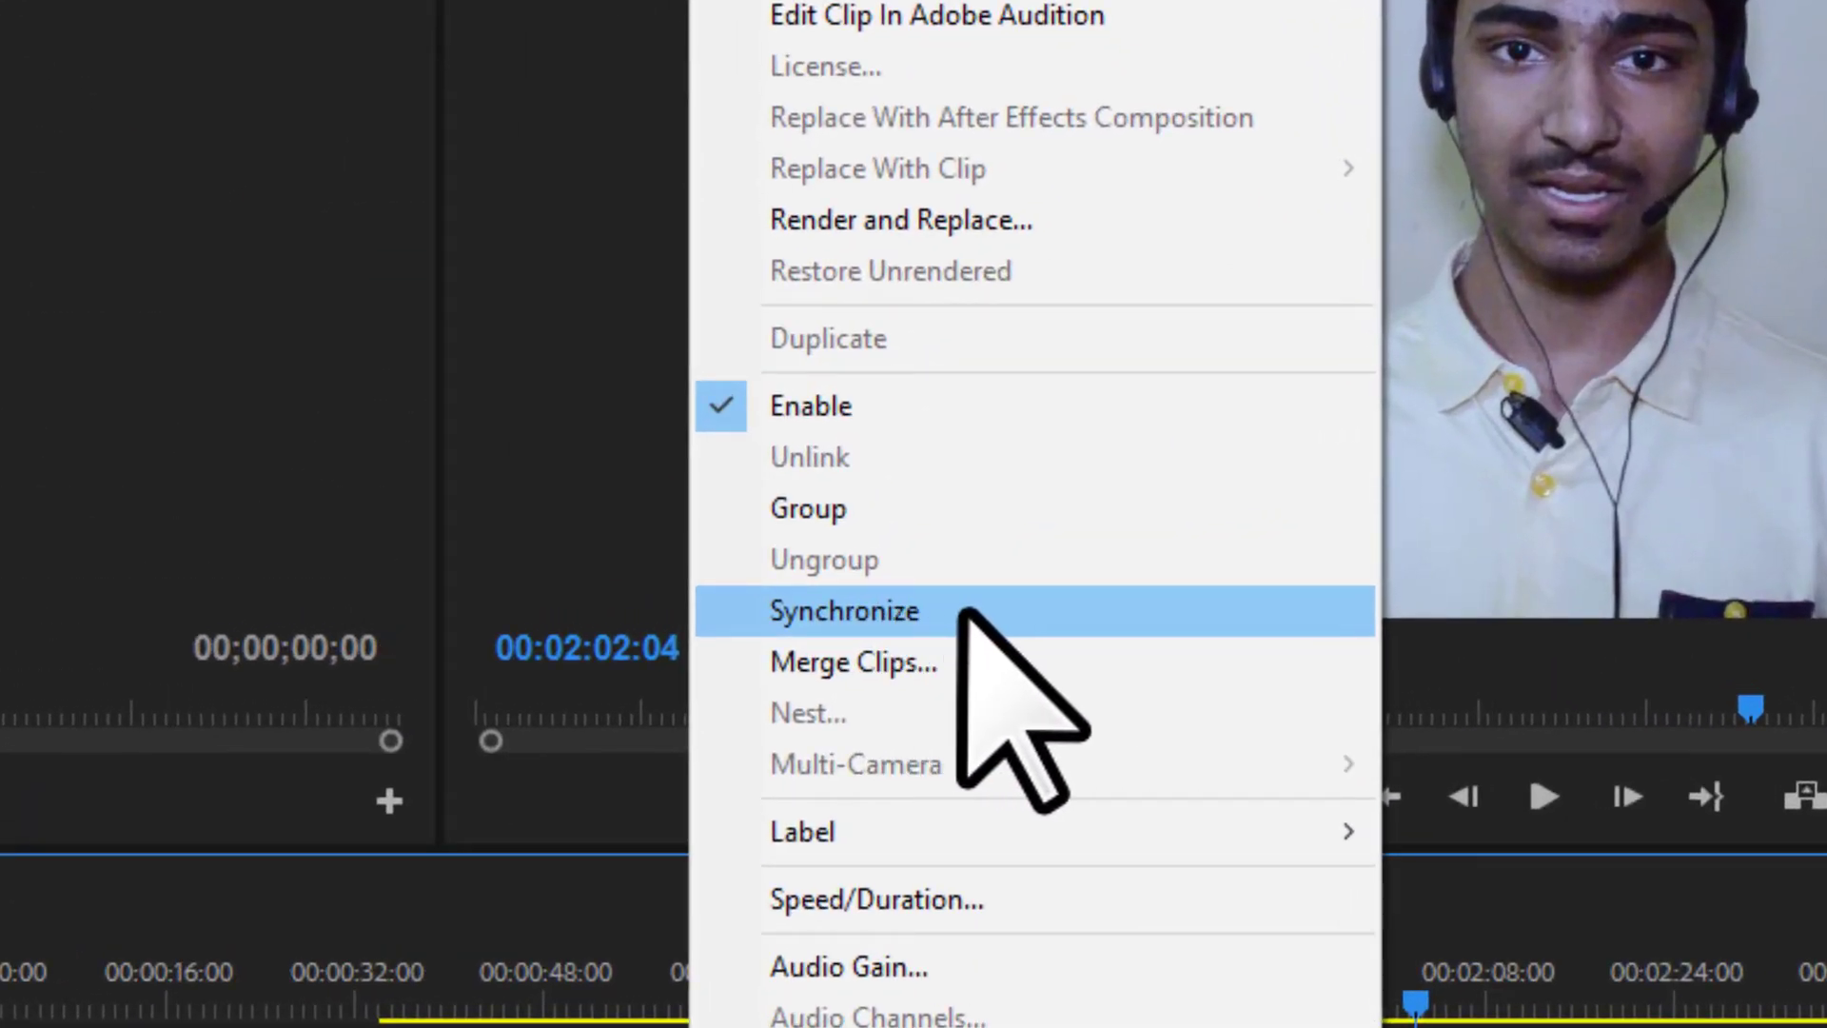
{"action": "left_click", "coordinate": [962, 614]}
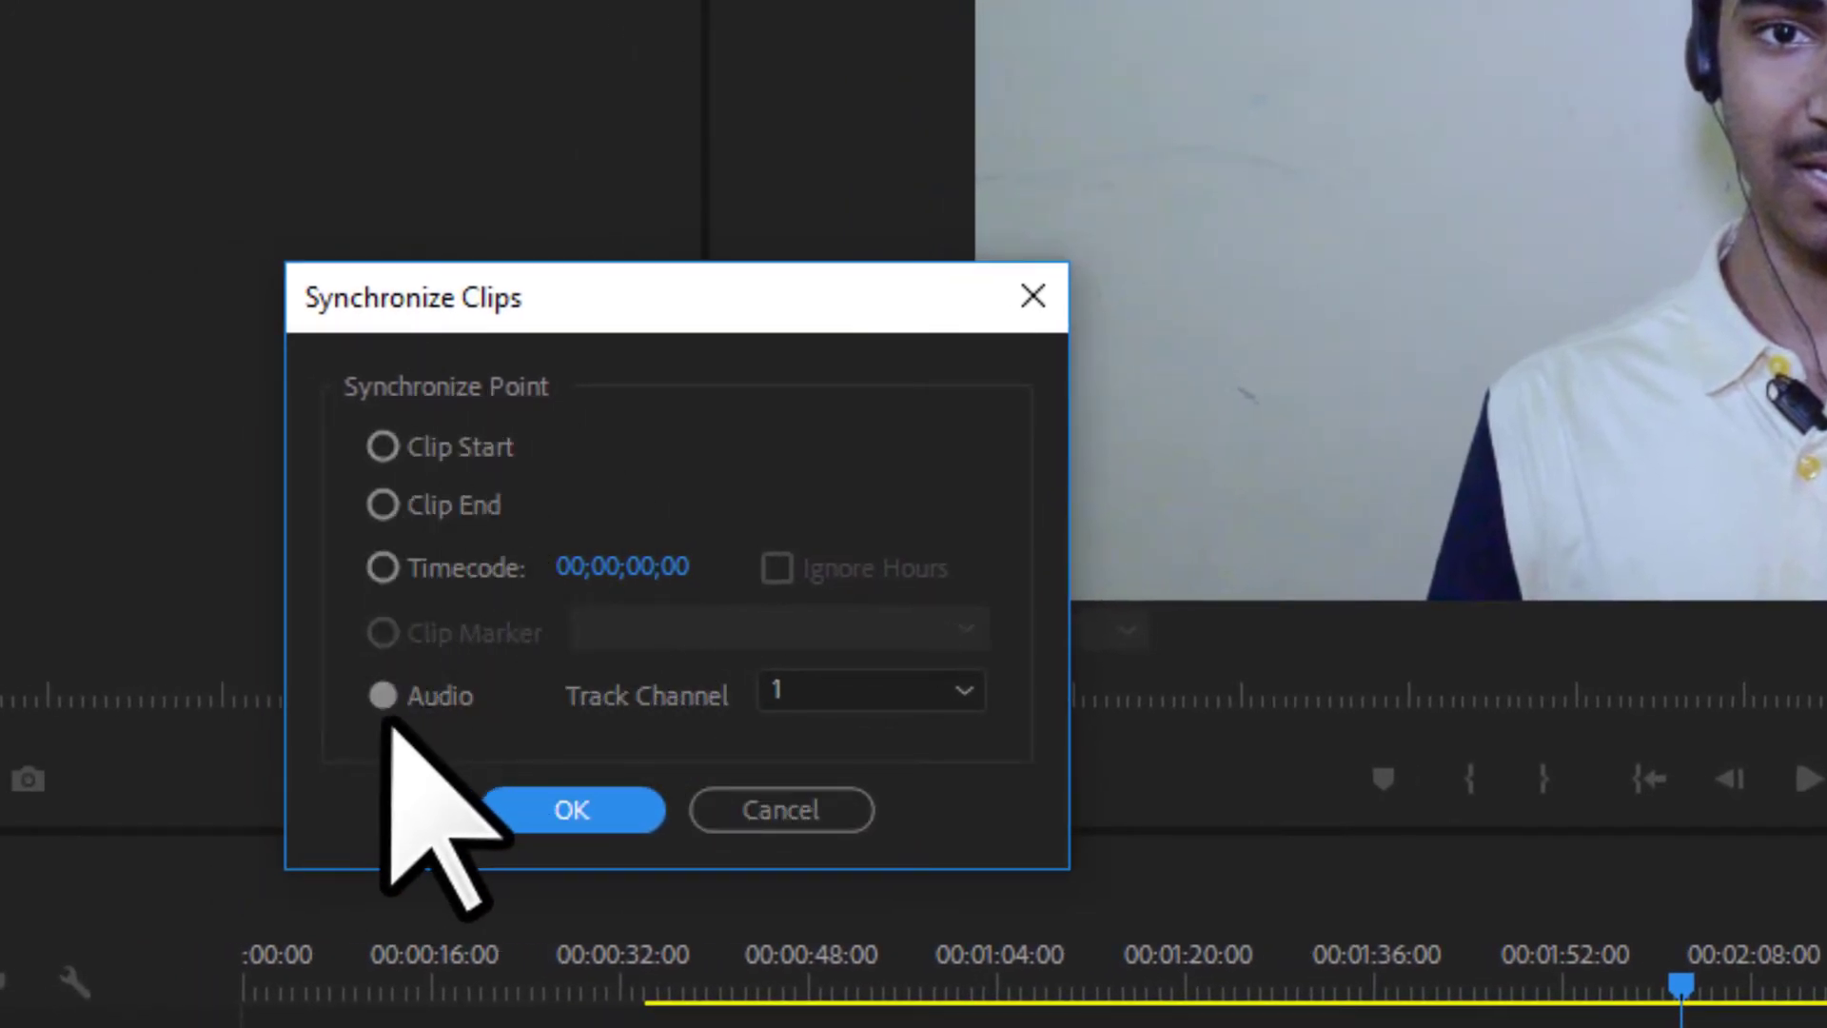
{"action": "left_click", "coordinate": [450, 457]}
{"action": "left_click", "coordinate": [449, 509]}
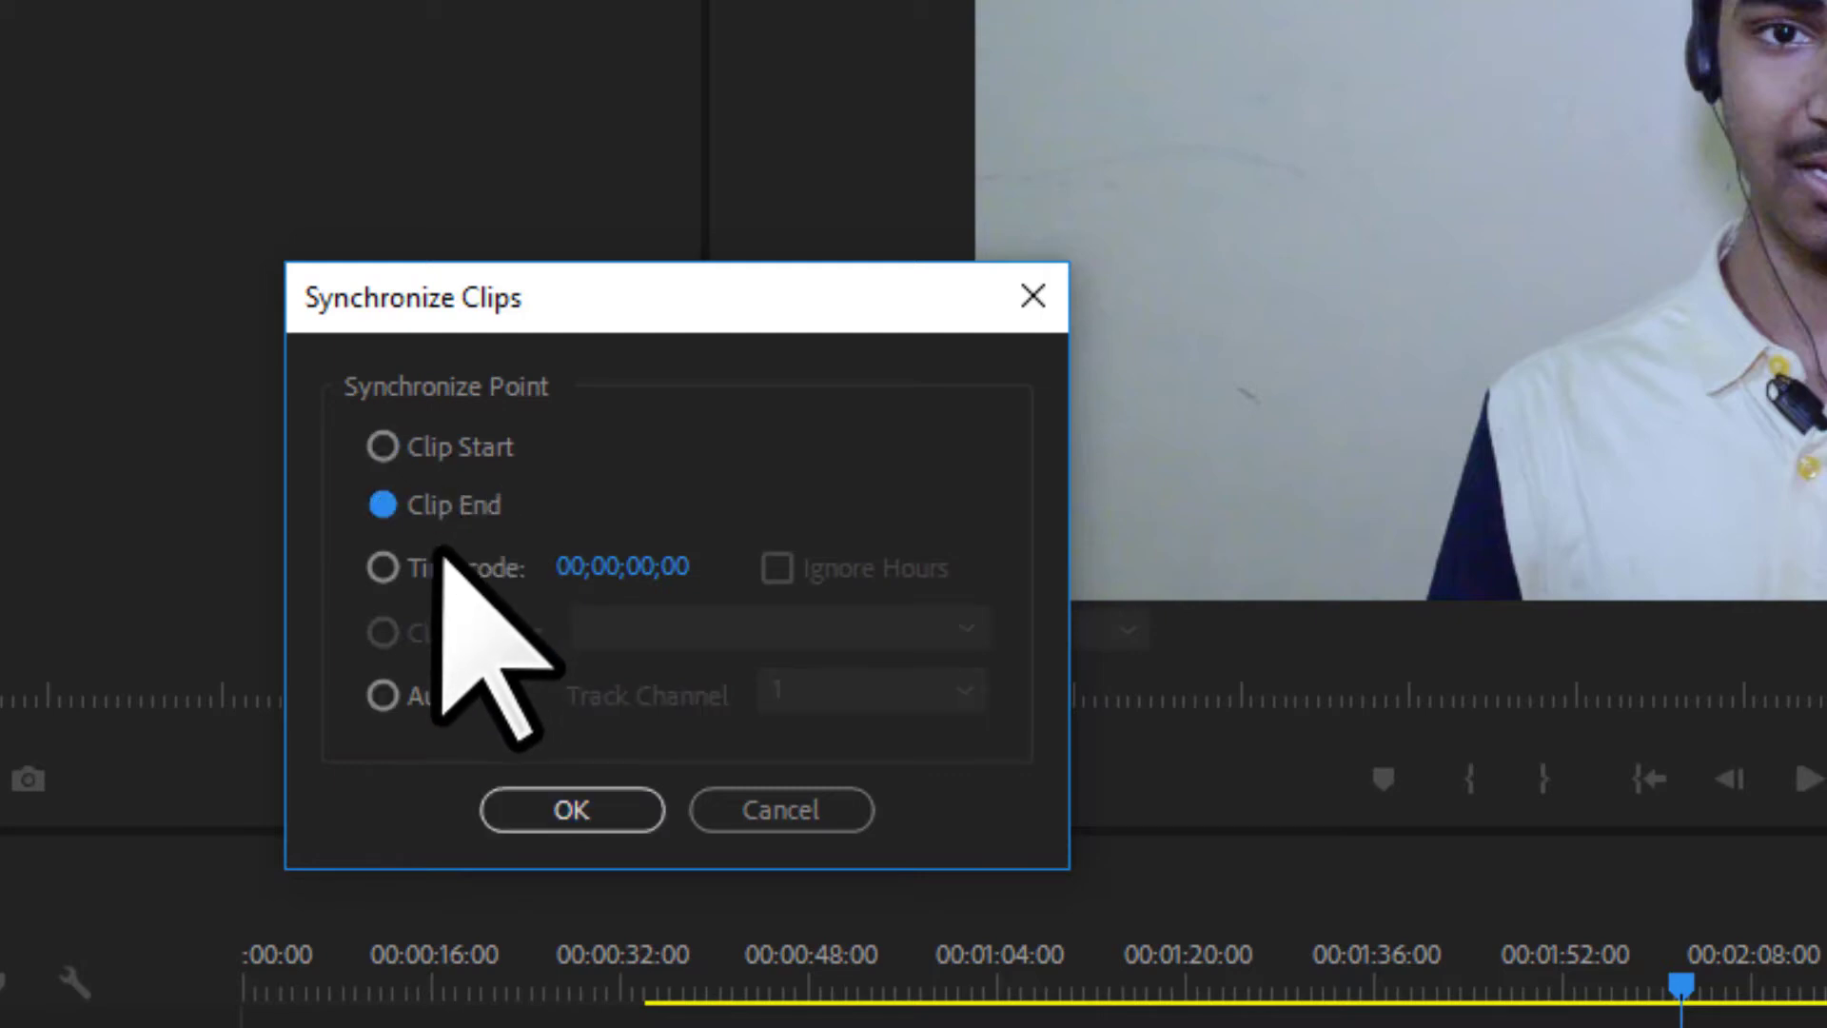
{"action": "left_click", "coordinate": [404, 698]}
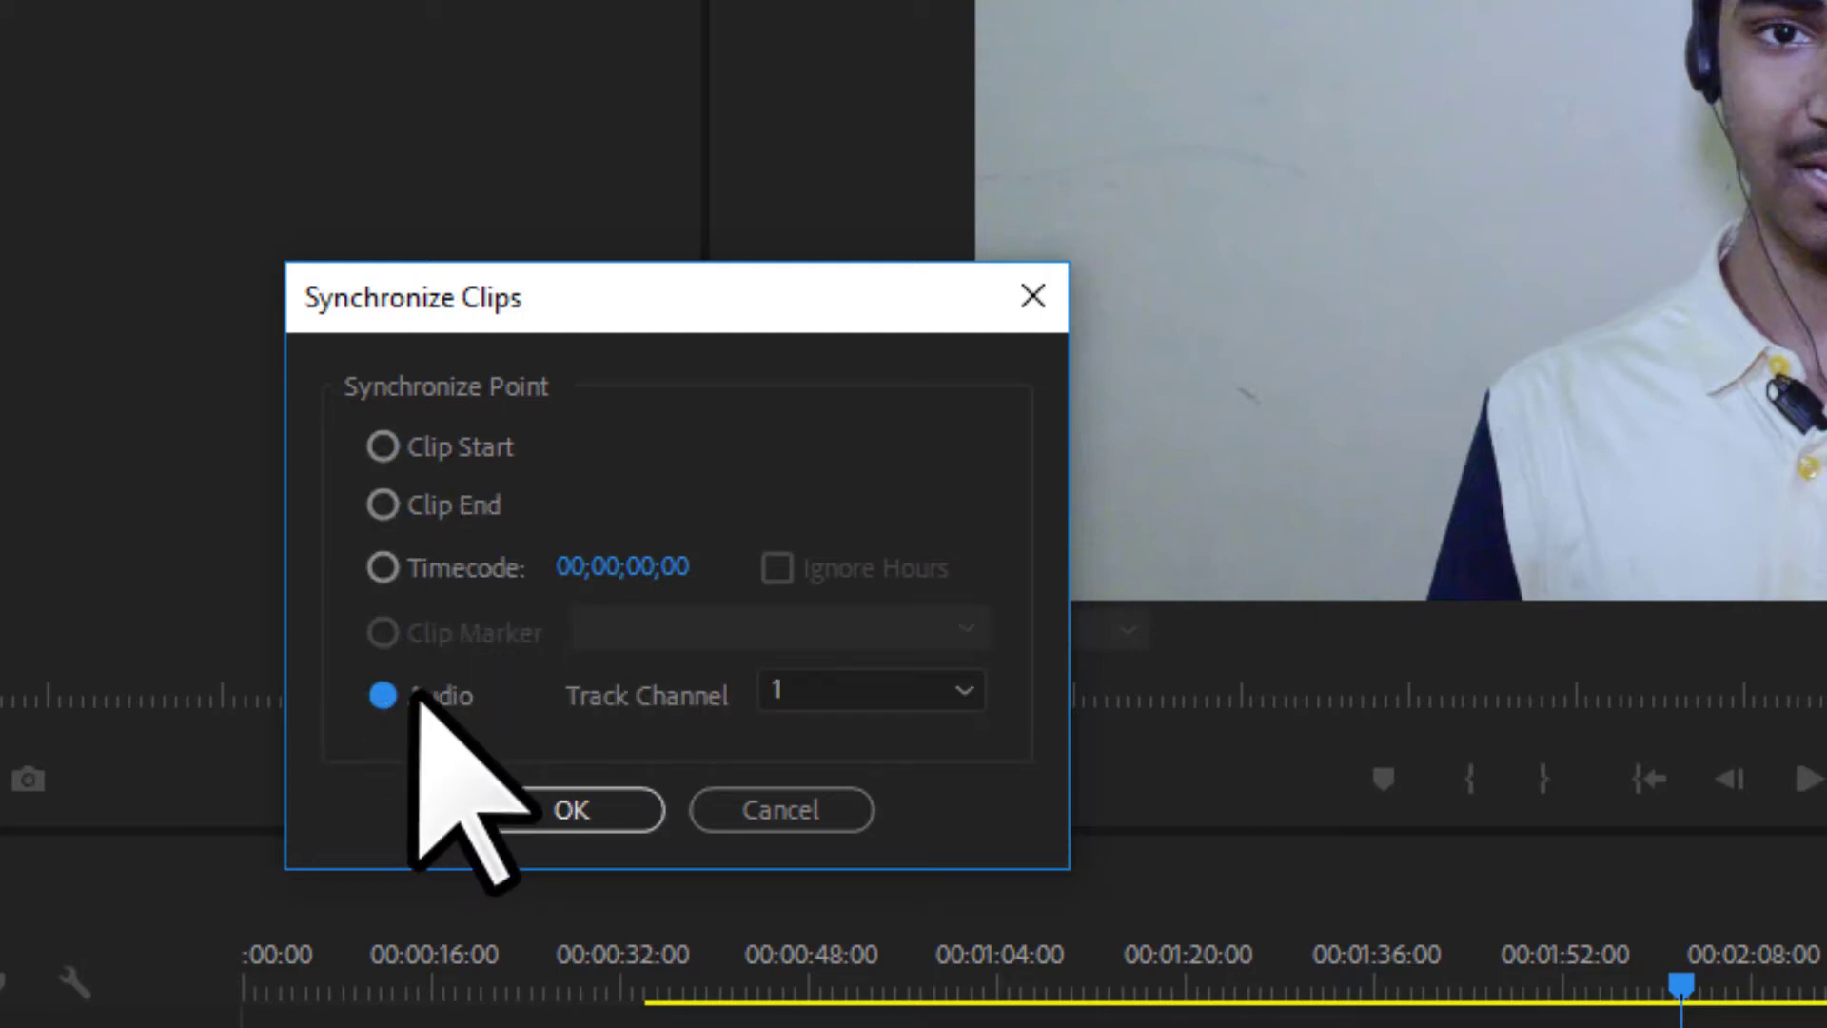
{"action": "left_click", "coordinate": [572, 810]}
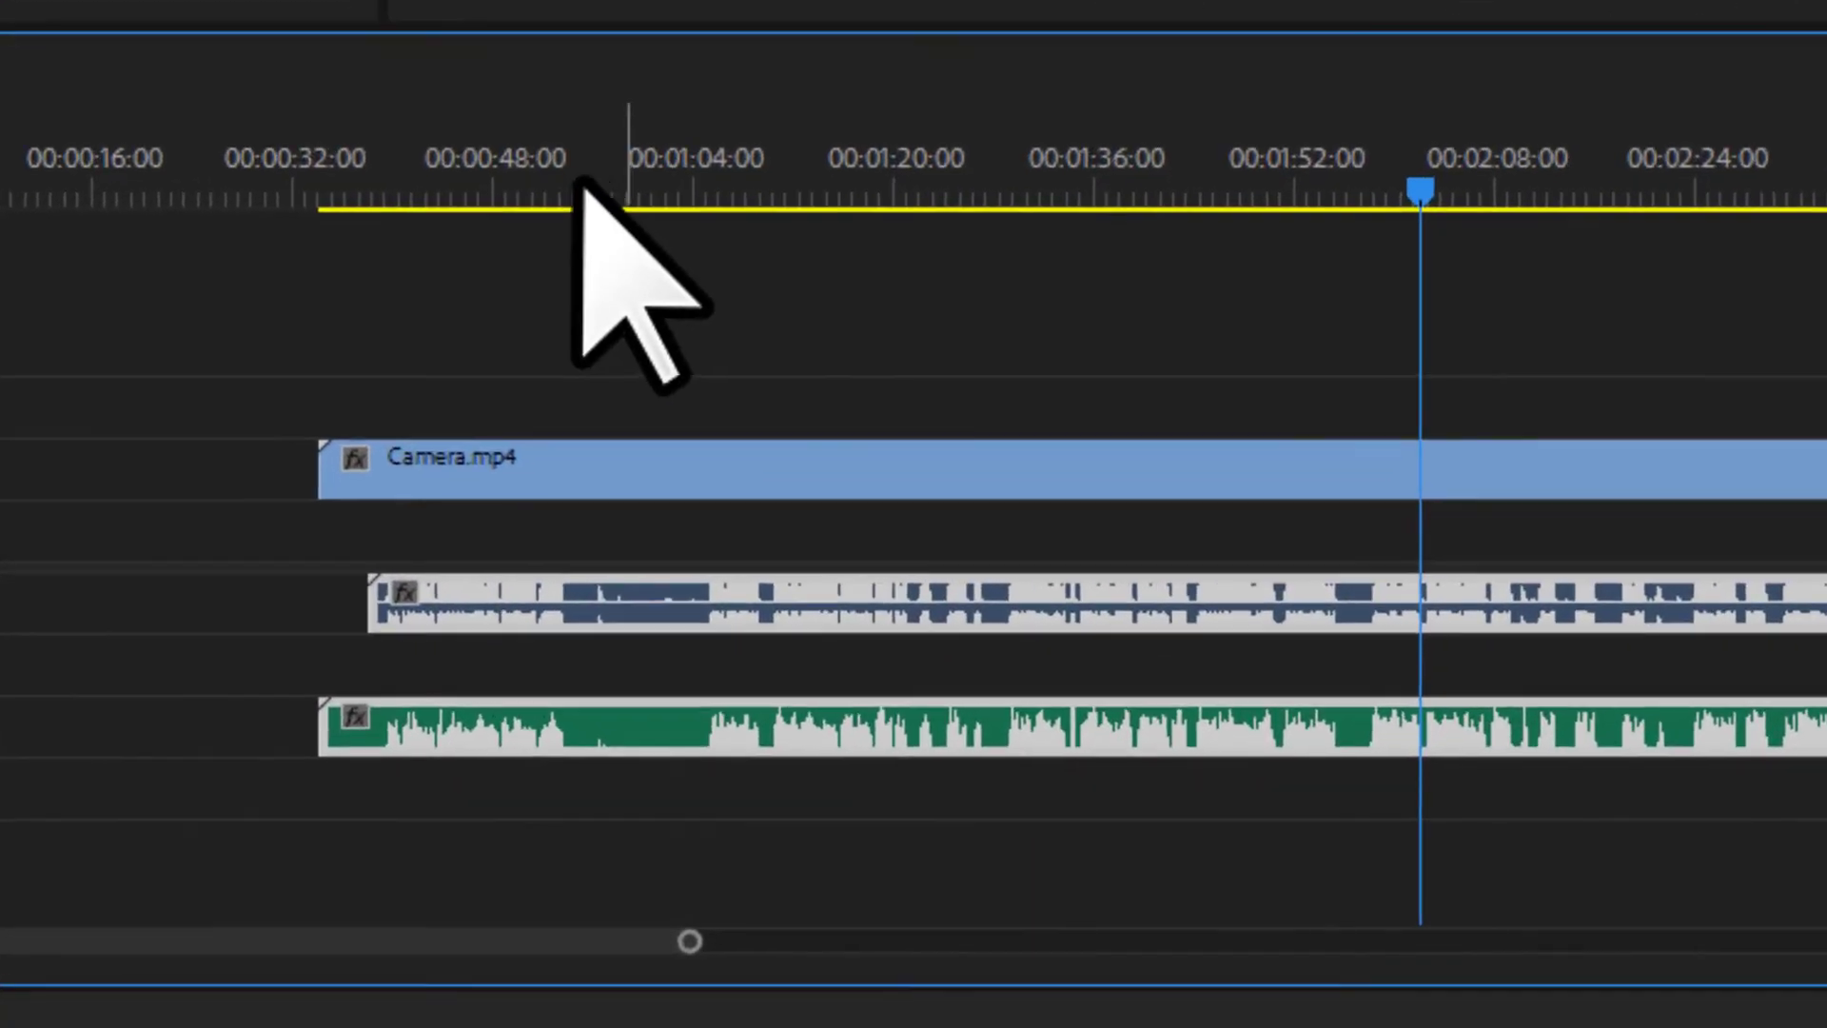
- Compare the camera and mobile audio waveforms around 00:00:40:00 to check how they line up after synchronizing
{"action": "left_click", "coordinate": [978, 657]}
{"action": "scroll", "coordinate": [425, 665], "scroll_direction": "up", "scroll_amount": 5}
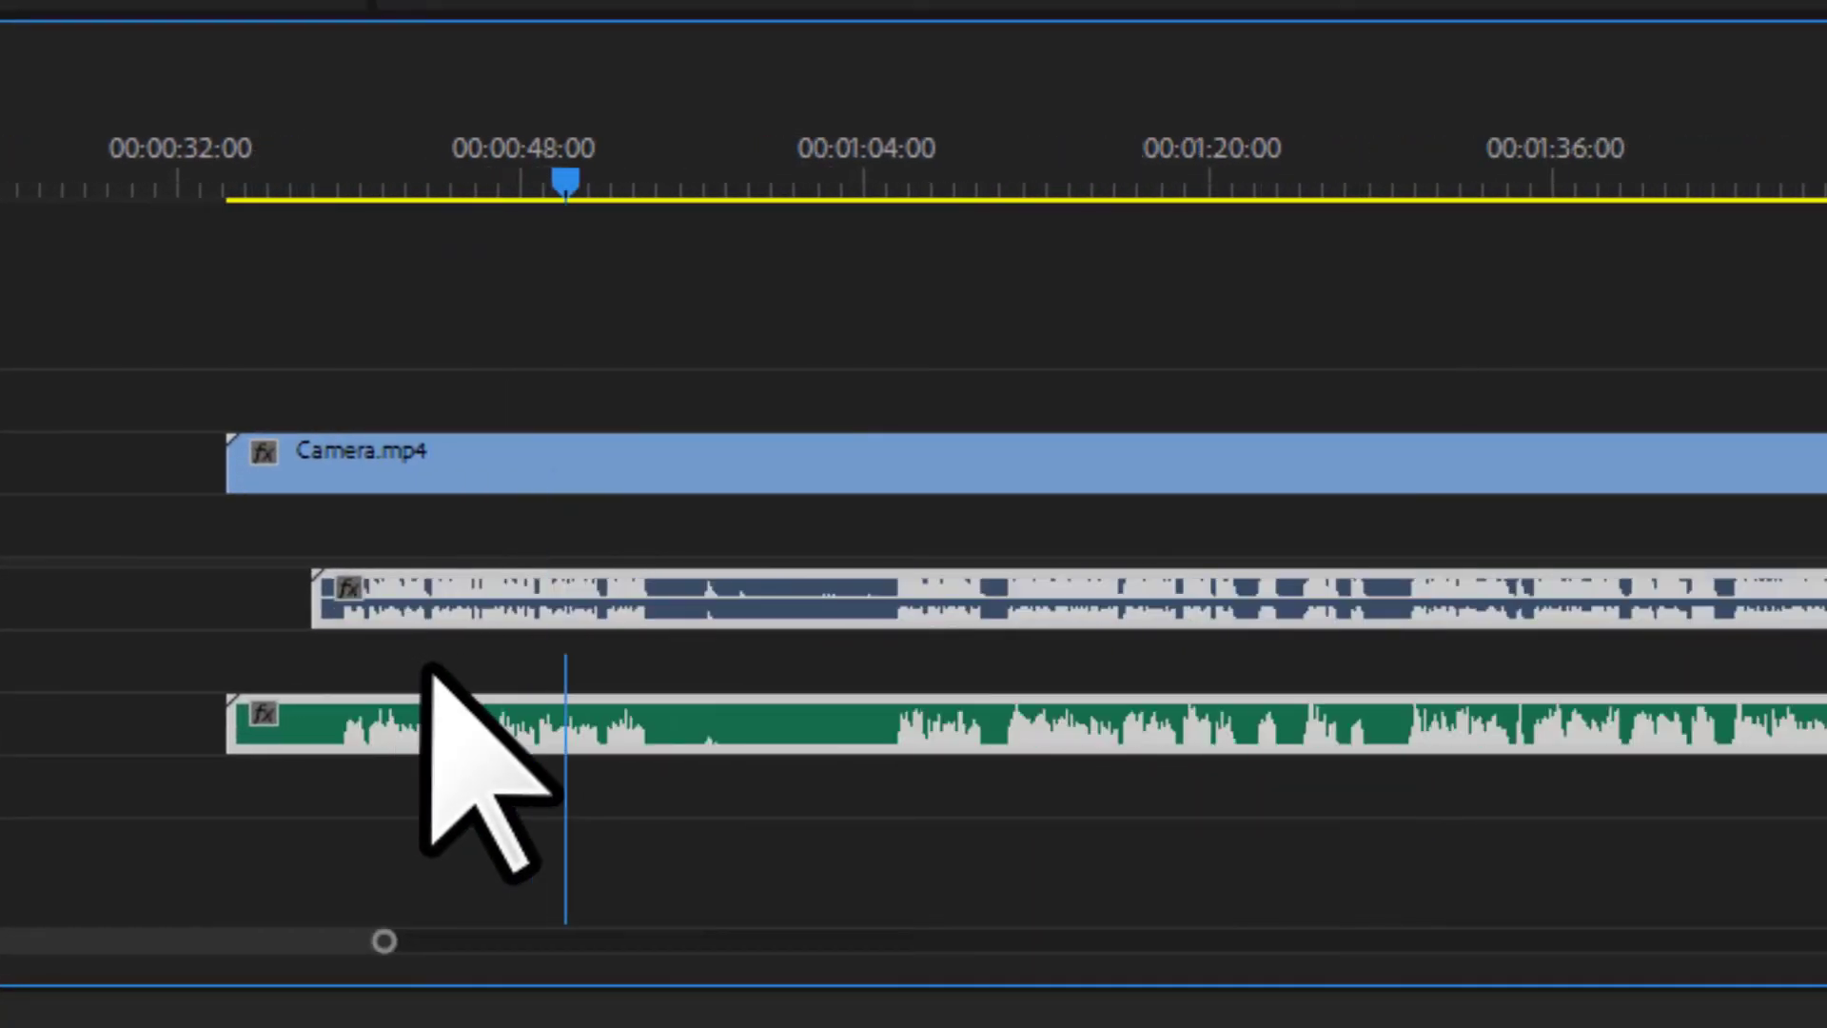
{"action": "scroll", "coordinate": [419, 703], "scroll_direction": "up", "scroll_amount": 1}
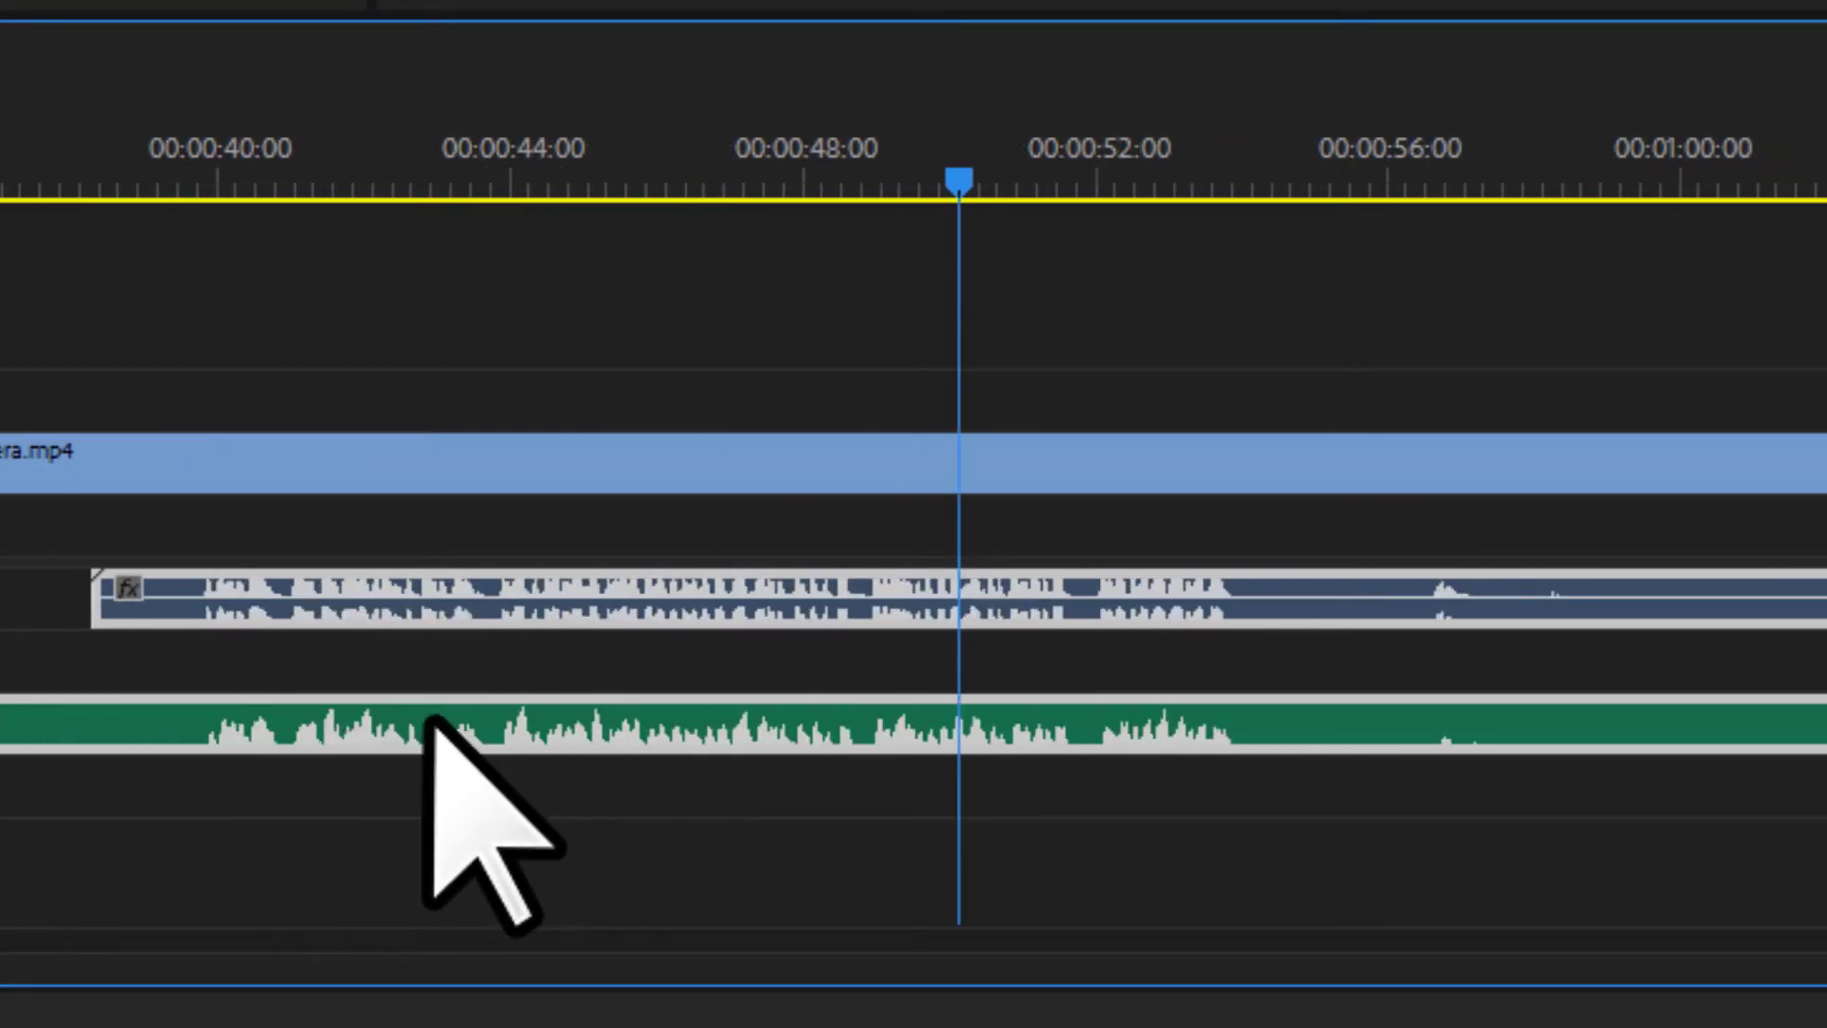
{"action": "scroll", "coordinate": [253, 653], "scroll_direction": "up", "scroll_amount": 3}
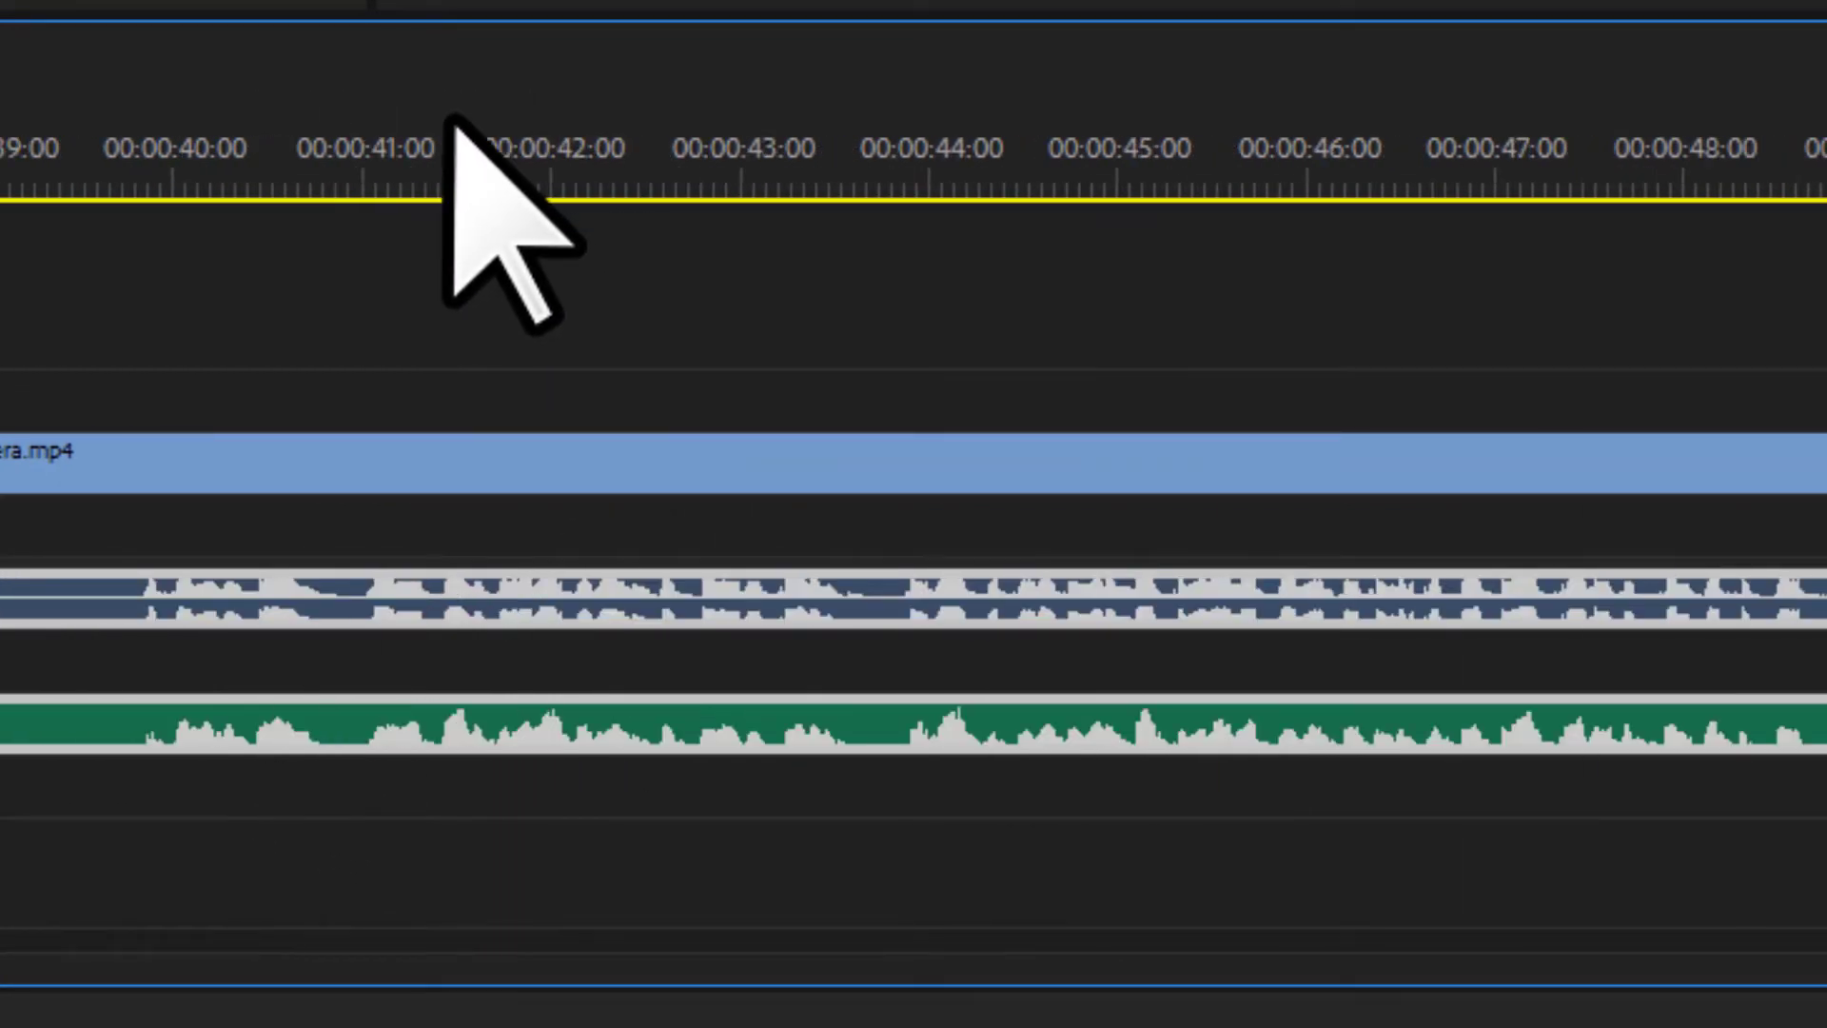
{"action": "left_click_drag", "start_coordinate": [253, 134], "coordinate": [217, 152]}
{"action": "scroll", "coordinate": [221, 544], "scroll_direction": "up", "scroll_amount": 3}
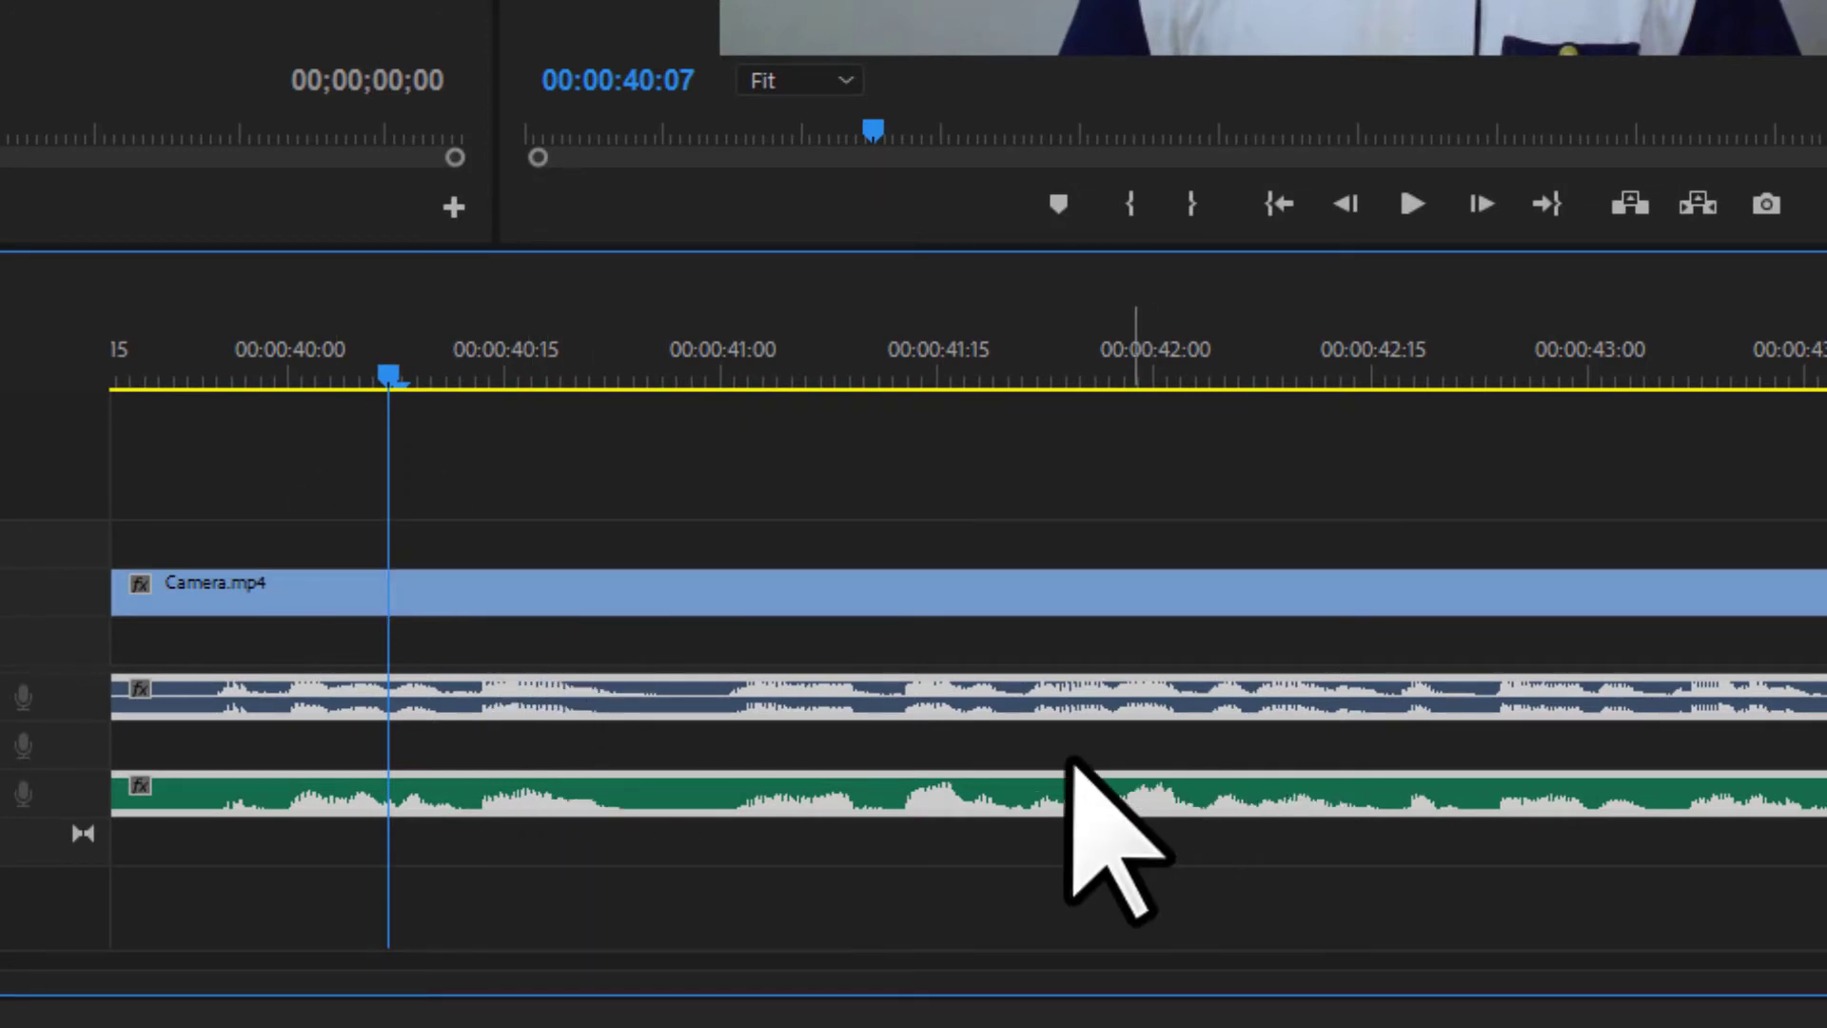
{"action": "scroll", "coordinate": [917, 757], "scroll_direction": "down", "scroll_amount": 5}
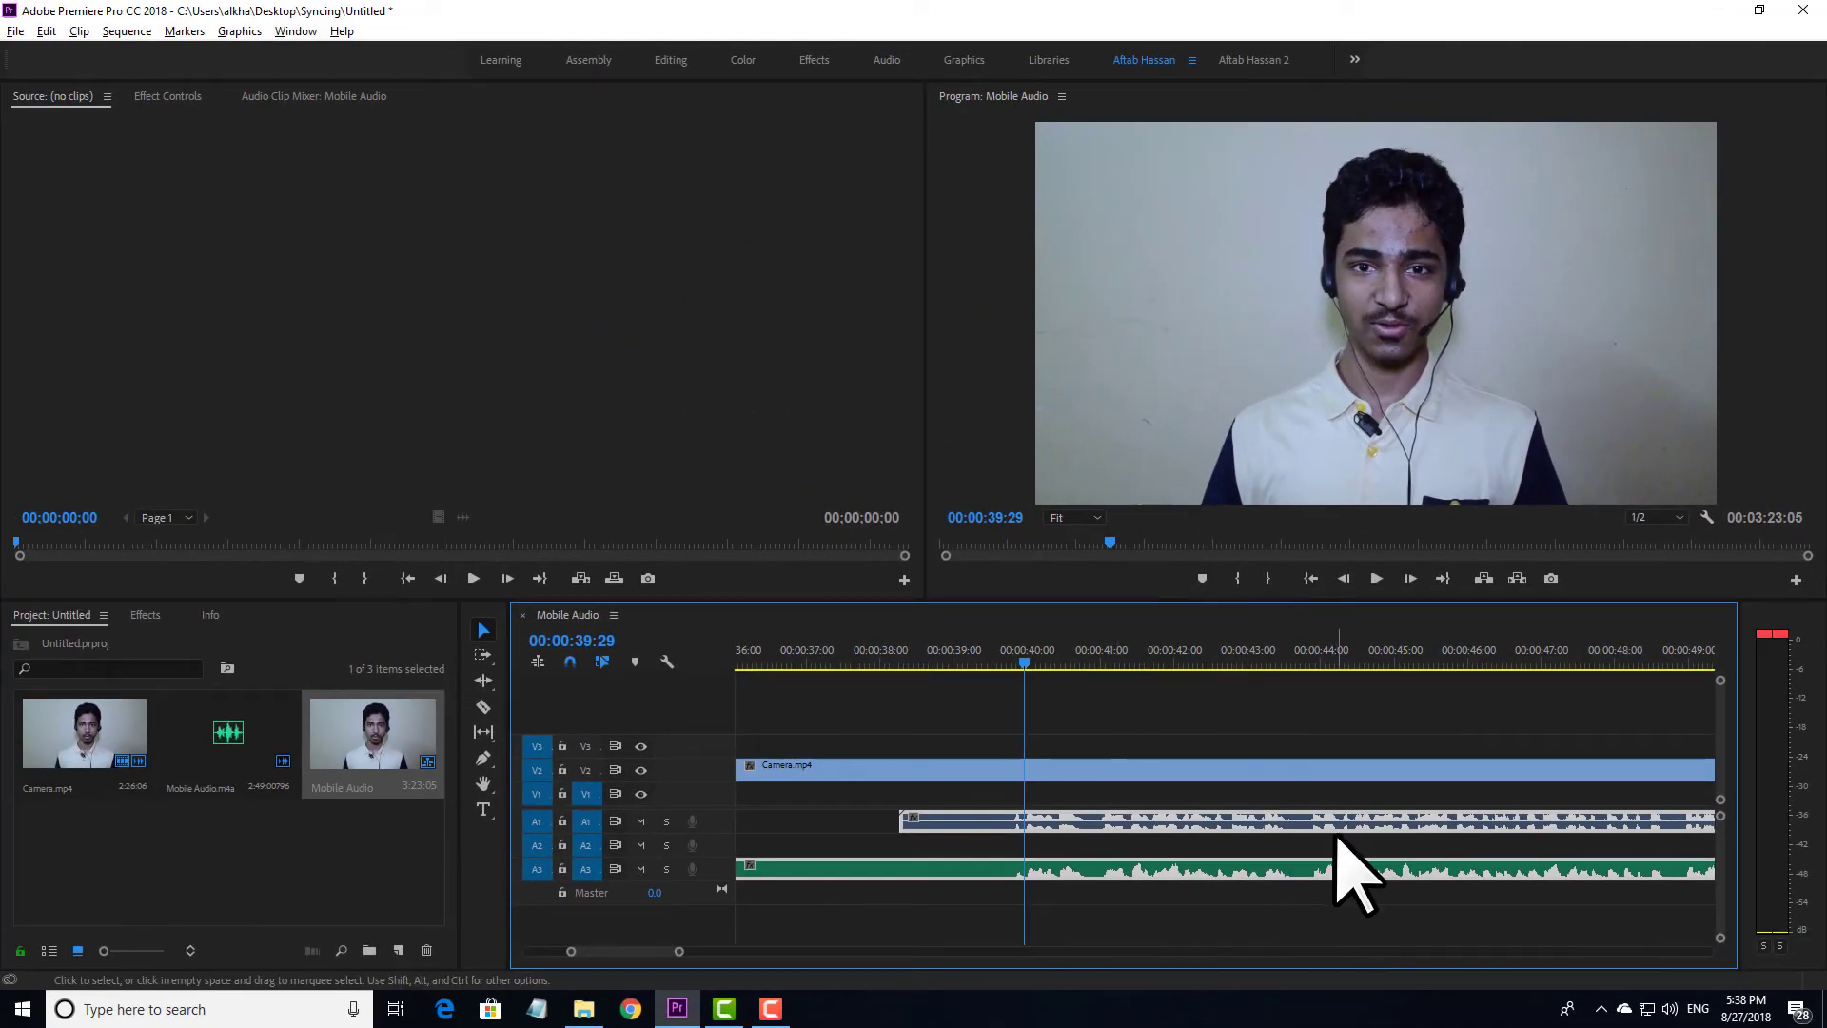
{"action": "scroll", "coordinate": [1333, 818], "scroll_direction": "down", "scroll_amount": 1, "text": "alt"}
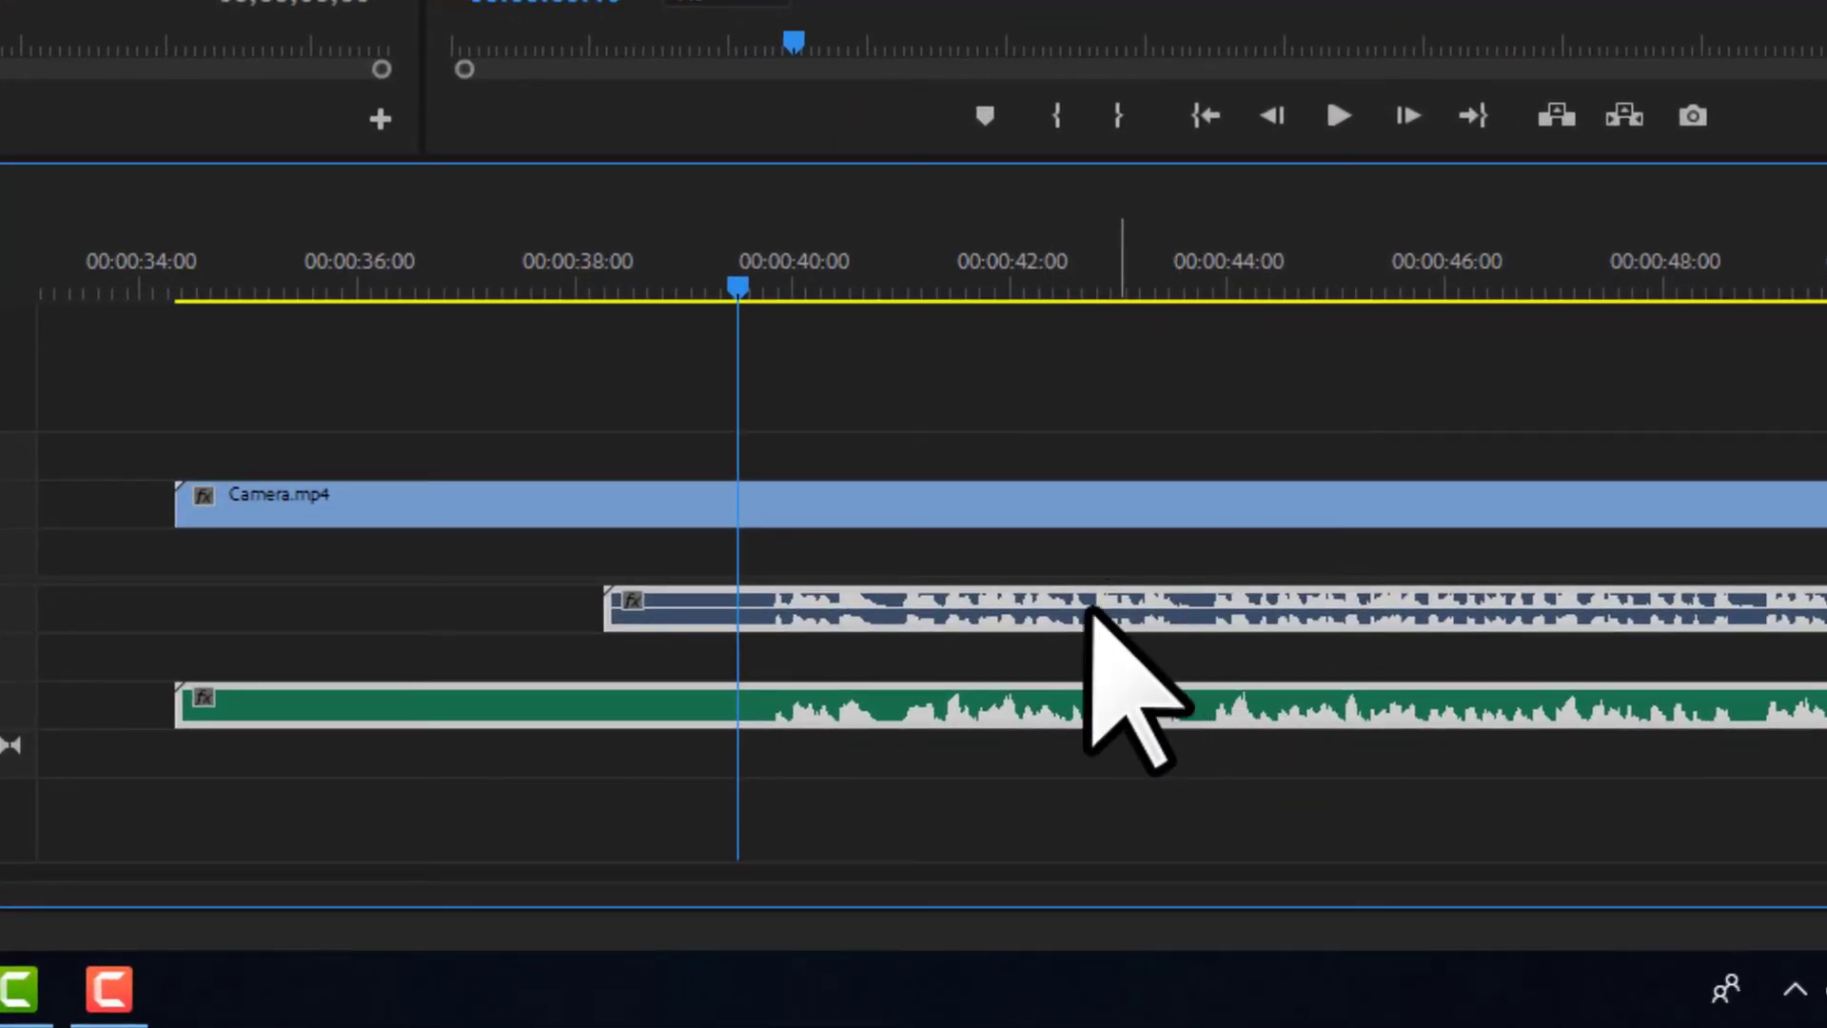
{"action": "left_click", "coordinate": [1109, 561]}
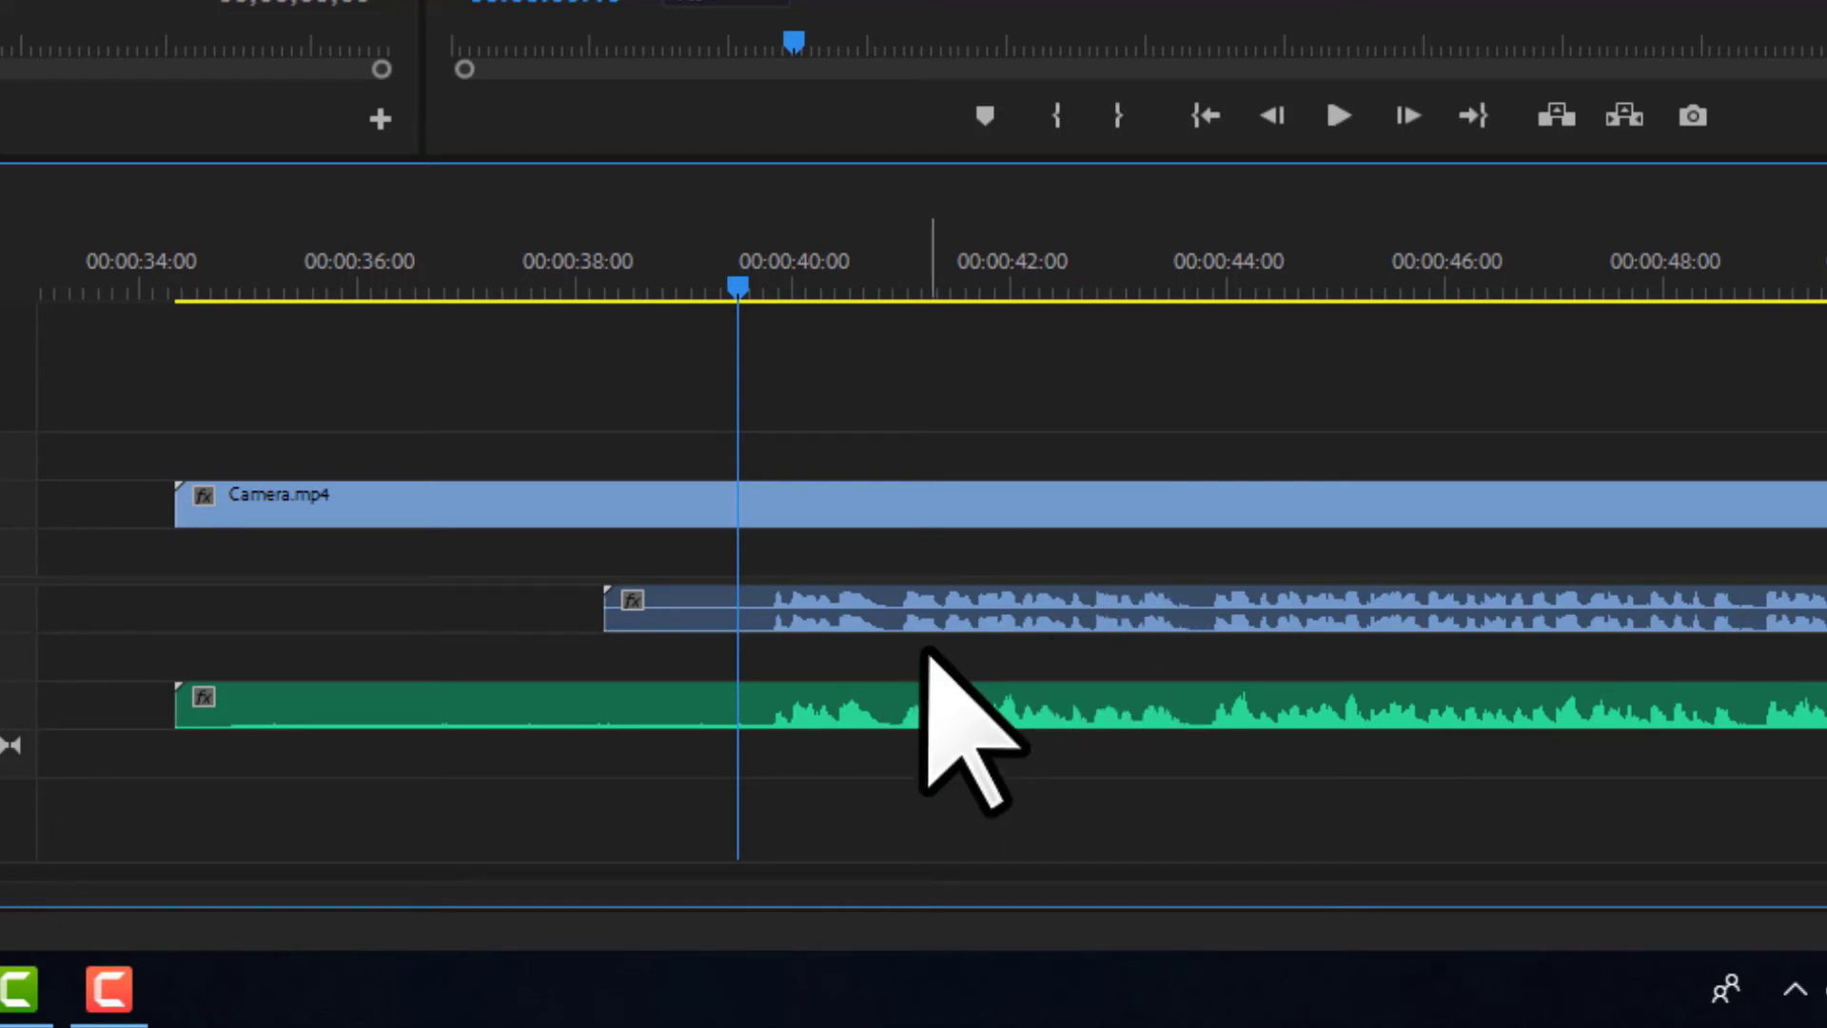
{"action": "scroll", "coordinate": [928, 666], "scroll_direction": "down", "scroll_amount": 2}
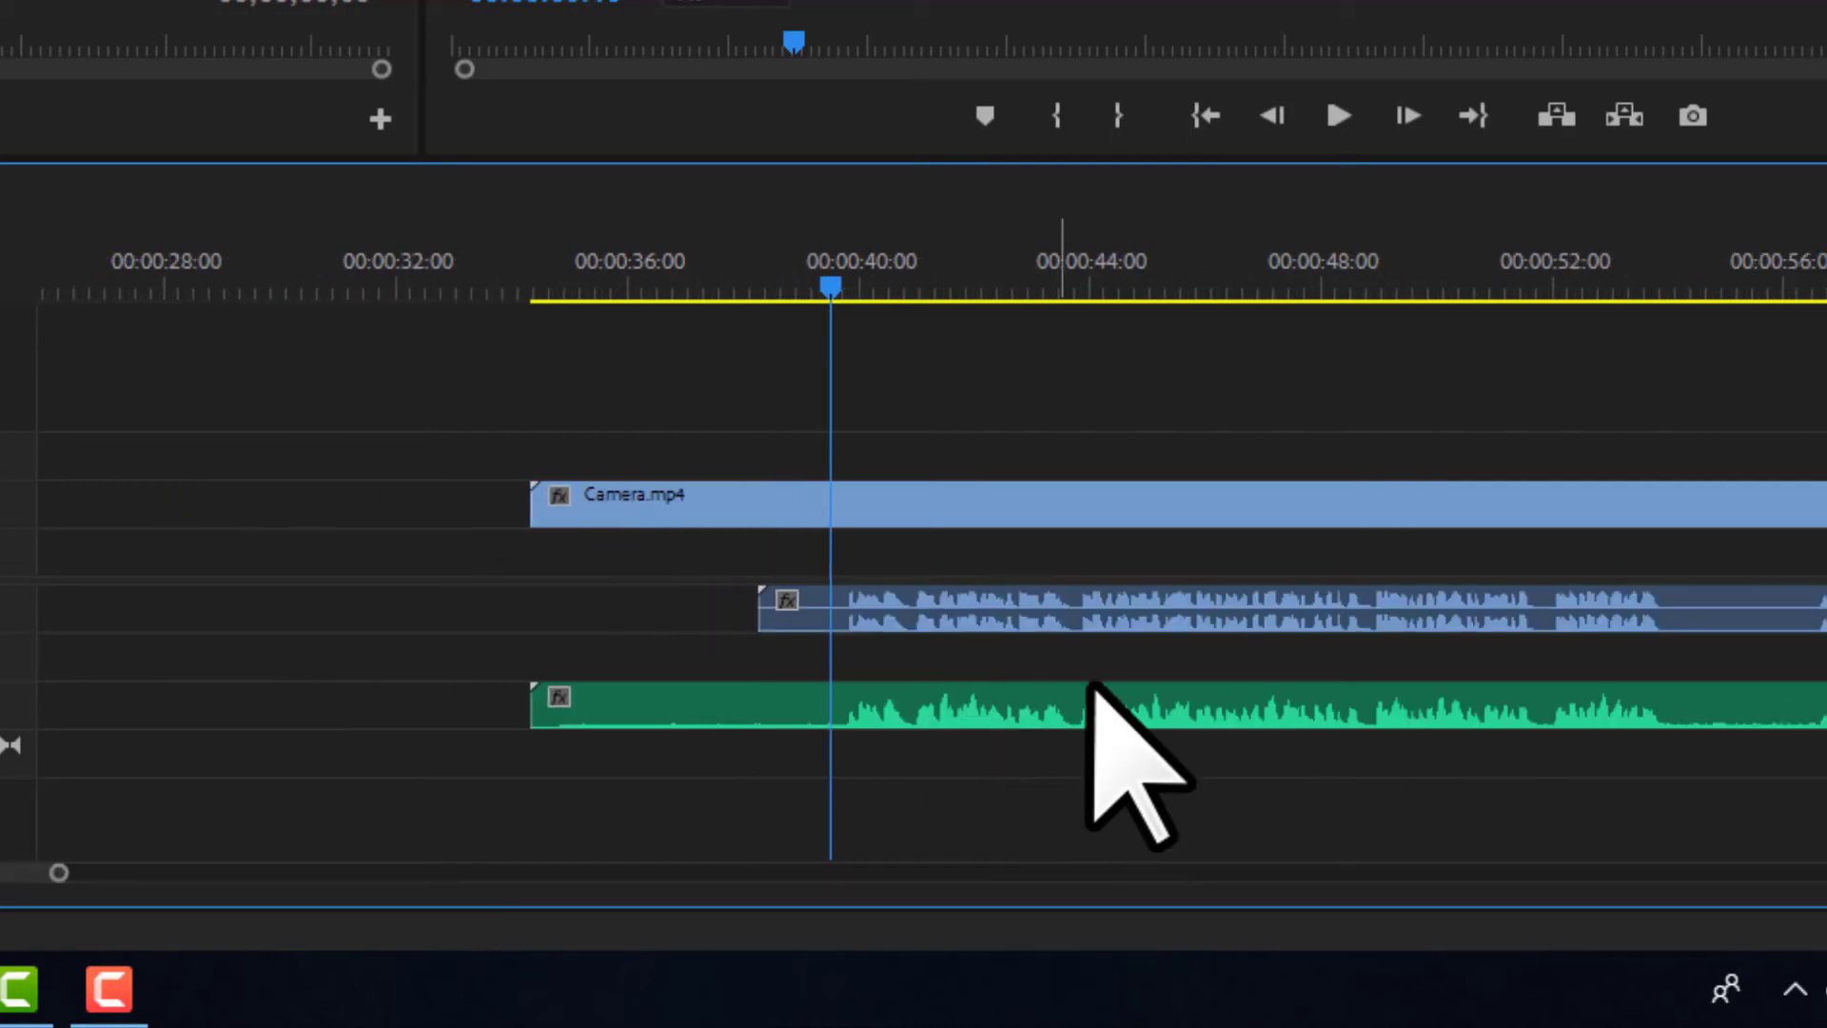
{"action": "scroll", "coordinate": [1020, 673], "scroll_direction": "up", "scroll_amount": 4}
{"action": "left_click", "coordinate": [952, 595]}
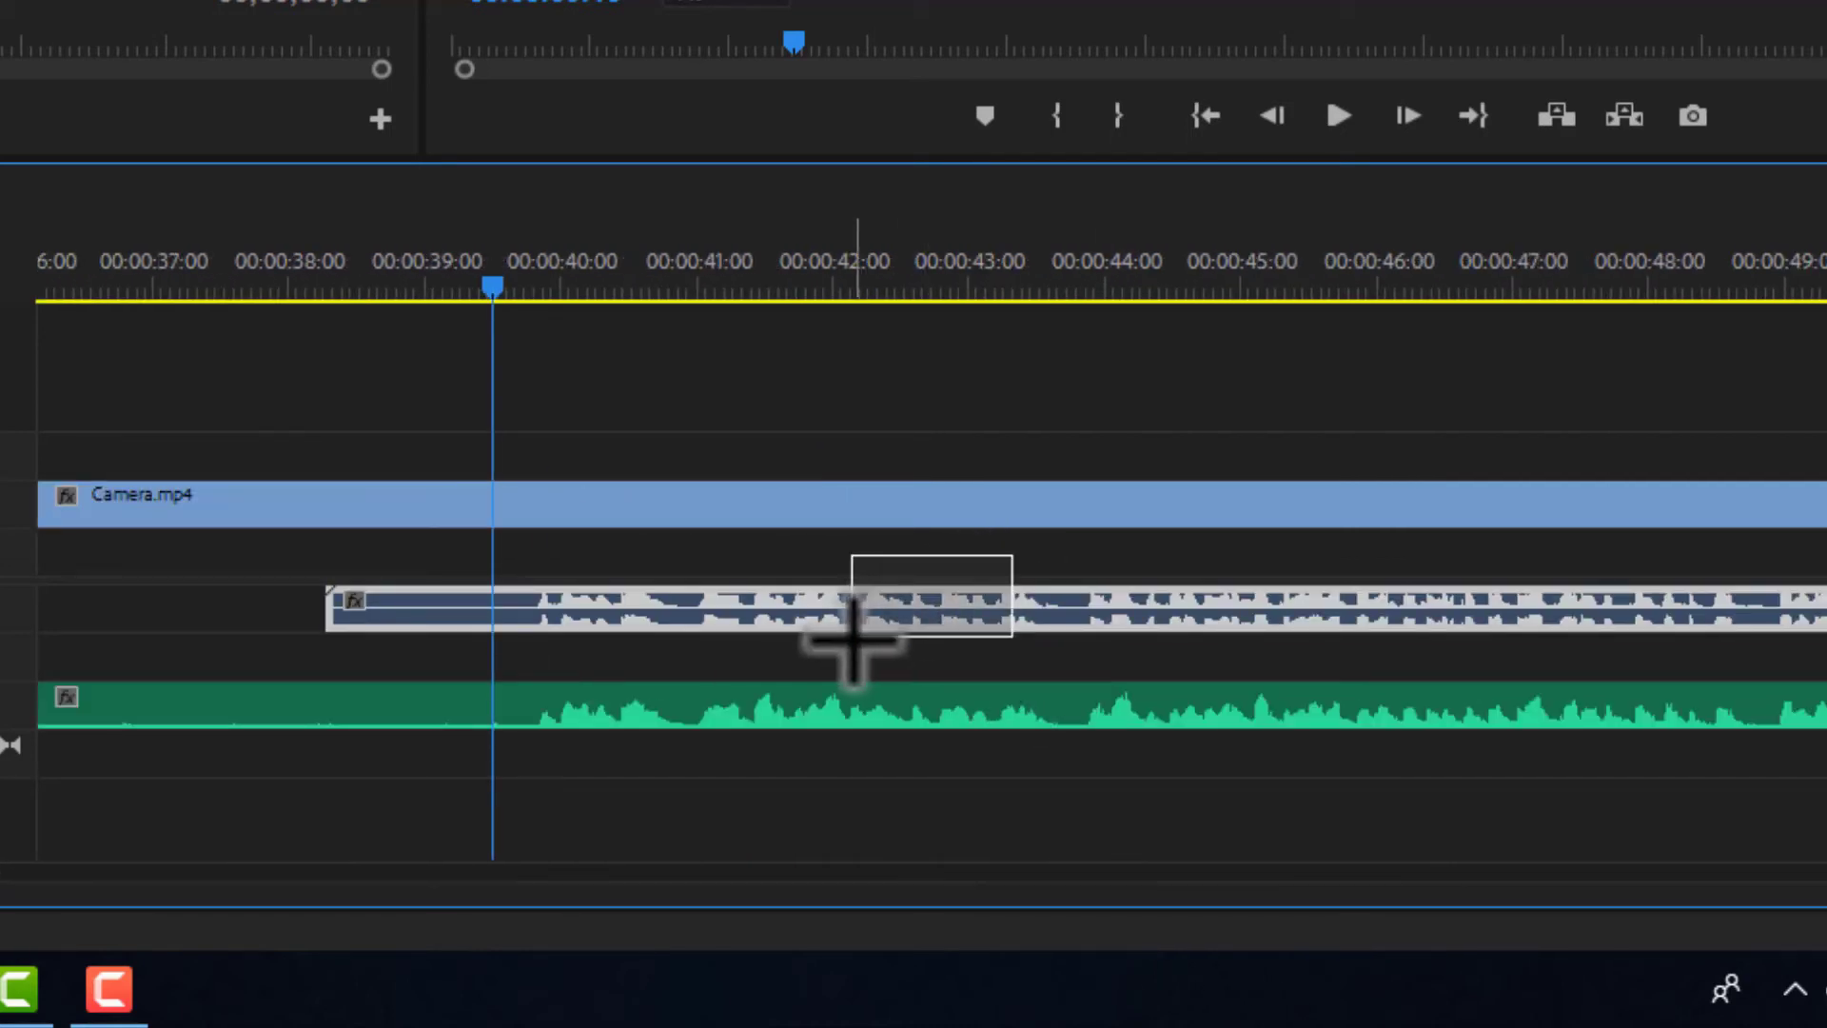
{"action": "left_click_drag", "start_coordinate": [1143, 816], "coordinate": [834, 699]}
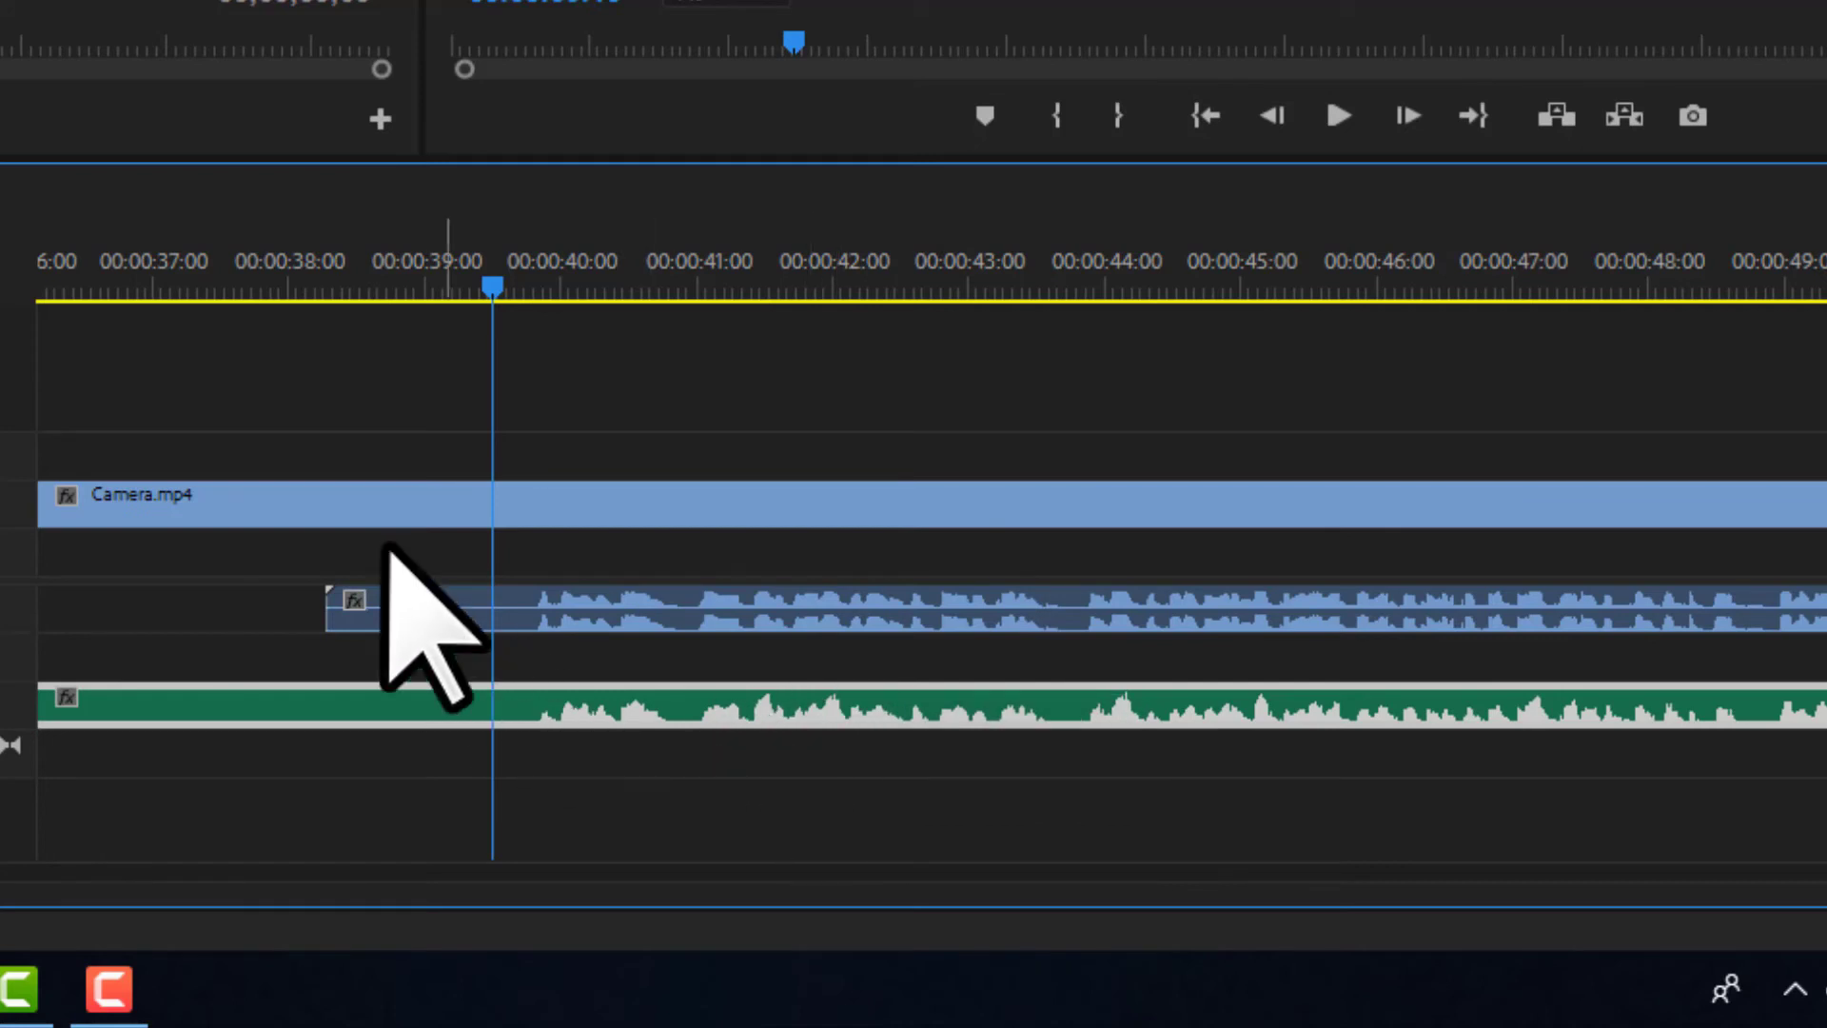
- Cut the video and both audio clips at 00:00:39:24 and delete everything before the cut
{"action": "left_click_drag", "start_coordinate": [481, 284], "coordinate": [537, 283]}
{"action": "left_click_drag", "start_coordinate": [785, 415], "coordinate": [585, 818]}
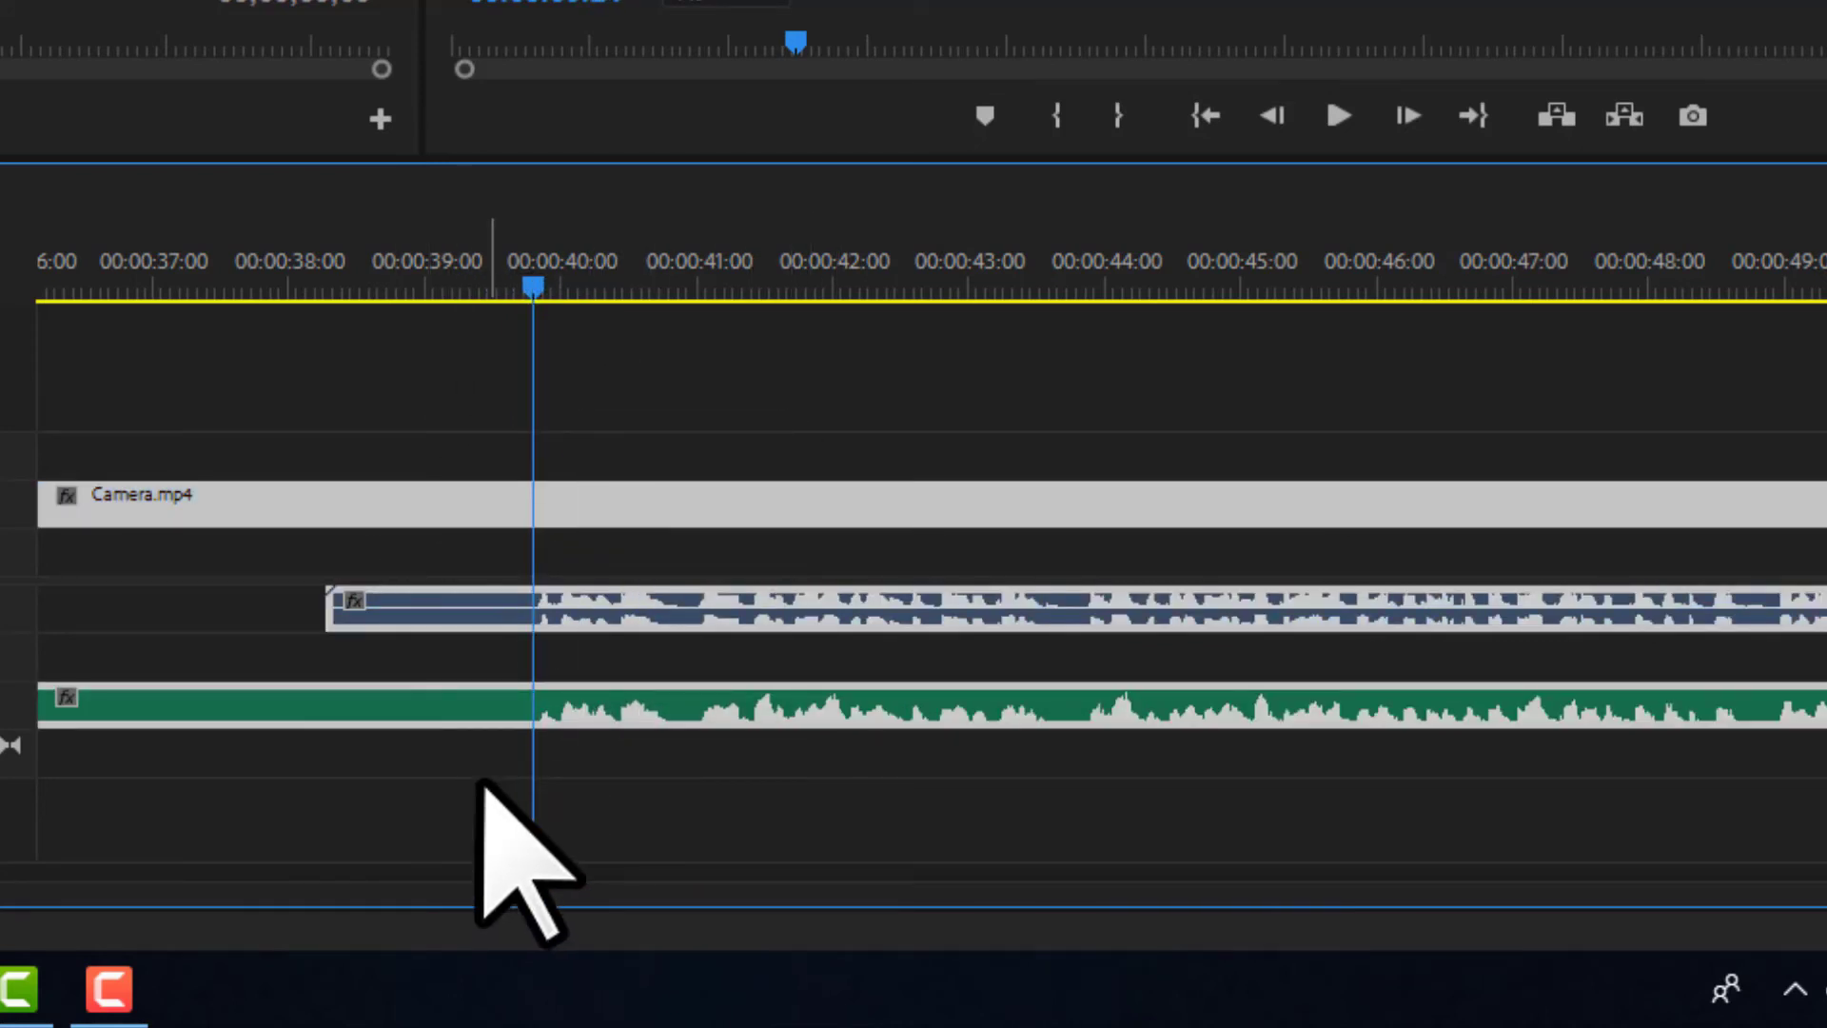
{"action": "key", "text": "ctrl+k"}
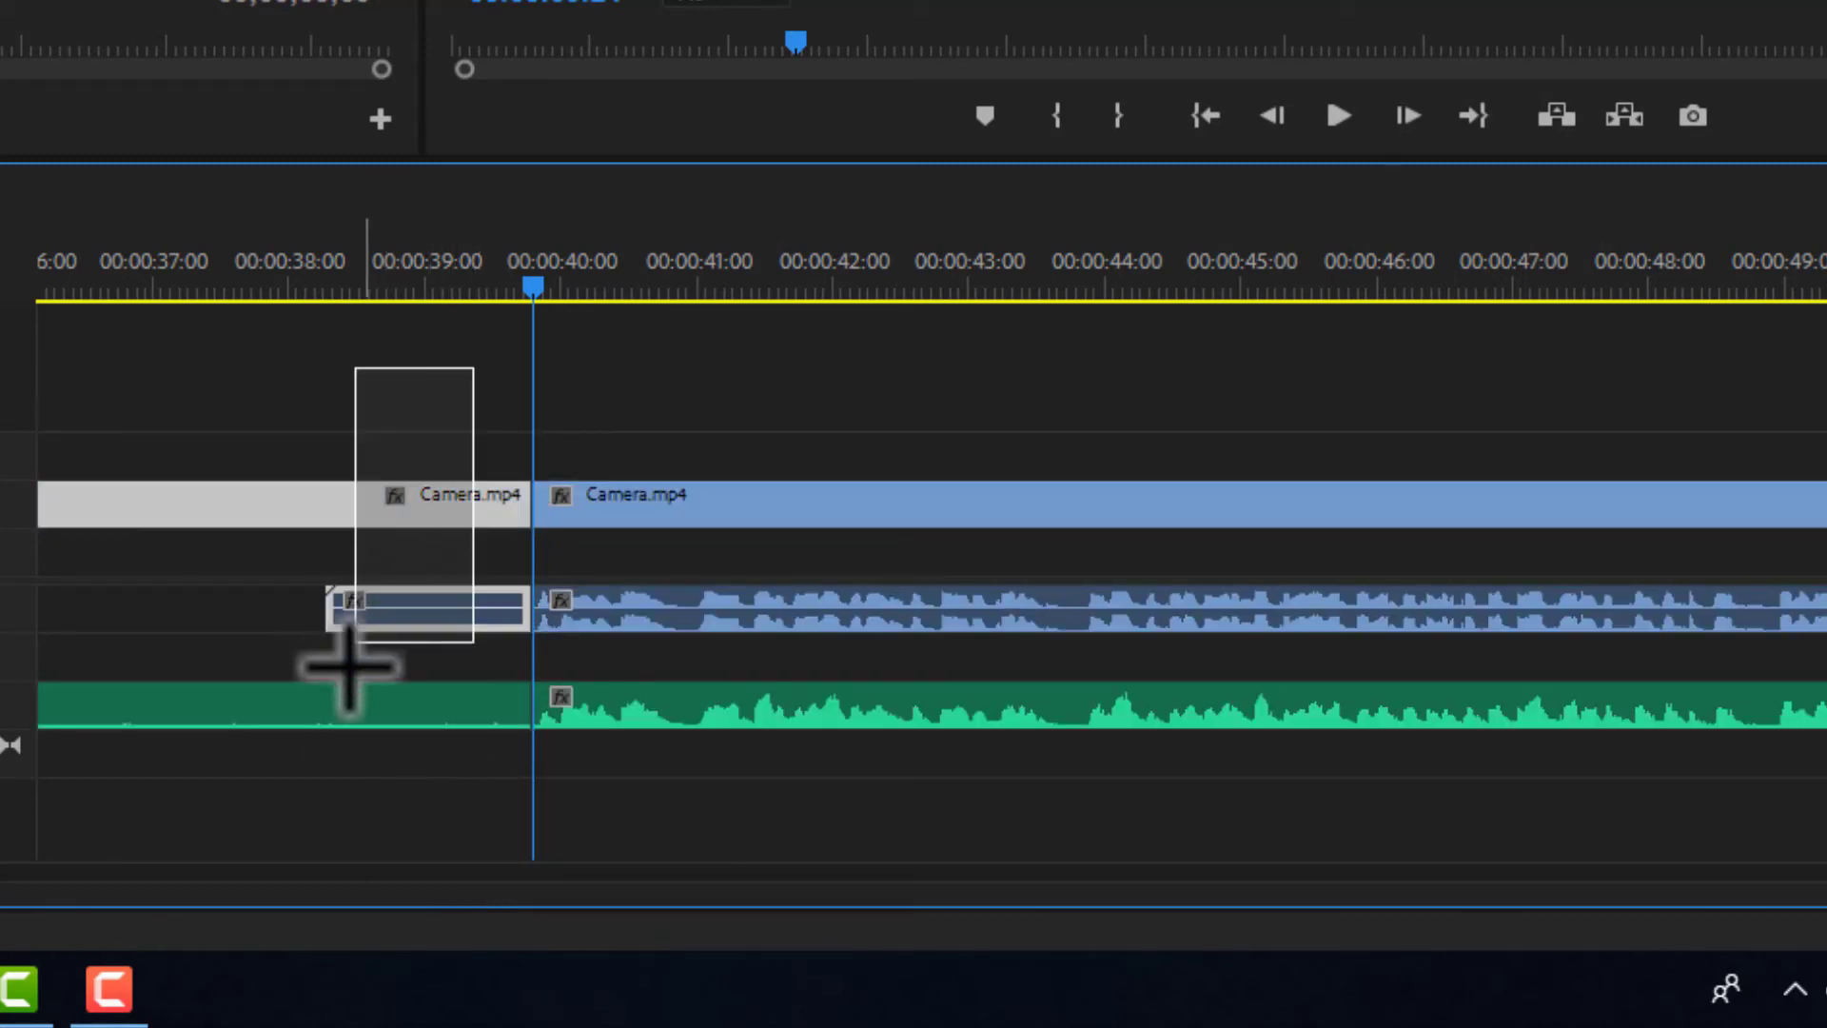
{"action": "key", "text": "Delete"}
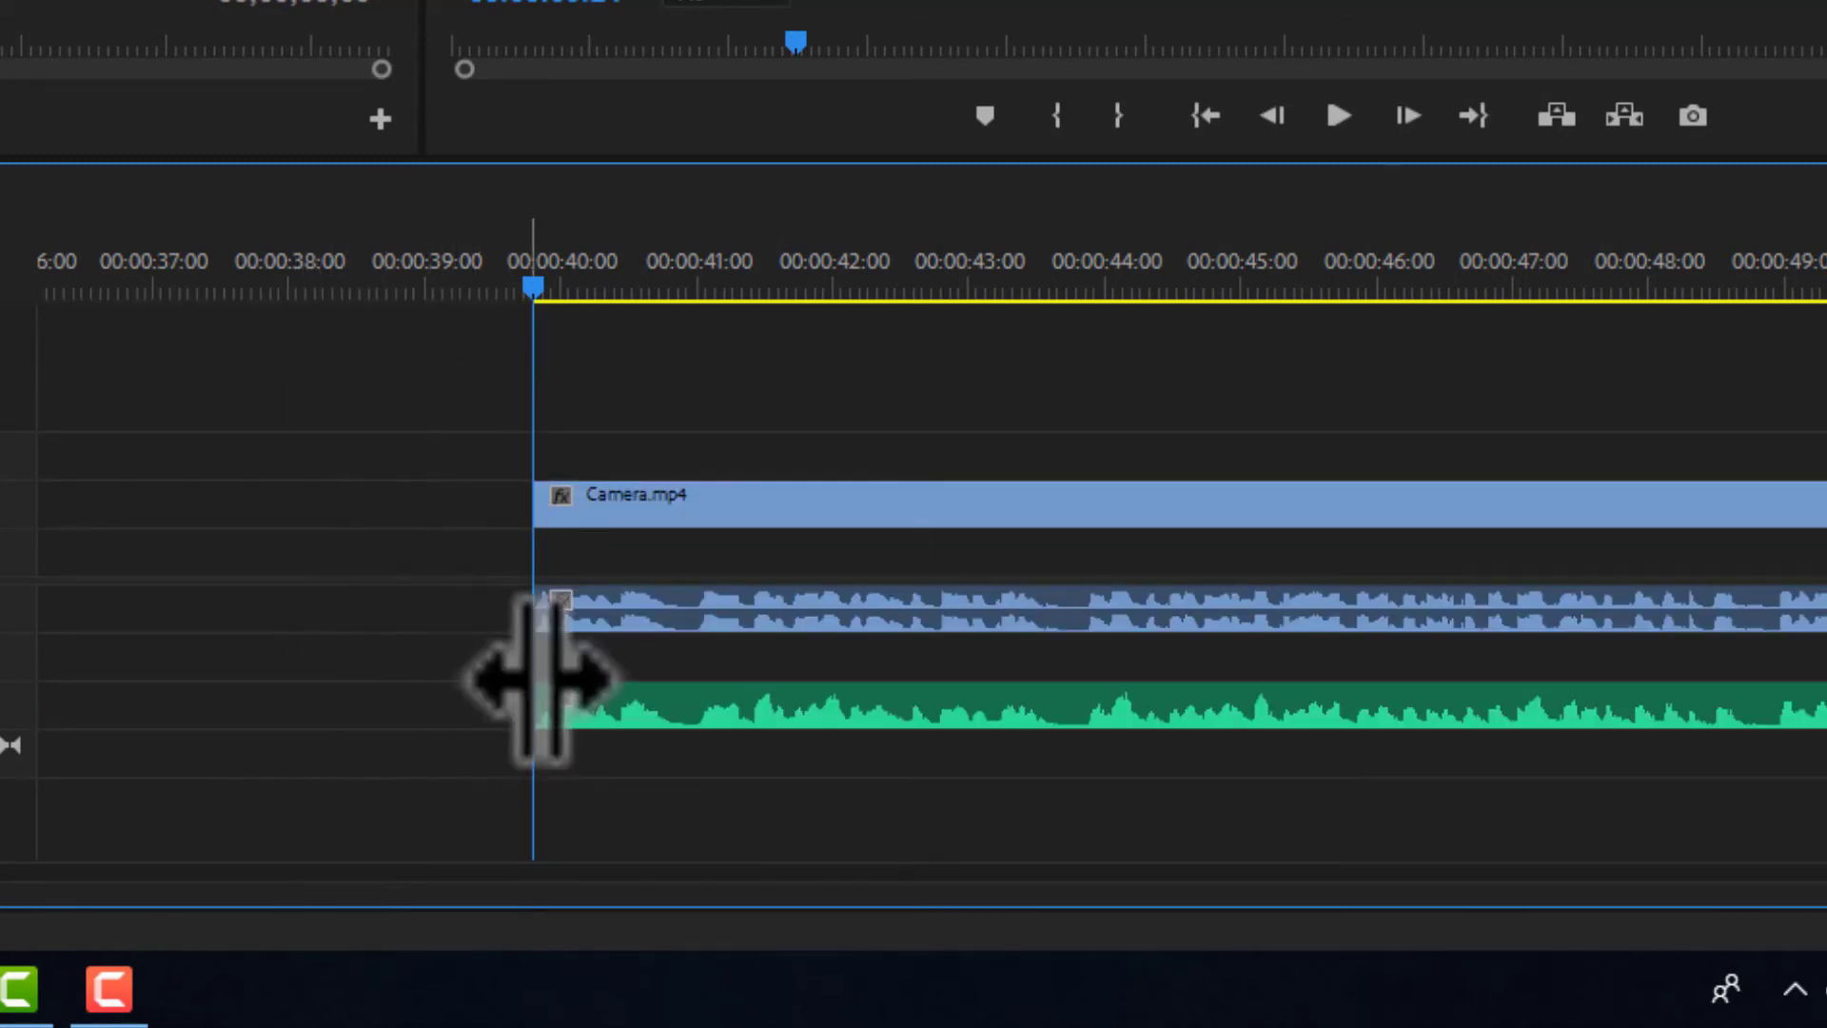
- Delete the camera audio clip from track A1, keeping the Camera.mp4 video and the mobile audio
{"action": "left_click", "coordinate": [685, 628]}
{"action": "left_click", "coordinate": [523, 605]}
{"action": "left_click_drag", "start_coordinate": [523, 604], "coordinate": [619, 645]}
{"action": "key", "text": "Delete"}
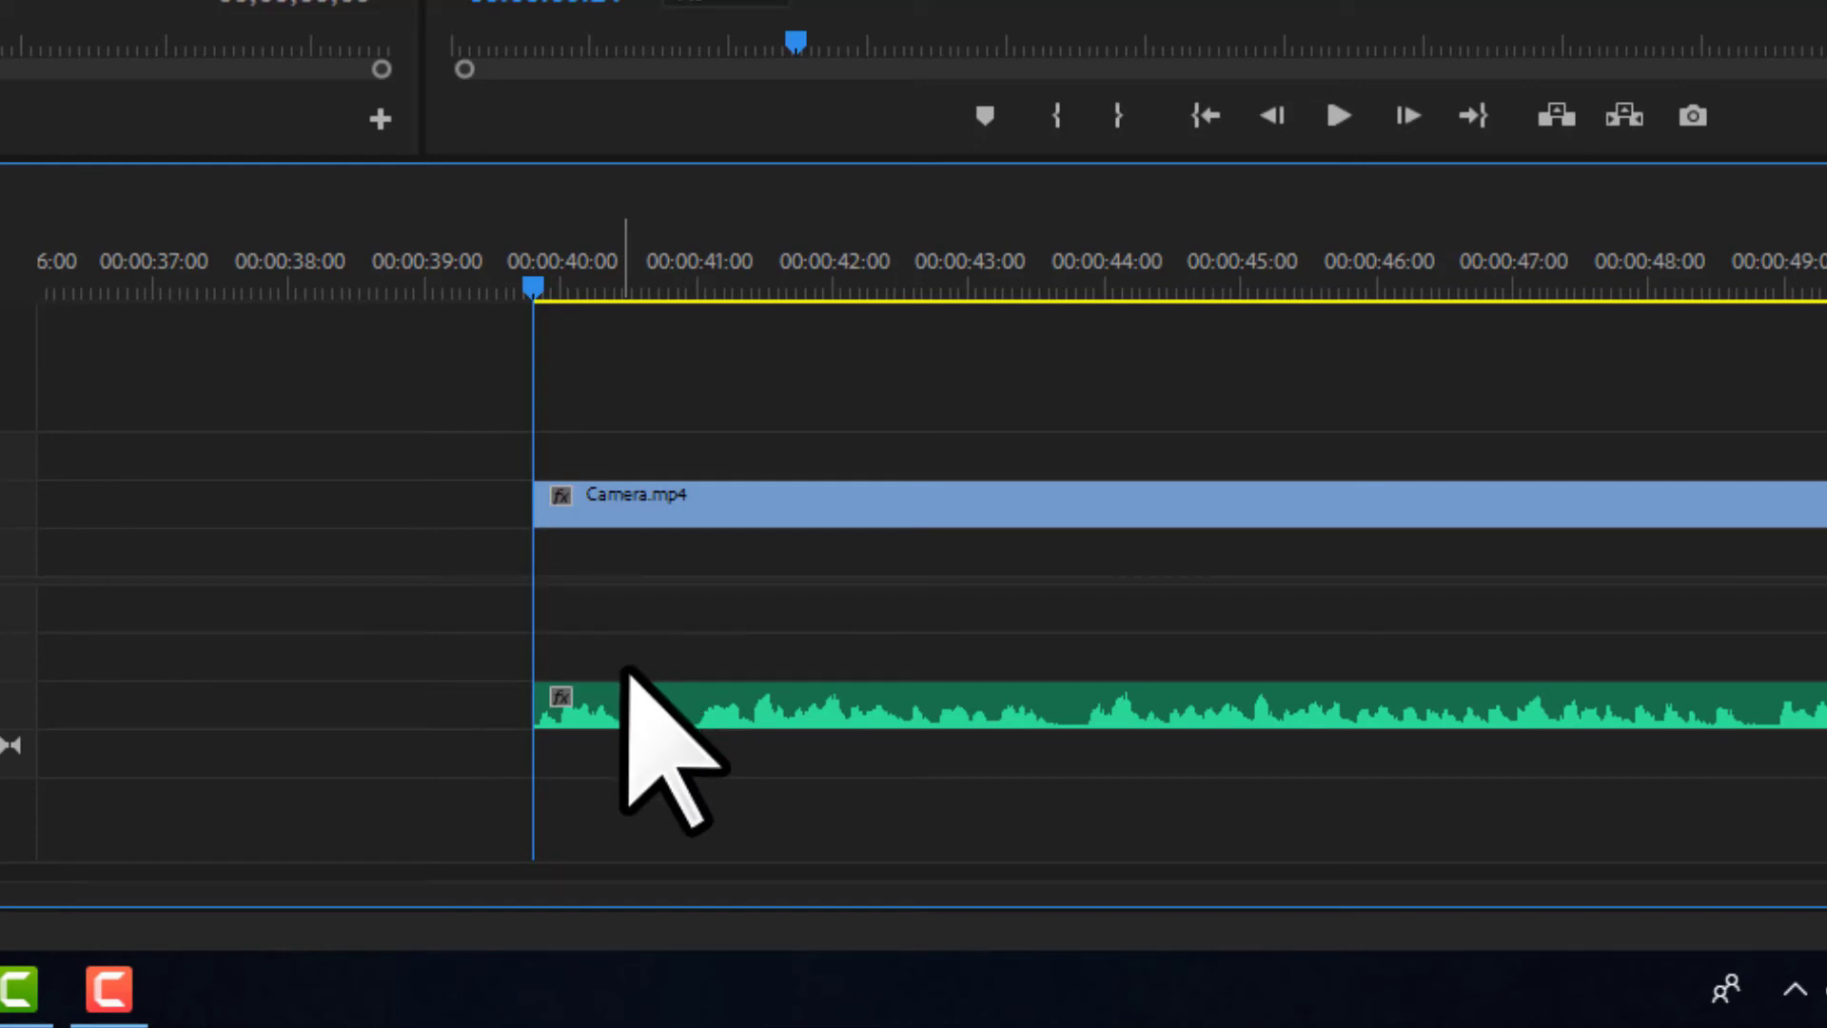
- Move the video to track V1 and the mobile audio to A1 at the sequence start, and return the playhead to 00:00:00:00
{"action": "left_click_drag", "start_coordinate": [417, 633], "coordinate": [9, 609]}
{"action": "key", "text": "minus"}
{"action": "key", "text": "minus"}
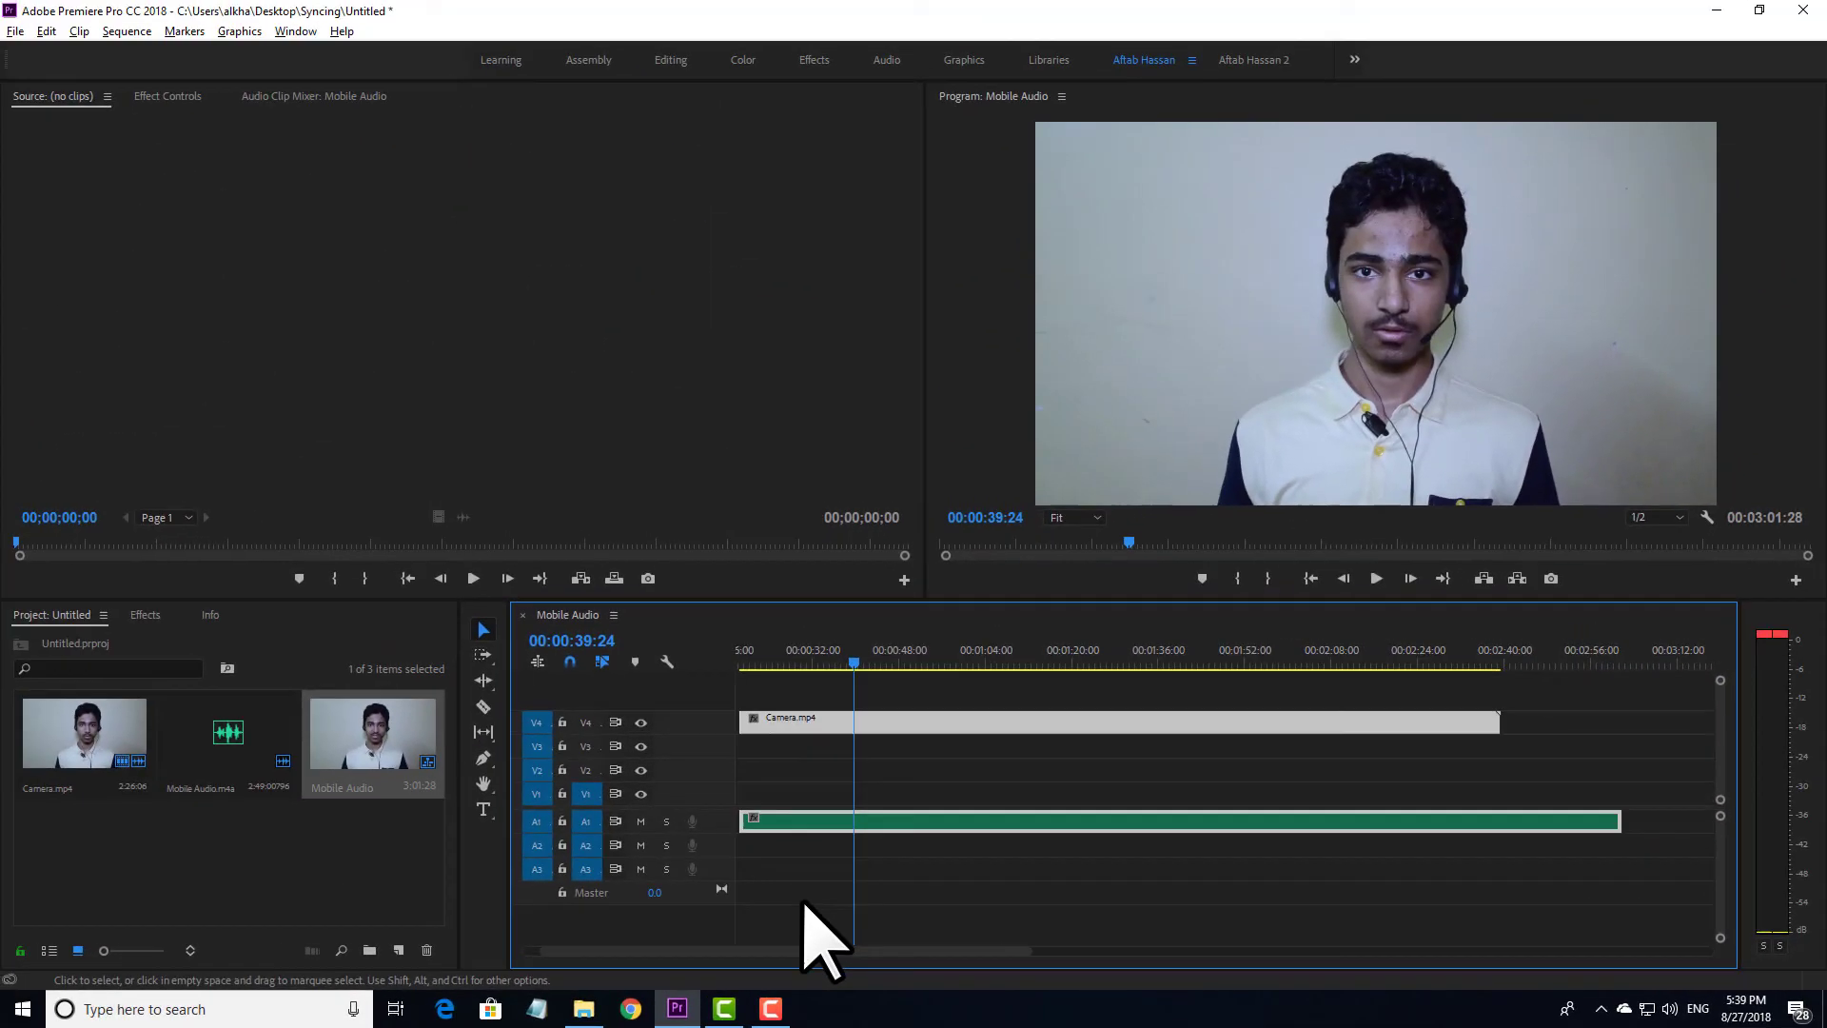
{"action": "key", "text": "minus"}
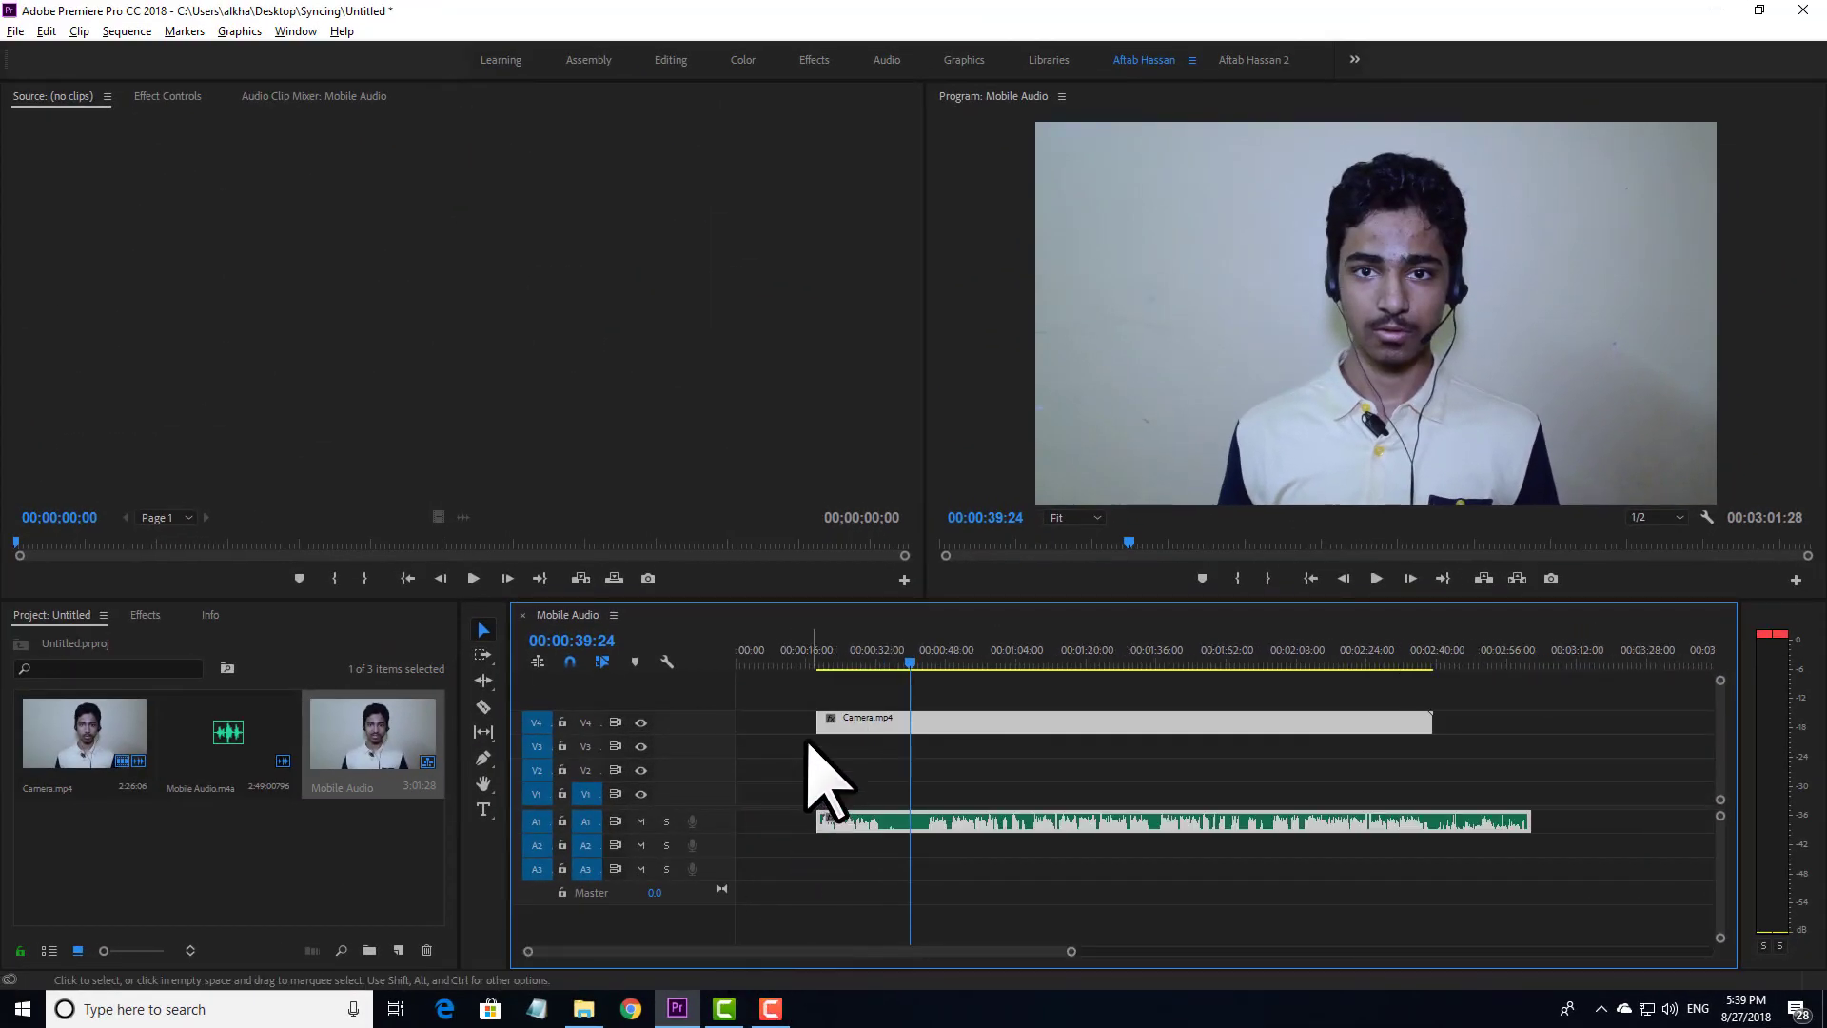
{"action": "left_click_drag", "start_coordinate": [848, 722], "coordinate": [775, 783]}
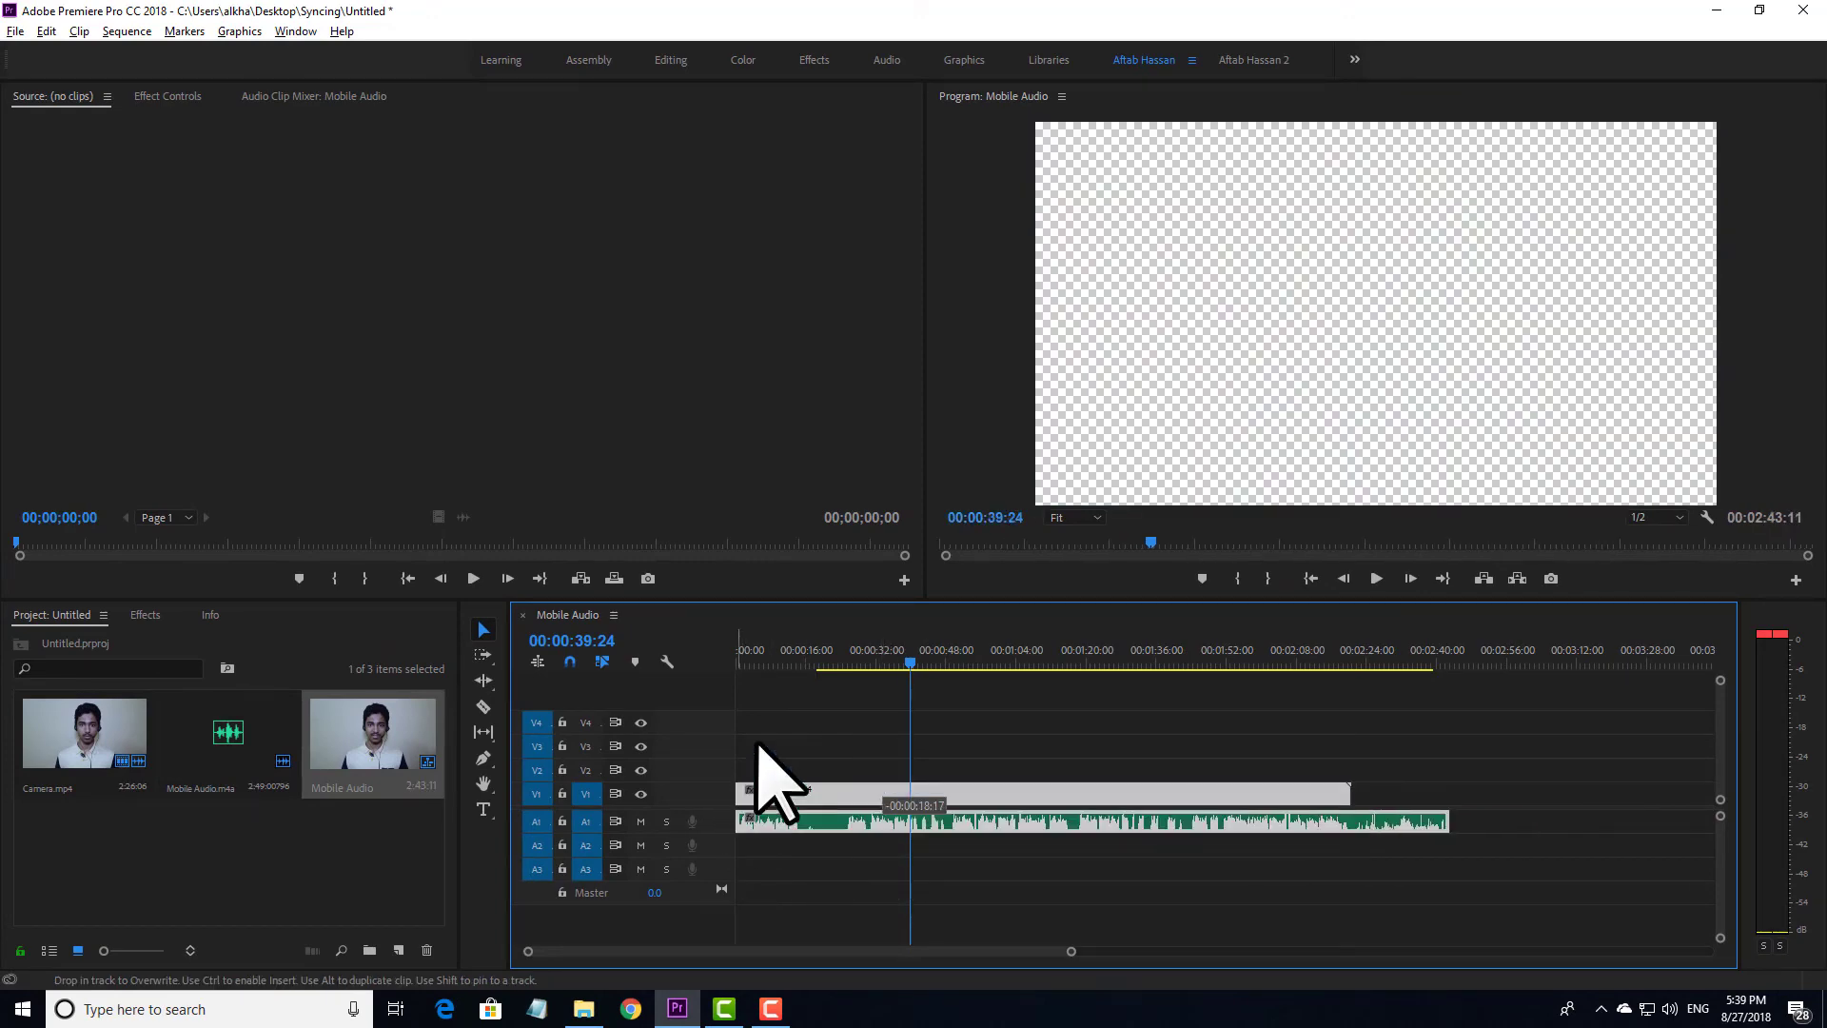
{"action": "key", "text": "Home"}
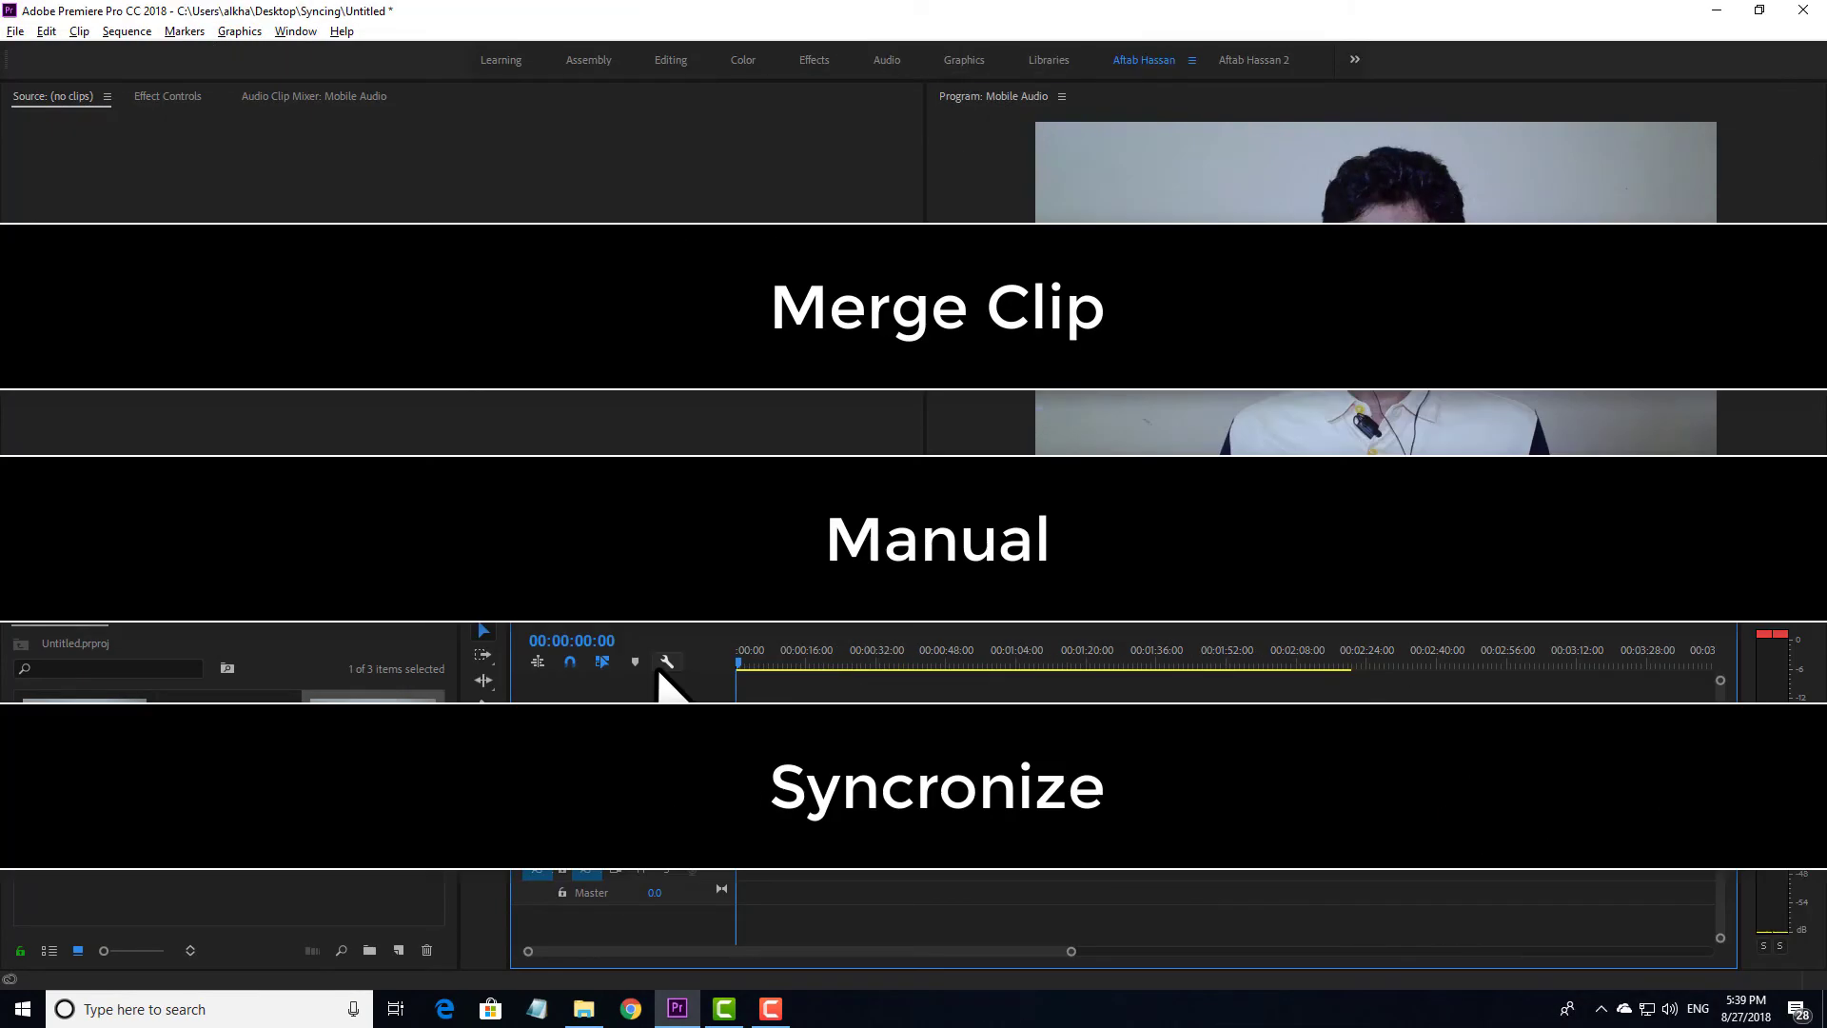